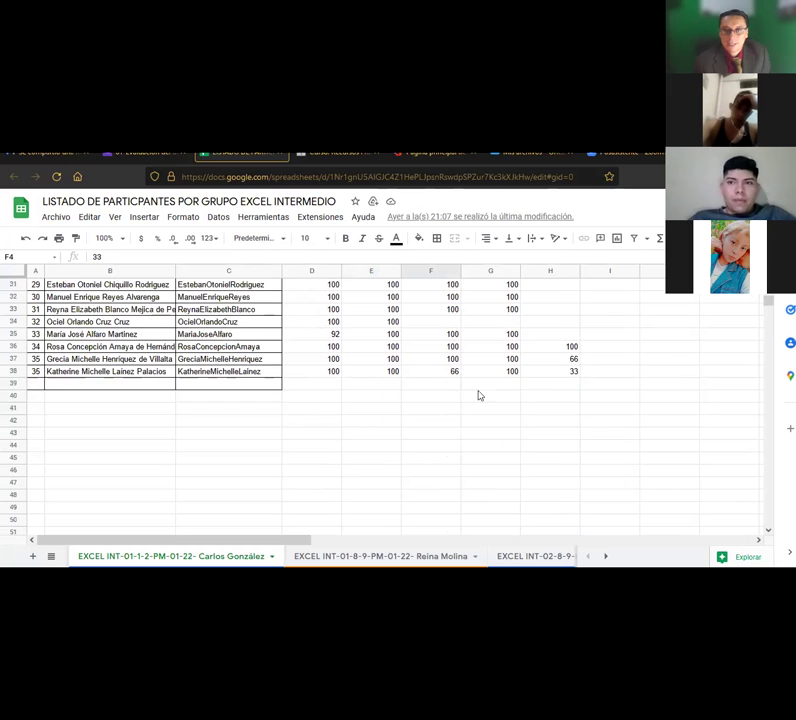
# - Examine the HW03 and HW04 grades of the last participants in the EXCEL INT-01-1-2-PM-01-22 sheet
pyautogui.scroll(4, 500, 392)
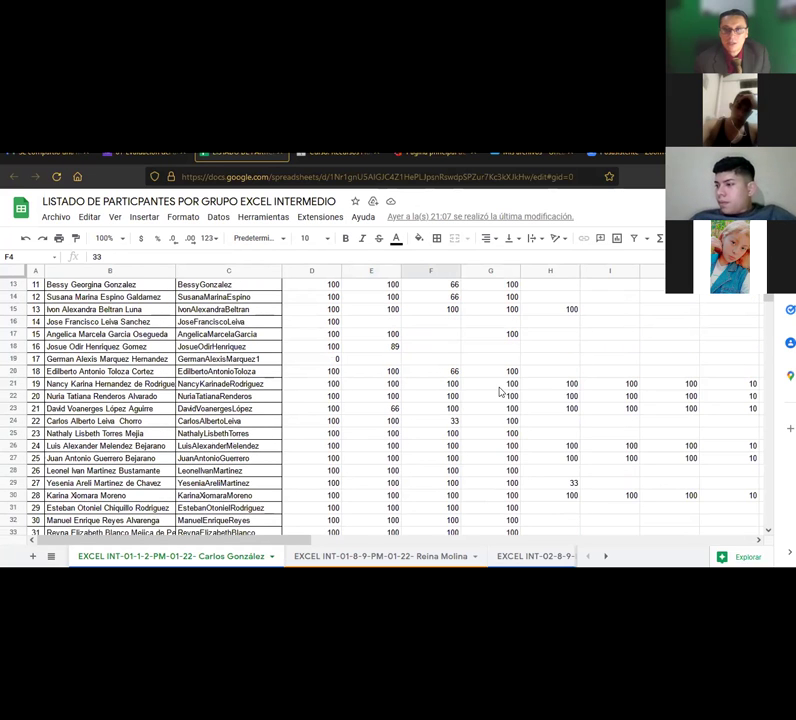
pyautogui.scroll(4, 499, 392)
pyautogui.scroll(-10, 501, 391)
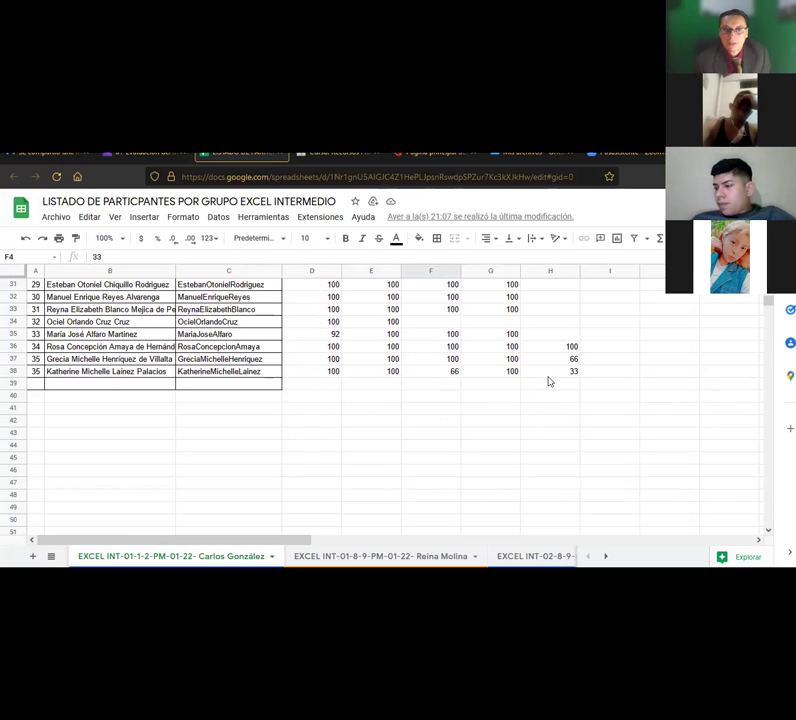
pyautogui.click(568, 359)
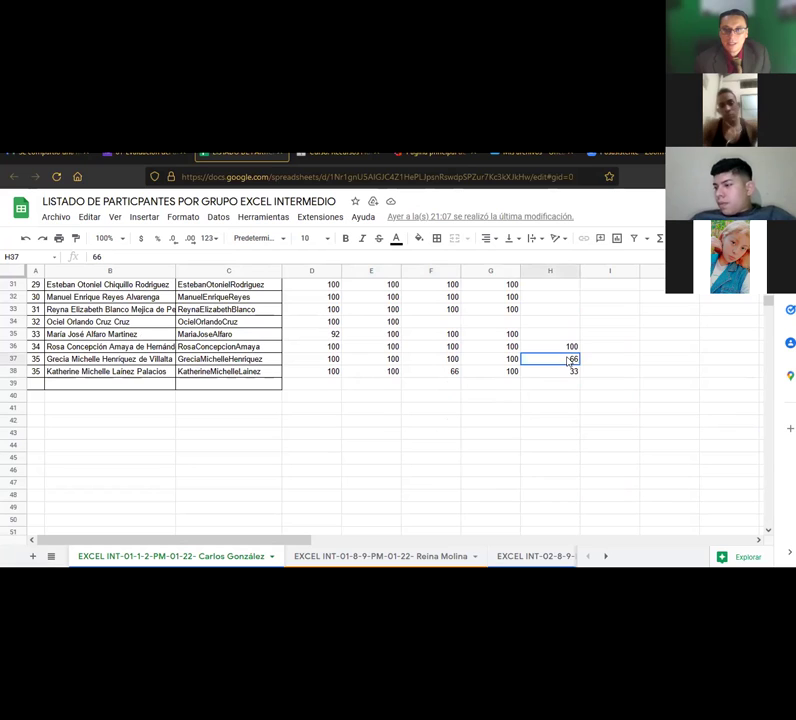
pyautogui.hotkey('ctrl', 'c')
pyautogui.click(454, 372)
pyautogui.hotkey('ctrl', 'v')
pyautogui.click(522, 364)
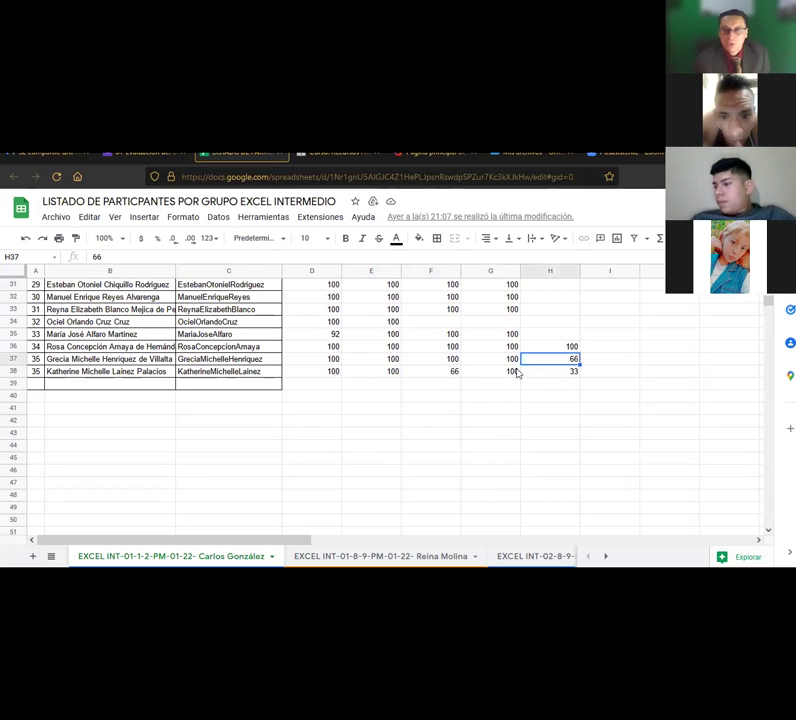
pyautogui.click(444, 371)
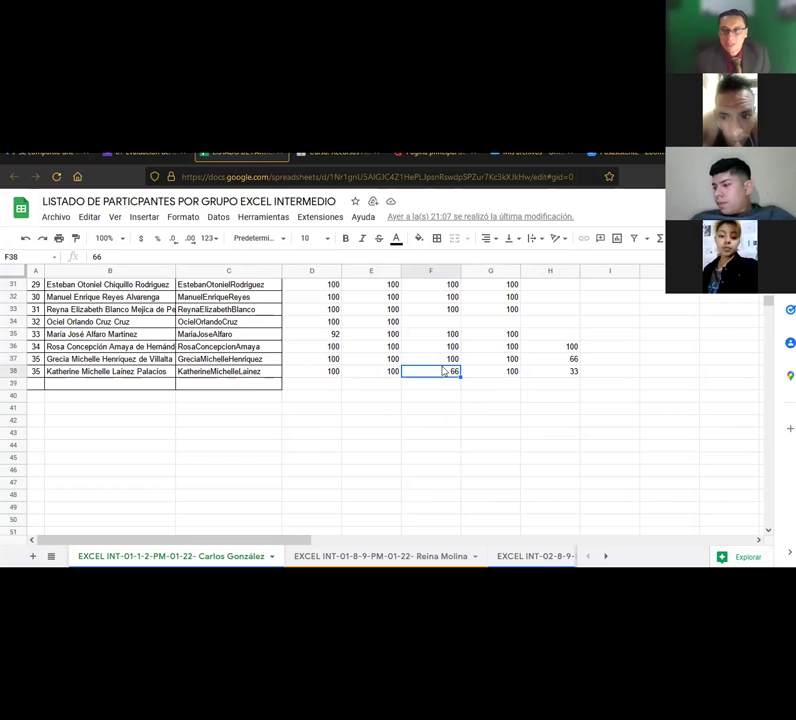
# - Check the HW03 grades row by row, going up the column from row 38 to row 24
pyautogui.scroll(4, 444, 371)
pyautogui.scroll(2, 444, 371)
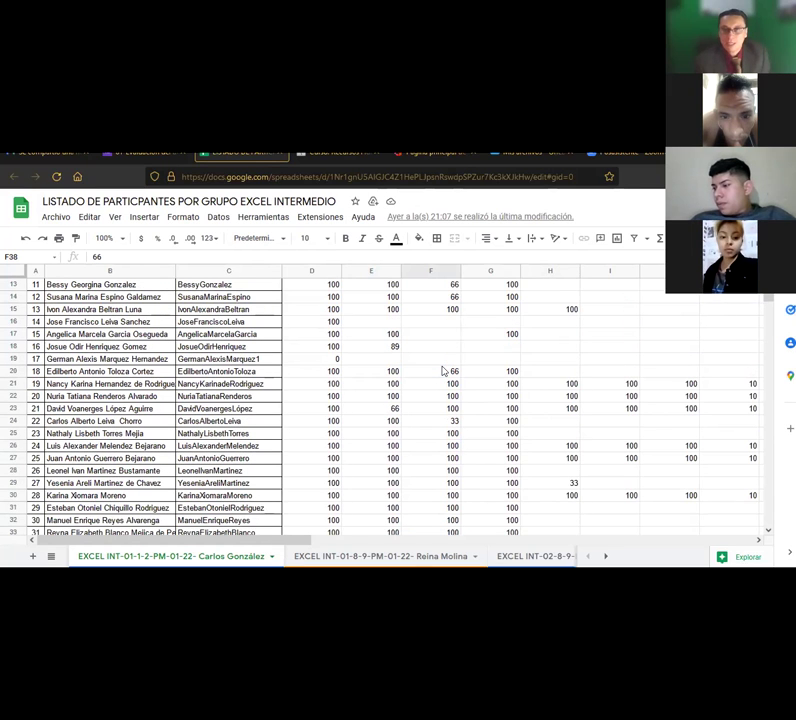
pyautogui.press('Up')
pyautogui.press('Up')
pyautogui.press('Up')
pyautogui.press('Up')
pyautogui.press('Up')
pyautogui.press('Up')
pyautogui.press('Up')
pyautogui.press('Up')
pyautogui.press('Up')
pyautogui.press('Up')
pyautogui.press('Up')
pyautogui.press('Up')
pyautogui.press('Up')
pyautogui.press('Up')
pyautogui.press('Up')
pyautogui.press('Up')
pyautogui.press('Up')
pyautogui.press('Up')
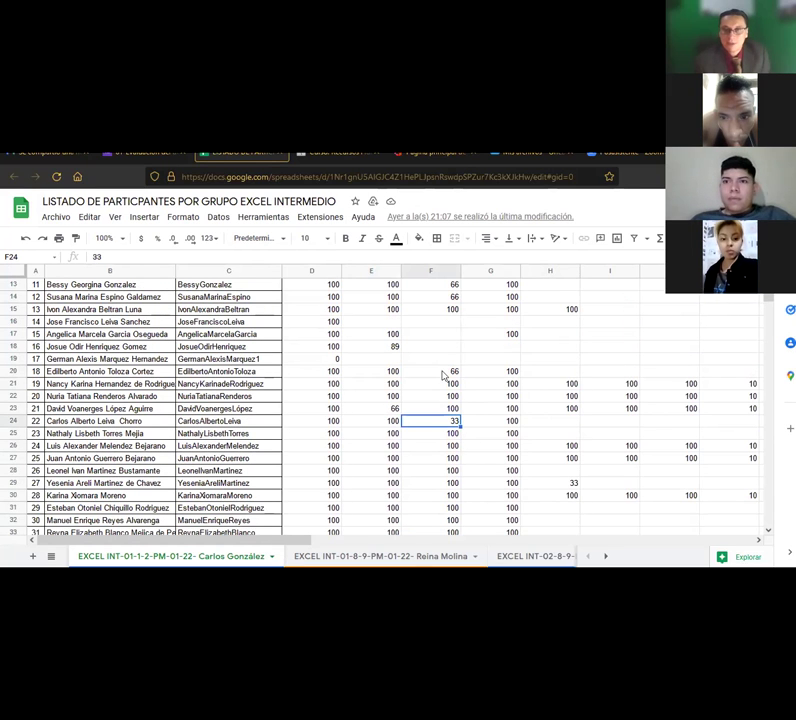
# - Check which participants lack grades, looking at HW03 to HW04 in row 18 and HW04 in rows 4 to 6
pyautogui.click(421, 350)
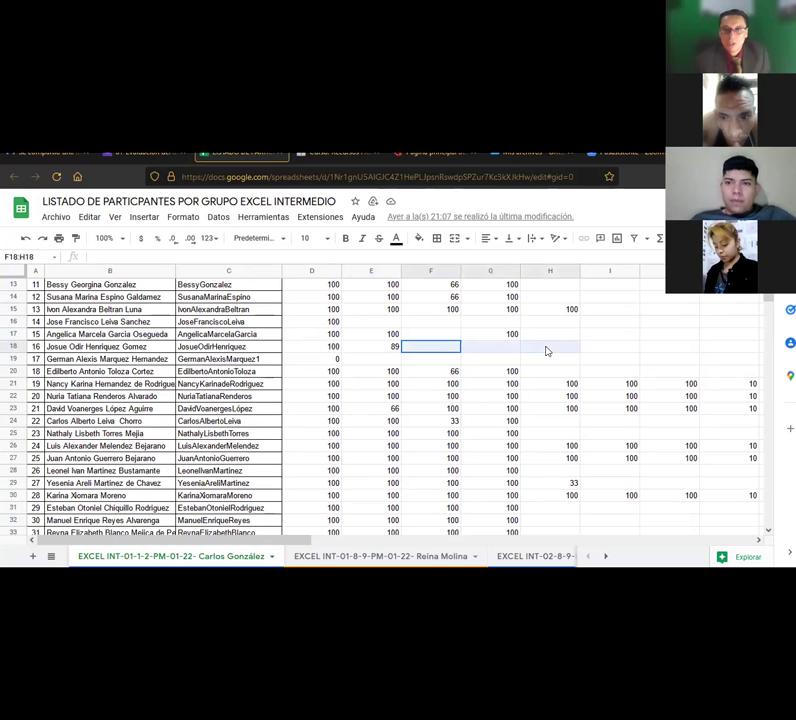
pyautogui.click(547, 350)
pyautogui.scroll(2, 547, 350)
pyautogui.scroll(2, 547, 350)
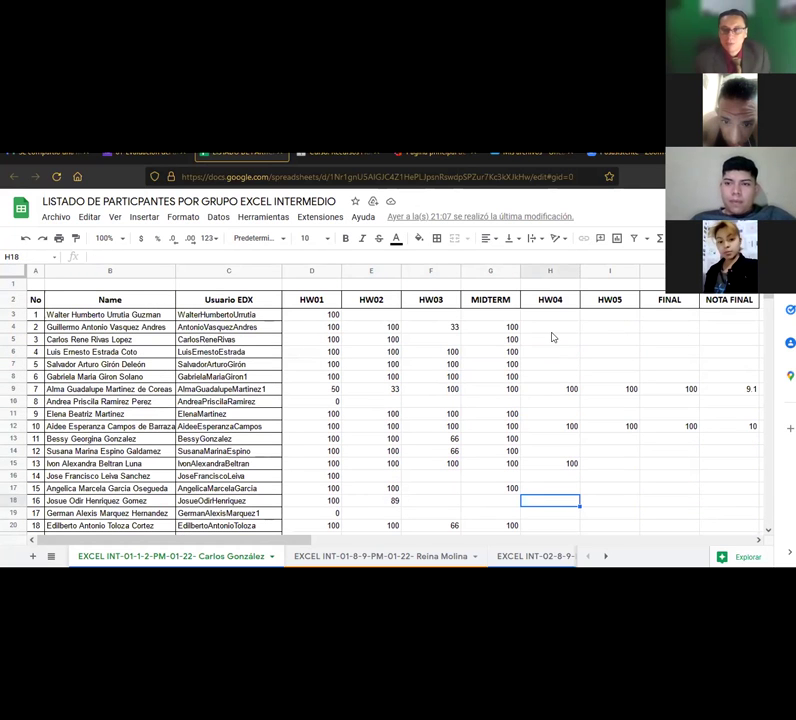
pyautogui.click(548, 329)
pyautogui.click(546, 342)
pyautogui.click(547, 355)
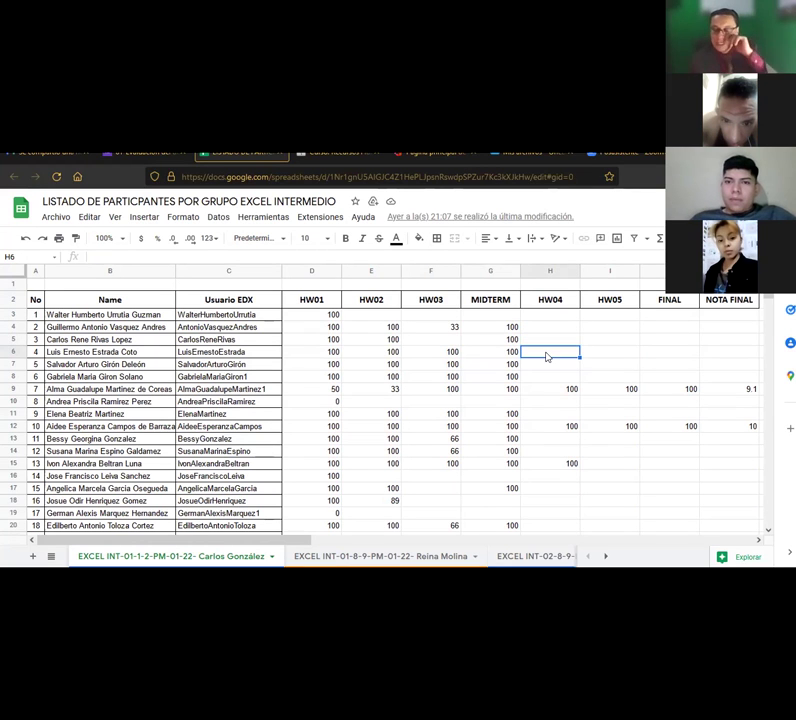
pyautogui.scroll(-7, 547, 356)
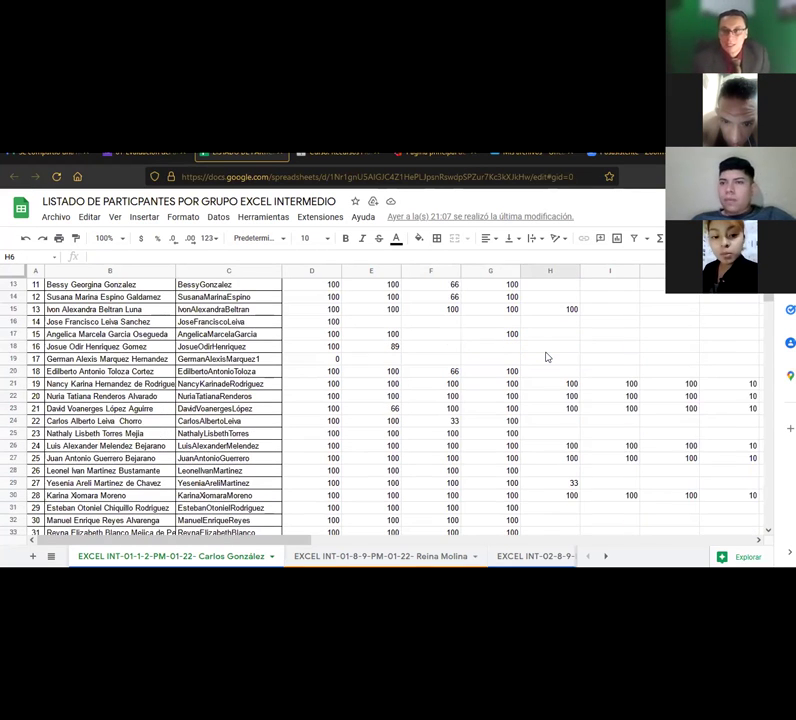
pyautogui.scroll(4, 547, 356)
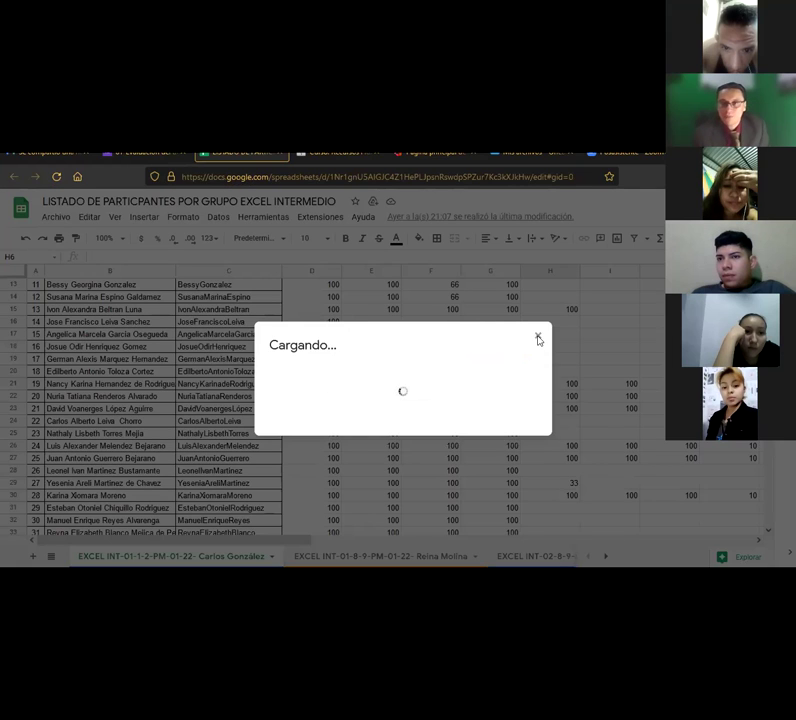
# - Dismiss the sharing settings and review the group's grades from the first participant to the last
pyautogui.click(538, 336)
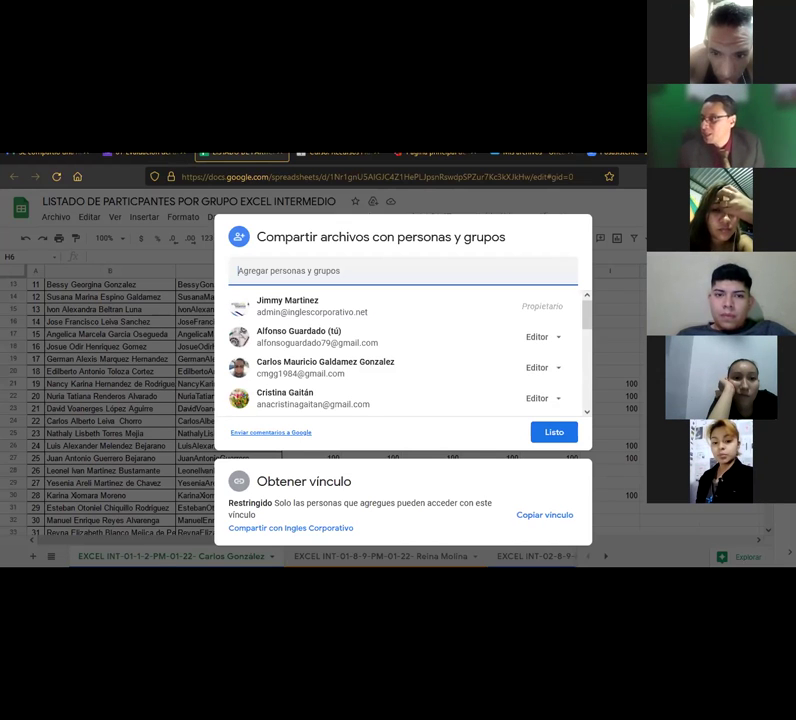
pyautogui.click(554, 432)
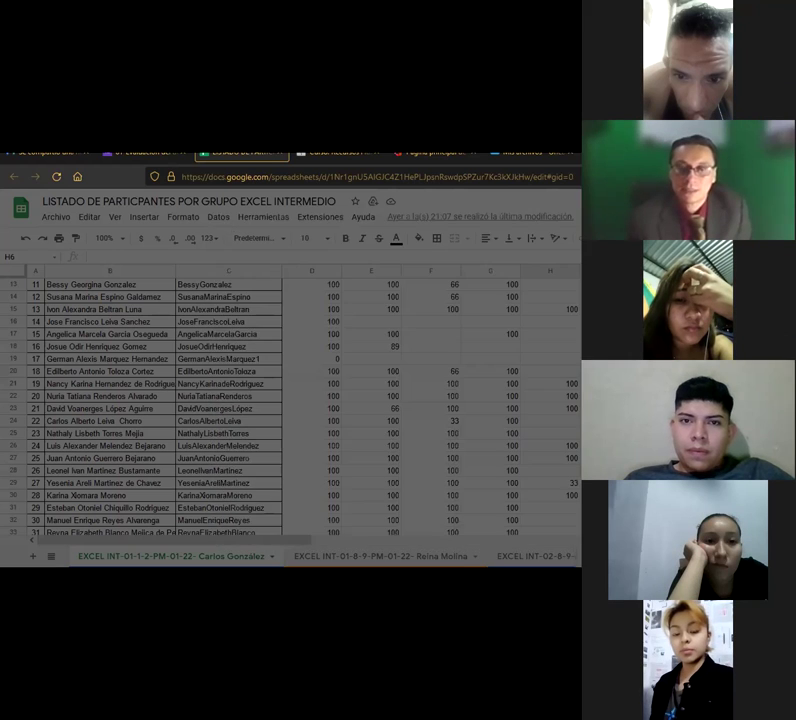
pyautogui.click(476, 376)
pyautogui.scroll(5, 476, 381)
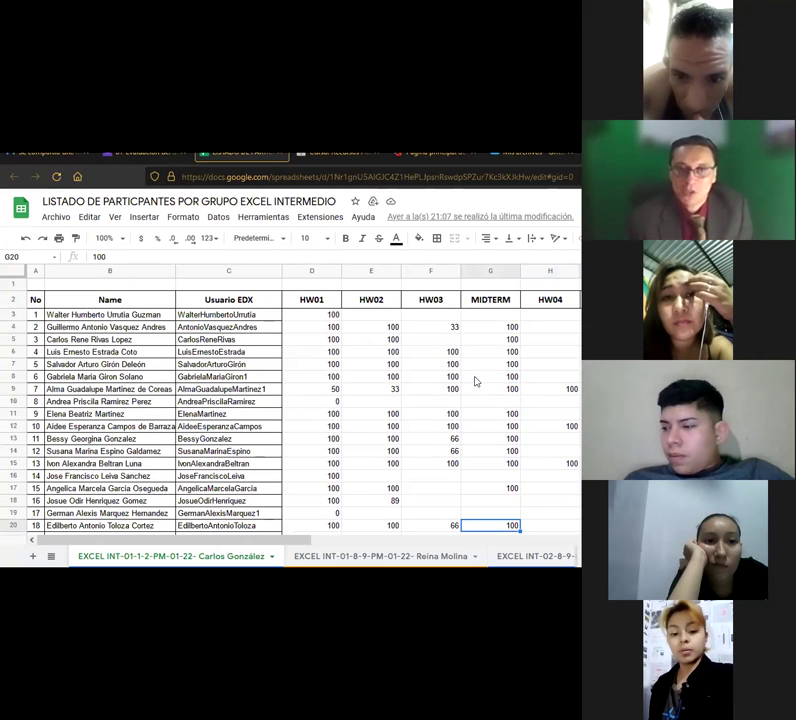
pyautogui.scroll(-4, 476, 381)
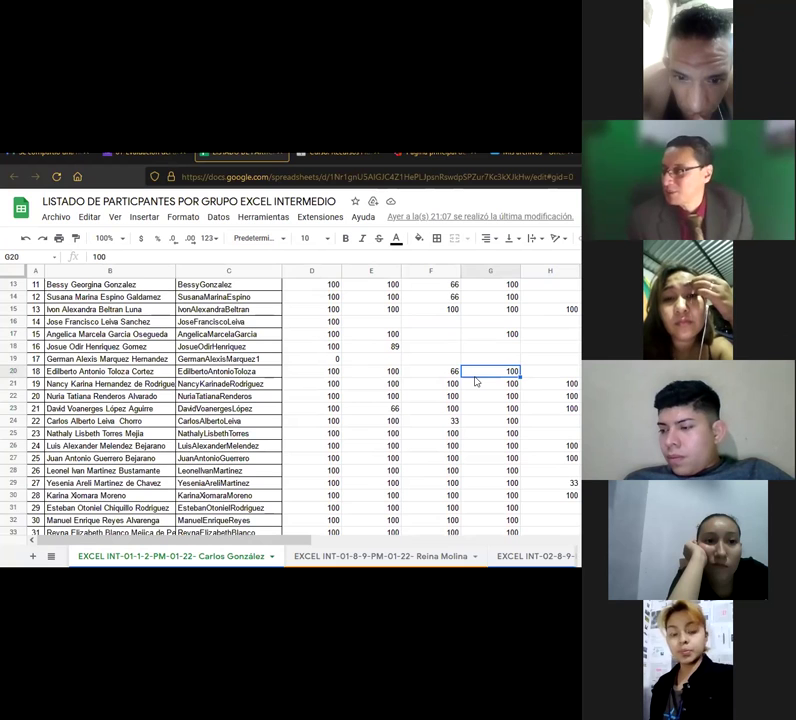
pyautogui.scroll(4, 476, 381)
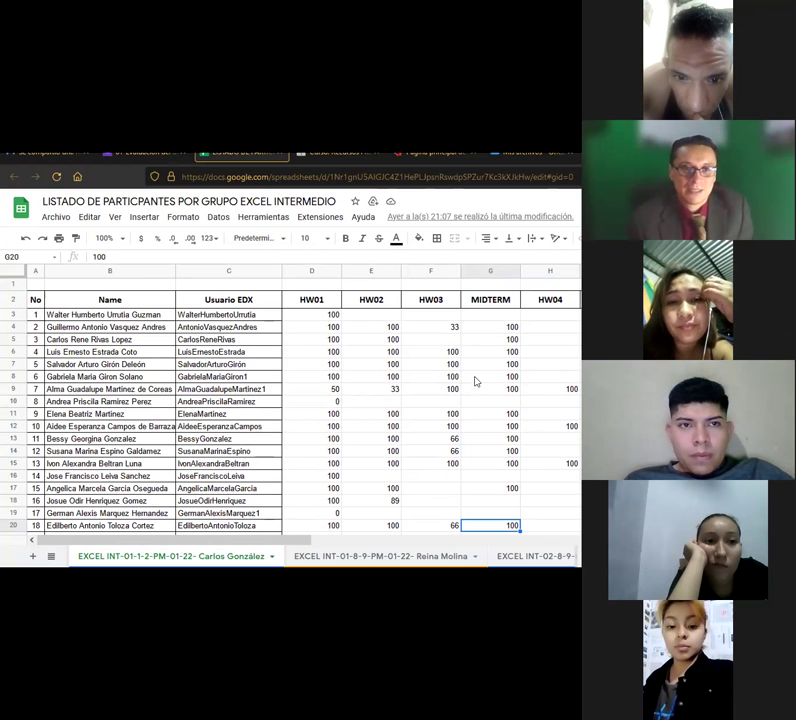
pyautogui.scroll(-2, 476, 381)
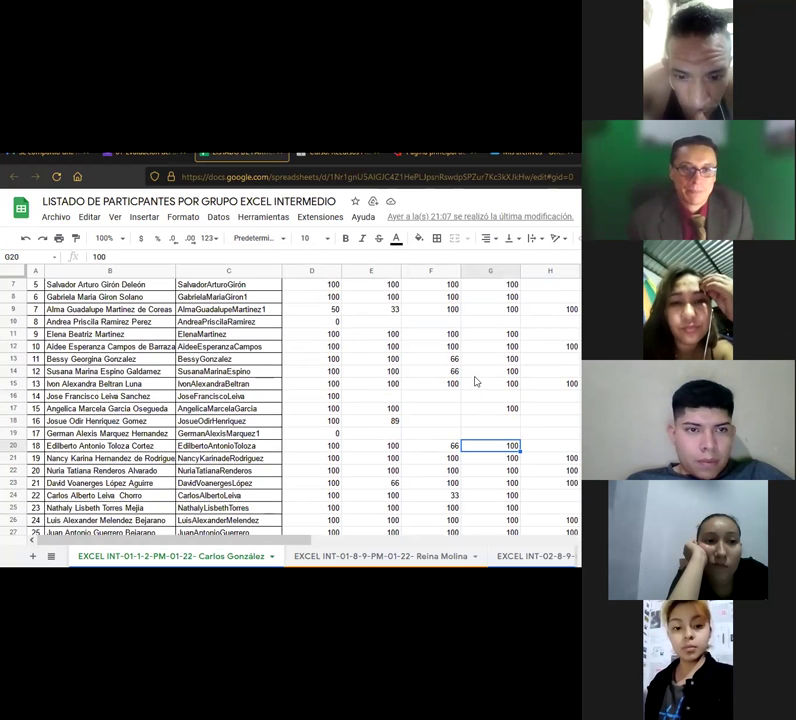
pyautogui.scroll(-6, 476, 381)
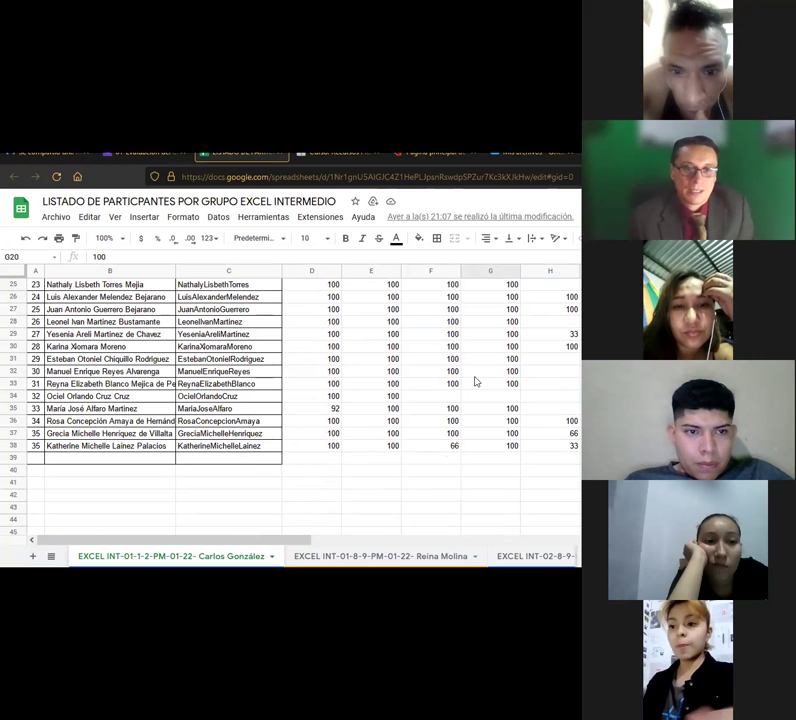
# - Go through the other group sheets to the EXCEL INT-1-9-10-PM-01-22 sheet
pyautogui.click(532, 560)
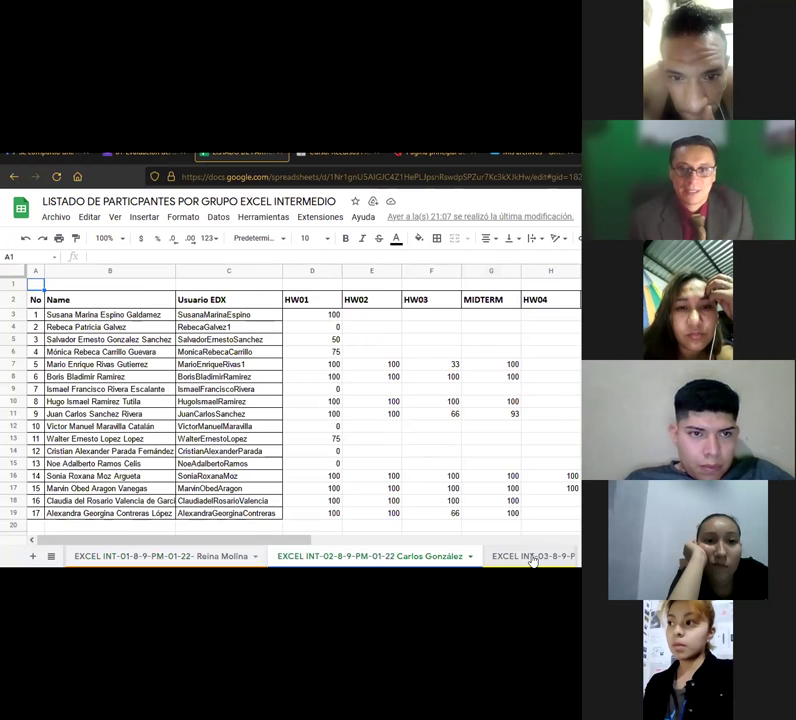
pyautogui.click(533, 560)
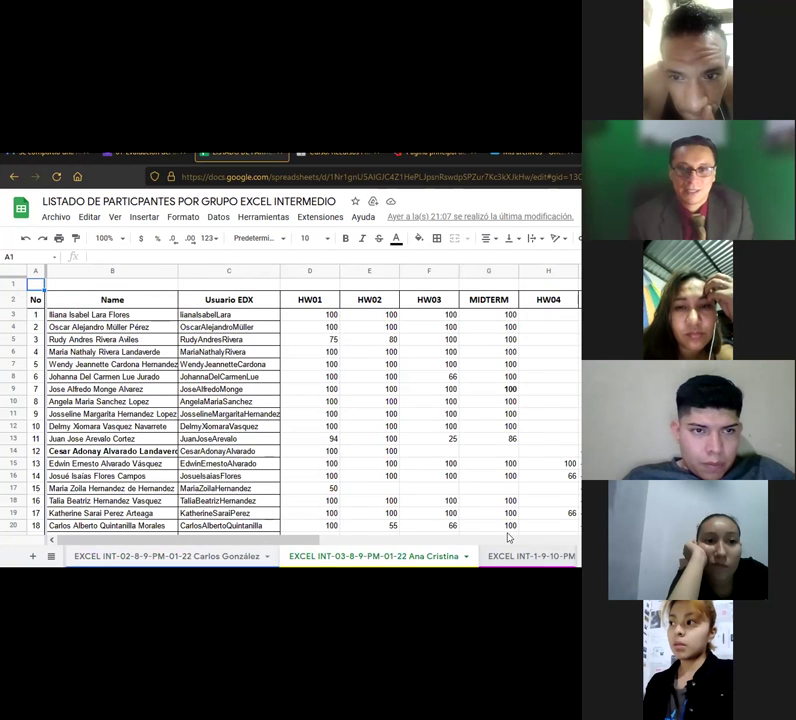
pyautogui.click(520, 556)
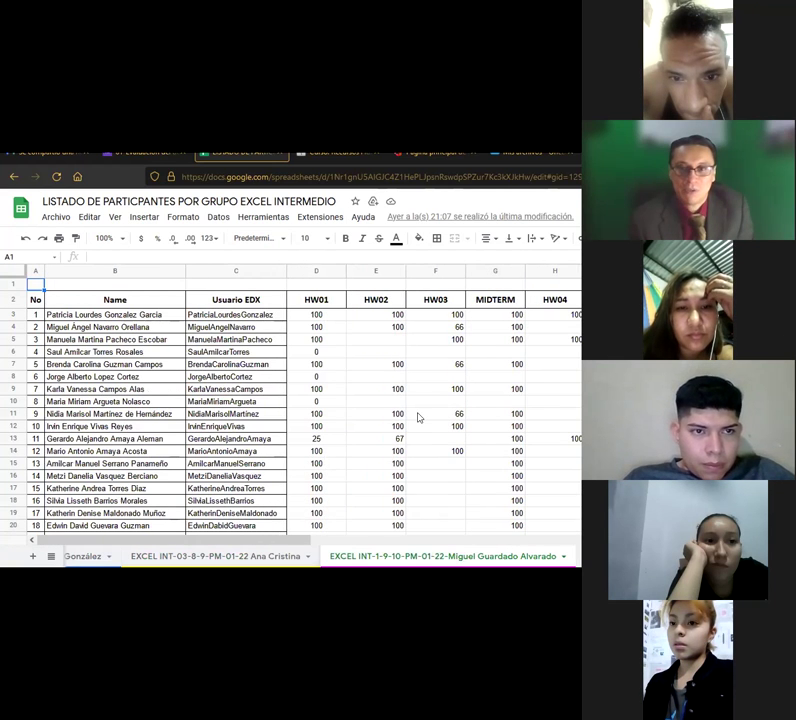
# - Review the participants of the 9-10 PM group and their HW01 to MIDTERM grades down to the last row
pyautogui.click(418, 417)
pyautogui.scroll(-8, 418, 417)
pyautogui.scroll(4, 418, 417)
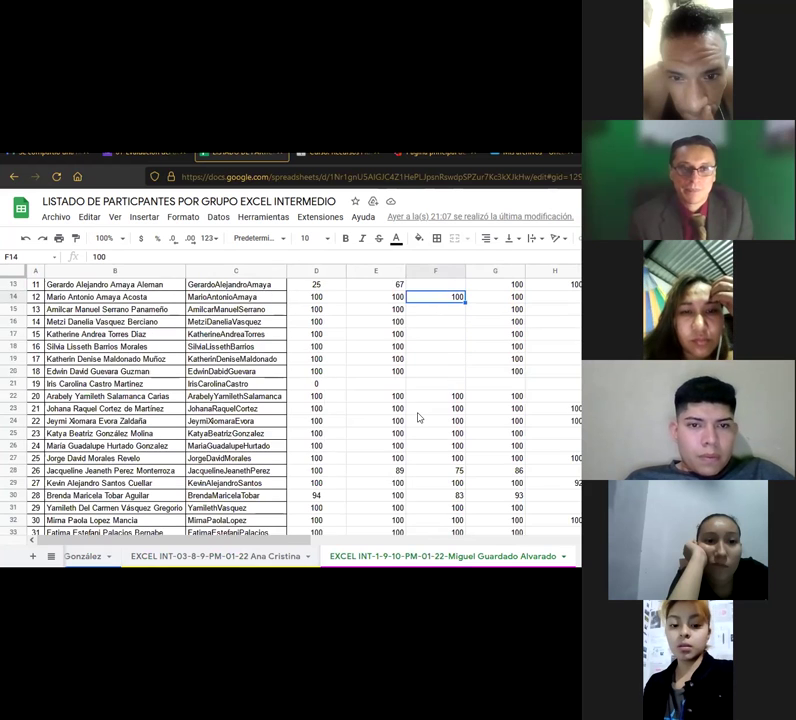
pyautogui.scroll(3, 419, 418)
pyautogui.scroll(-2, 418, 417)
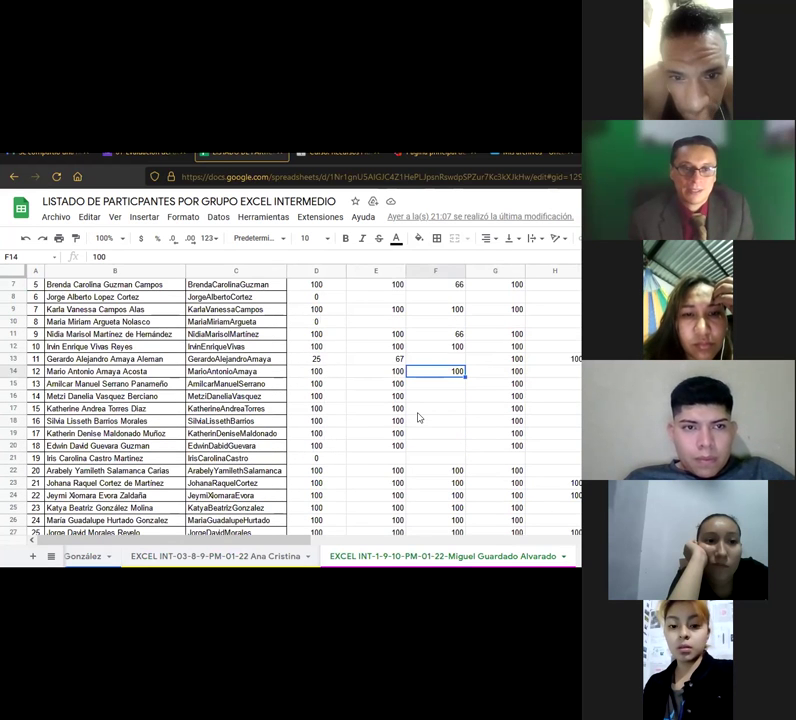
pyautogui.scroll(-2, 418, 417)
pyautogui.scroll(-2, 418, 417)
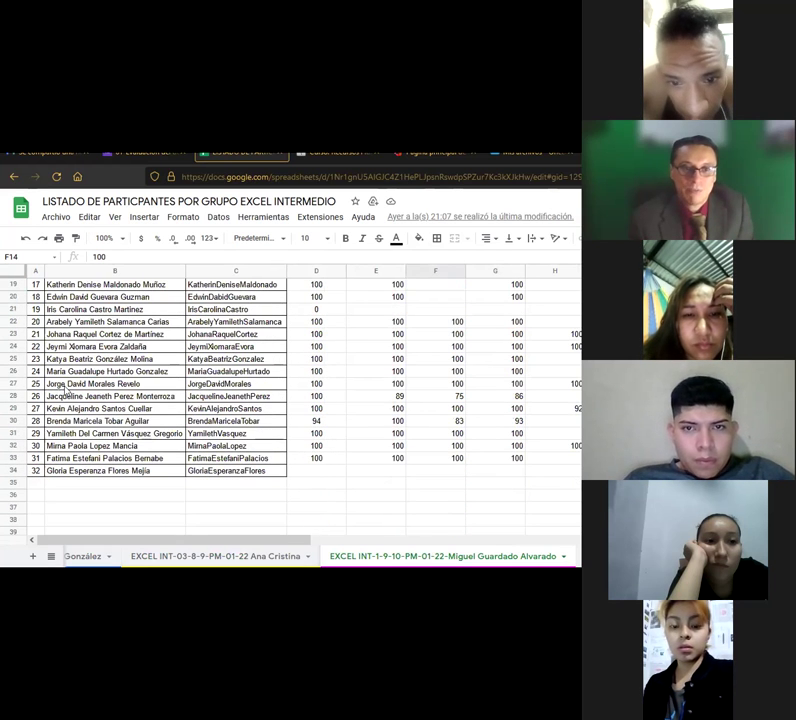
# - Check the row 23 participant's grades across to HW04 and look over the whole 9-10 PM group list again
pyautogui.click(64, 385)
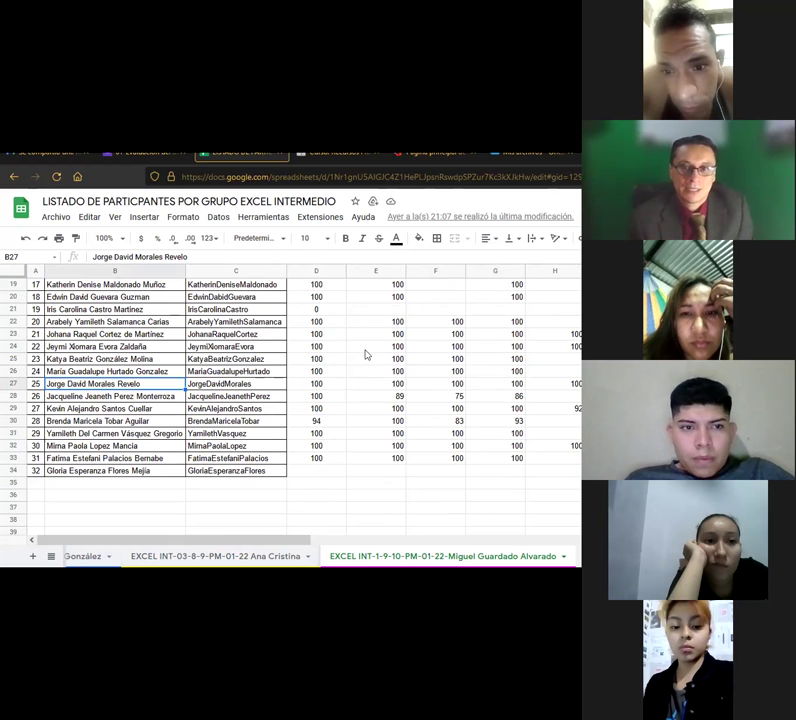
pyautogui.press('Up')
pyautogui.press('Up')
pyautogui.press('Up')
pyautogui.press('Up')
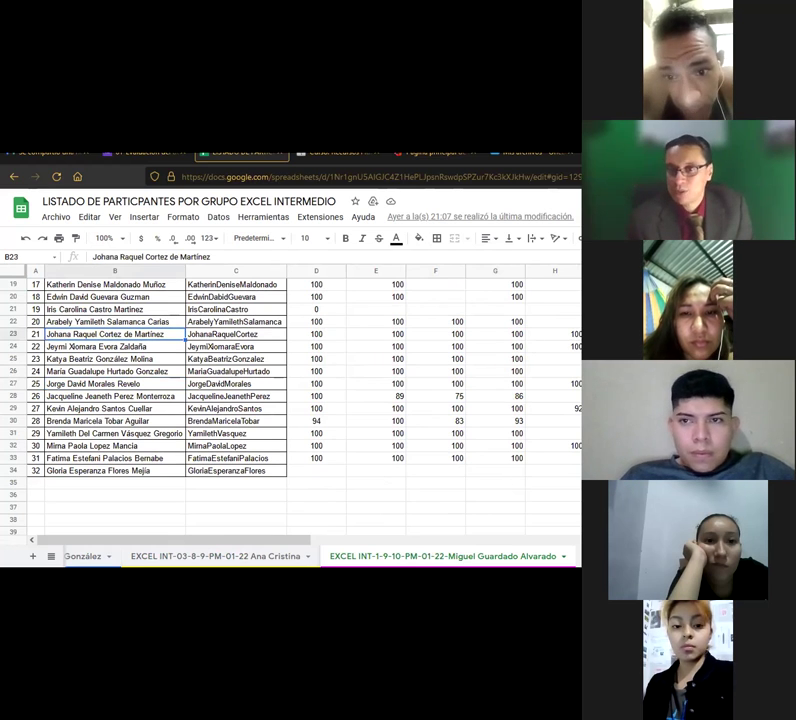
pyautogui.hotkey('ctrl', 'Right')
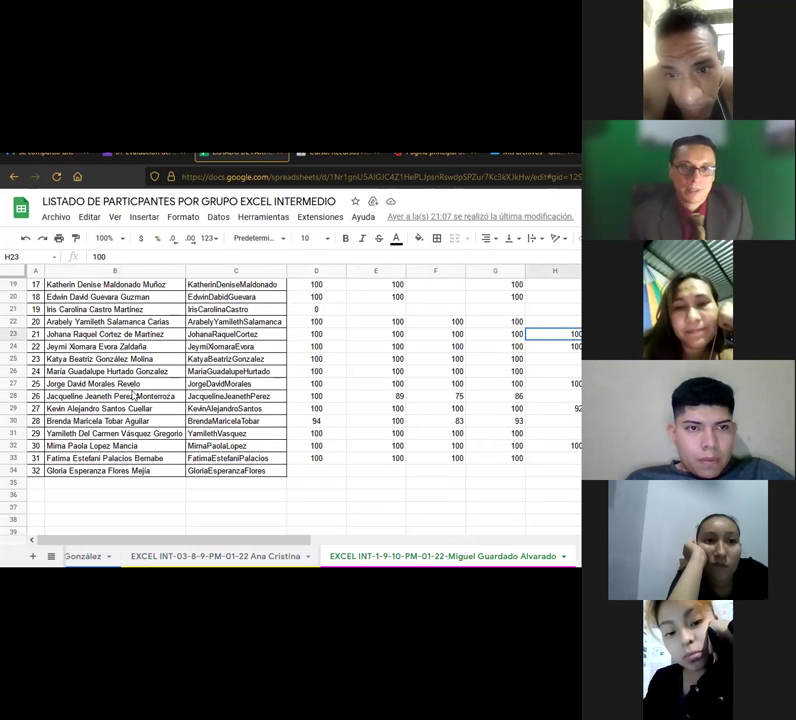
pyautogui.scroll(4, 132, 395)
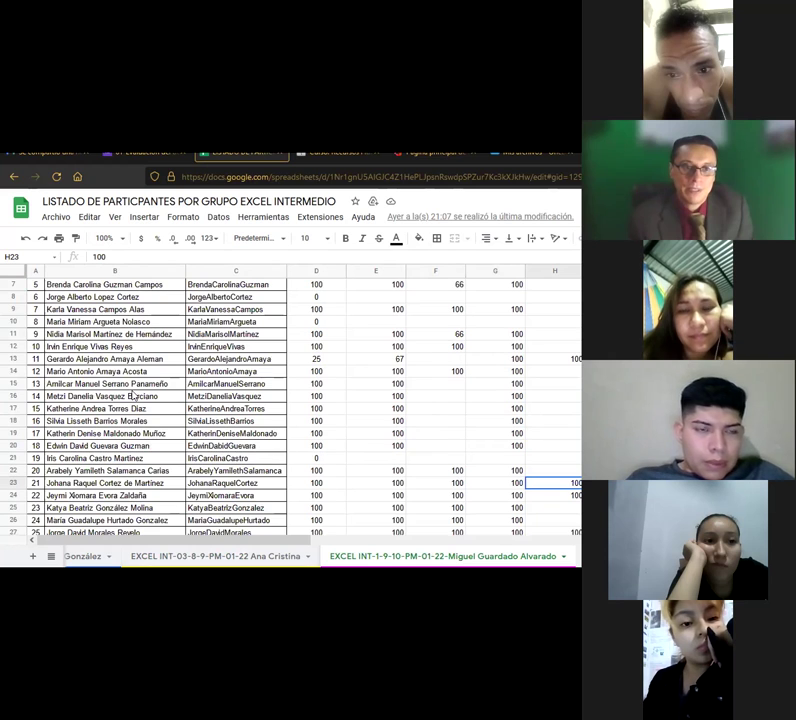
pyautogui.scroll(3, 132, 395)
pyautogui.scroll(-2, 132, 394)
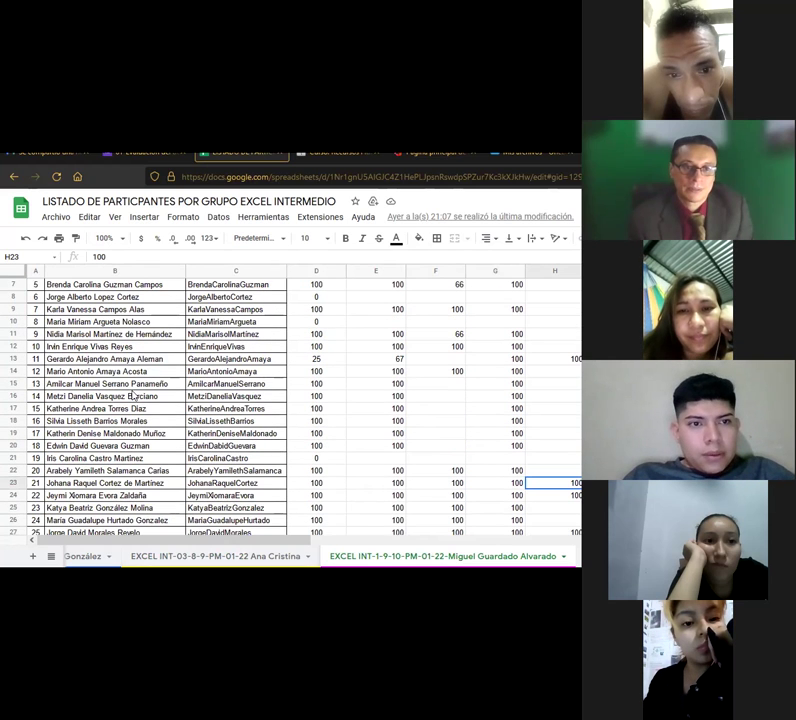
pyautogui.scroll(-4, 132, 395)
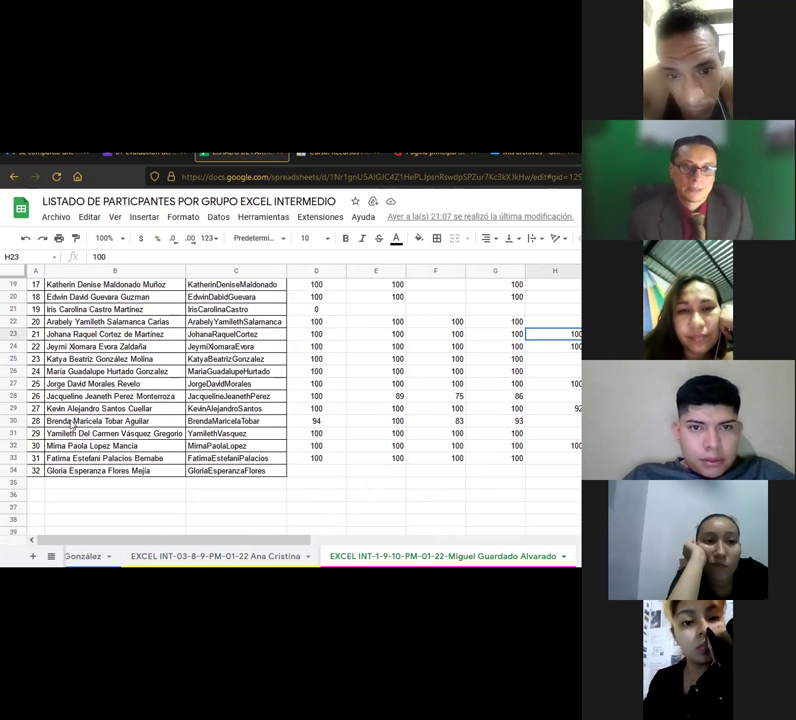
pyautogui.scroll(2, 79, 400)
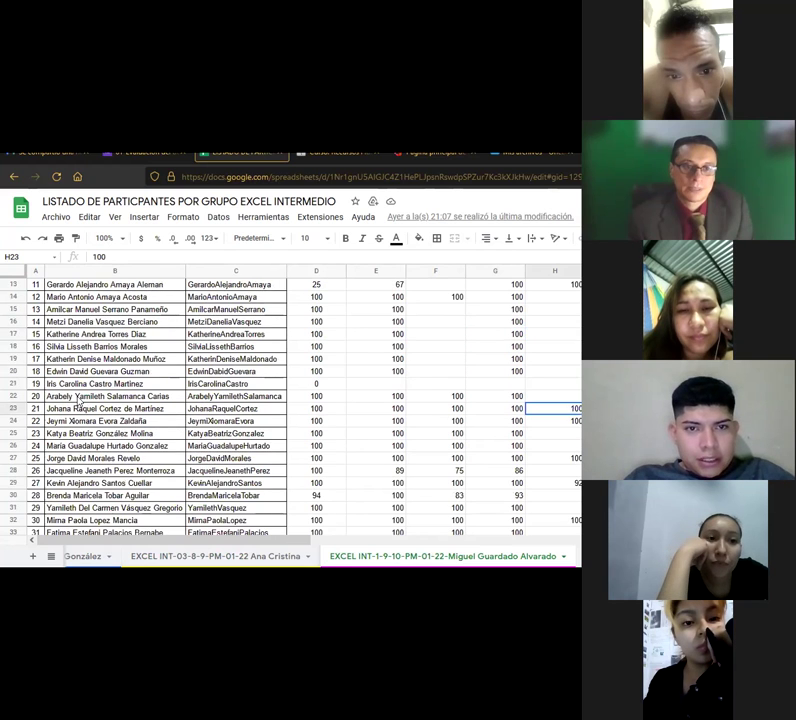
pyautogui.scroll(2, 79, 400)
pyautogui.scroll(2, 132, 304)
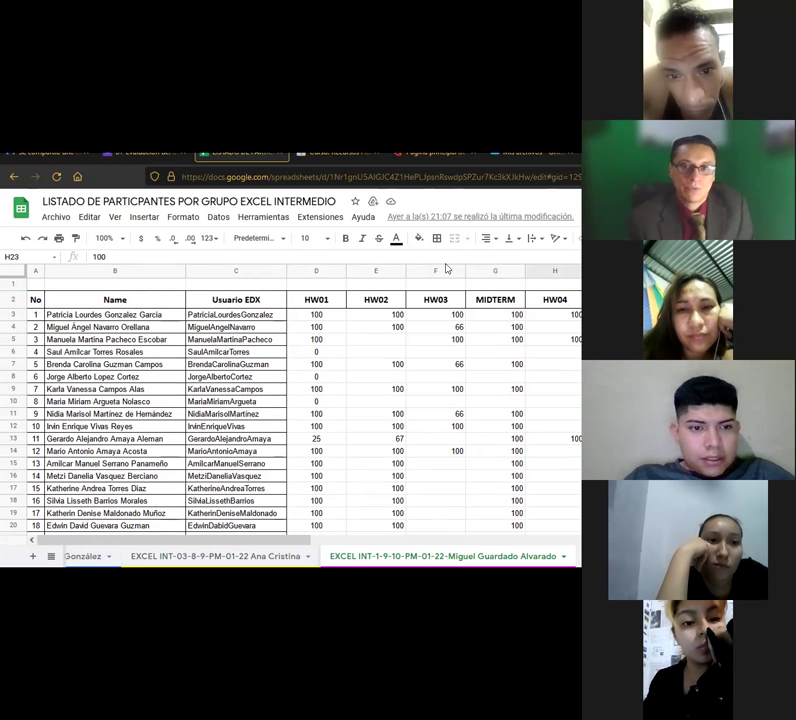
# - Try to delete the contents of the whole grade table A2:K34 in the 9-10 PM group sheet
pyautogui.hotkey('ctrl', 'Home')
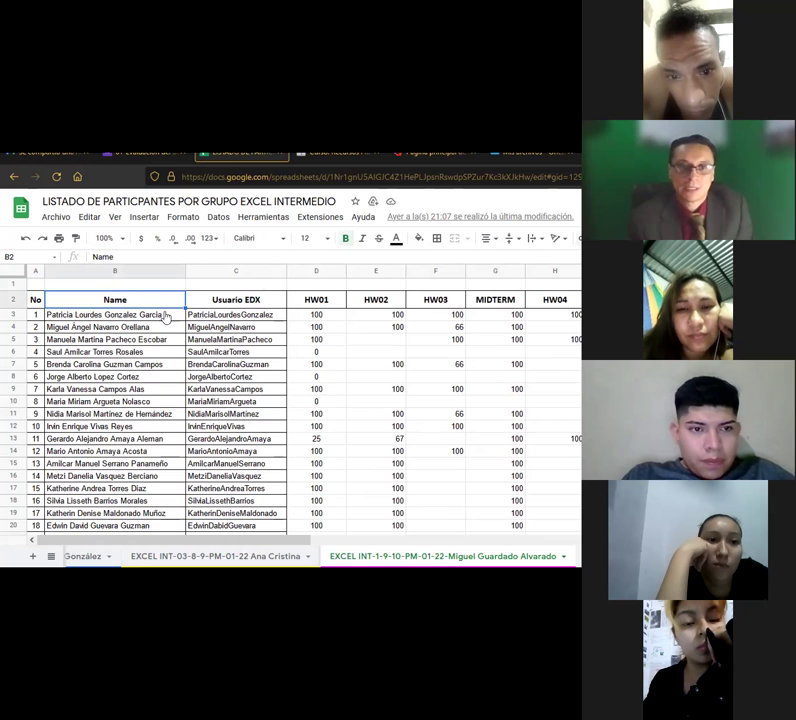
pyautogui.hotkey('ctrl', 'a')
pyautogui.press('Delete')
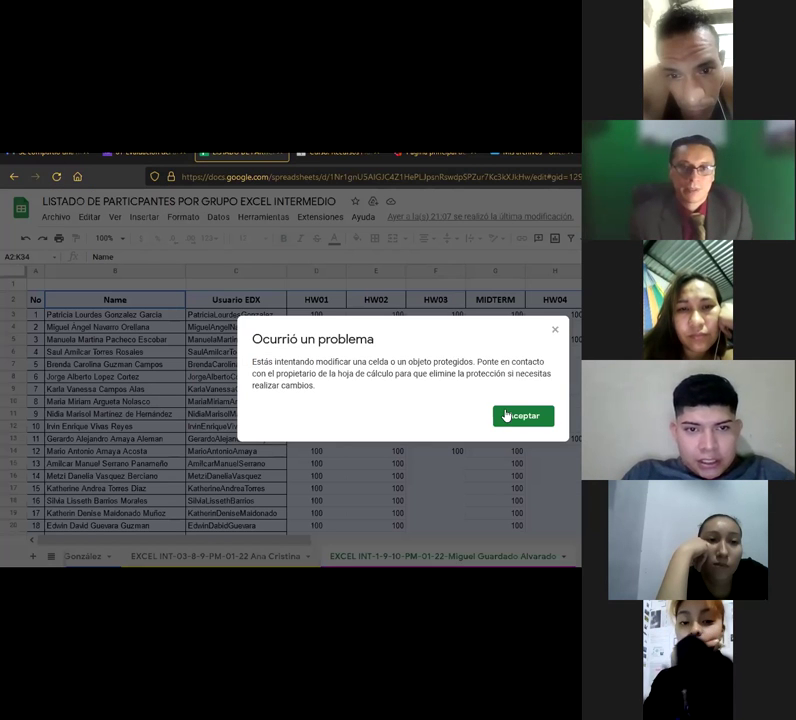
# - Dismiss the protected-cell alert and check the grades up to HW04 of the participants in rows 31 and 22
pyautogui.click(505, 414)
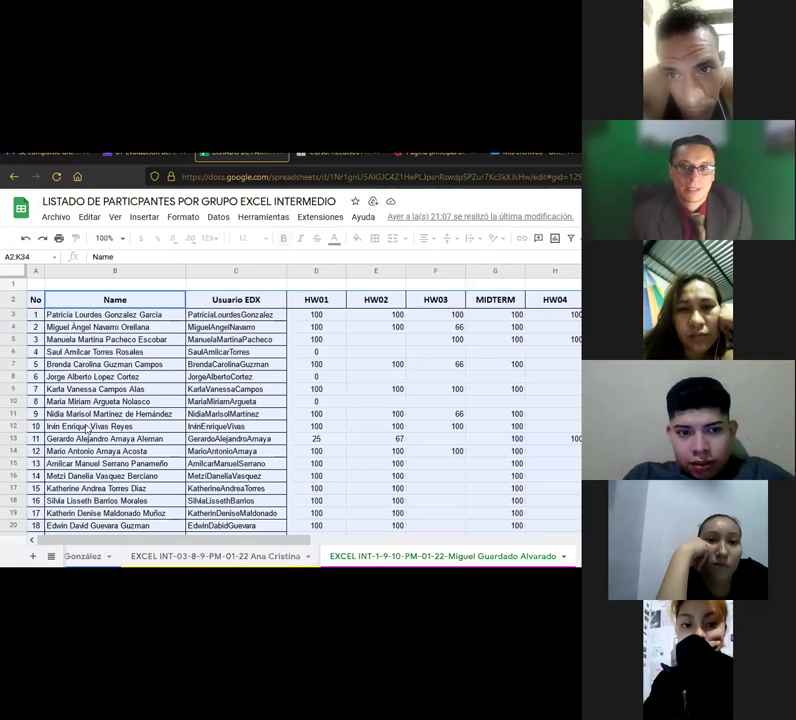
pyautogui.click(88, 427)
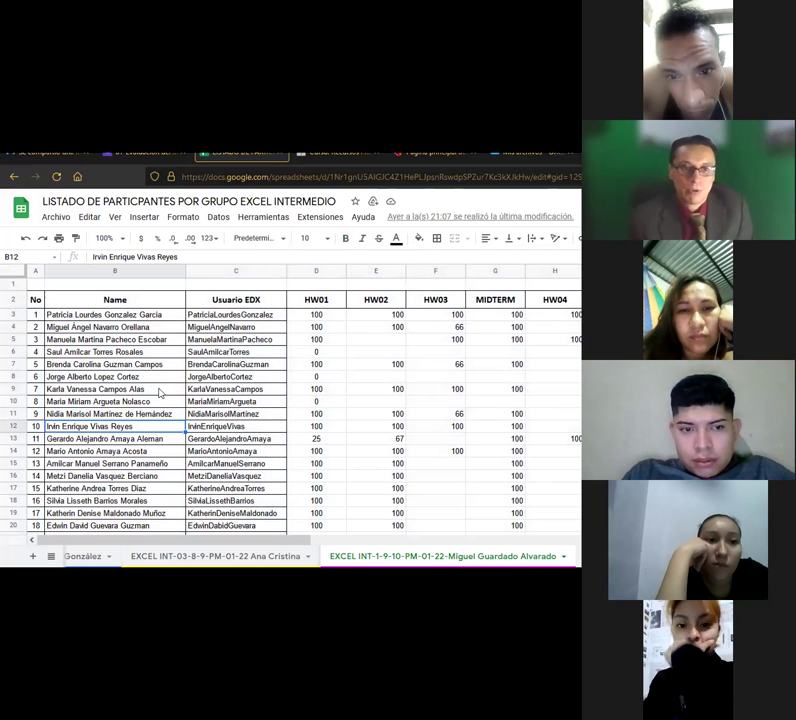
pyautogui.scroll(-2, 516, 481)
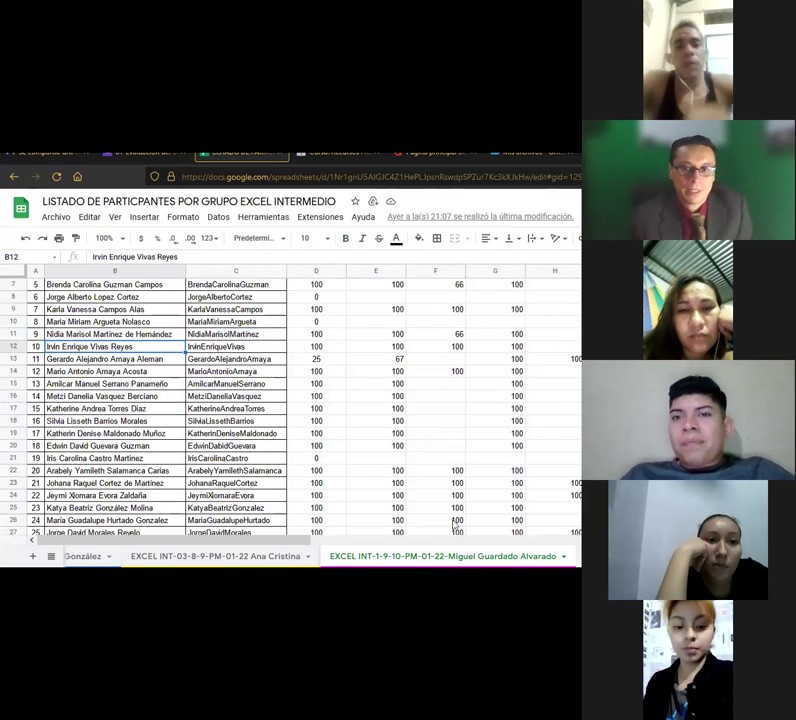
pyautogui.click(514, 470)
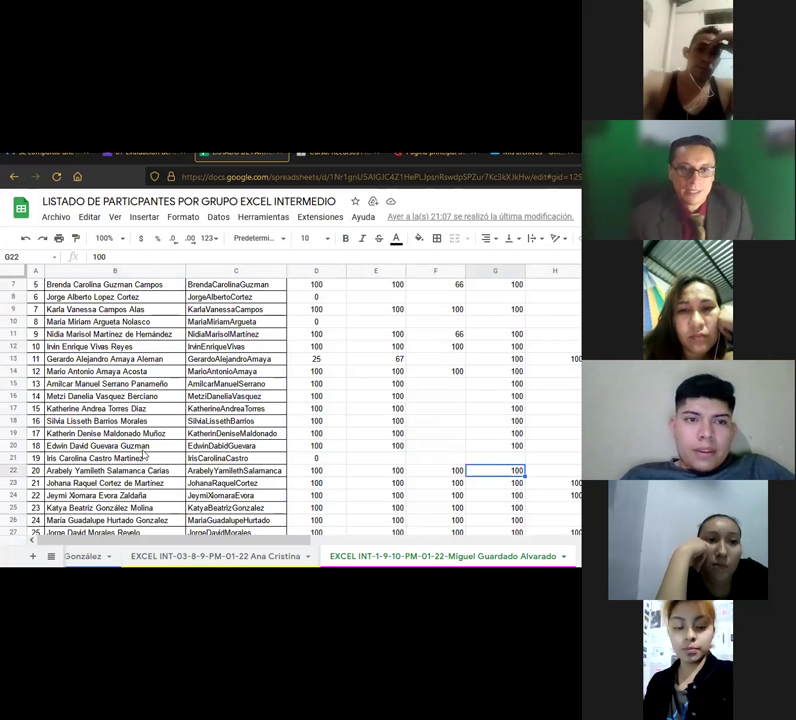
pyautogui.scroll(-4, 72, 438)
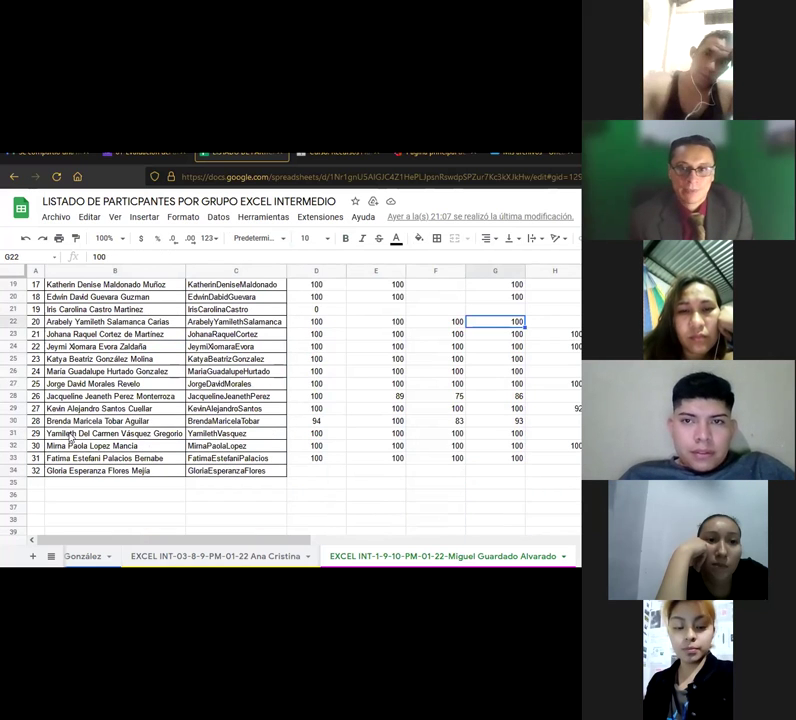
pyautogui.click(72, 436)
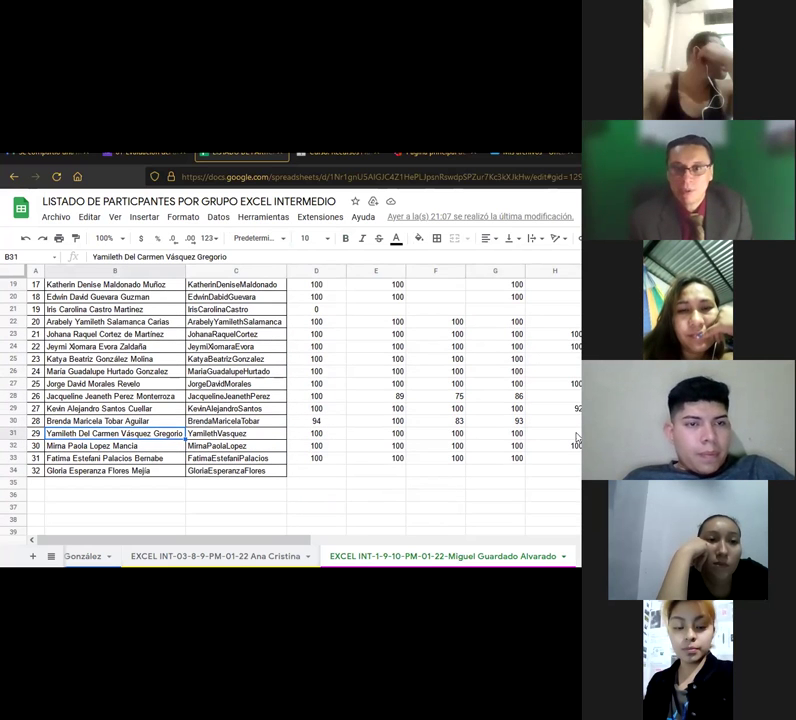
pyautogui.click(573, 437)
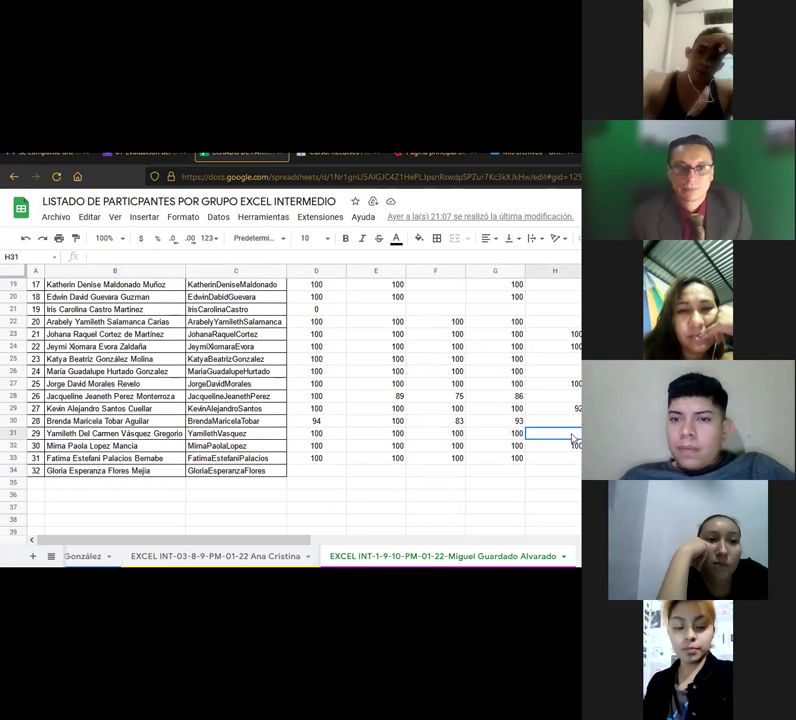
pyautogui.click(573, 323)
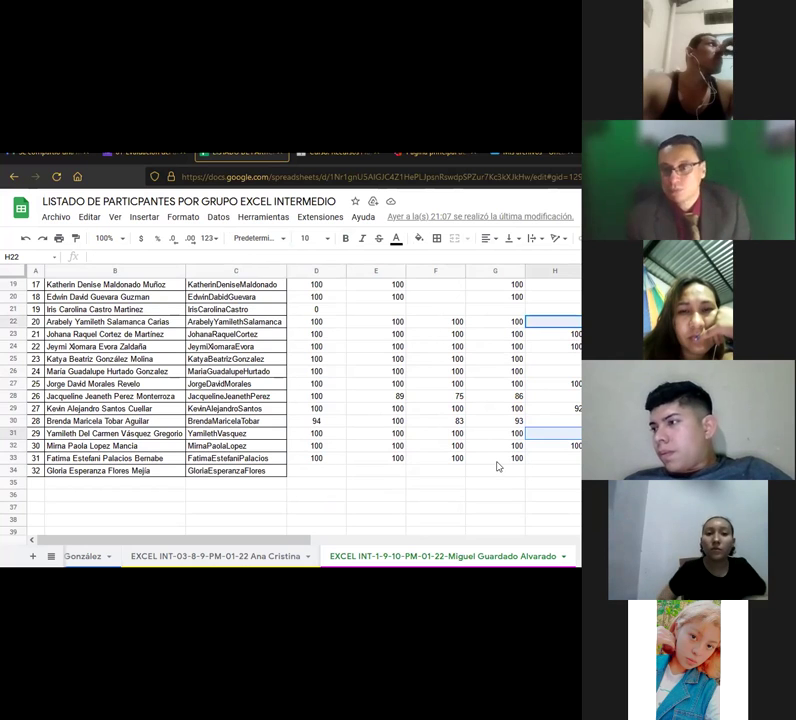
# - Look over the whole 9-10 PM group list and check the row 19 participant's HW04 cell
pyautogui.scroll(6, 499, 466)
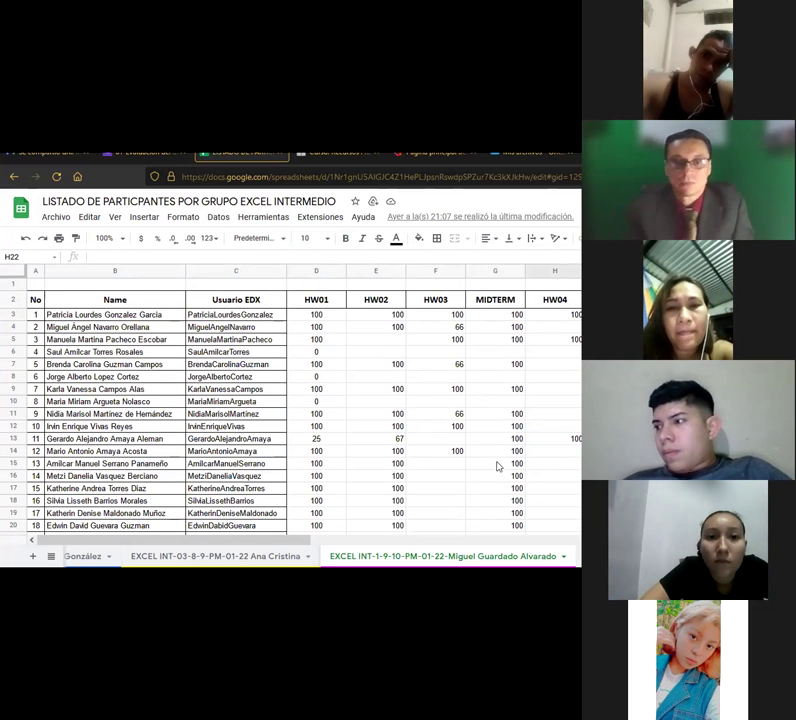
pyautogui.scroll(-4, 499, 466)
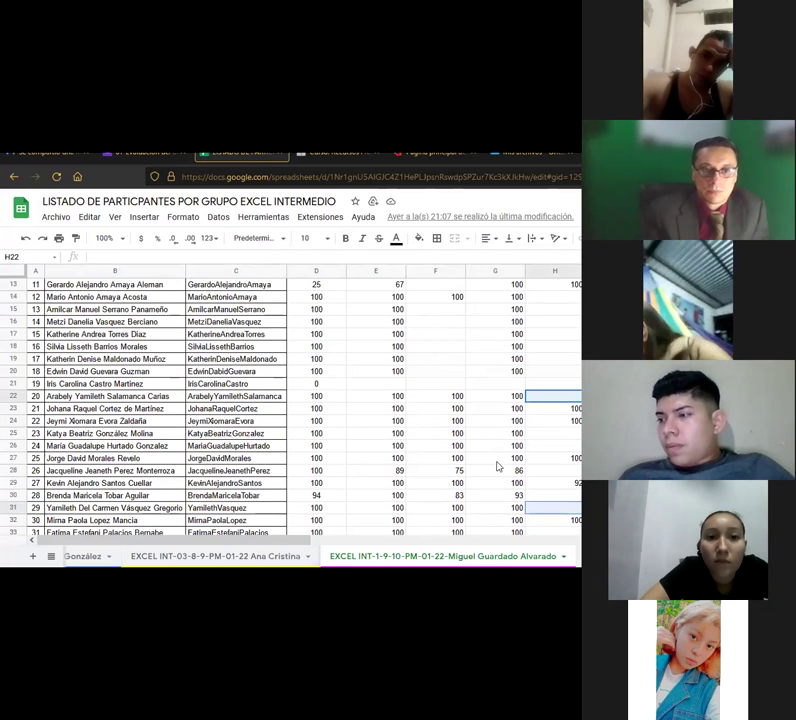
pyautogui.scroll(-2, 499, 466)
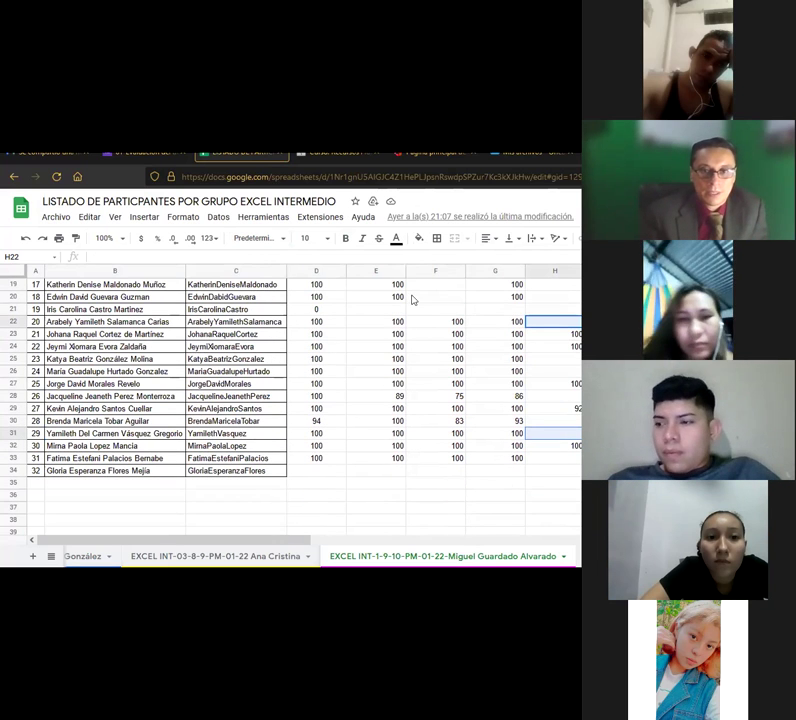
pyautogui.scroll(2, 480, 320)
pyautogui.click(548, 360)
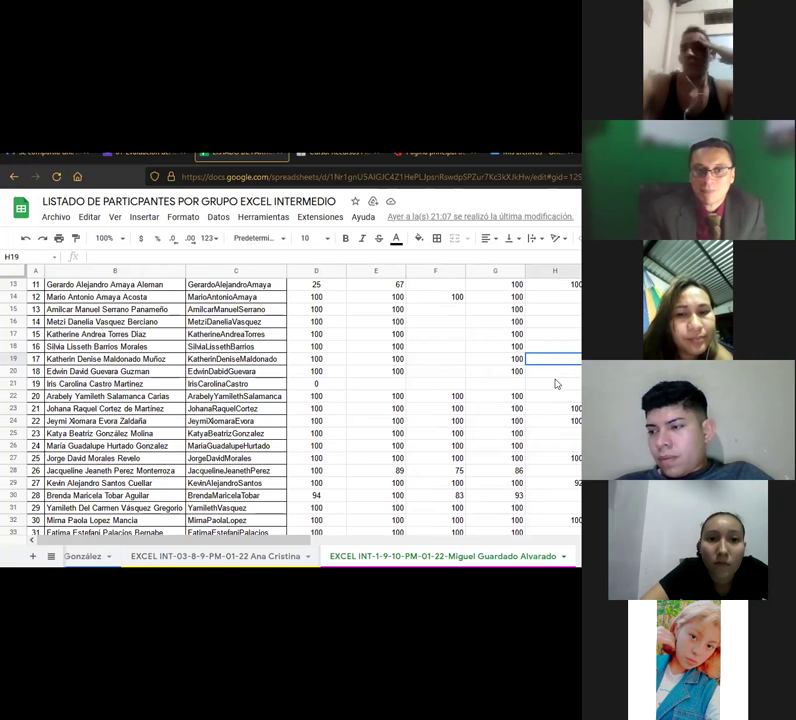
pyautogui.scroll(2, 556, 383)
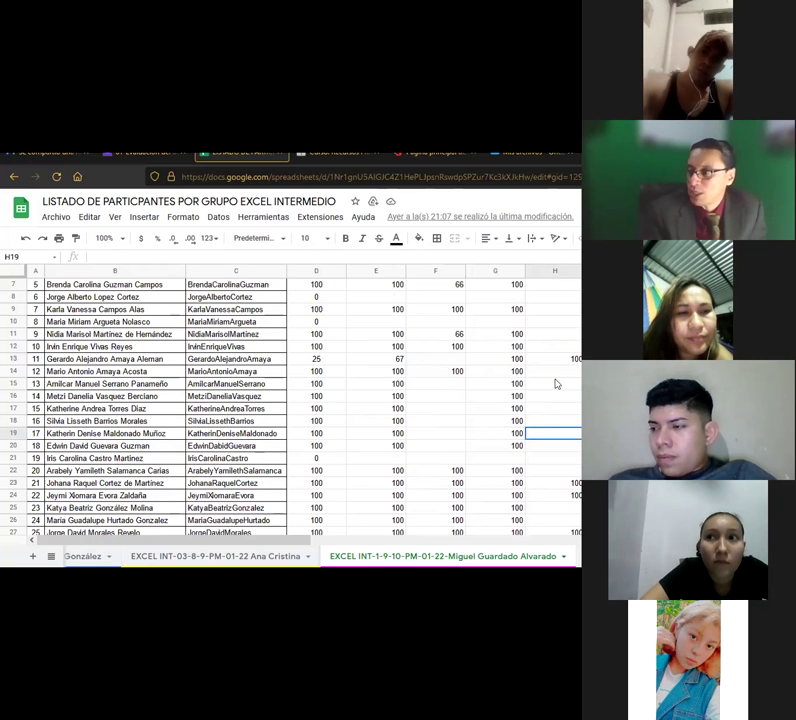
pyautogui.scroll(2, 556, 383)
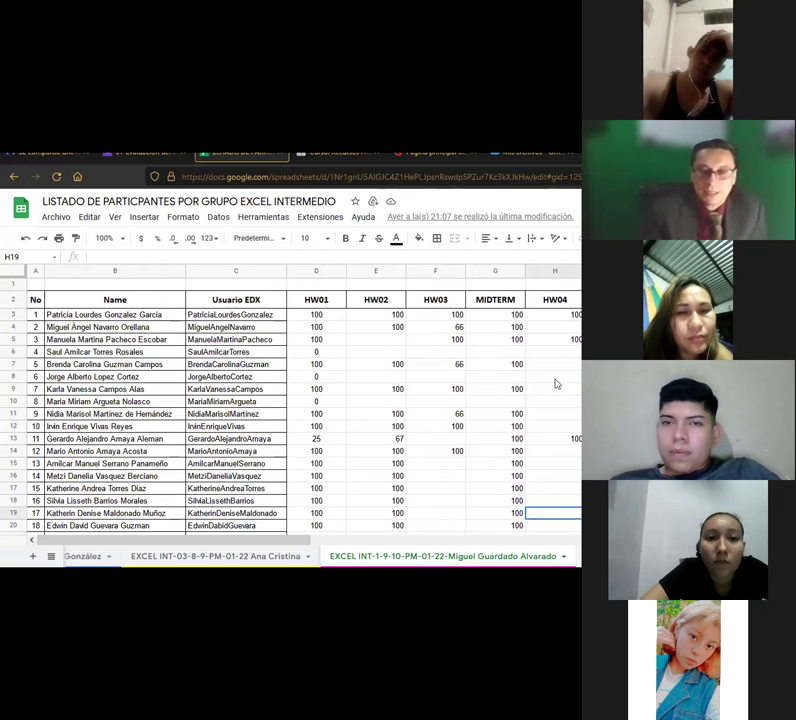
# - Review the group list down to its last row and check the HW04 grade of the participant in row 32
pyautogui.scroll(-2, 556, 383)
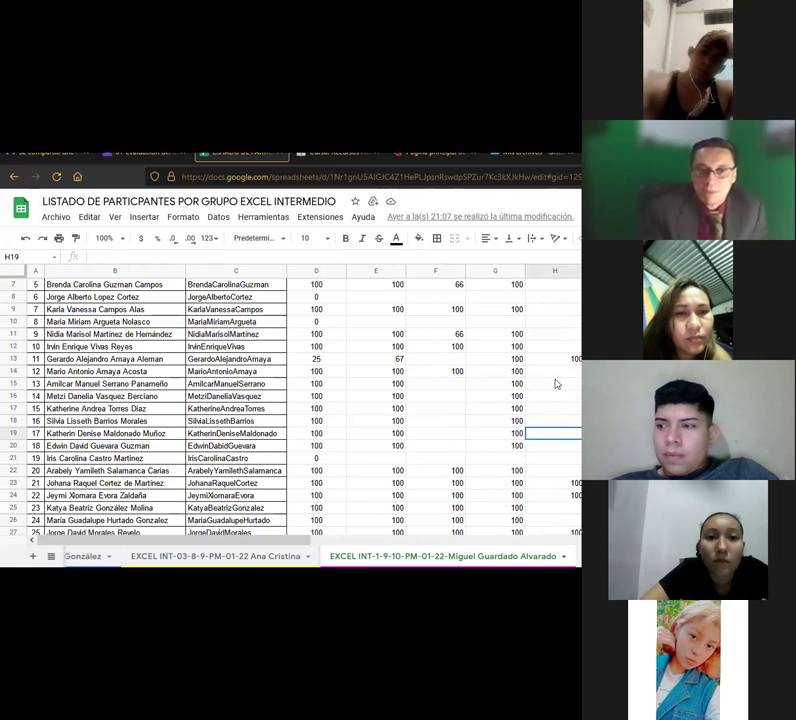
pyautogui.scroll(-4, 556, 383)
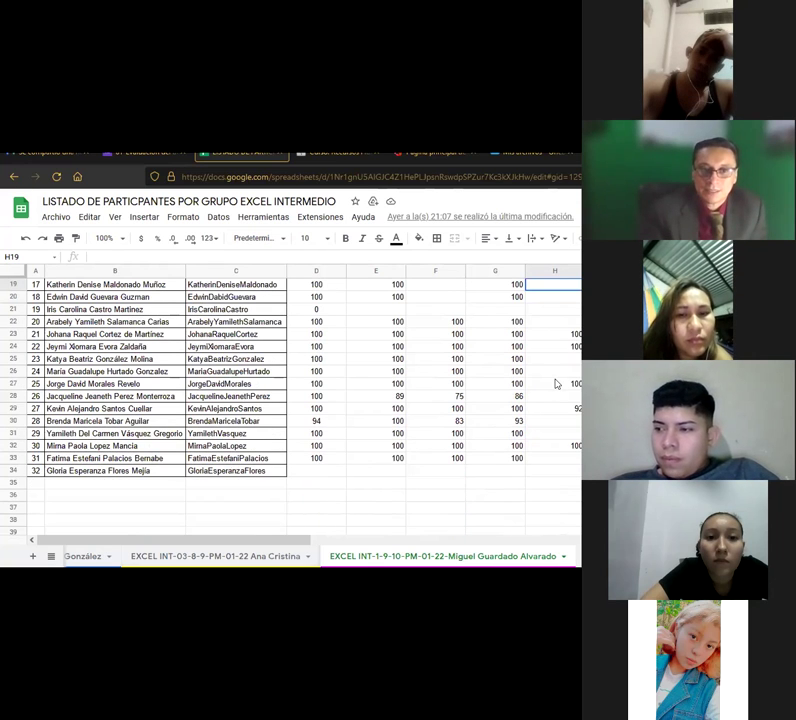
pyautogui.scroll(-2, 556, 383)
pyautogui.scroll(2, 556, 383)
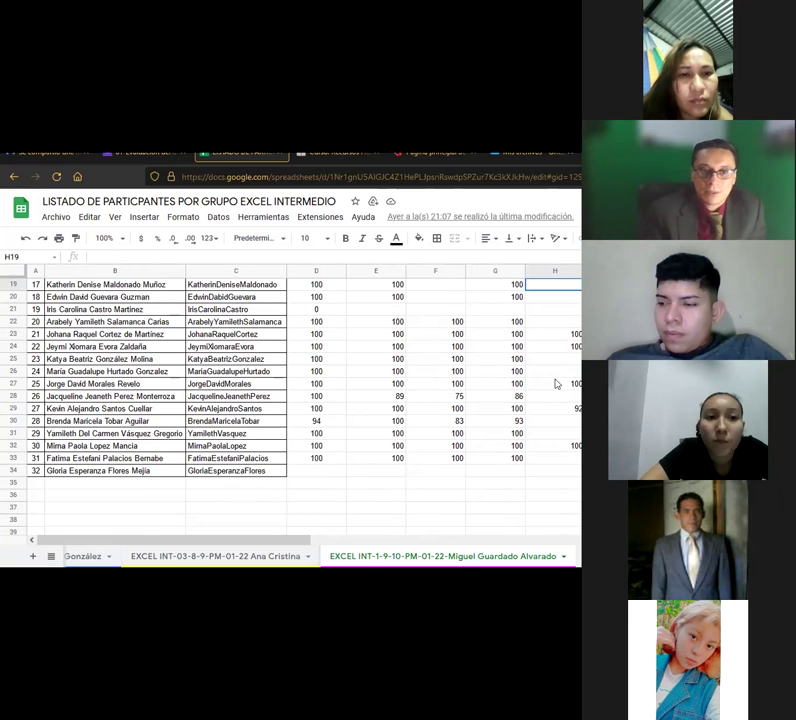
pyautogui.scroll(2, 556, 383)
pyautogui.scroll(-2, 556, 383)
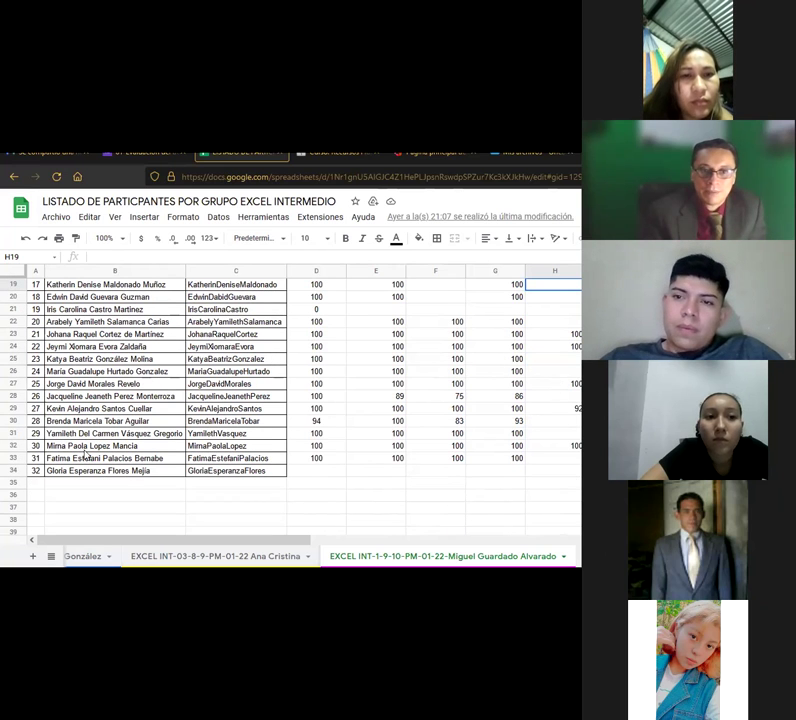
pyautogui.click(562, 446)
pyautogui.scroll(6, 563, 445)
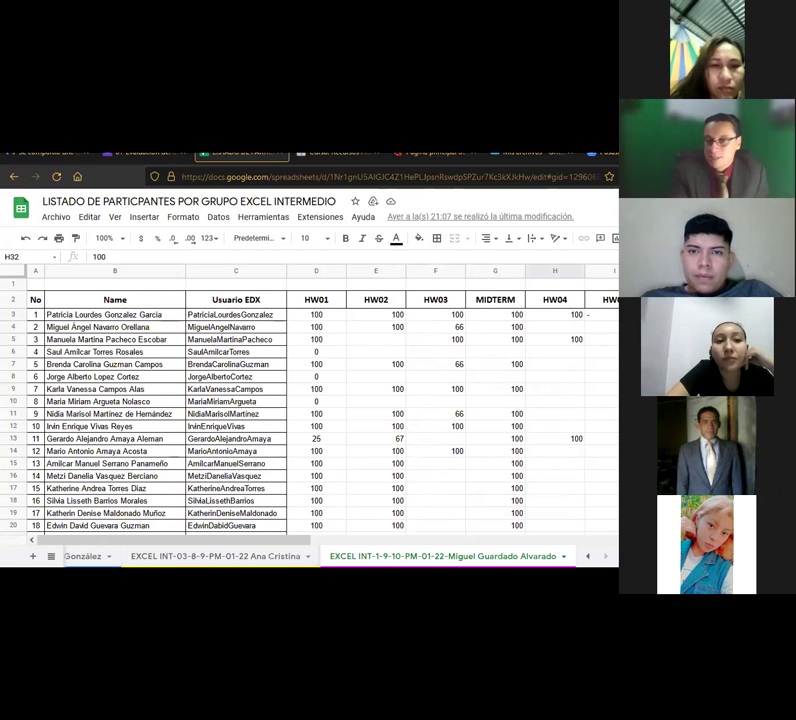
# - Check the row 13 participant's MIDTERM grade and compare it with the other participants' grades in the list
pyautogui.click(468, 441)
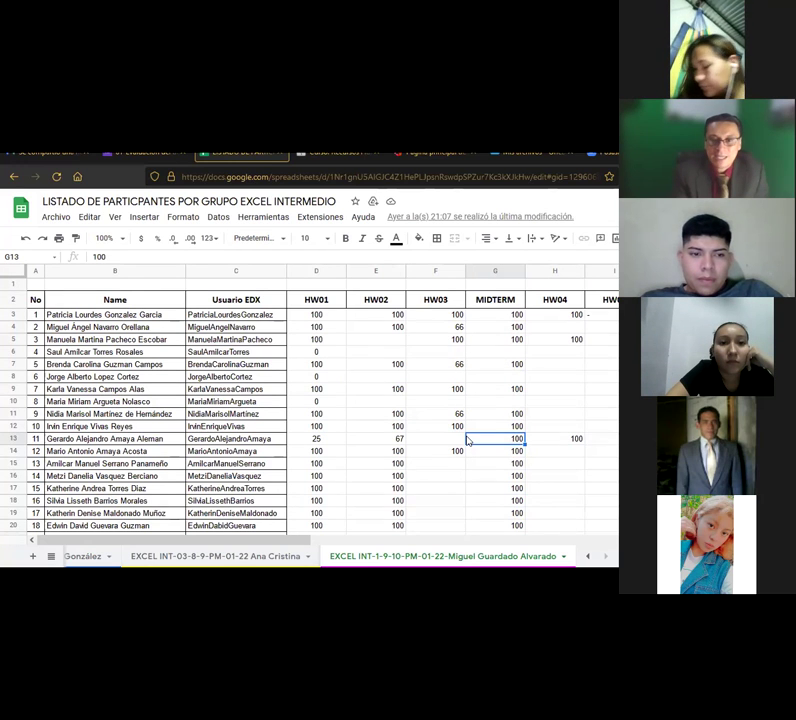
pyautogui.scroll(-5, 467, 440)
pyautogui.scroll(4, 467, 440)
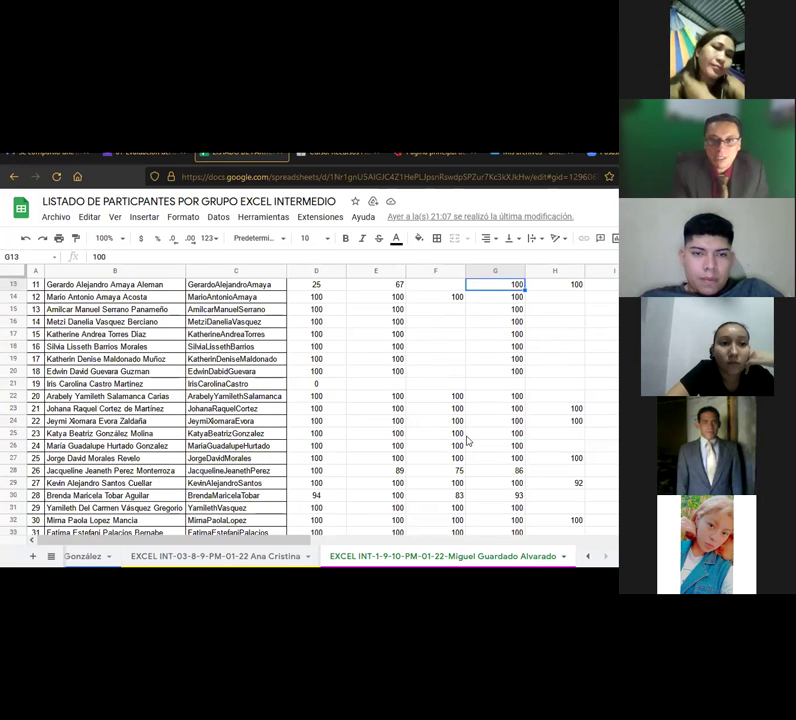
pyautogui.scroll(2, 467, 440)
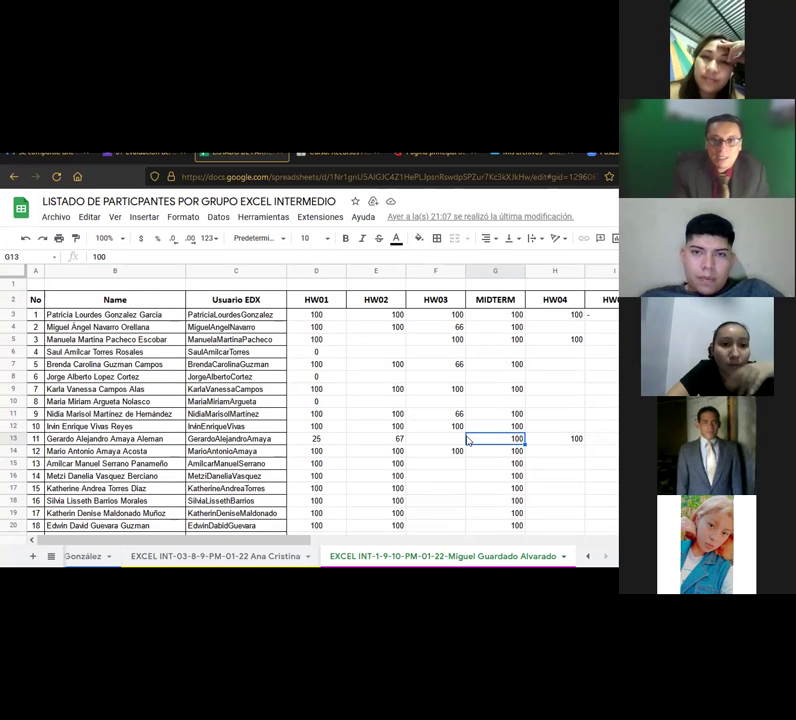
pyautogui.scroll(-2, 467, 440)
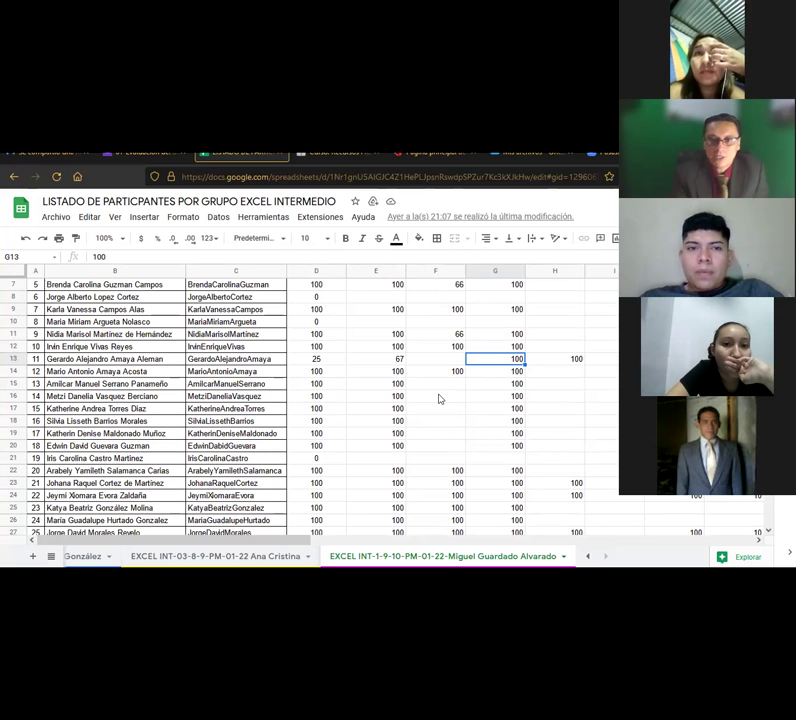
# - Examine the HW03 and MIDTERM grades of rows 15 to 20 and the HW04 cell of row 14, down to the list's end
pyautogui.click(448, 408)
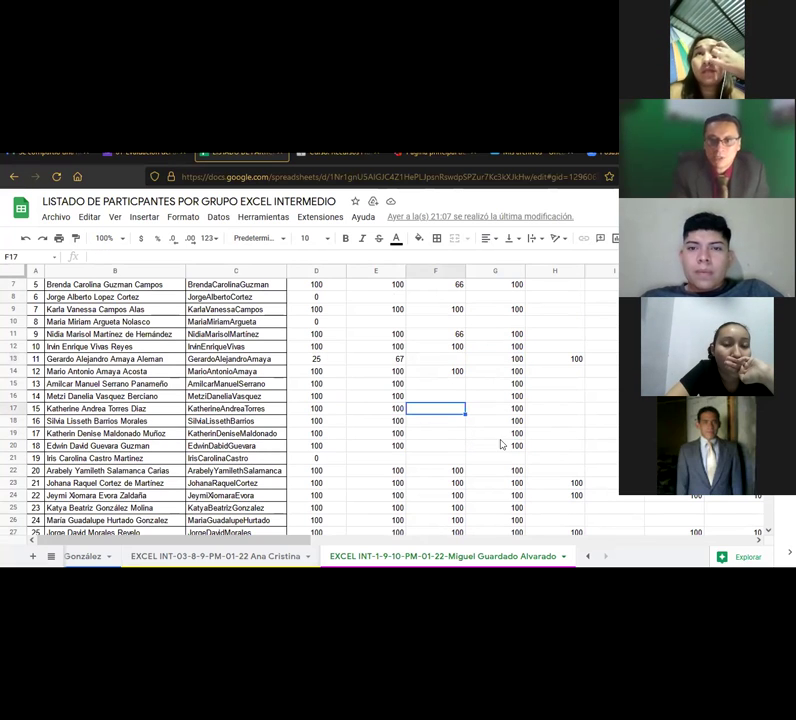
pyautogui.moveTo(495, 383); pyautogui.dragTo(502, 440)
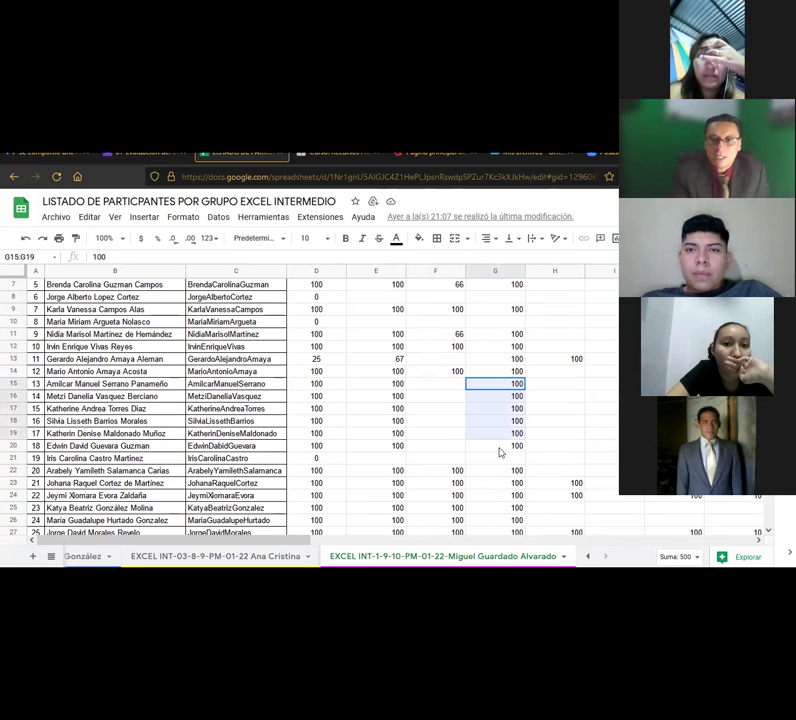
pyautogui.keyDown('shift'); pyautogui.click(500, 447); pyautogui.keyUp('shift')
pyautogui.press('Left')
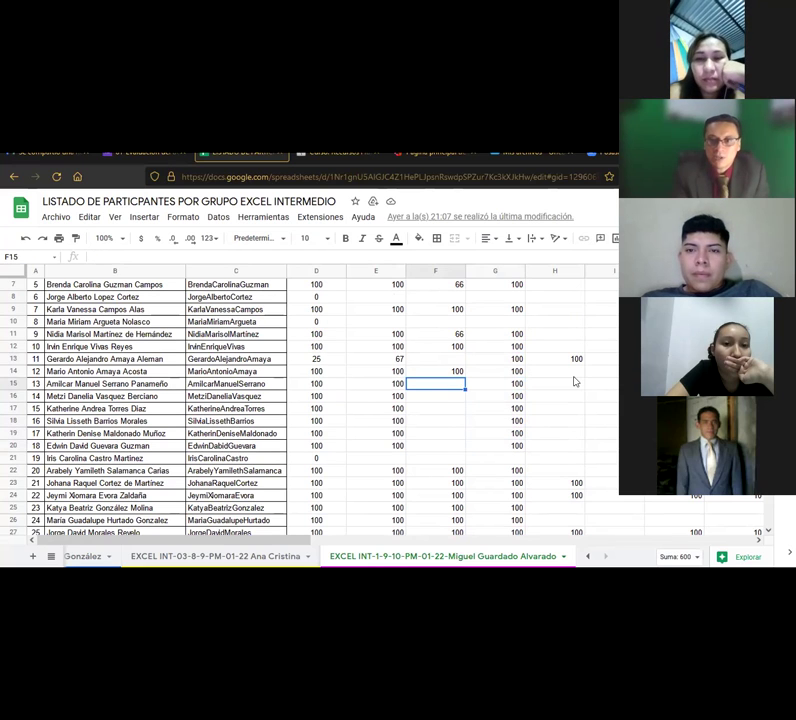
pyautogui.click(574, 376)
pyautogui.scroll(2, 575, 381)
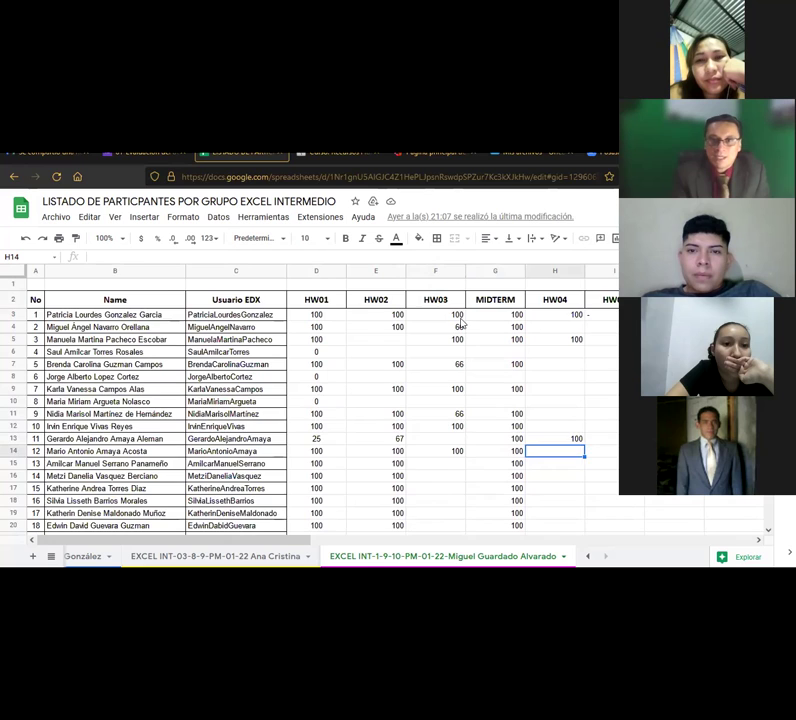
pyautogui.scroll(-8, 461, 322)
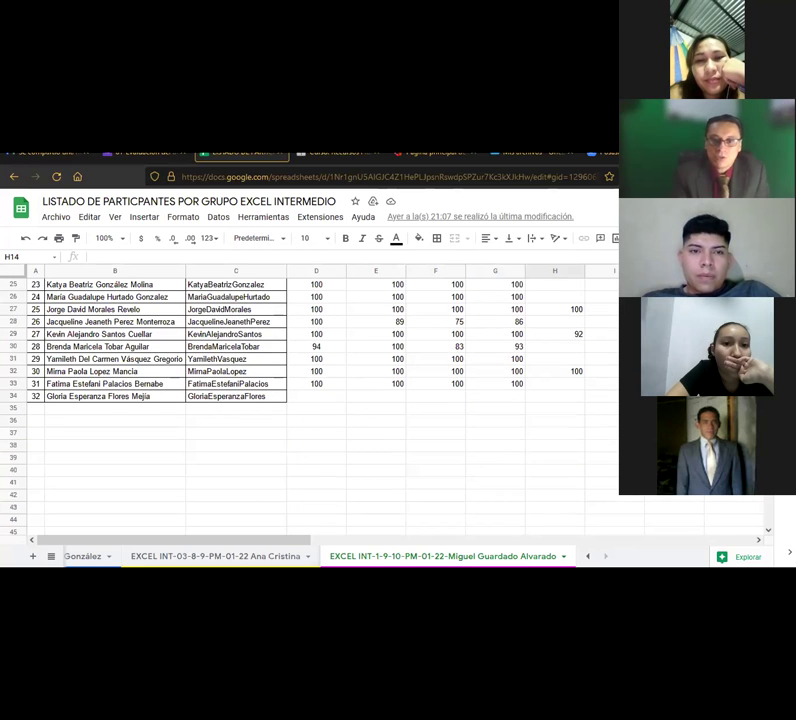
# - Switch to the Taller N° 8 workbook in Excel and show its Tablasdinámicas sheet
pyautogui.hotkey('alt', 'Tab')
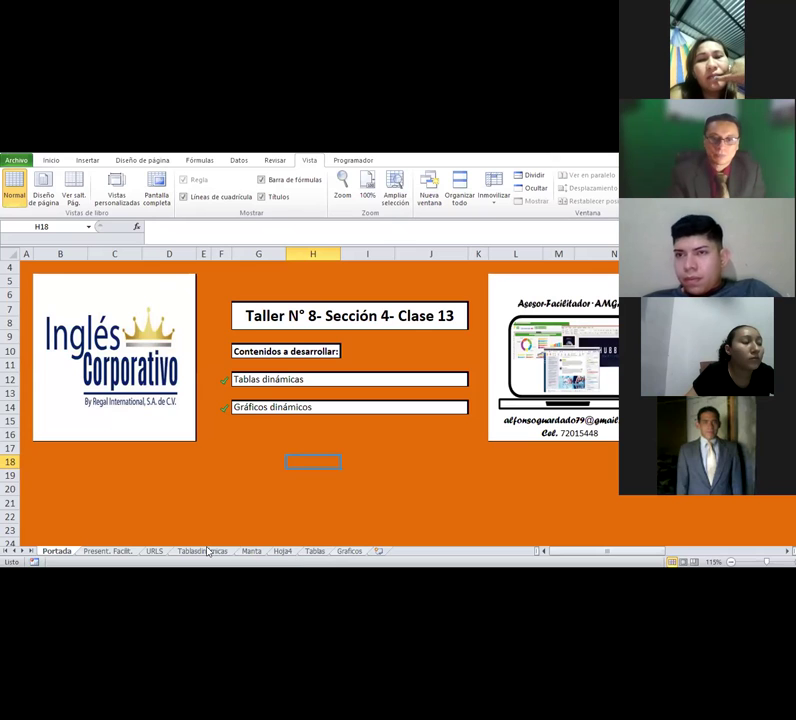
pyautogui.click(474, 375)
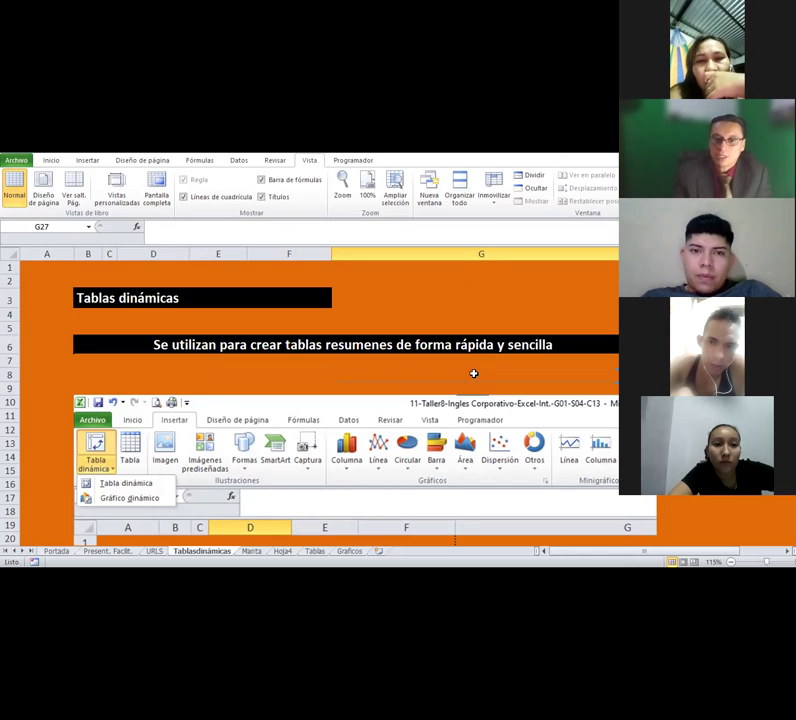
# - Examine the pivot table in the Hoja4 sheet with its product codes, descriptions, lots, expiry dates and total units
pyautogui.click(278, 551)
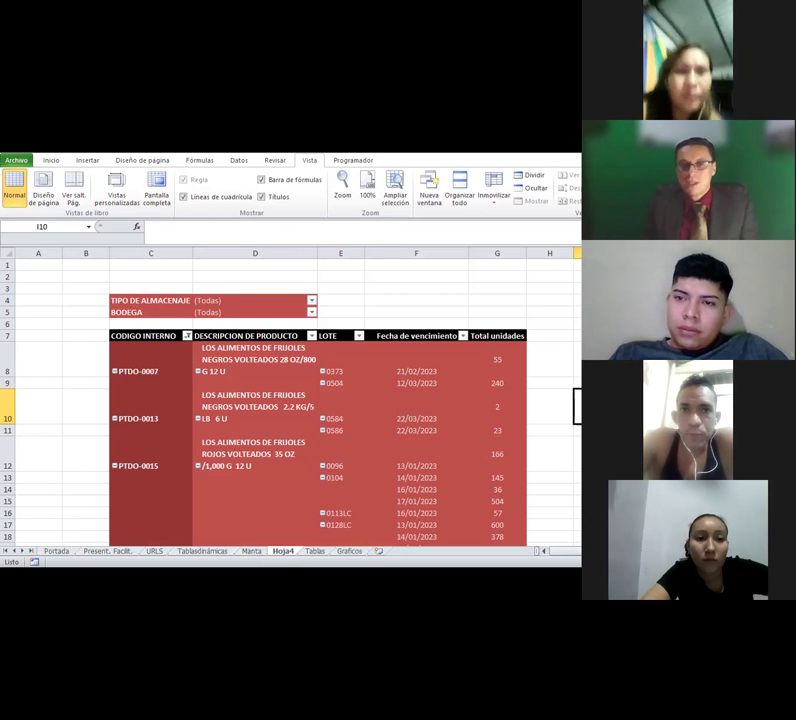
pyautogui.click(185, 378)
pyautogui.click(201, 355)
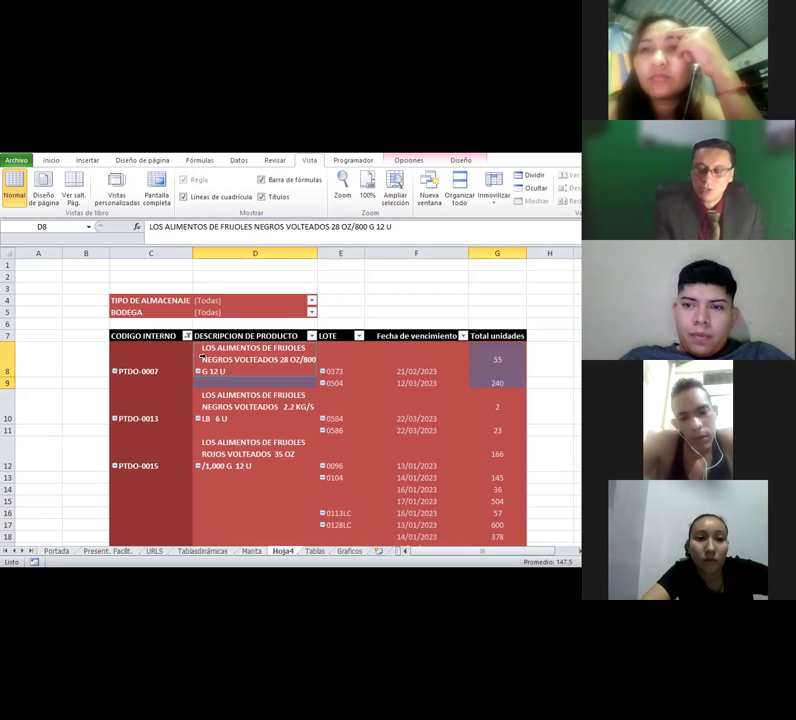
pyautogui.click(86, 335)
pyautogui.scroll(-1, 216, 543)
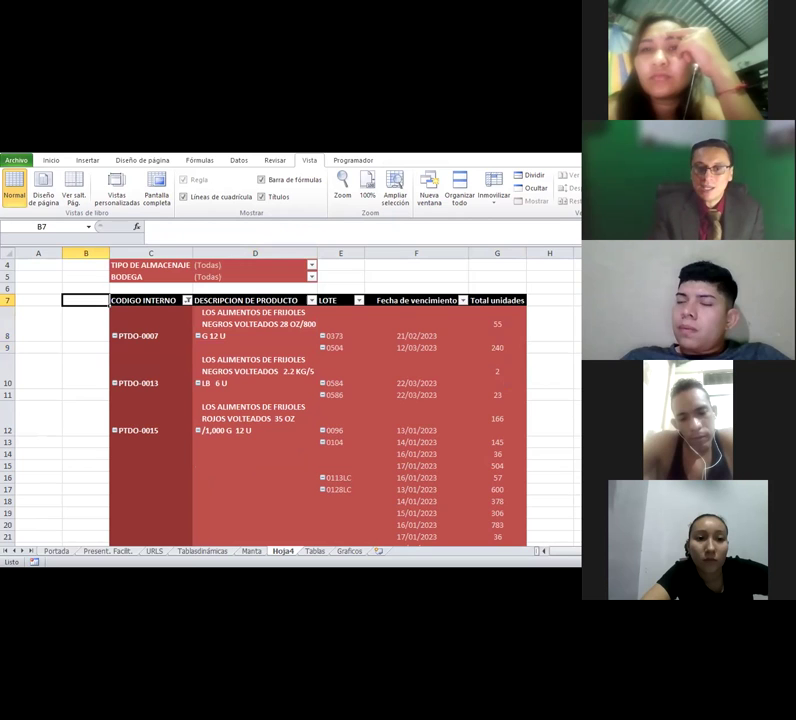
# - Return to the Tablasdinámicas sheet and open the Manta sheet with the product data
pyautogui.click(195, 555)
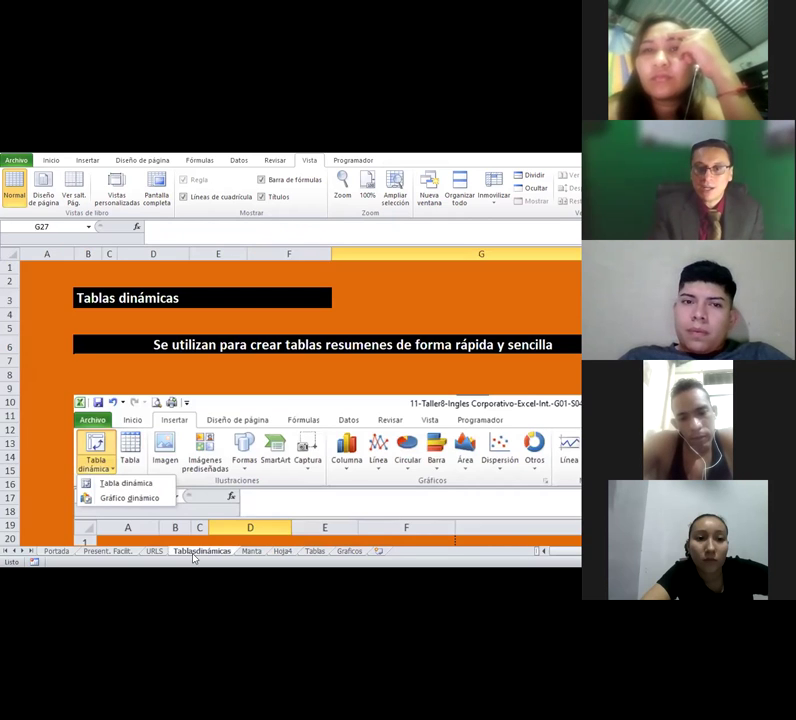
pyautogui.click(251, 551)
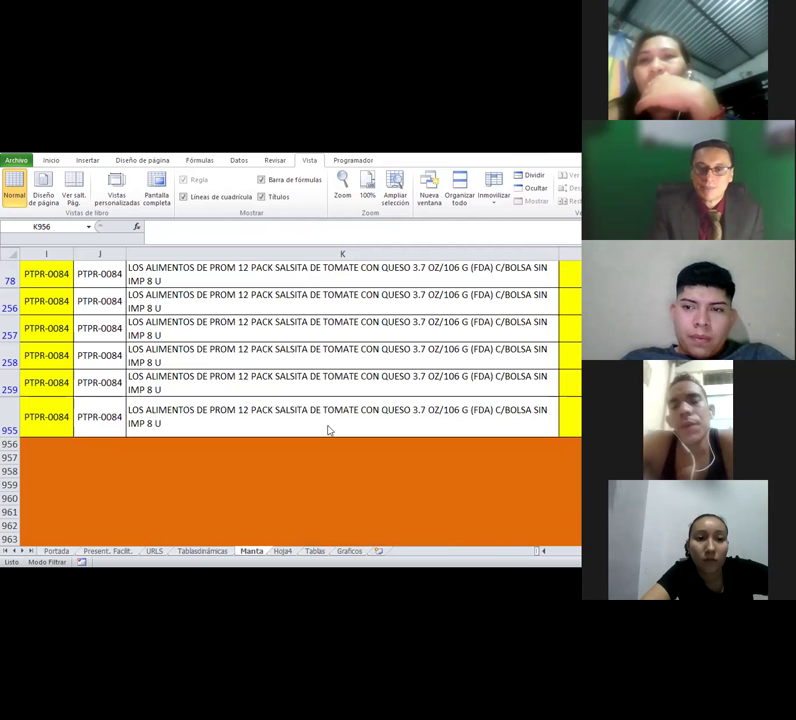
# - Examine the filtered Manta product list from its last rows up to the column headings, including the warehouse, file number and entry date columns
pyautogui.scroll(1, 328, 425)
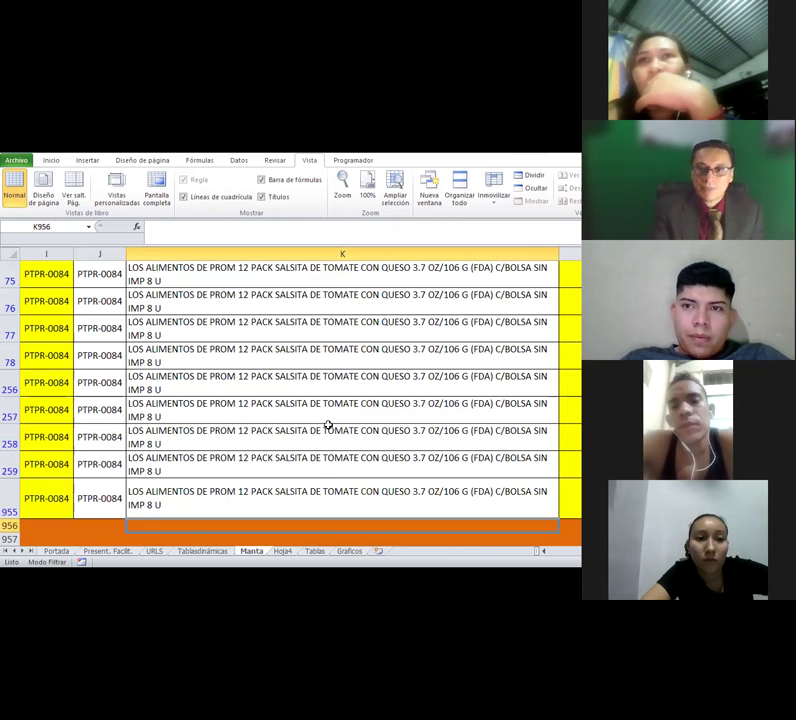
pyautogui.scroll(4, 328, 425)
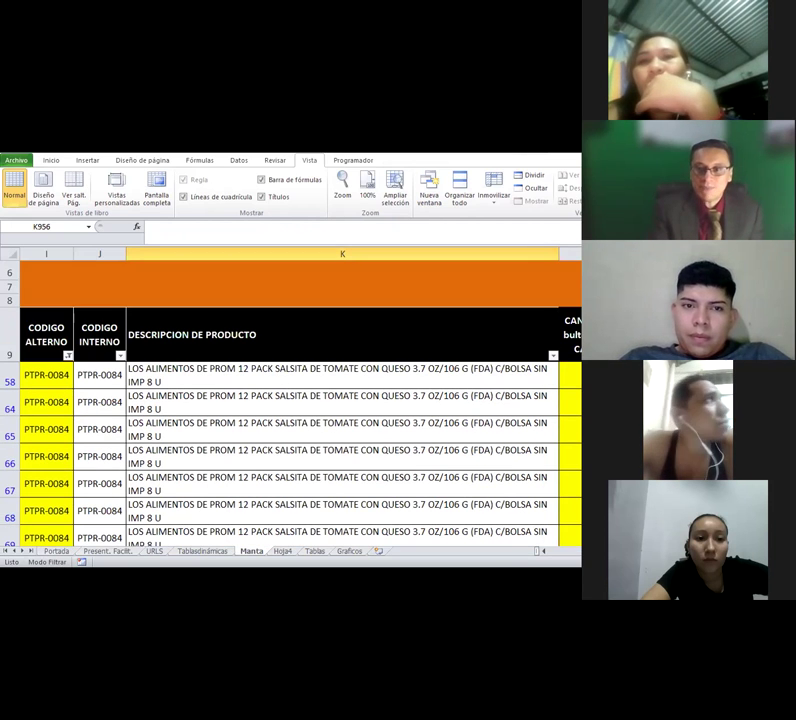
pyautogui.hscroll(-3, 294, 386)
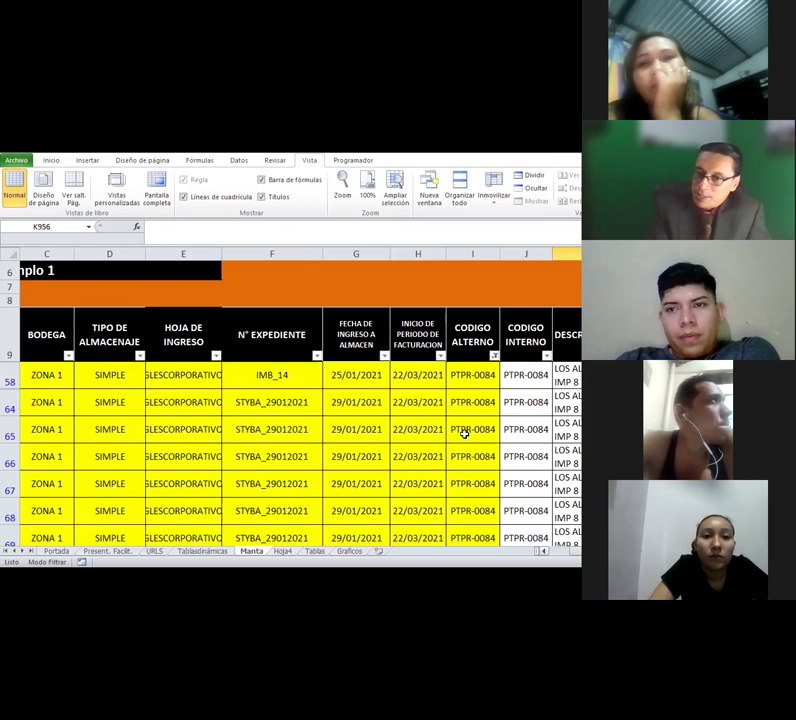
pyautogui.hscroll(-2, 464, 432)
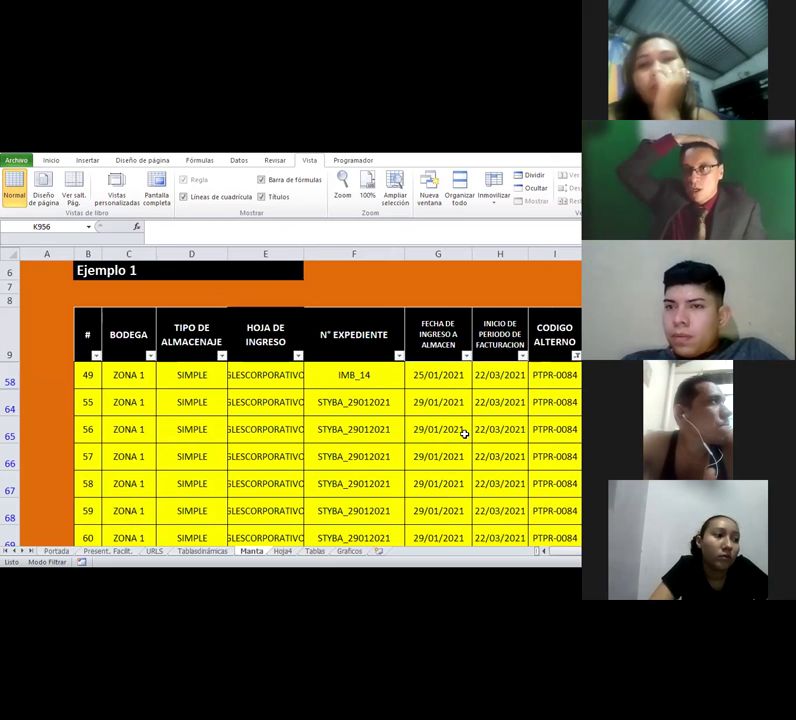
pyautogui.click(464, 432)
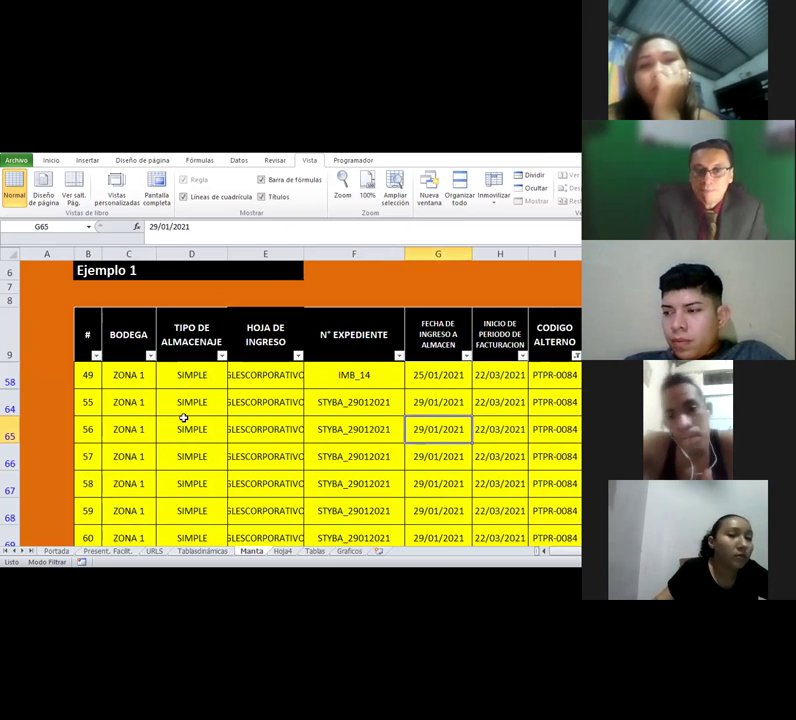
pyautogui.scroll(1, 160, 400)
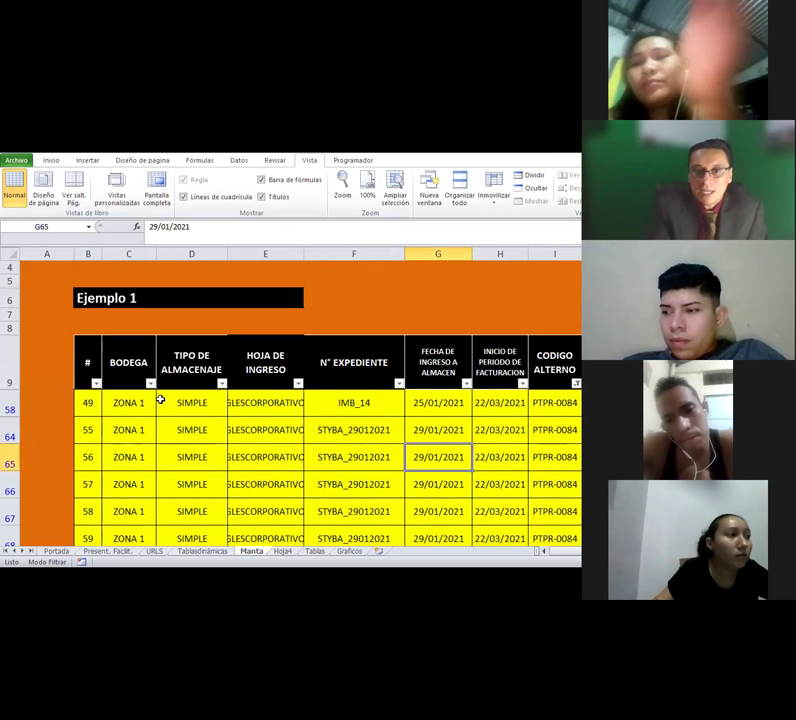
pyautogui.scroll(-1, 160, 400)
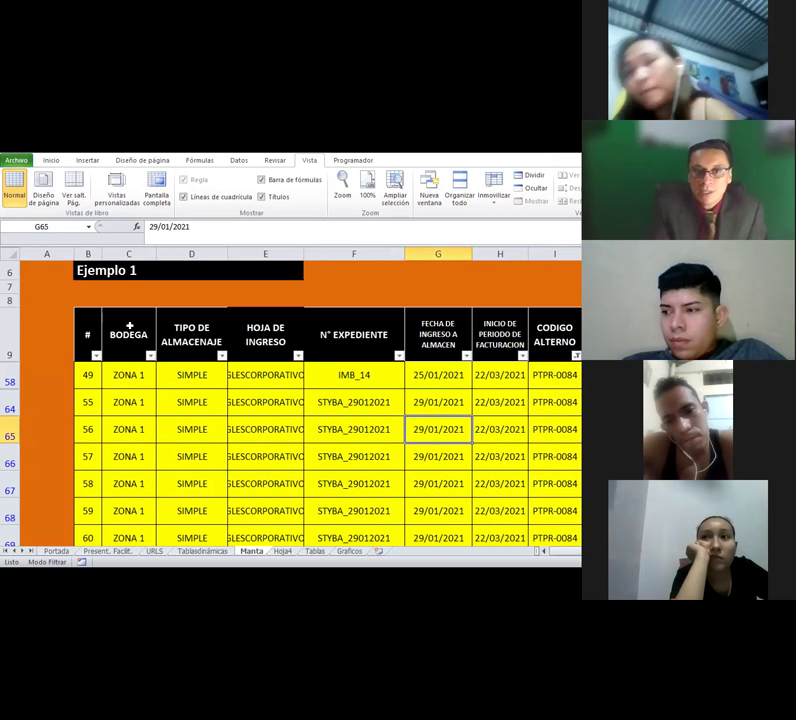
# - Remove the filter from the Manta table's heading row and return to its first columns with the FECHA DE INGRESO A ALMACEN heading selected
pyautogui.moveTo(87, 340); pyautogui.dragTo(275, 279)
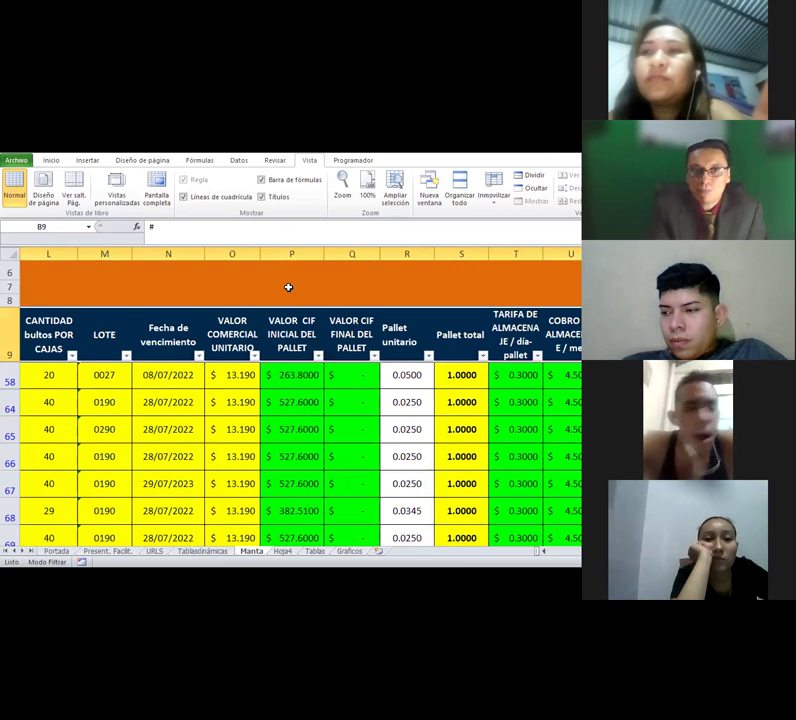
pyautogui.click(62, 160)
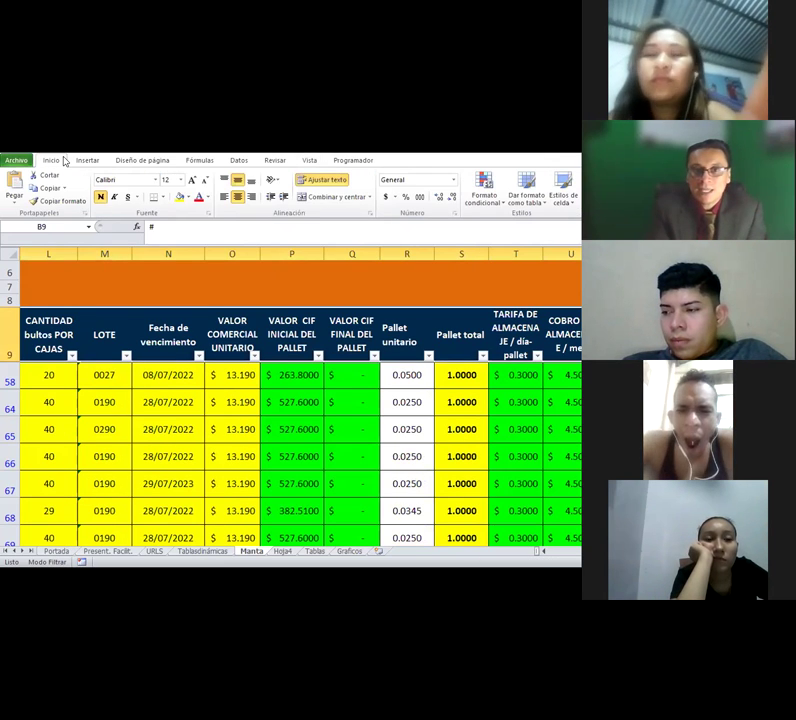
pyautogui.click(238, 160)
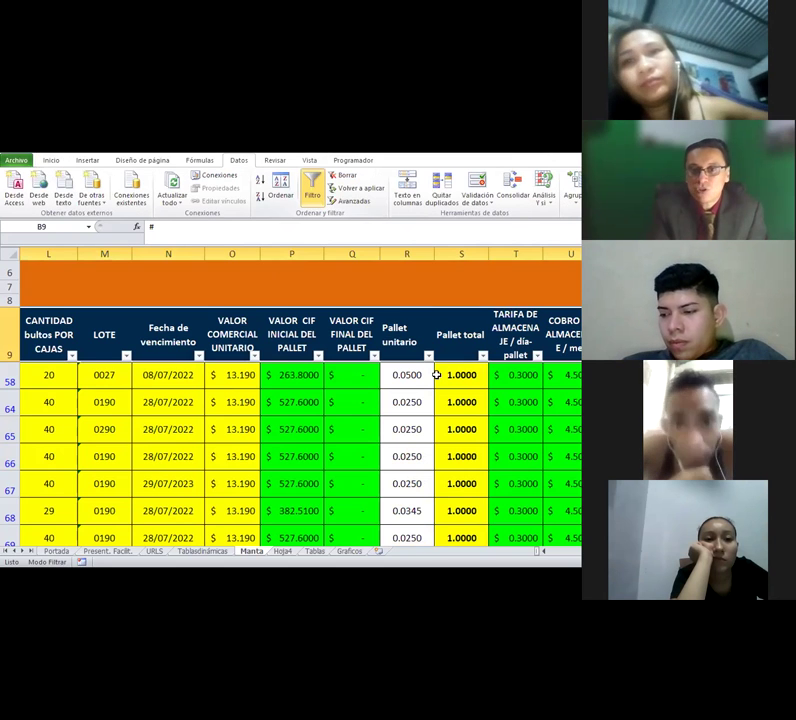
pyautogui.click(312, 188)
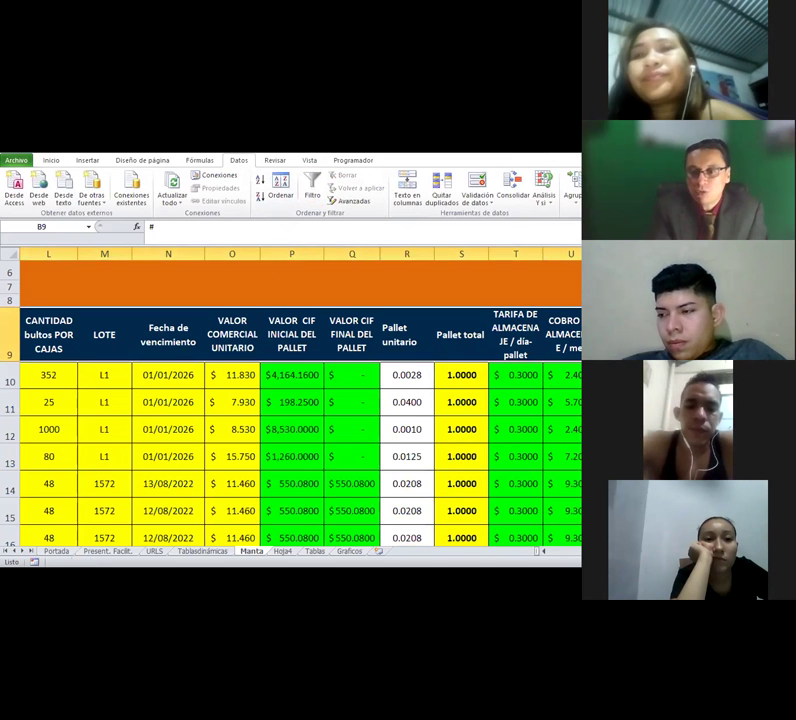
pyautogui.hscroll(-5, 293, 403)
pyautogui.click(293, 403)
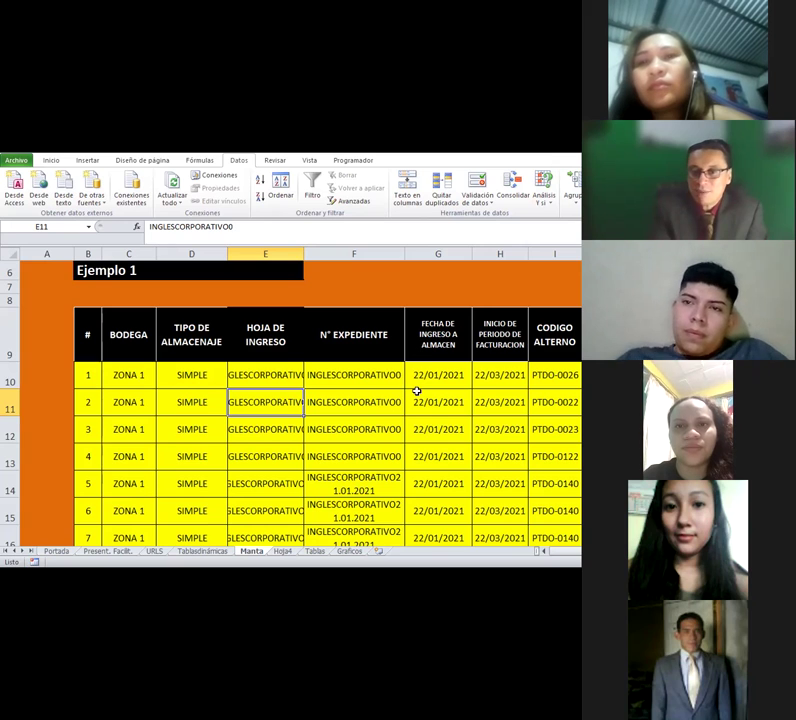
pyautogui.click(420, 350)
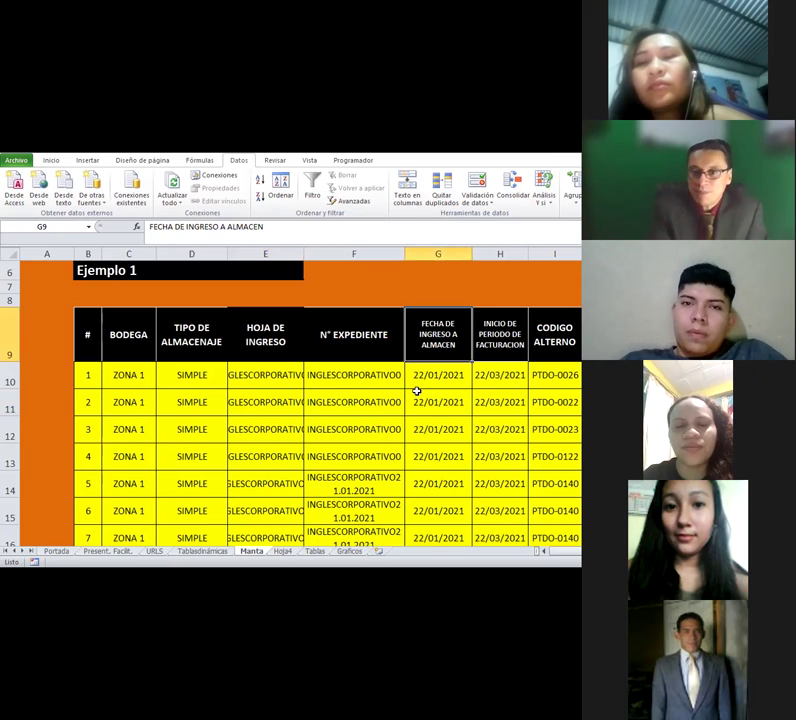
# - Open the Hoja4 sheet and view the value field settings of the pivot table's Total unidades field
pyautogui.click(272, 553)
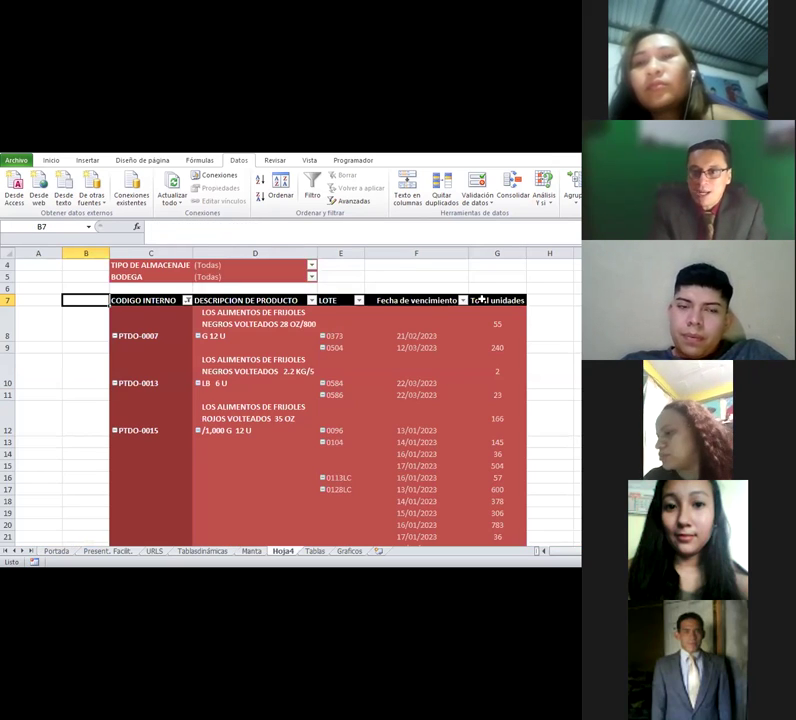
pyautogui.click(481, 299)
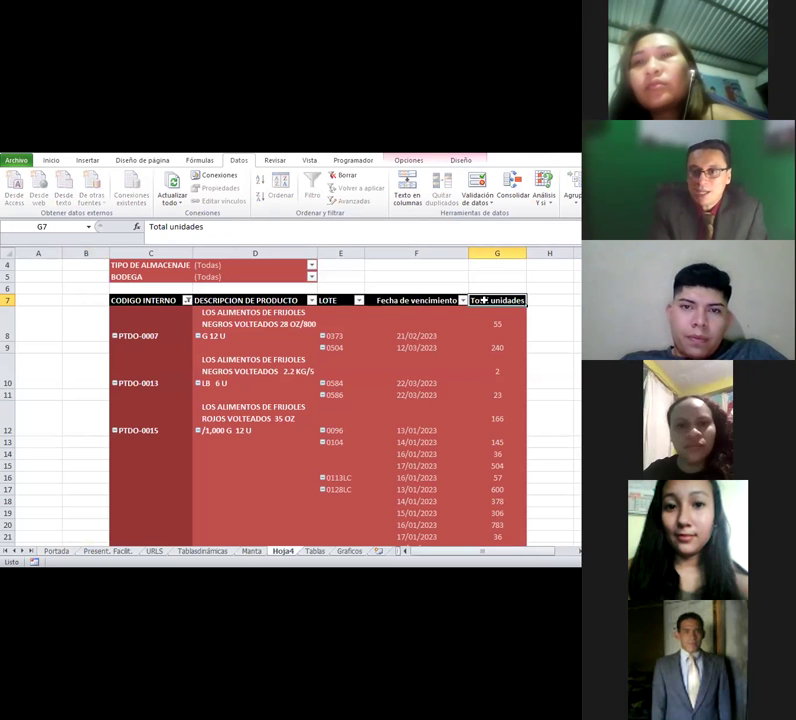
pyautogui.rightClick(476, 302)
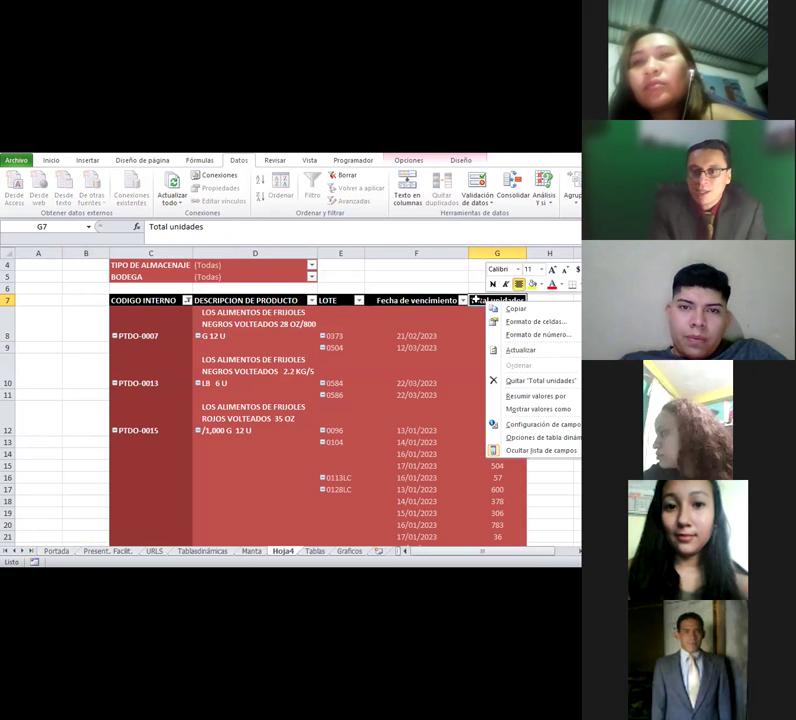
pyautogui.press('Escape')
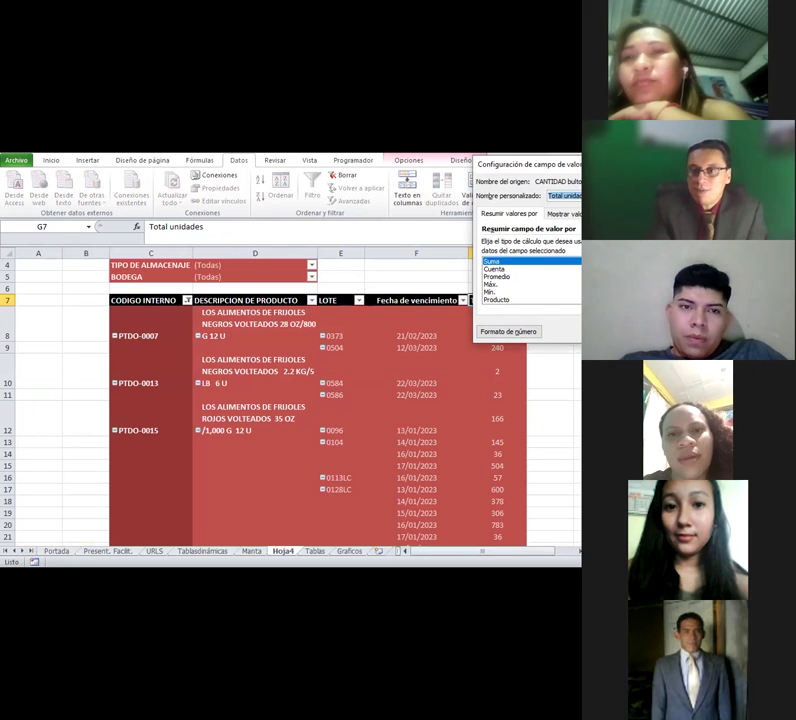
pyautogui.press('Return')
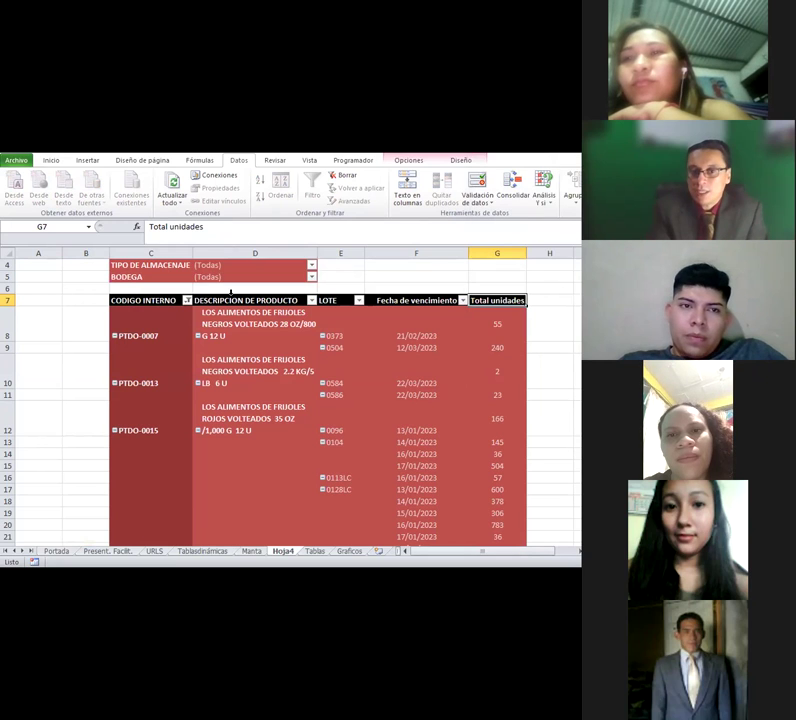
pyautogui.press('Right')
pyautogui.press('Down')
pyautogui.press('Down')
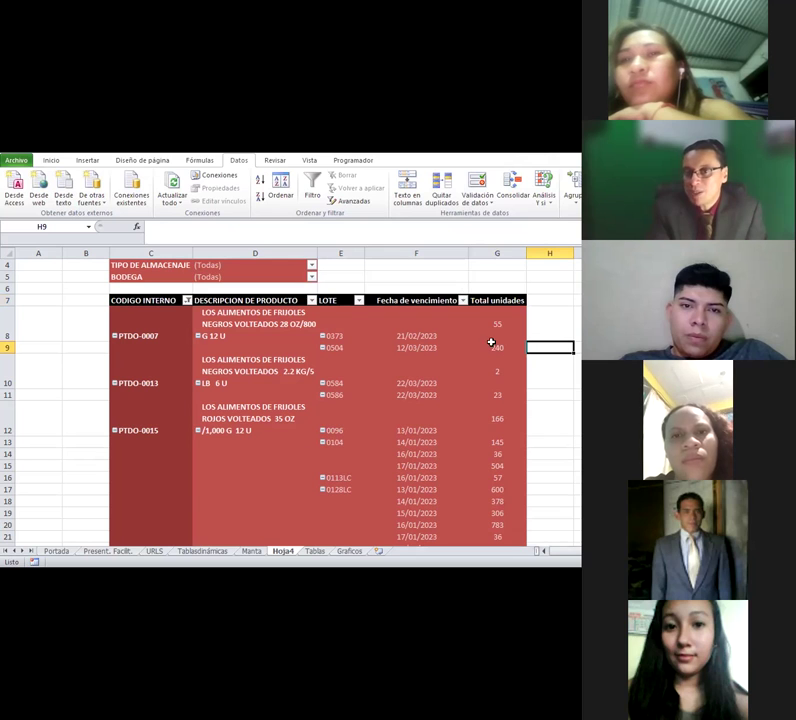
# - Show the Cuenta summary option in the Total unidades value field settings, without applying it
pyautogui.click(509, 300)
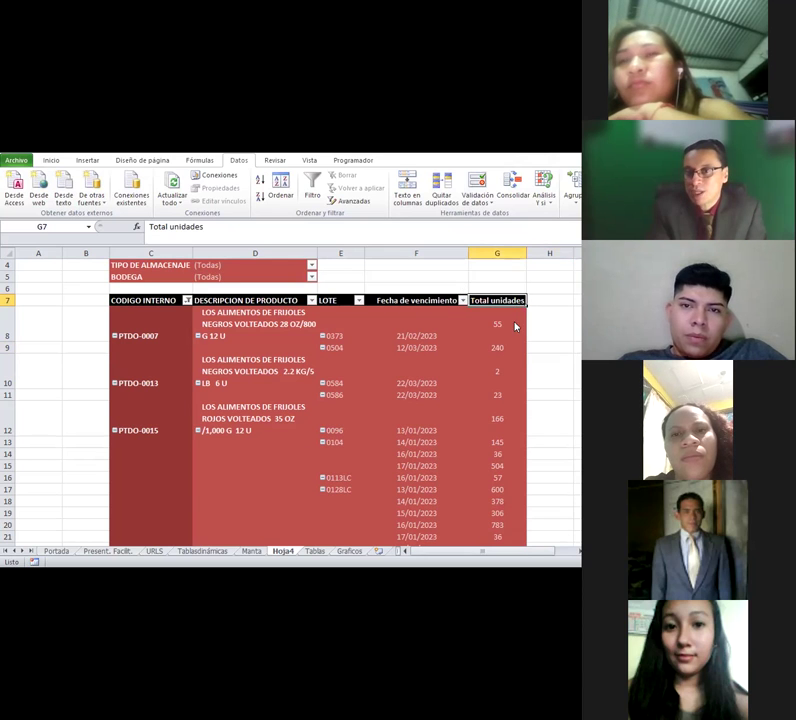
pyautogui.click(494, 269)
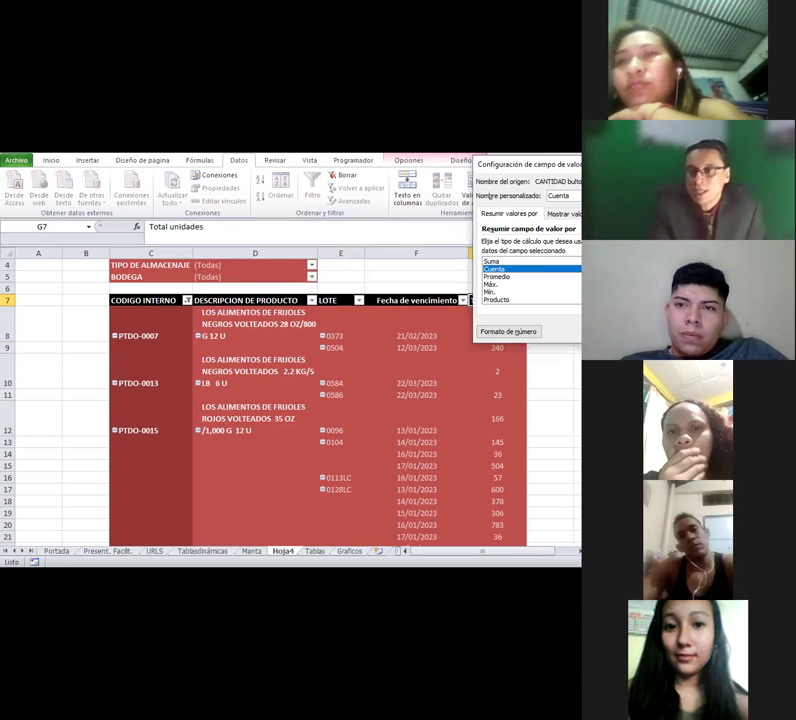
pyautogui.press('Escape')
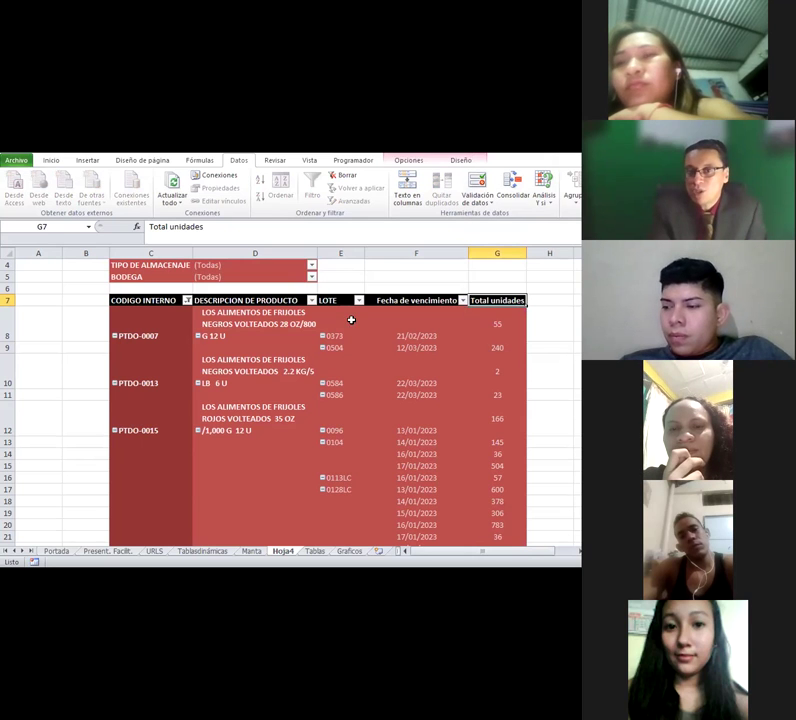
# - Show the pivot table's design options with the first product description selected, and leave the table for cell H9
pyautogui.click(197, 324)
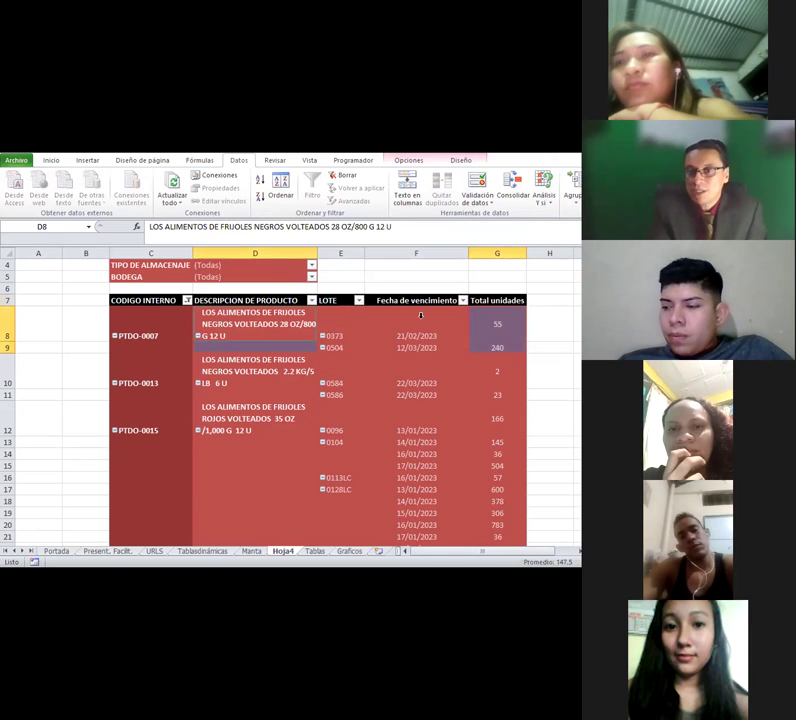
pyautogui.click(464, 162)
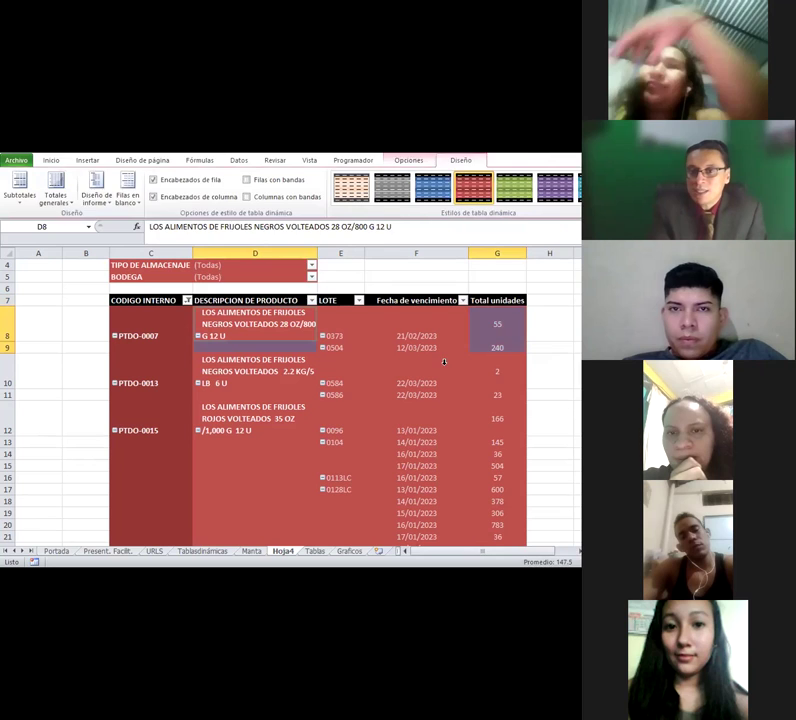
pyautogui.press('Right')
pyautogui.press('Right')
pyautogui.press('Right')
pyautogui.press('Right')
pyautogui.press('Down')
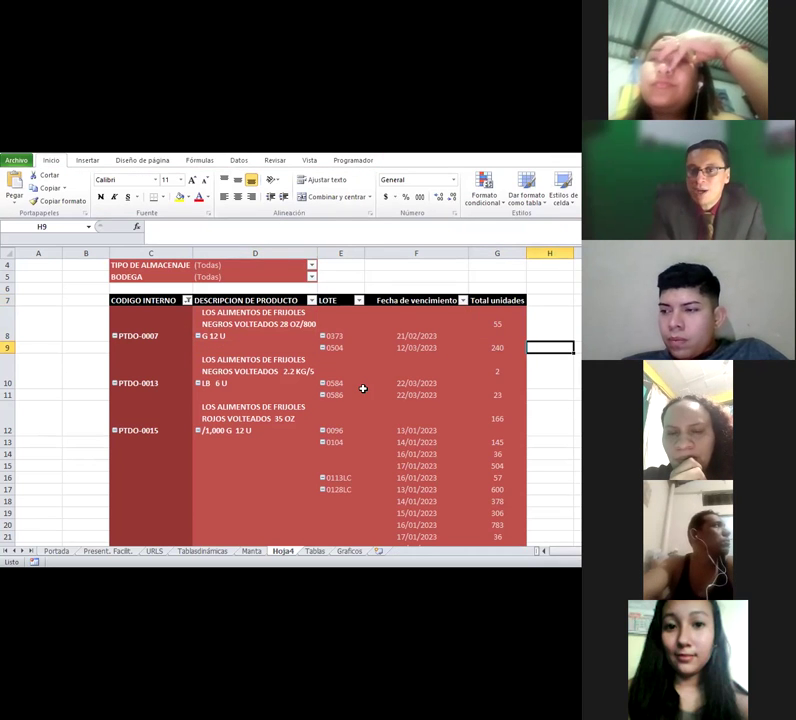
# - Examine the Hoja4 pivot table's product codes, lots, expiry dates and total units down to the PTPR products
pyautogui.scroll(-9, 363, 388)
pyautogui.scroll(-9, 363, 388)
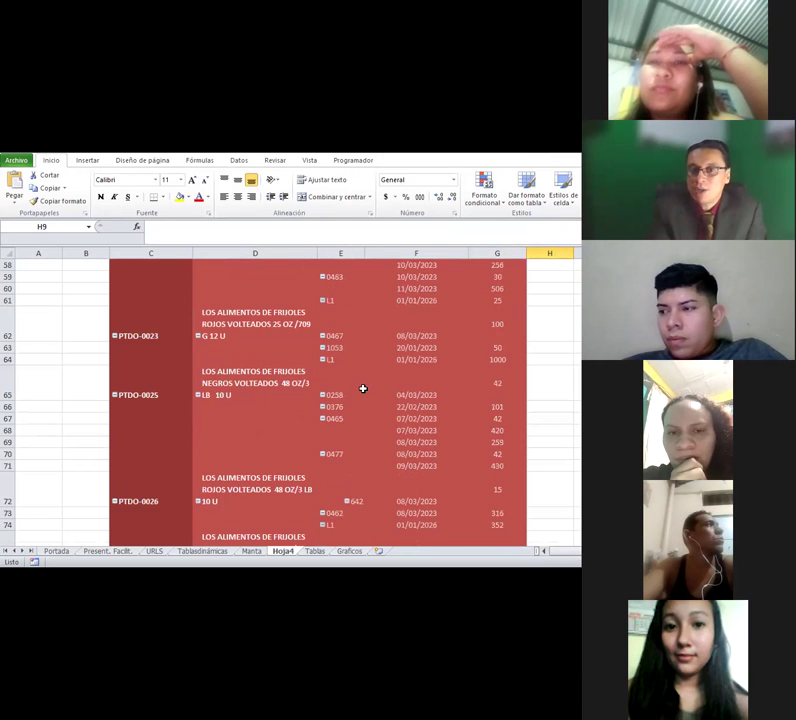
pyautogui.scroll(-9, 363, 388)
pyautogui.scroll(-6, 363, 388)
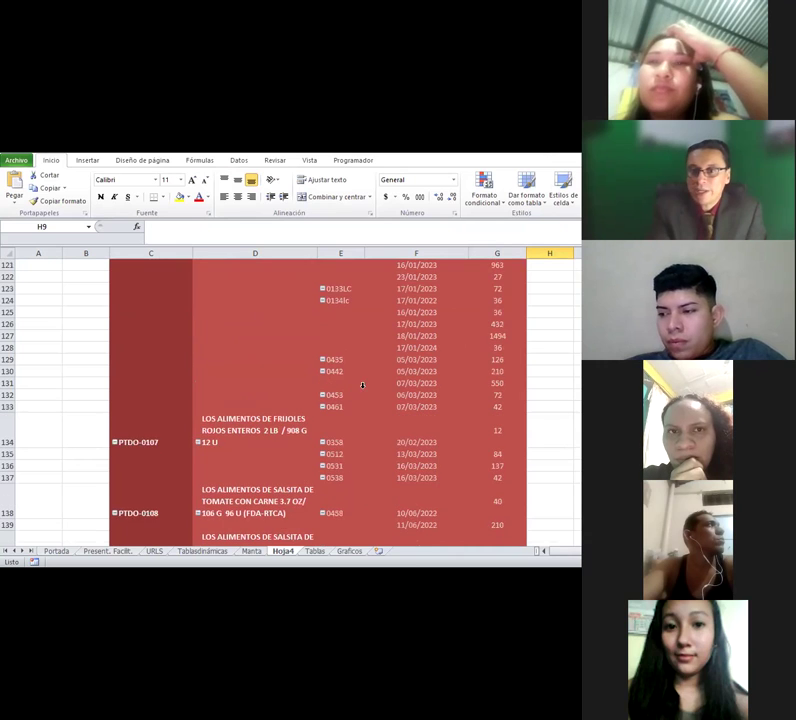
pyautogui.scroll(-12, 363, 386)
pyautogui.scroll(5, 362, 388)
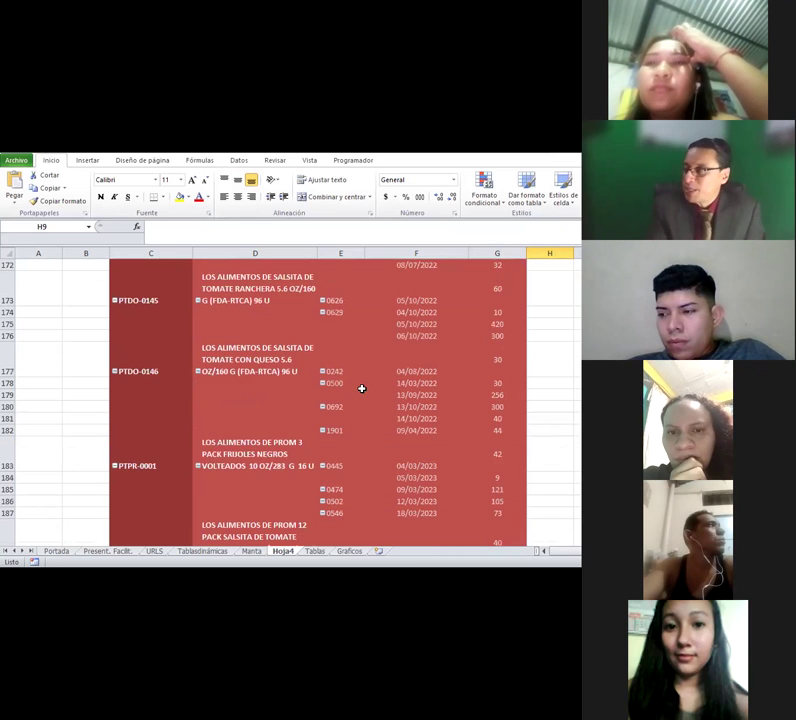
pyautogui.scroll(8, 362, 388)
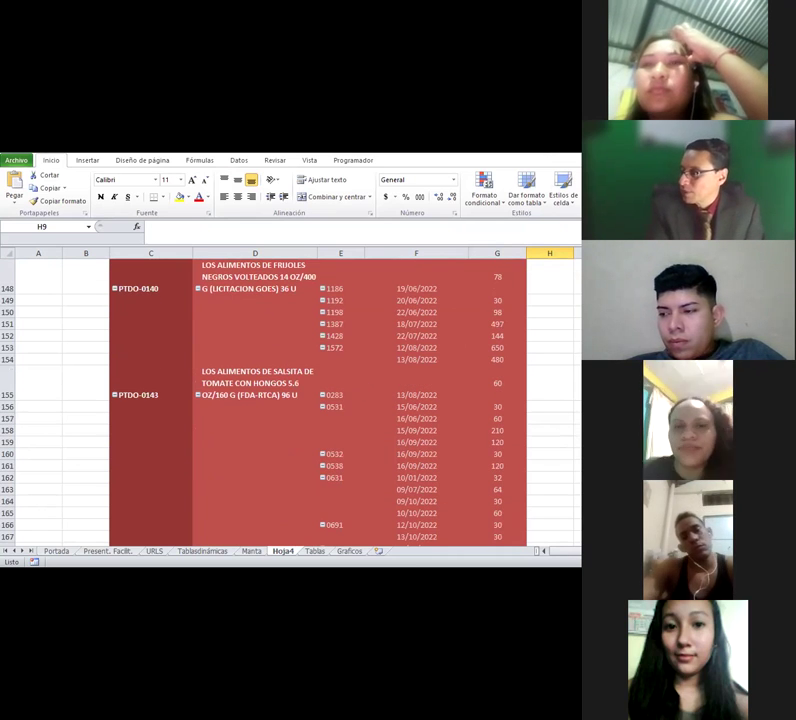
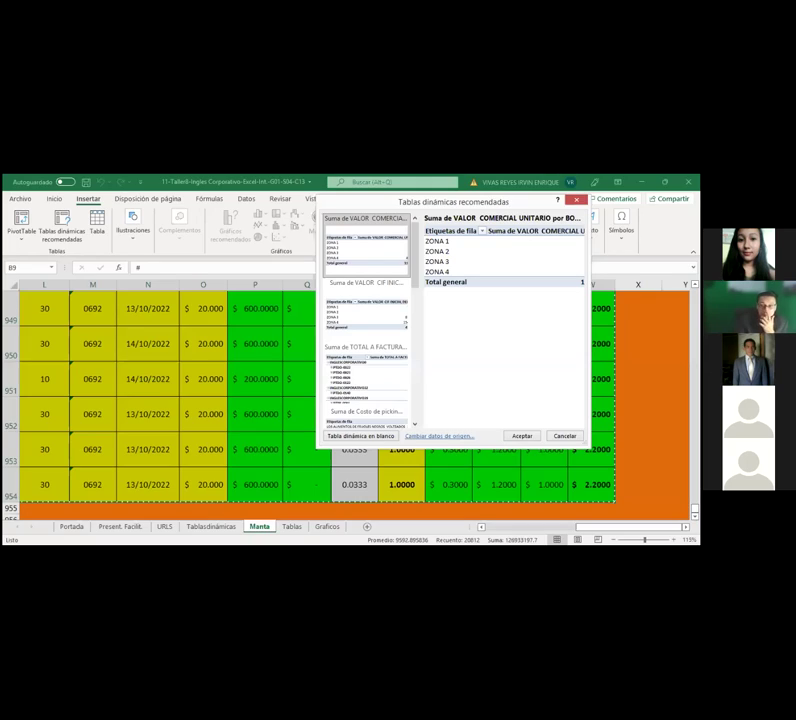
# - Create a blank pivot table from the selected Manta data on a new sheet and look over its available fields
pyautogui.moveTo(462, 212); pyautogui.dragTo(299, 222)
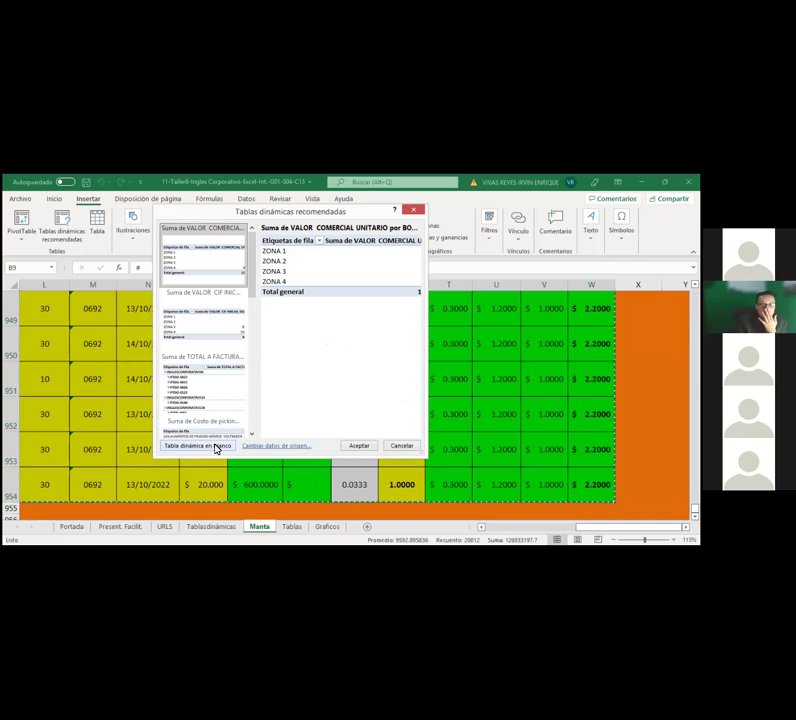
pyautogui.click(216, 448)
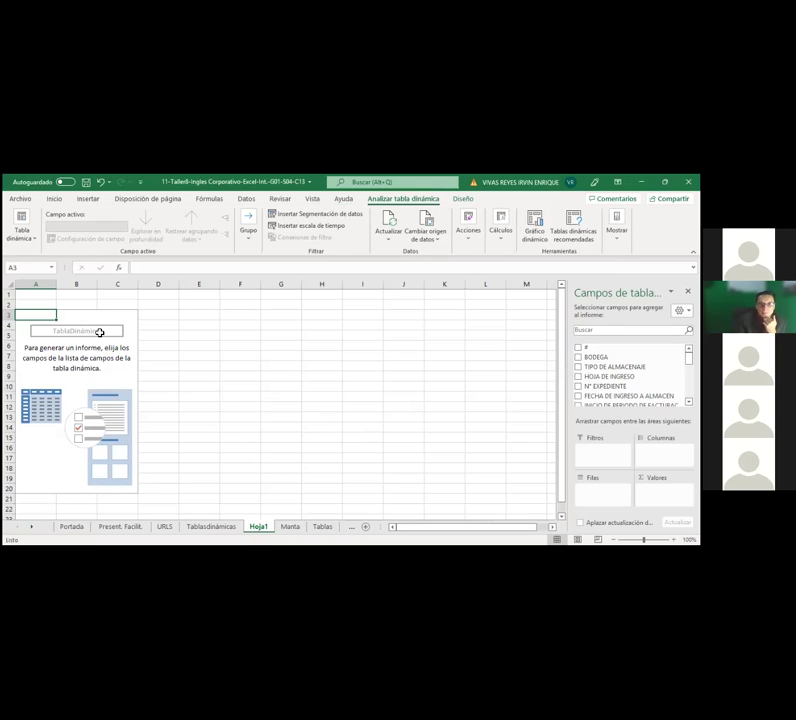
pyautogui.click(45, 333)
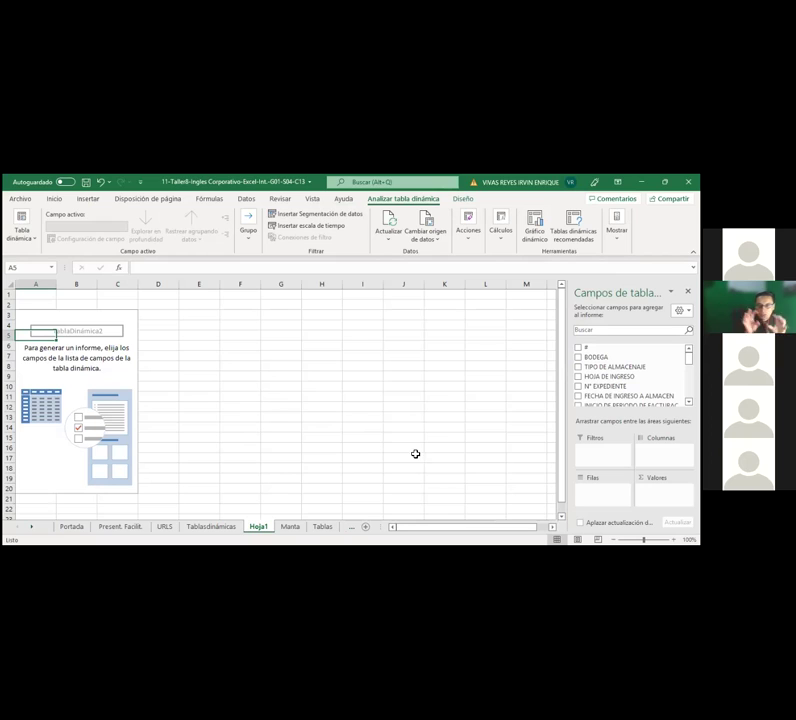
pyautogui.scroll(-1, 630, 375)
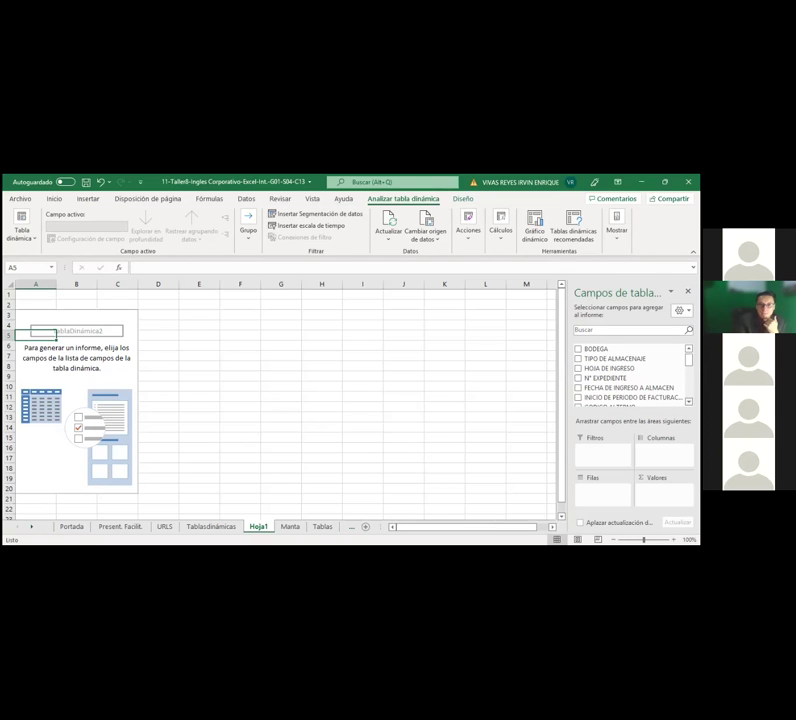
pyautogui.scroll(1, 630, 375)
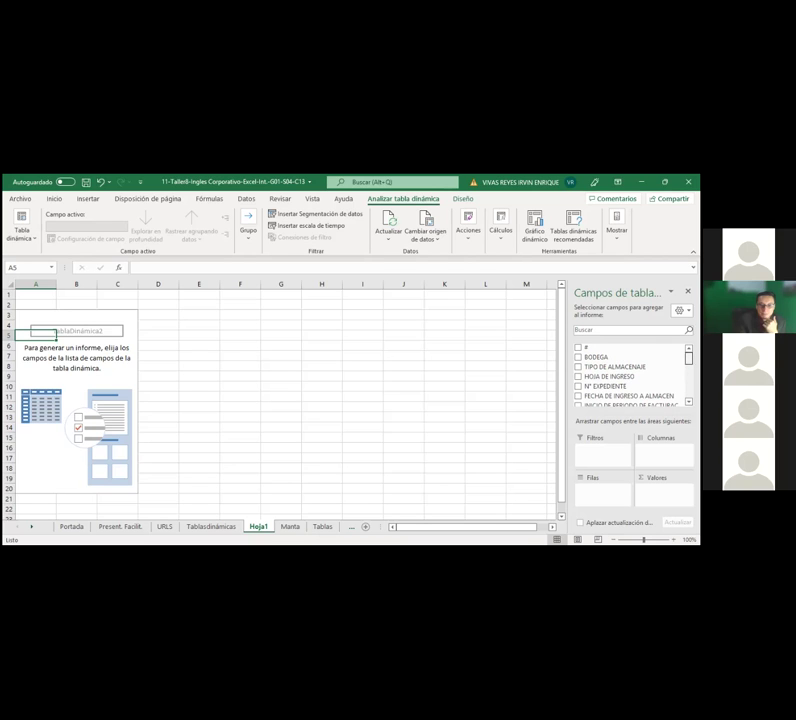
# - Return to the Manta data's header row and look over its column headings up to HOJA DE INGRESO
pyautogui.click(226, 528)
pyautogui.click(258, 527)
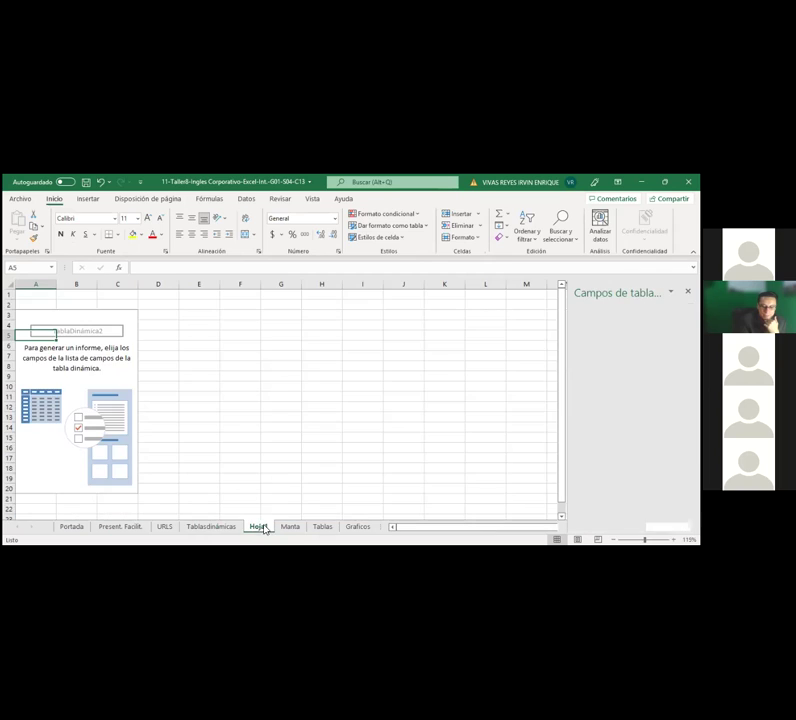
pyautogui.click(284, 528)
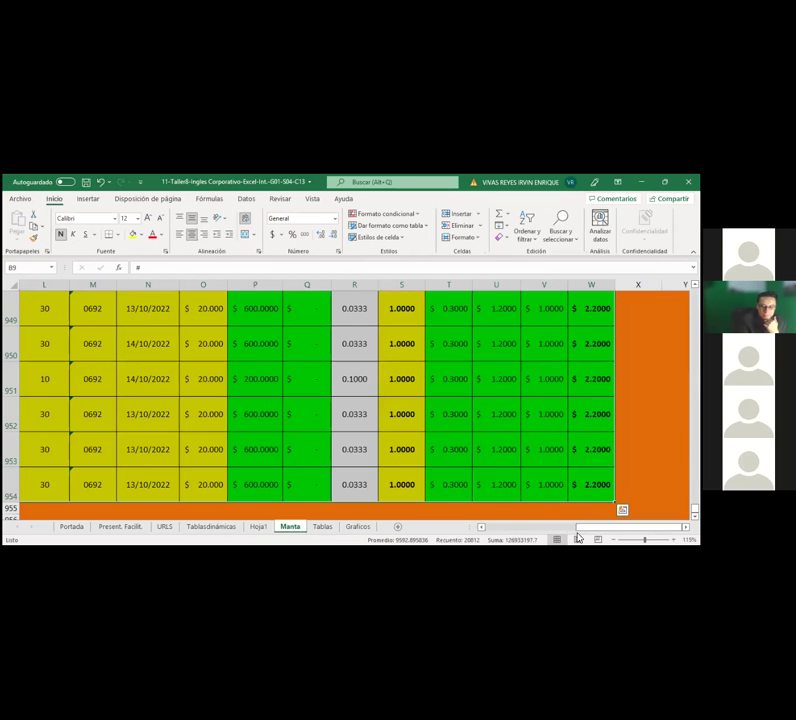
pyautogui.moveTo(589, 528); pyautogui.dragTo(482, 527)
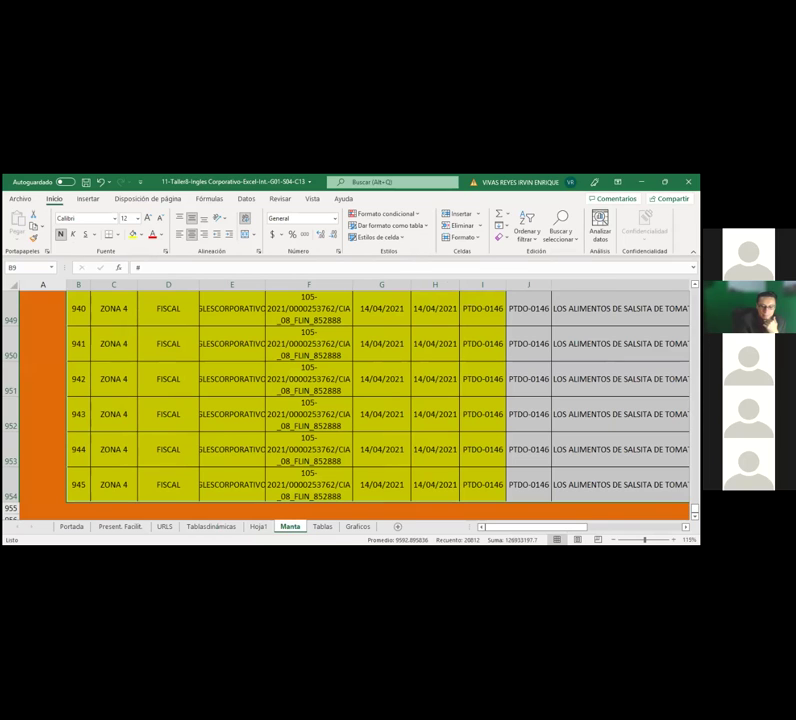
pyautogui.scroll(6, 380, 400)
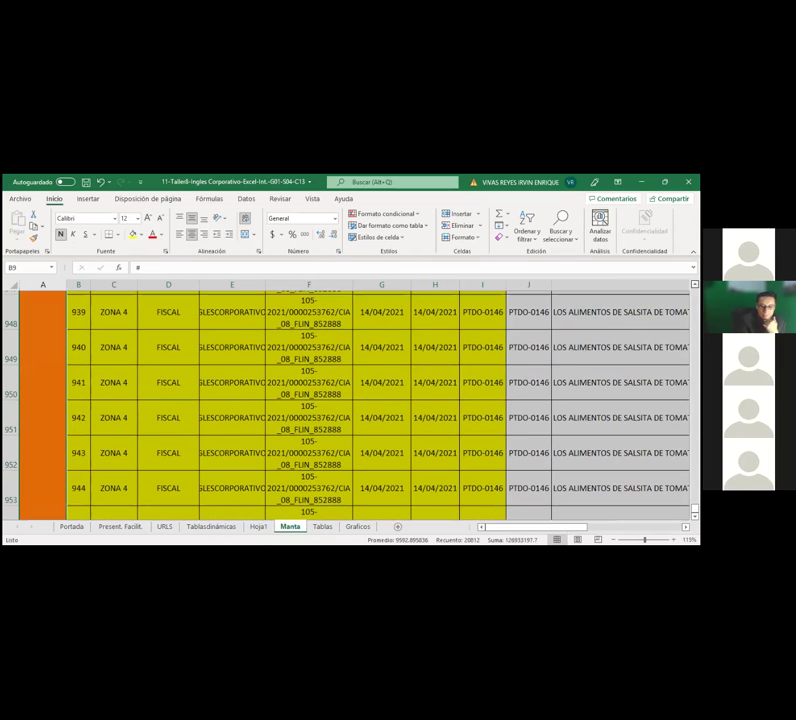
pyautogui.scroll(20, 380, 400)
pyautogui.scroll(10, 261, 384)
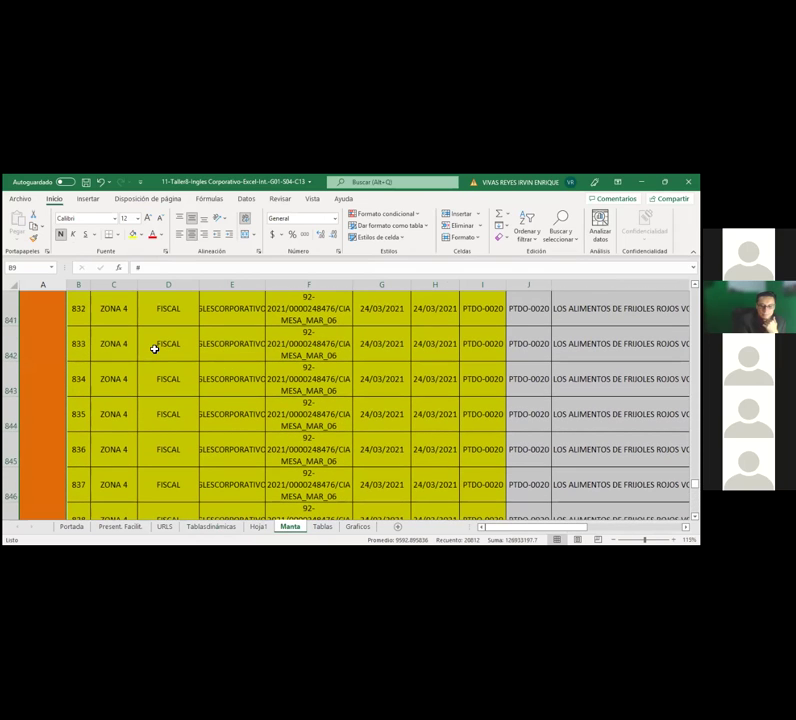
pyautogui.click(154, 348)
pyautogui.hotkey('ctrl', 'Up')
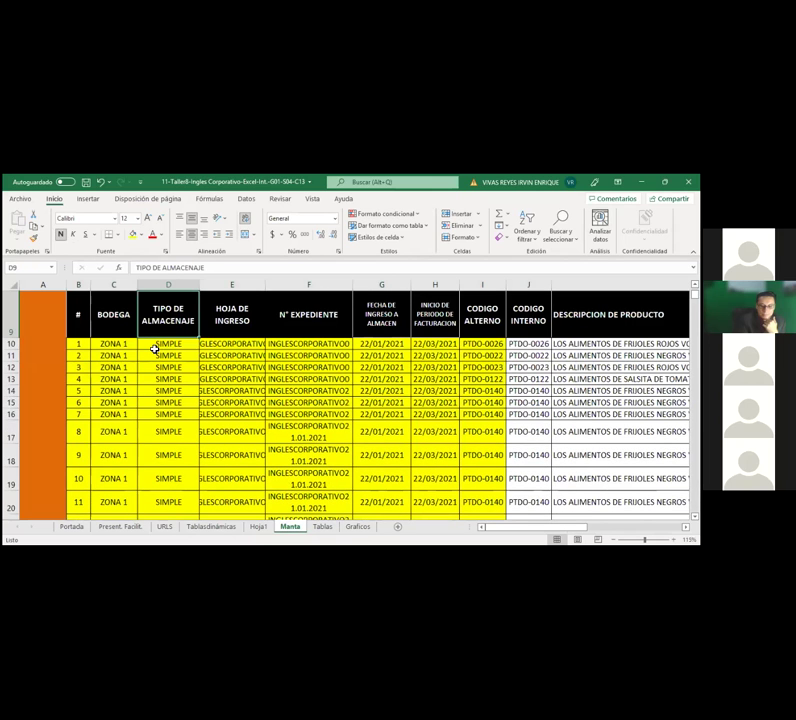
pyautogui.press('Right')
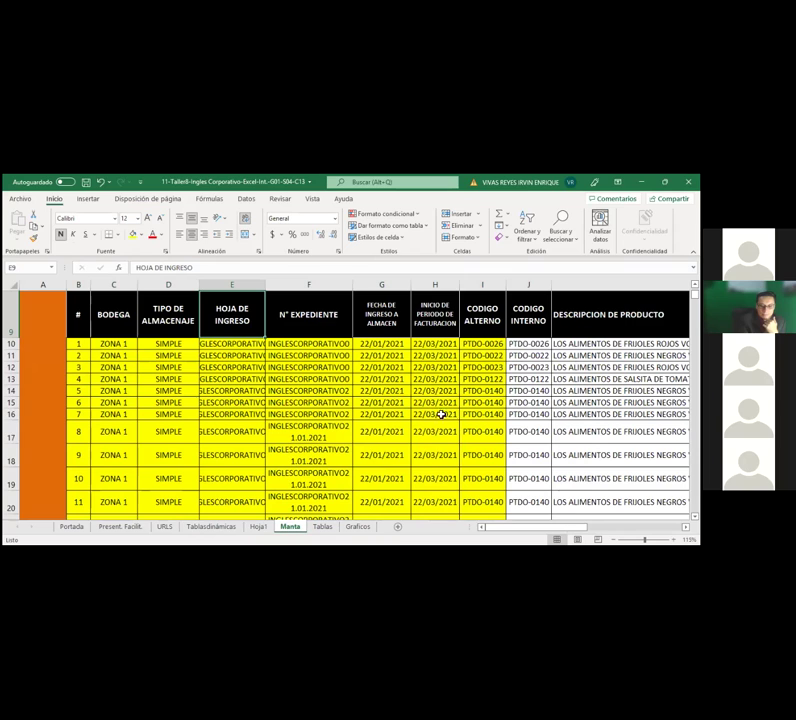
# - Check the Tablas exercise's layout and add the CODIGO INTERNO field to the rows of the Hoja1 pivot table
pyautogui.click(357, 526)
pyautogui.click(321, 527)
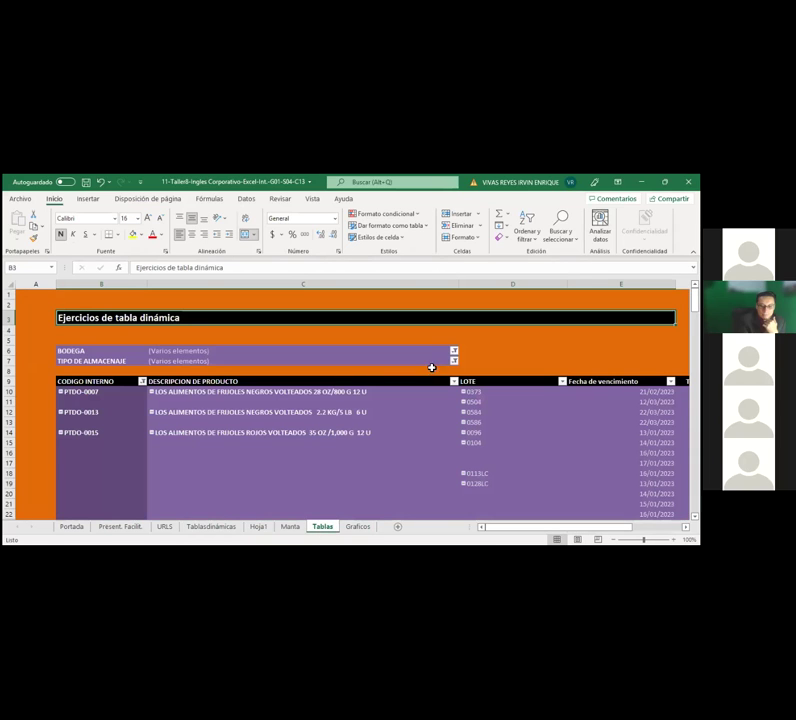
pyautogui.click(258, 527)
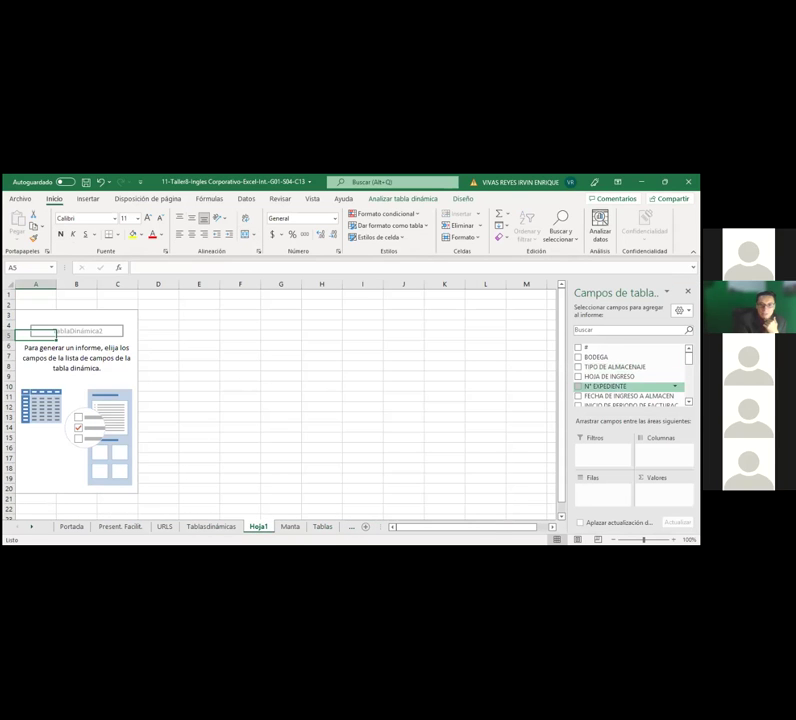
pyautogui.scroll(-3, 630, 375)
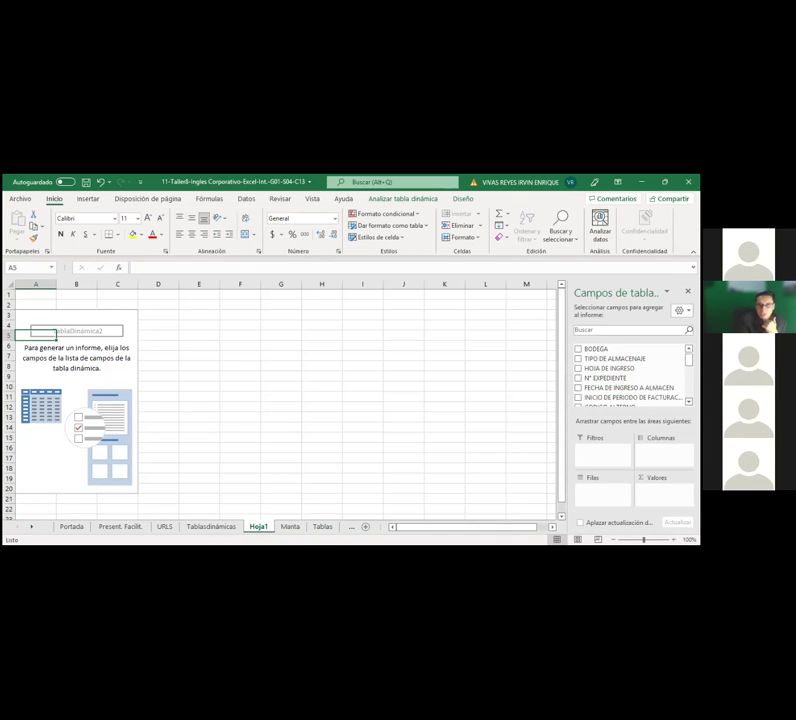
pyautogui.scroll(-1, 630, 375)
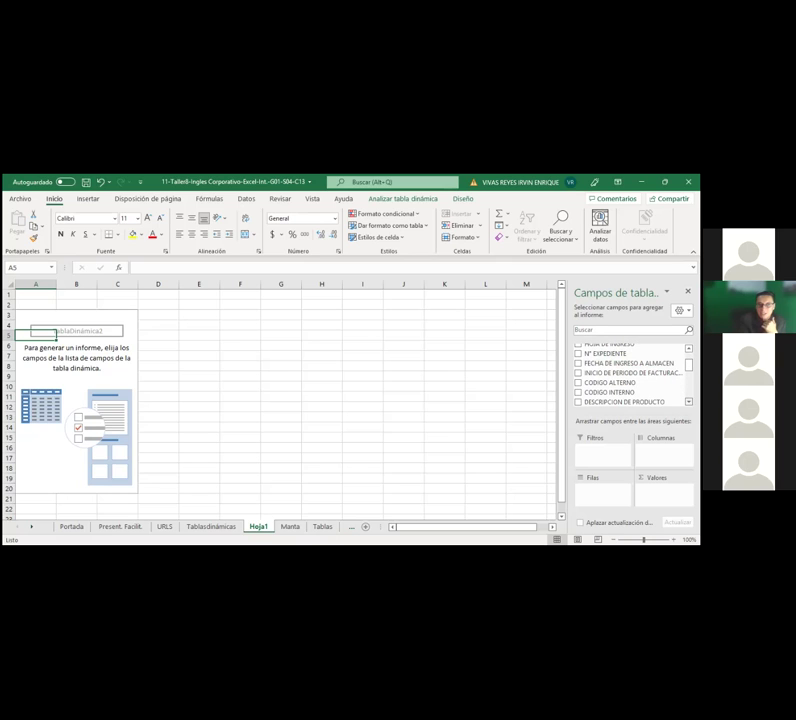
pyautogui.scroll(-1, 630, 375)
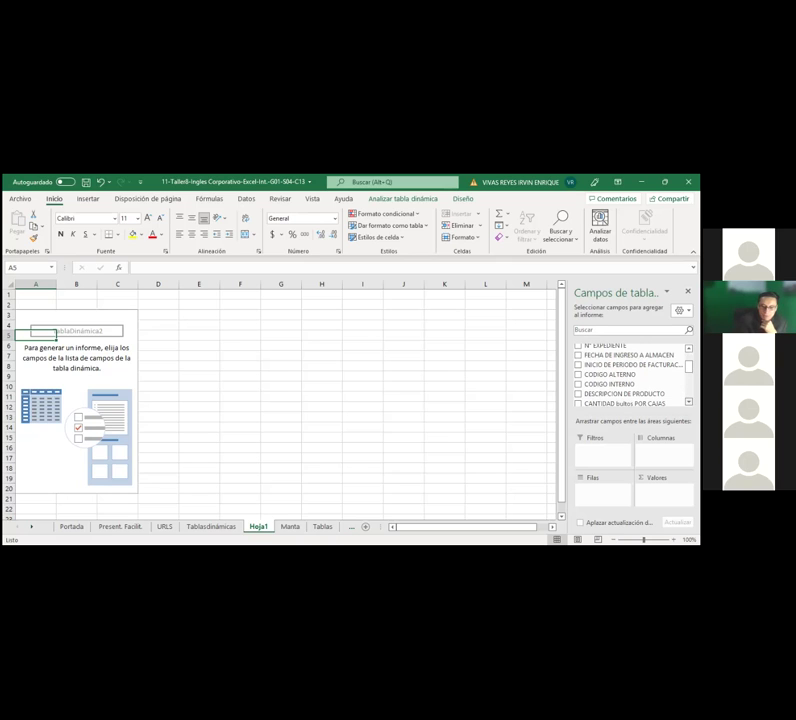
pyautogui.scroll(-4, 630, 375)
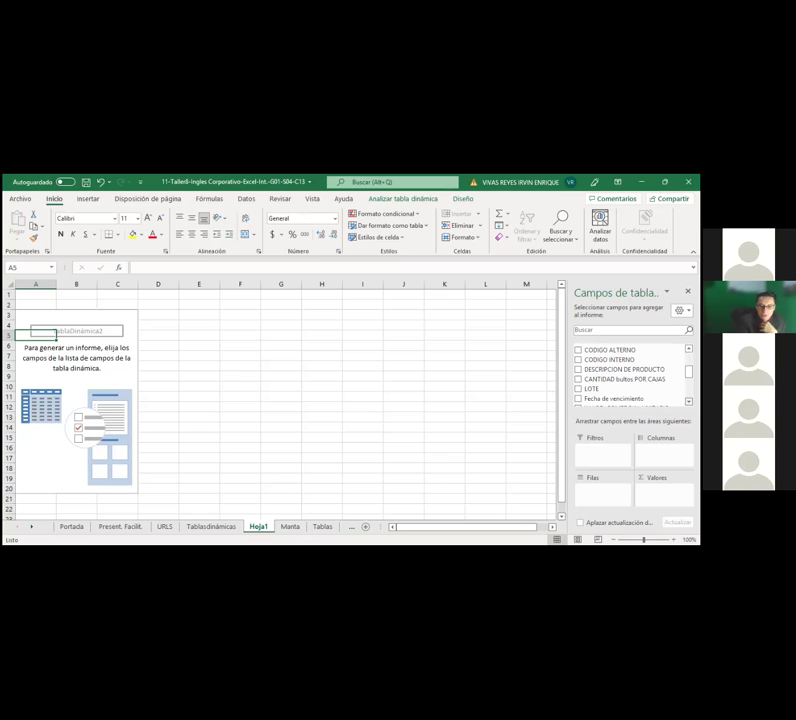
pyautogui.click(579, 360)
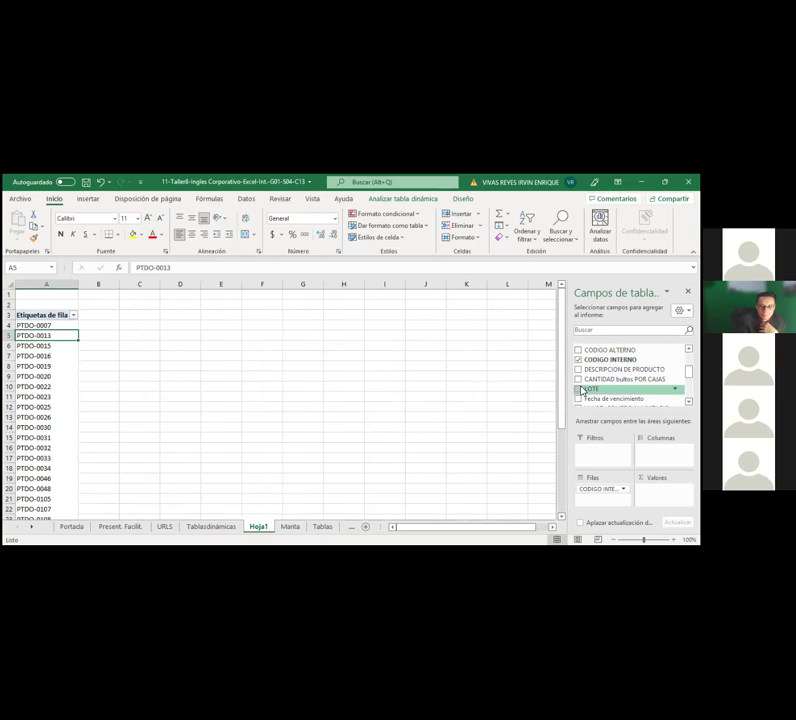
# - Look through the pivot table's remaining available fields, from the first one down to TOTAL A FACTURAR and back
pyautogui.scroll(-10, 630, 375)
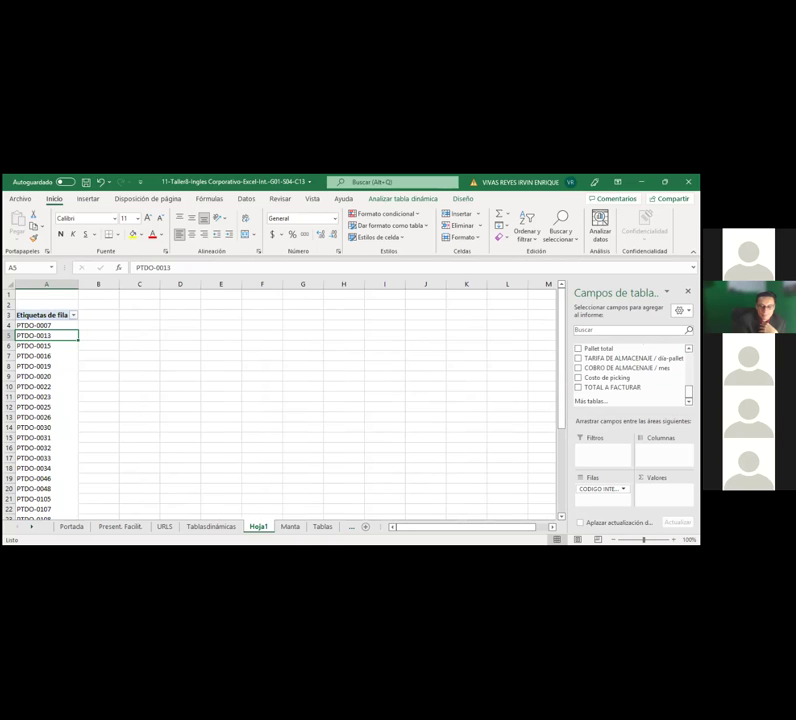
pyautogui.scroll(5, 630, 375)
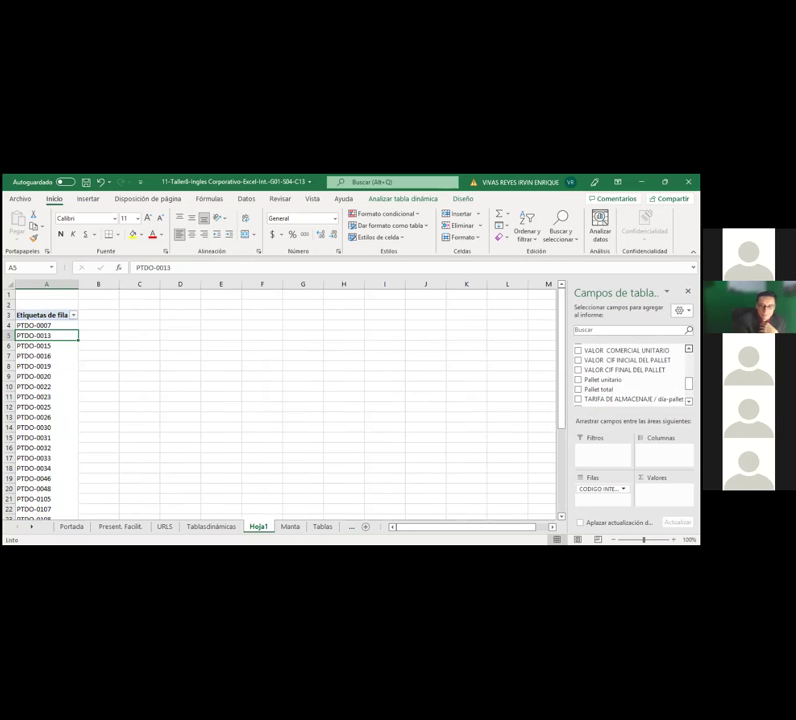
pyautogui.scroll(5, 630, 375)
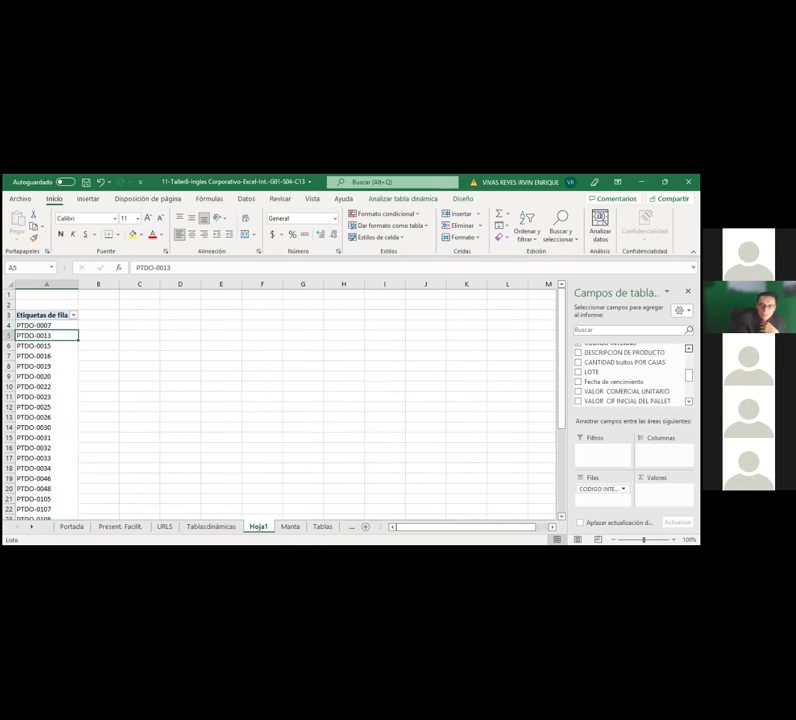
pyautogui.scroll(2, 630, 375)
pyautogui.scroll(2, 630, 375)
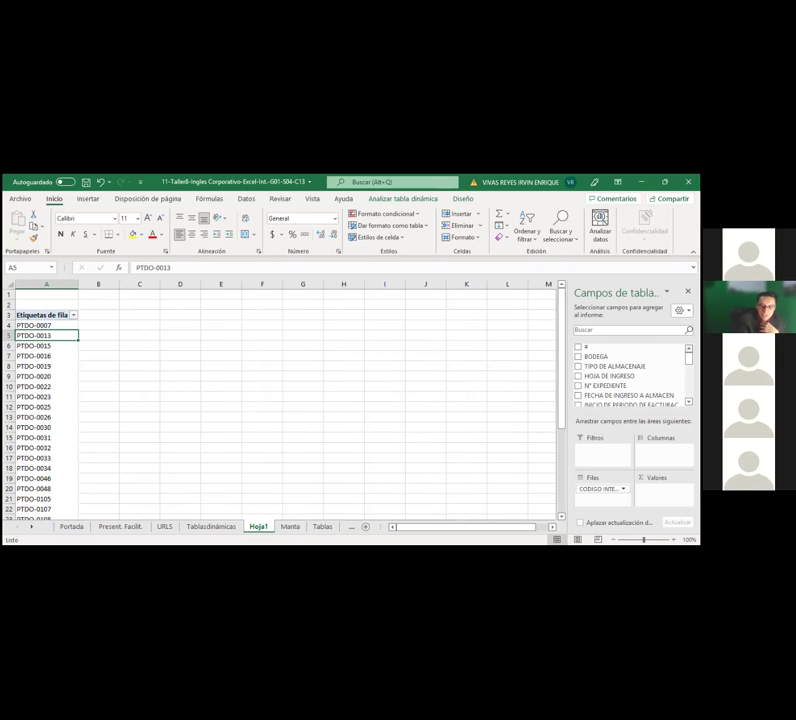
pyautogui.scroll(-1, 630, 375)
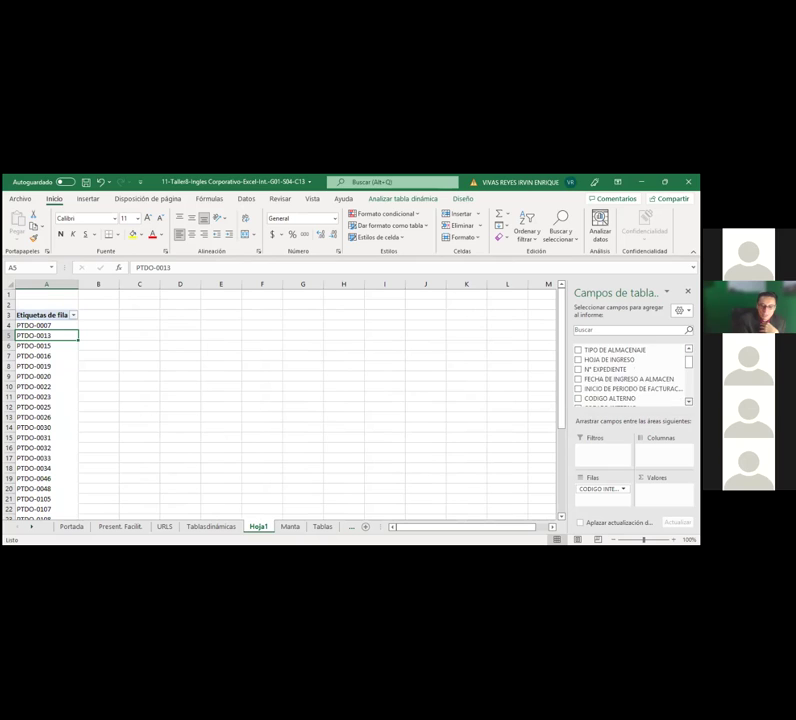
pyautogui.scroll(-3, 630, 375)
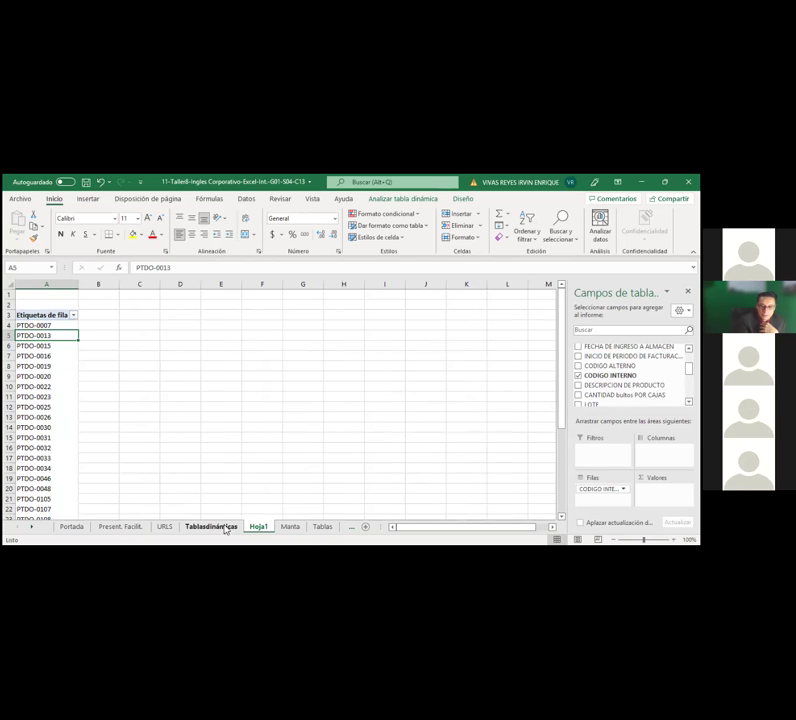
# - Examine the Manta column headings from HOJA DE INGRESO to VALOR CIF FINAL DEL PALLET and back around CANTIDAD bultos POR CAJAS
pyautogui.click(289, 527)
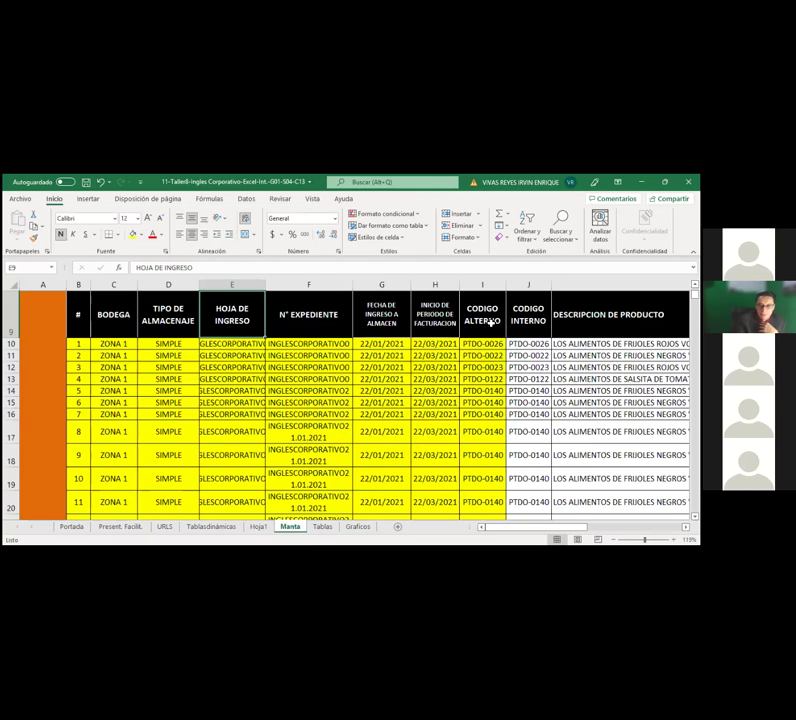
pyautogui.press('Right')
pyautogui.press('Right')
pyautogui.press('Right')
pyautogui.press('Right')
pyautogui.press('Right')
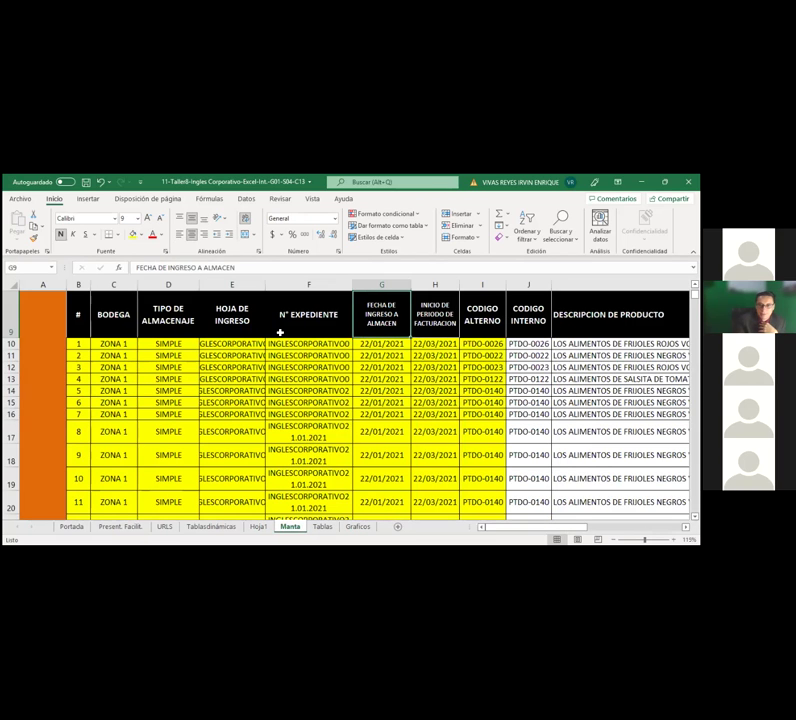
pyautogui.press('Right')
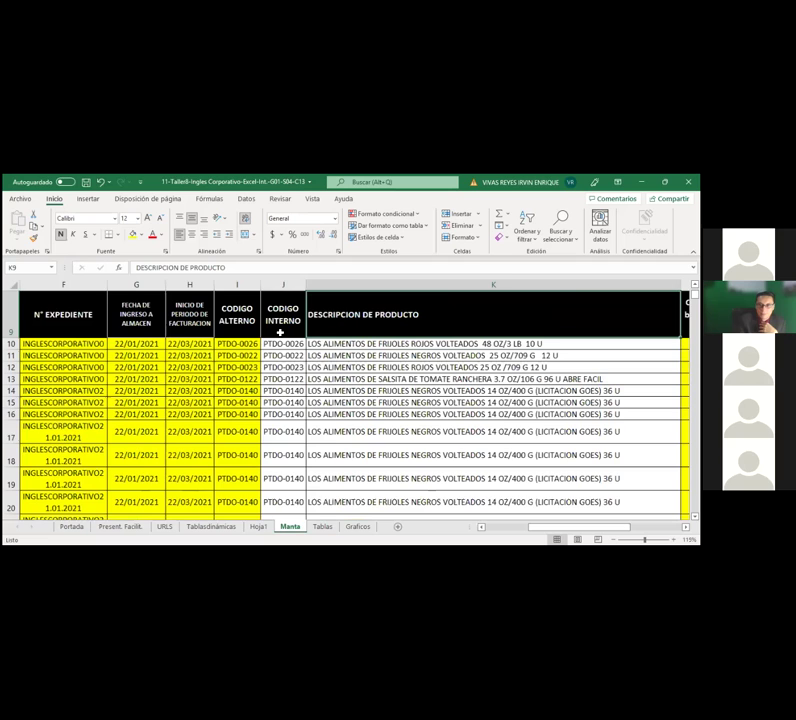
pyautogui.press('Right')
pyautogui.press('Right')
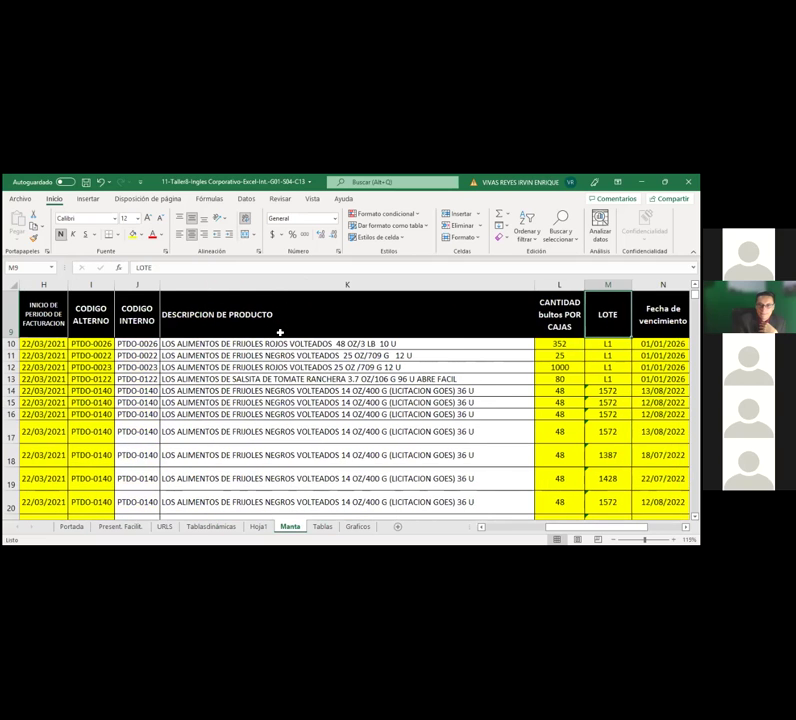
pyautogui.press('Right')
pyautogui.press('Right')
pyautogui.press('Right')
pyautogui.press('Right')
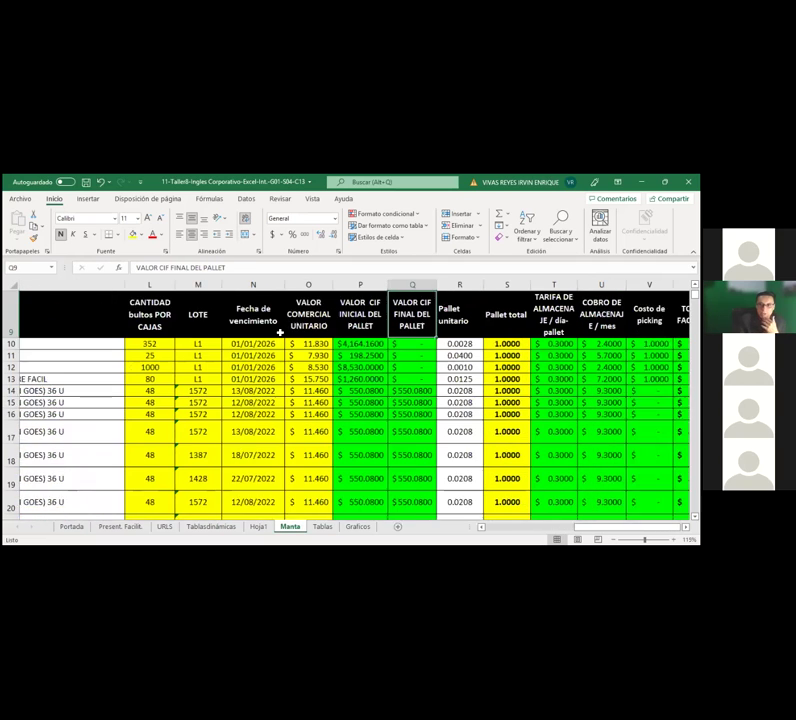
pyautogui.press('Left')
pyautogui.press('Left')
pyautogui.press('Left')
pyautogui.press('Left')
pyautogui.press('Left')
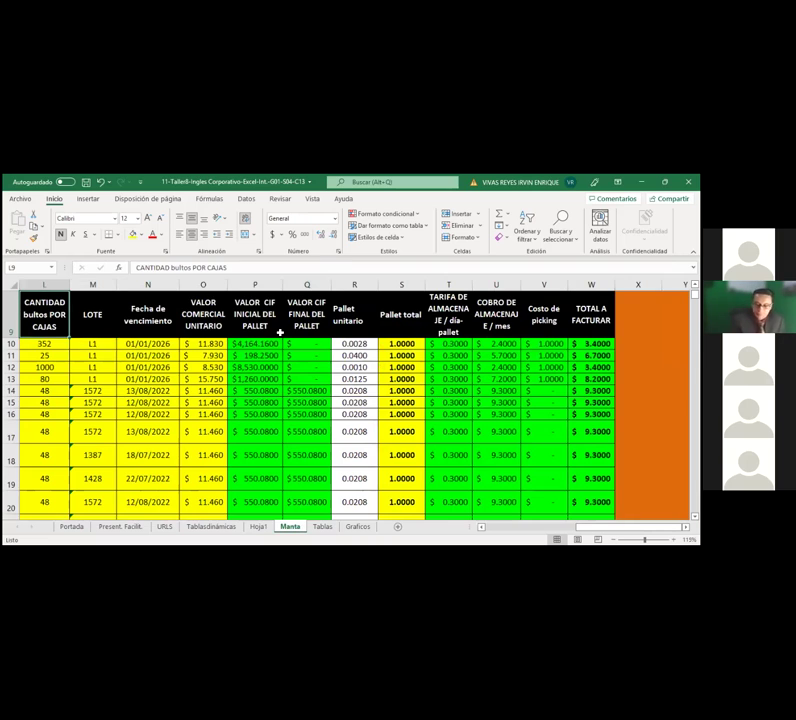
pyautogui.press('Left')
pyautogui.press('Right')
pyautogui.press('Right')
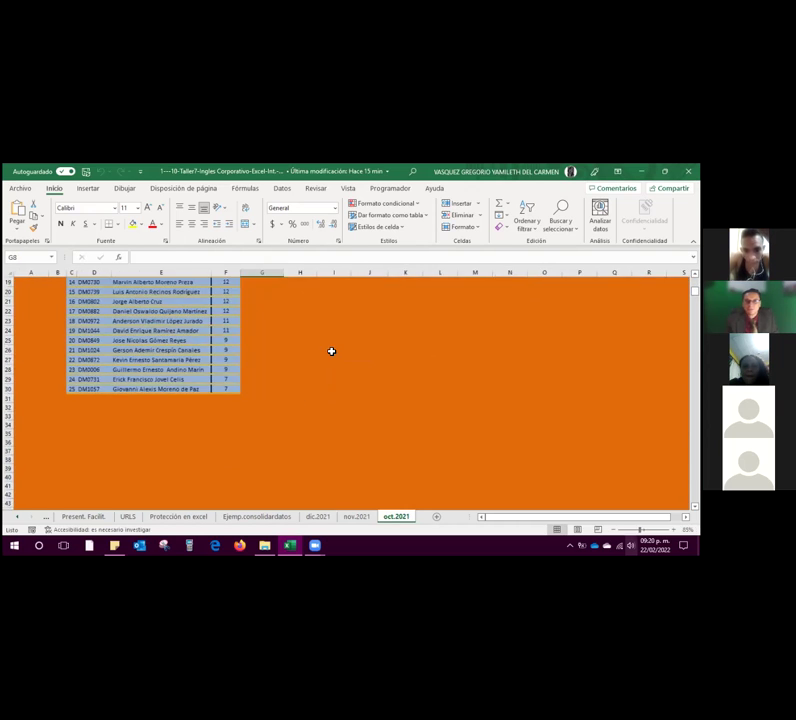
# - View the Taller7 workbook's Ejemp.consolidardatos sheet and the dic.2021 error list, selecting cell G7 there
pyautogui.click(189, 518)
pyautogui.click(263, 517)
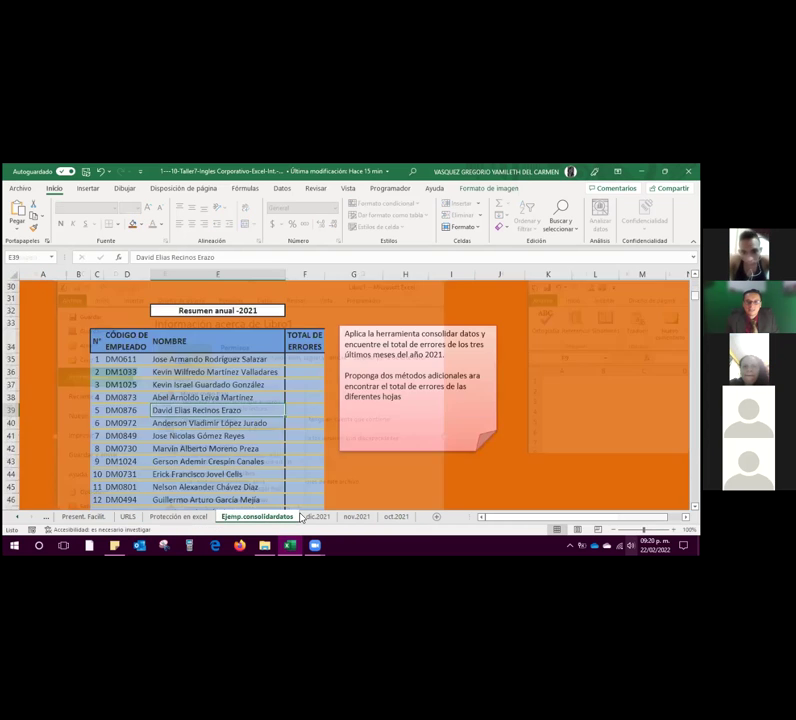
pyautogui.click(306, 517)
pyautogui.click(356, 362)
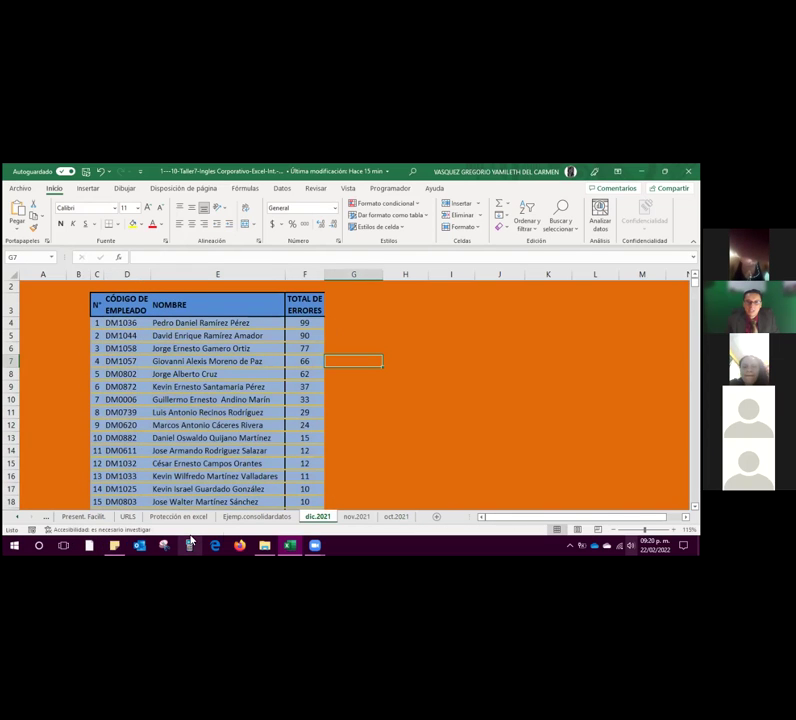
# - Open the Taller5 workbook from the .Taller Excel Intermedio folder and look over its Ejemplo Func. INDICE sheet
pyautogui.click(265, 546)
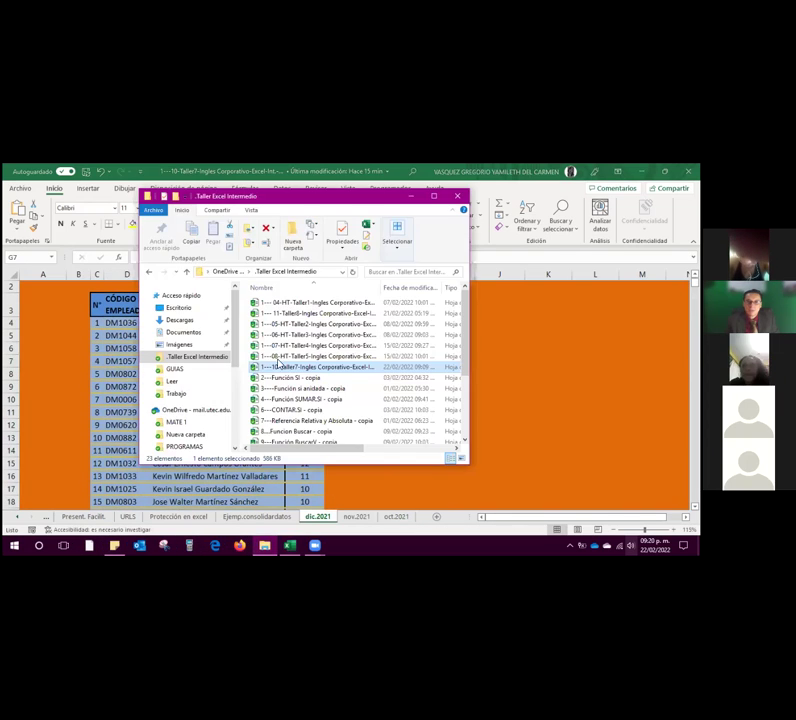
pyautogui.click(305, 357)
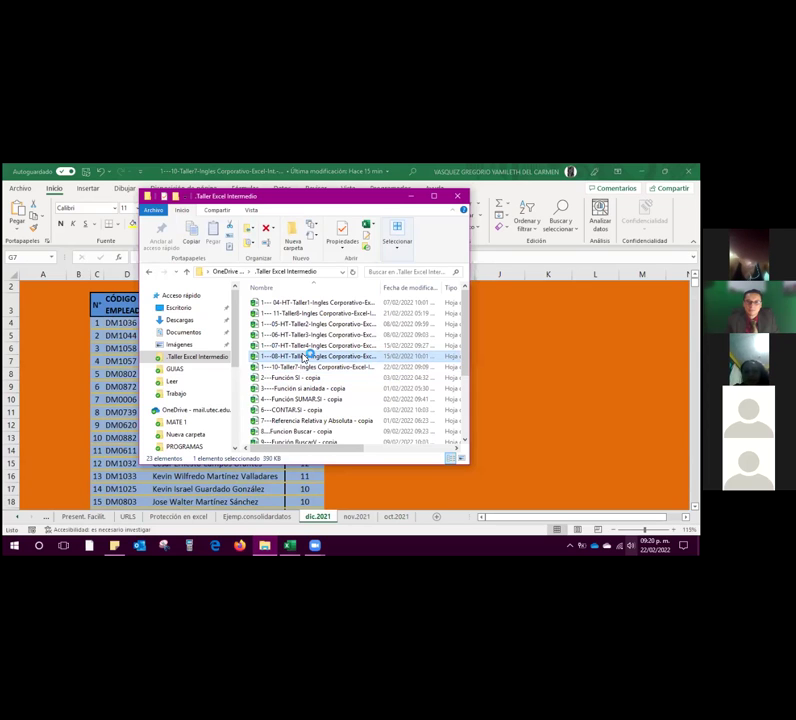
pyautogui.hotkey('alt', 'Tab')
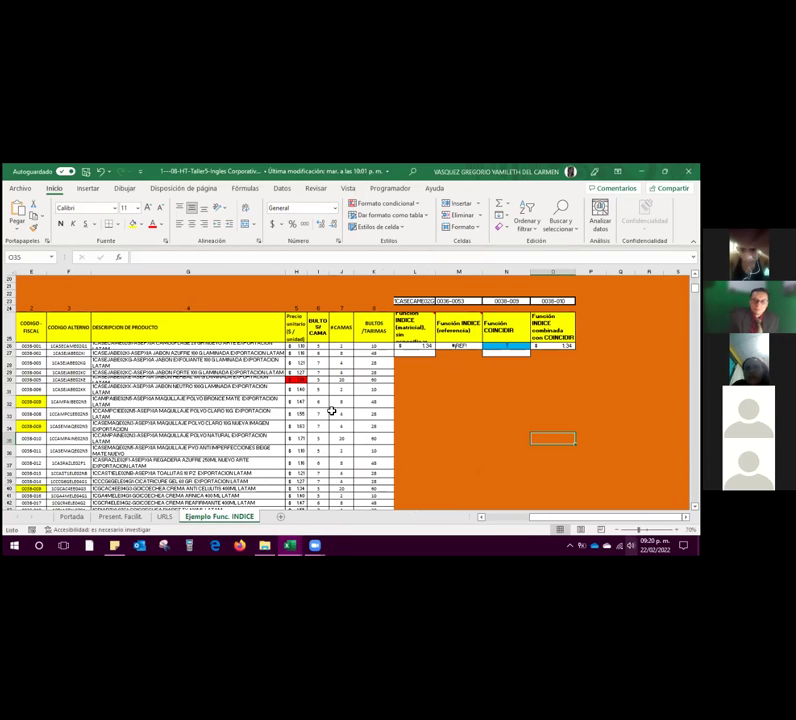
pyautogui.scroll(-5, 331, 411)
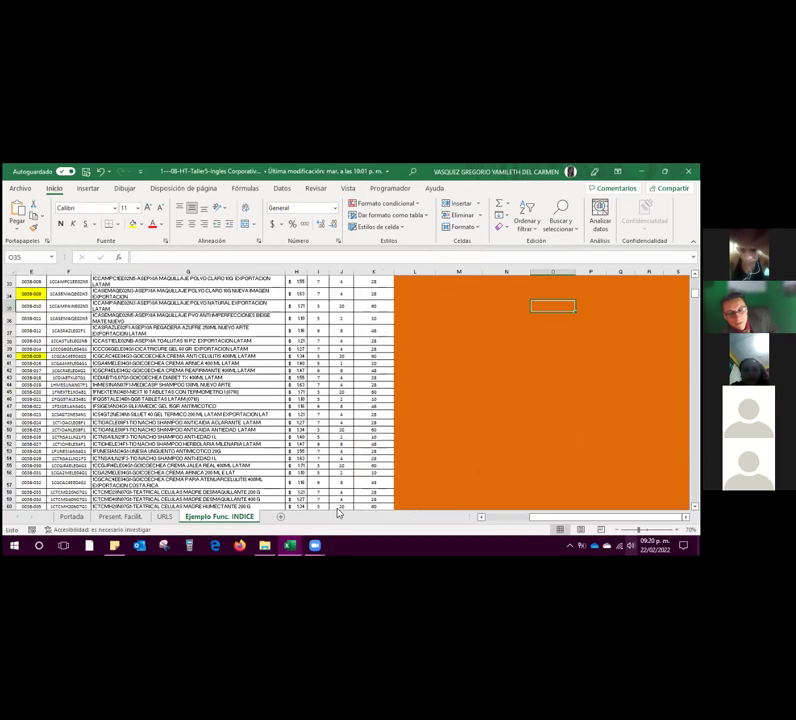
pyautogui.scroll(5, 338, 480)
# - Open the 11-Taller8 workbook from the .Taller Excel Intermedio folder
pyautogui.moveTo(289, 545)
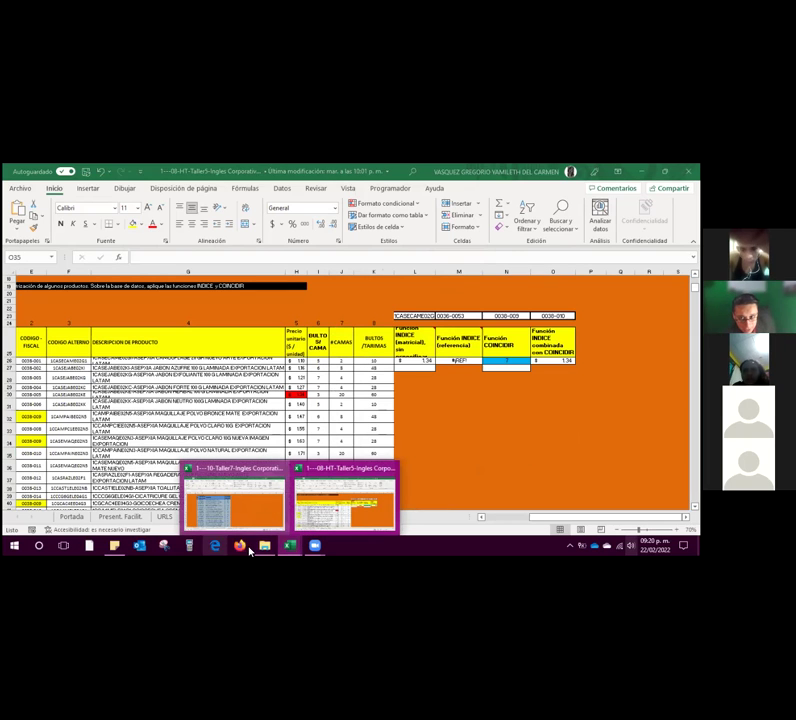
pyautogui.click(265, 547)
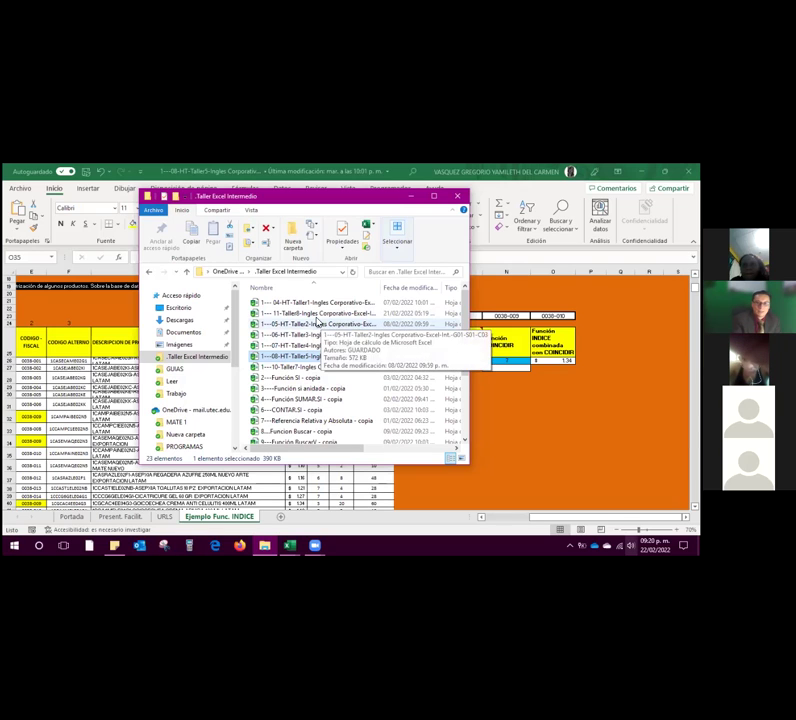
pyautogui.click(311, 314)
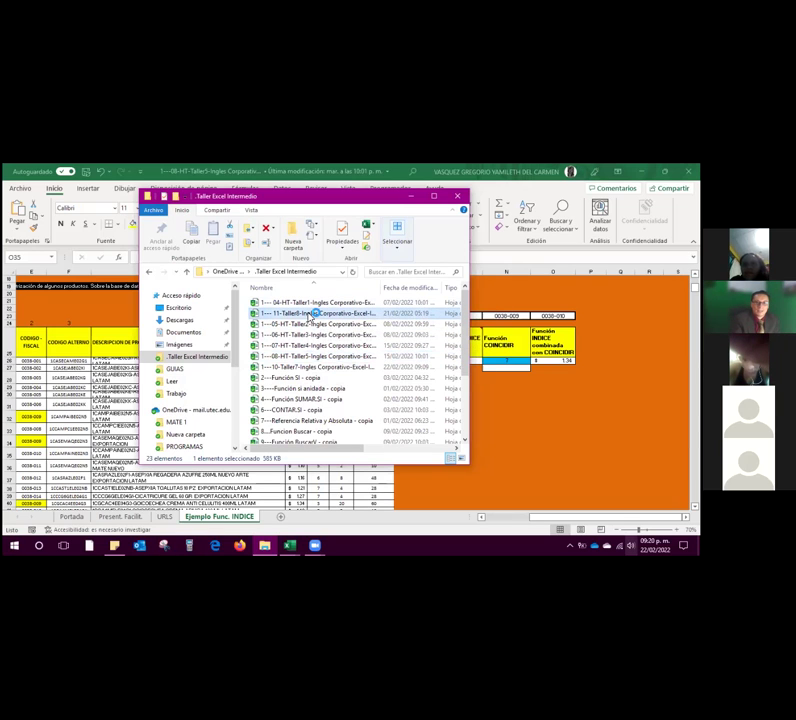
pyautogui.doubleClick(311, 314)
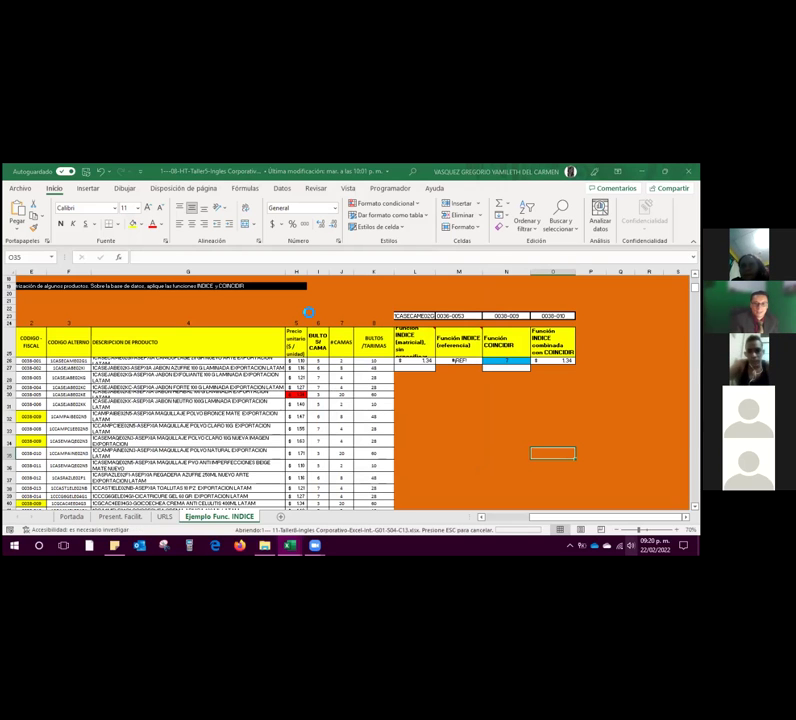
# - Look over the Portada, Present. Facilit., URLS and Tablasdinámicas sheets and end on the Manta sheet
pyautogui.scroll(-3, 133, 494)
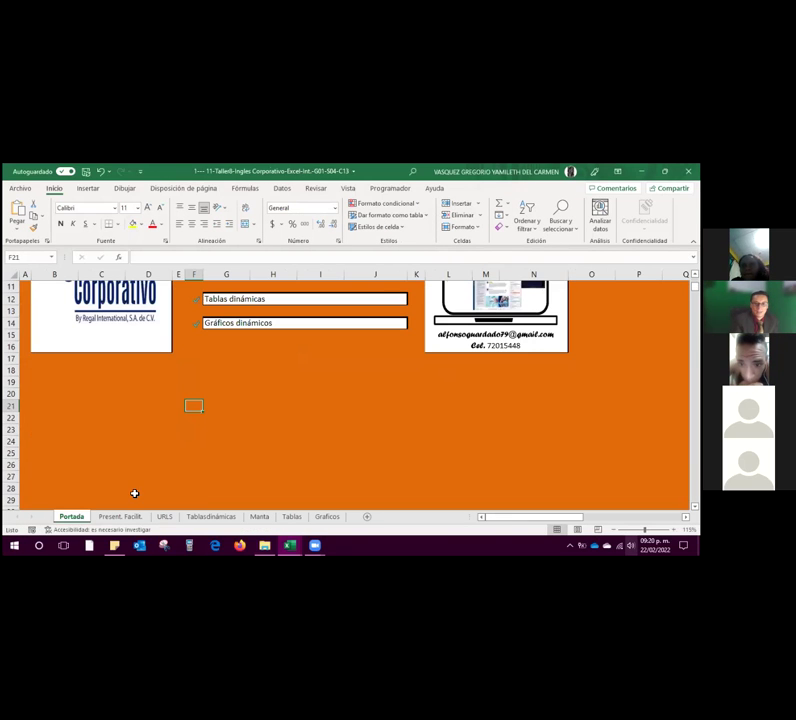
pyautogui.click(143, 515)
pyautogui.click(165, 516)
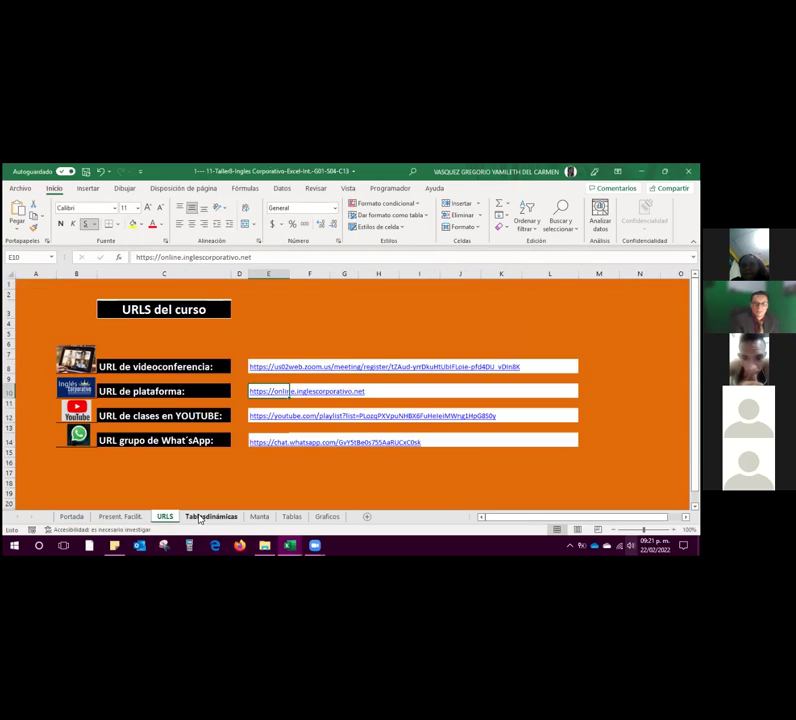
pyautogui.click(210, 516)
pyautogui.click(259, 516)
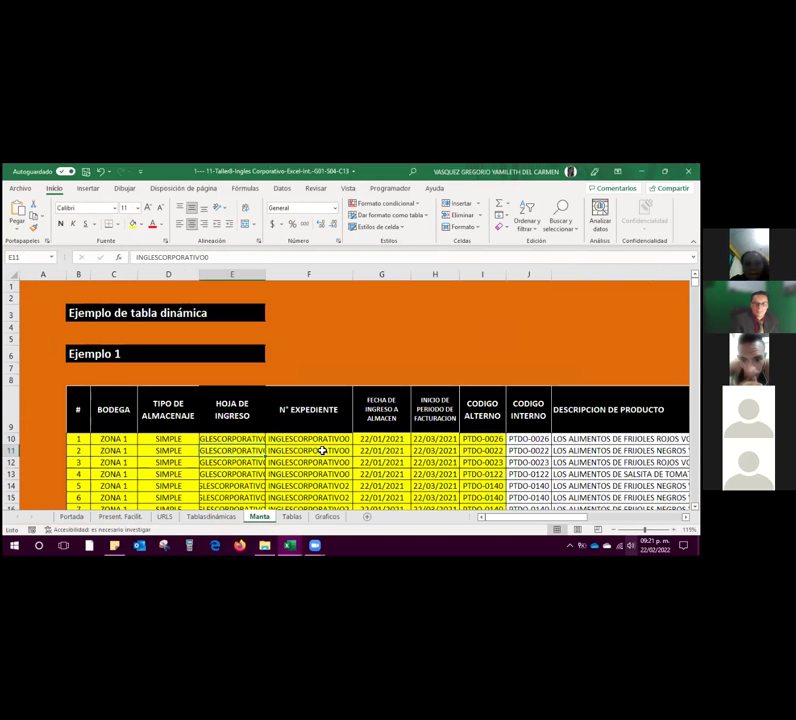
# - Widen the TOTAL A FACTURAR column of the Manta data so its amounts fit
pyautogui.keyDown('ctrl'); pyautogui.scroll(-3, 323, 451); pyautogui.keyUp('ctrl')
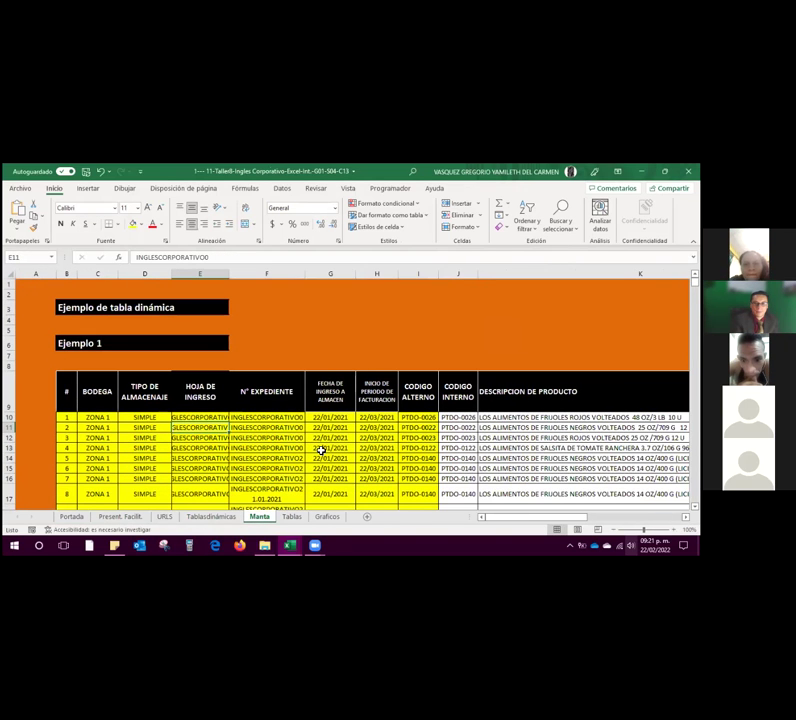
pyautogui.keyDown('ctrl'); pyautogui.scroll(-3, 322, 452); pyautogui.keyUp('ctrl')
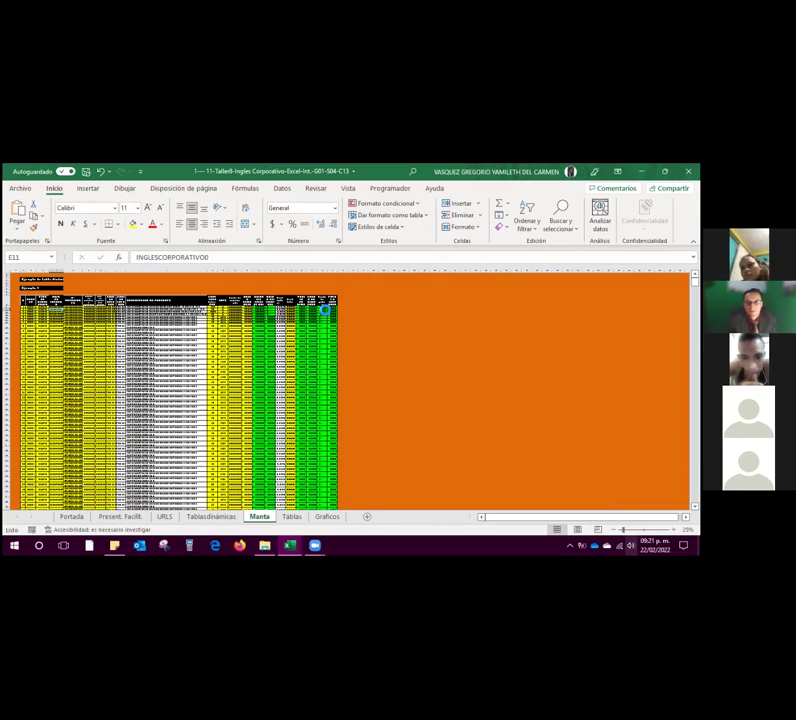
pyautogui.scroll(-3, 324, 311)
pyautogui.keyDown('ctrl'); pyautogui.scroll(4, 324, 311); pyautogui.keyUp('ctrl')
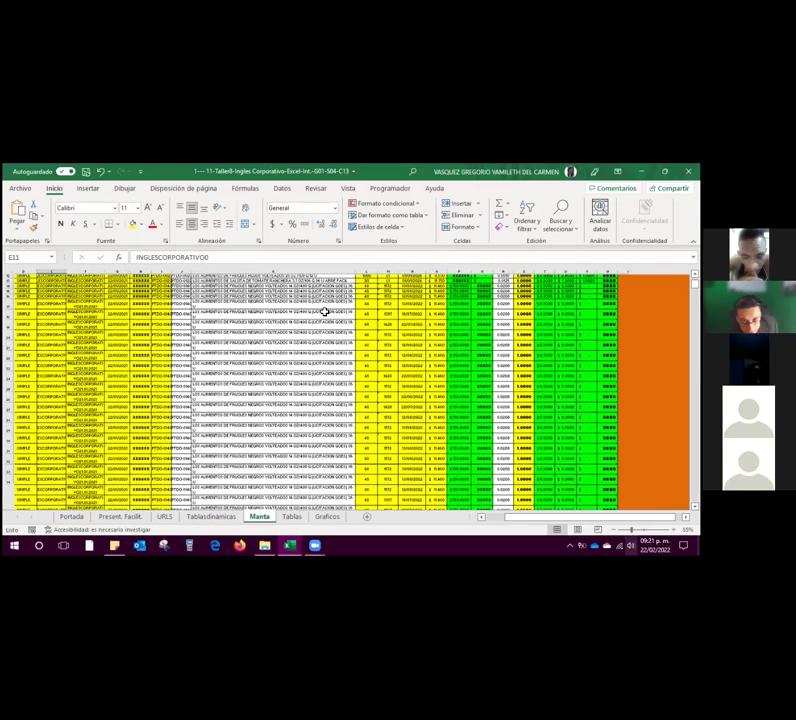
pyautogui.hscroll(5, 560, 300)
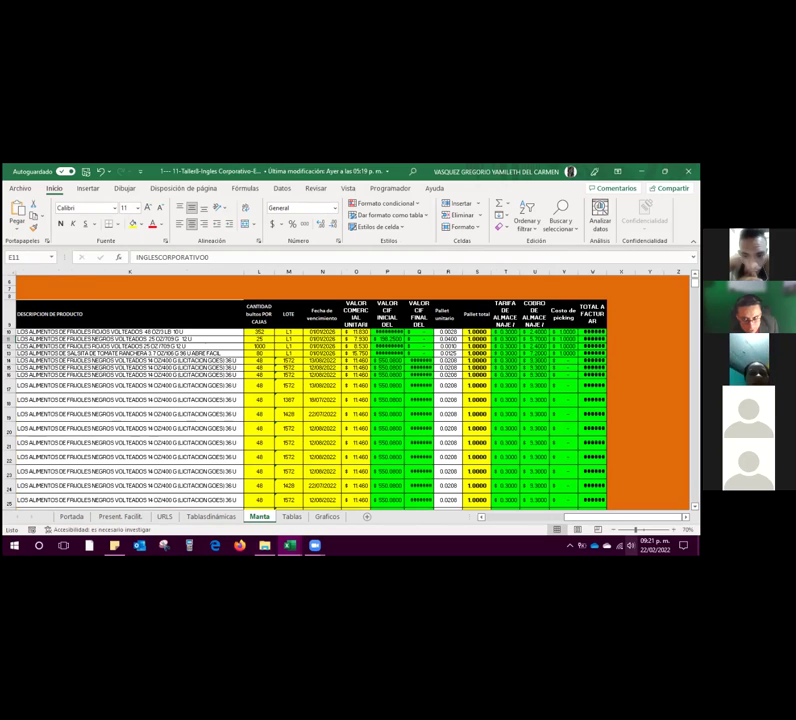
pyautogui.moveTo(607, 271); pyautogui.dragTo(625, 271)
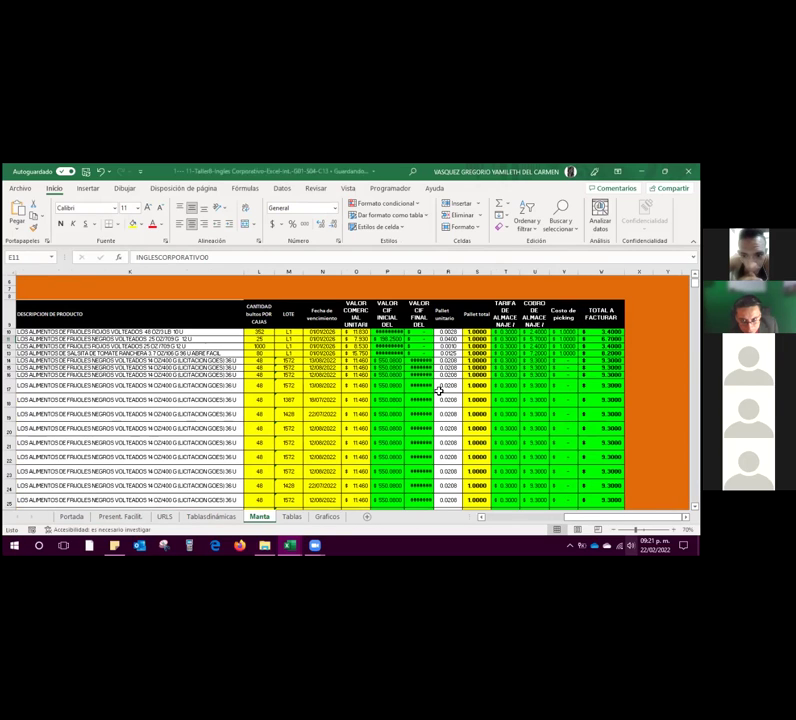
pyautogui.moveTo(319, 540)
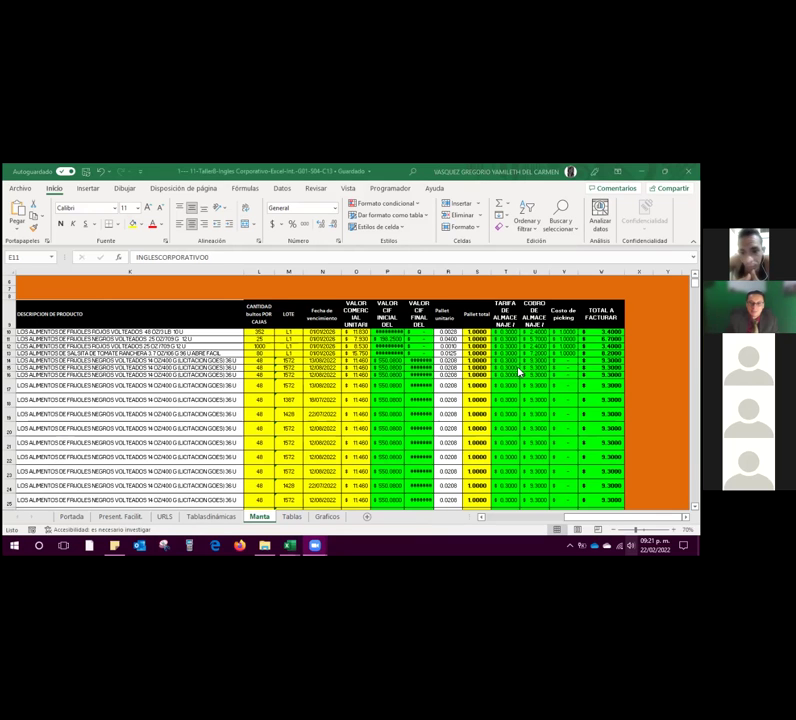
pyautogui.hscroll(3, 519, 371)
pyautogui.hscroll(-4, 519, 372)
pyautogui.hscroll(3, 448, 356)
pyautogui.click(446, 354)
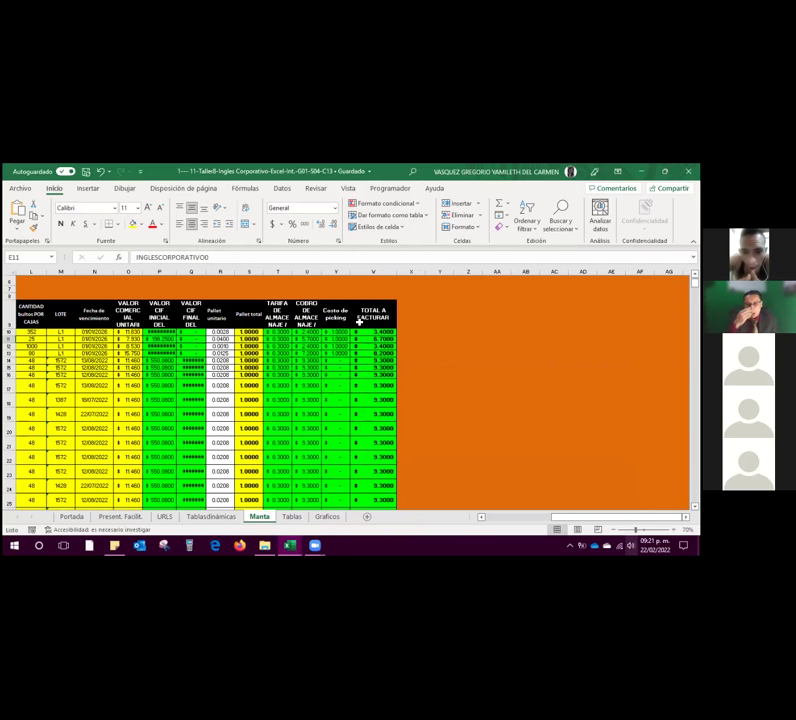
pyautogui.click(300, 340)
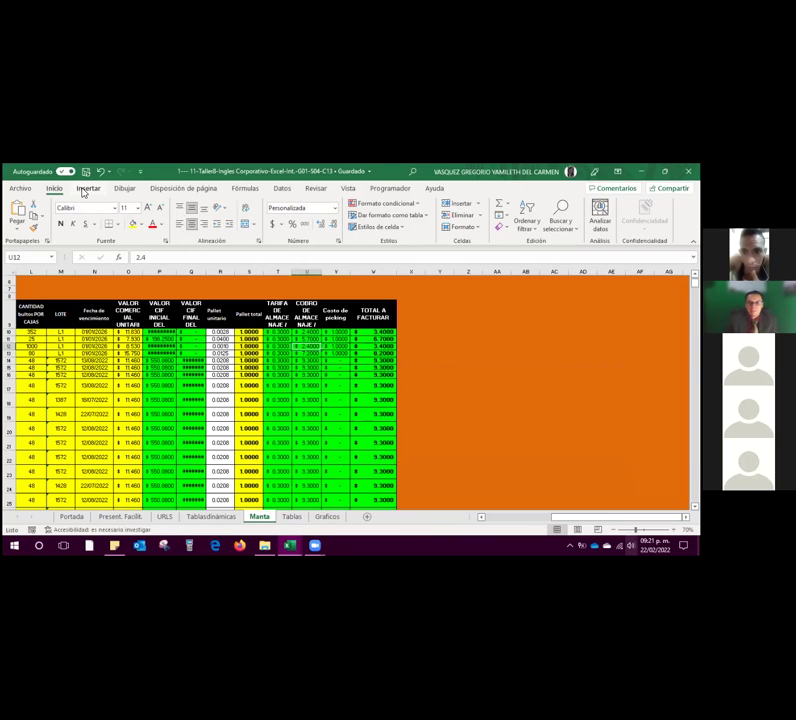
pyautogui.click(87, 189)
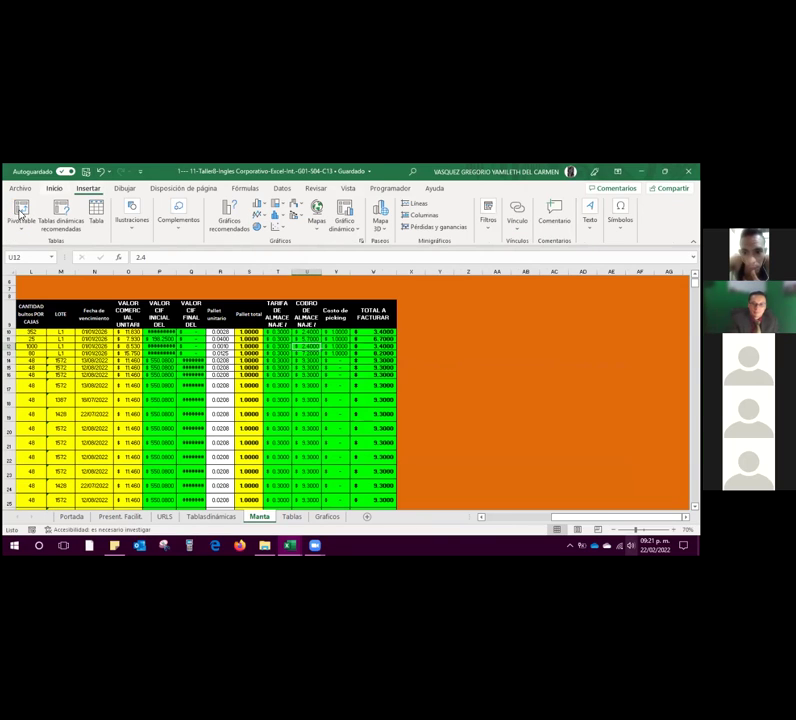
pyautogui.click(85, 227)
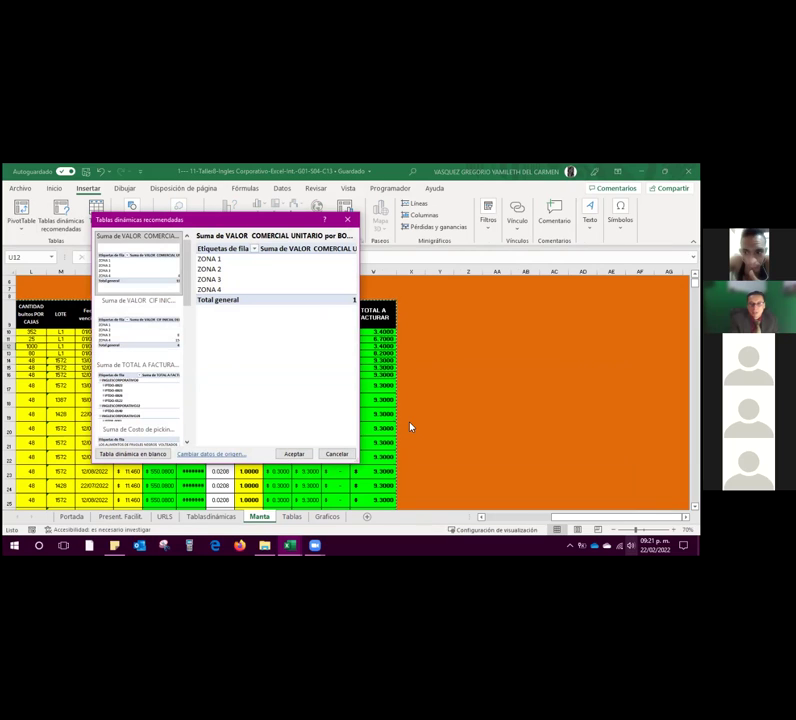
pyautogui.moveTo(291, 546)
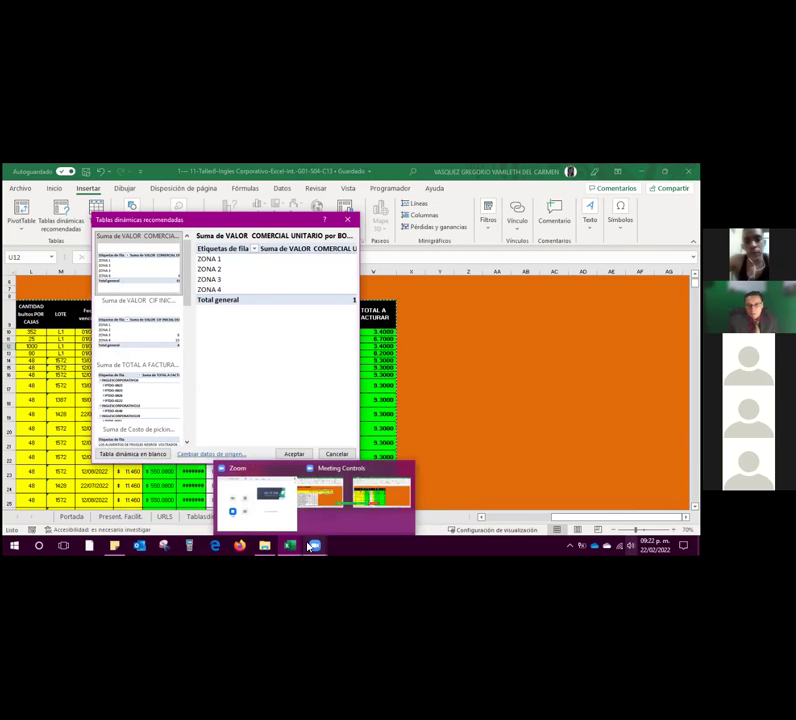
pyautogui.click(341, 508)
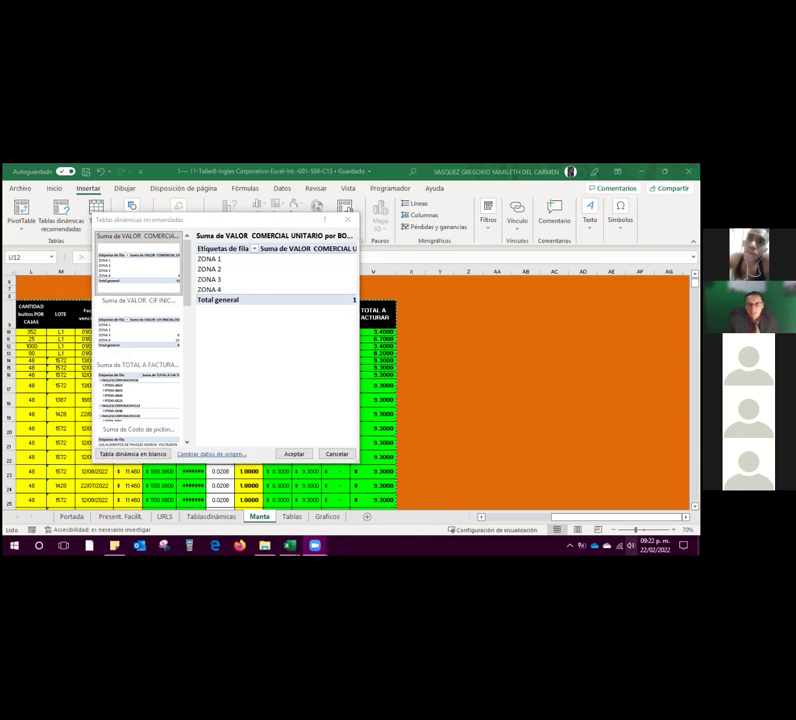
pyautogui.click(368, 383)
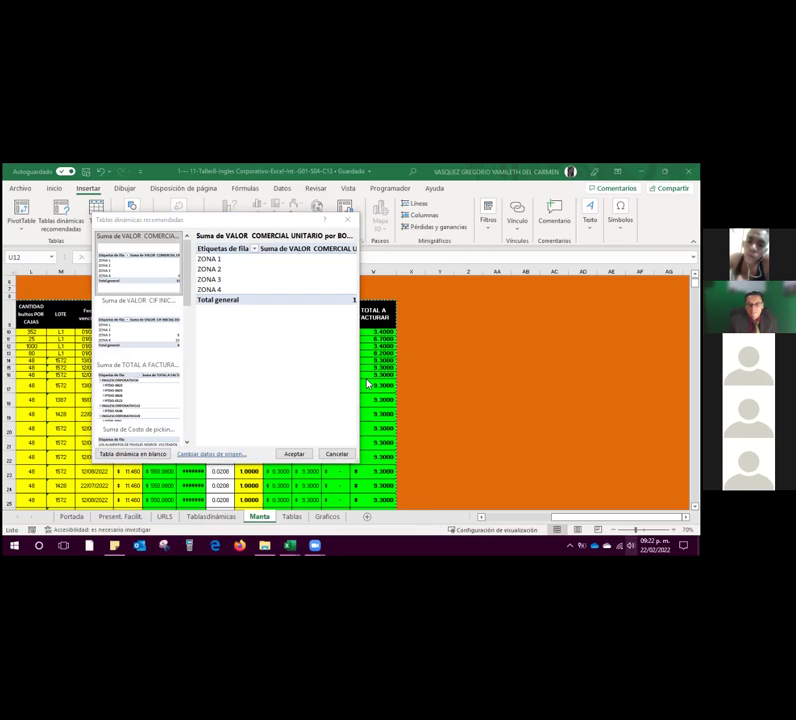
pyautogui.click(336, 454)
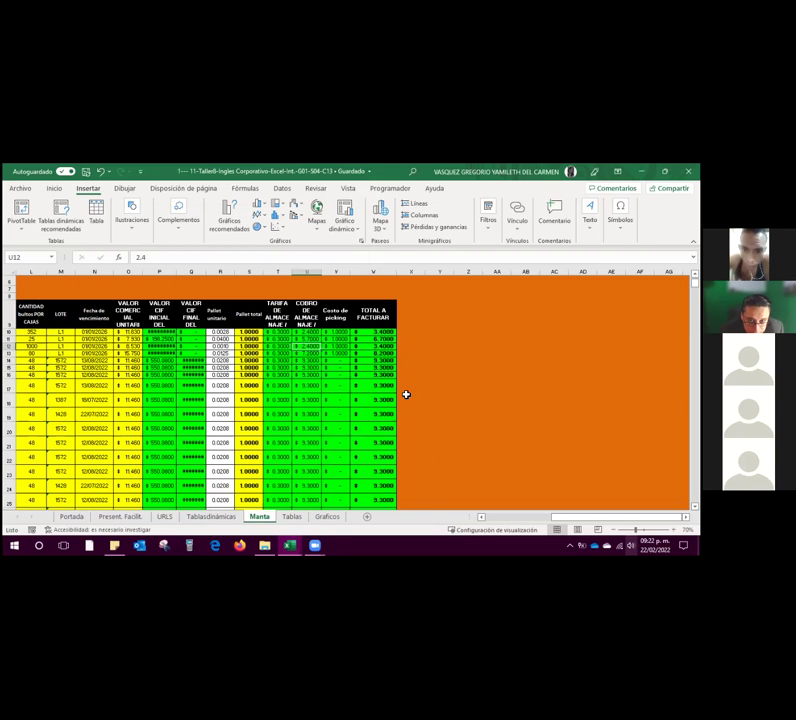
pyautogui.hscroll(-3, 400, 394)
pyautogui.hscroll(1, 394, 394)
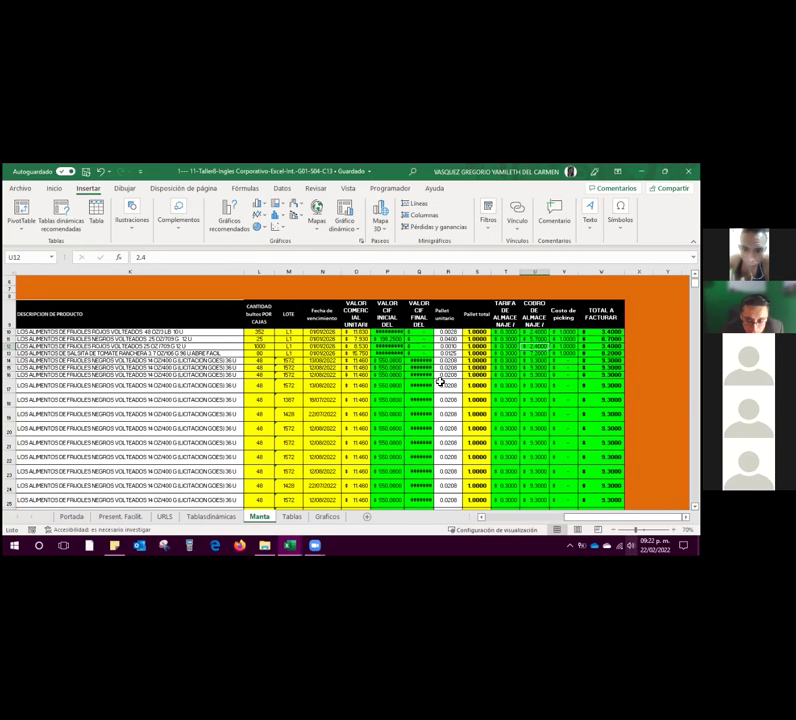
pyautogui.hscroll(4, 419, 391)
pyautogui.hscroll(-2, 419, 391)
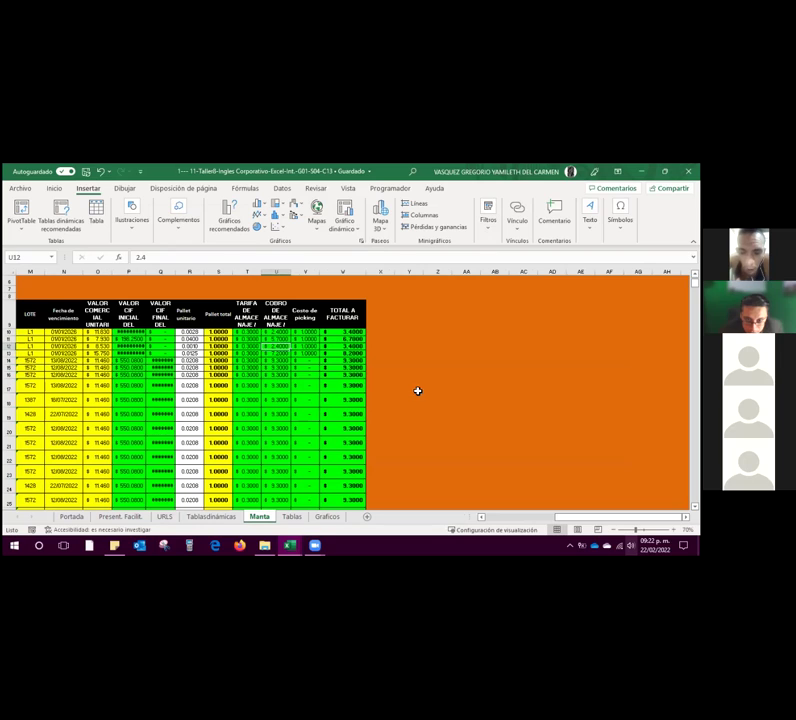
pyautogui.click(420, 385)
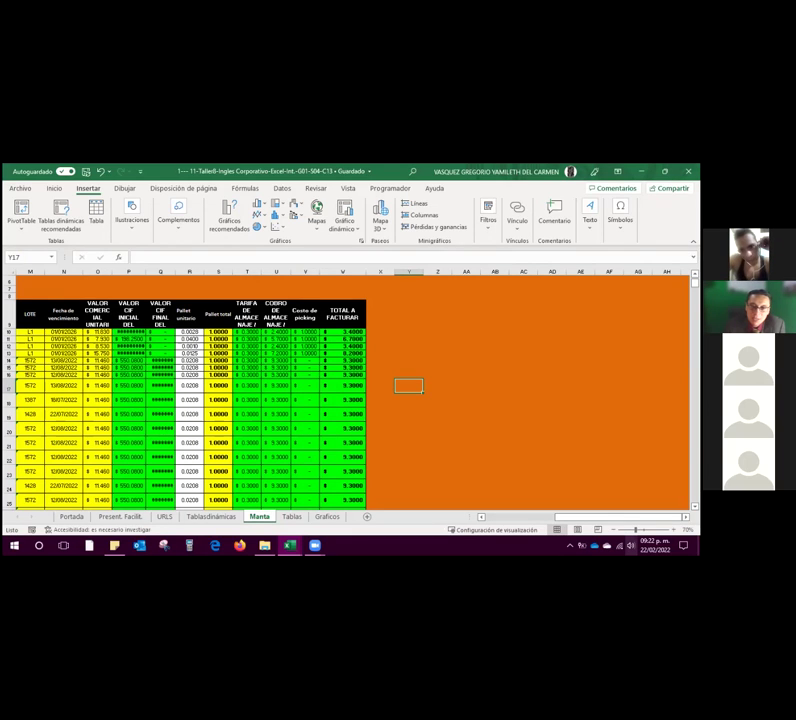
# - Create a blank pivot table from the Manta data through the recommended pivot tables, with a cell inside the data selected
pyautogui.click(283, 340)
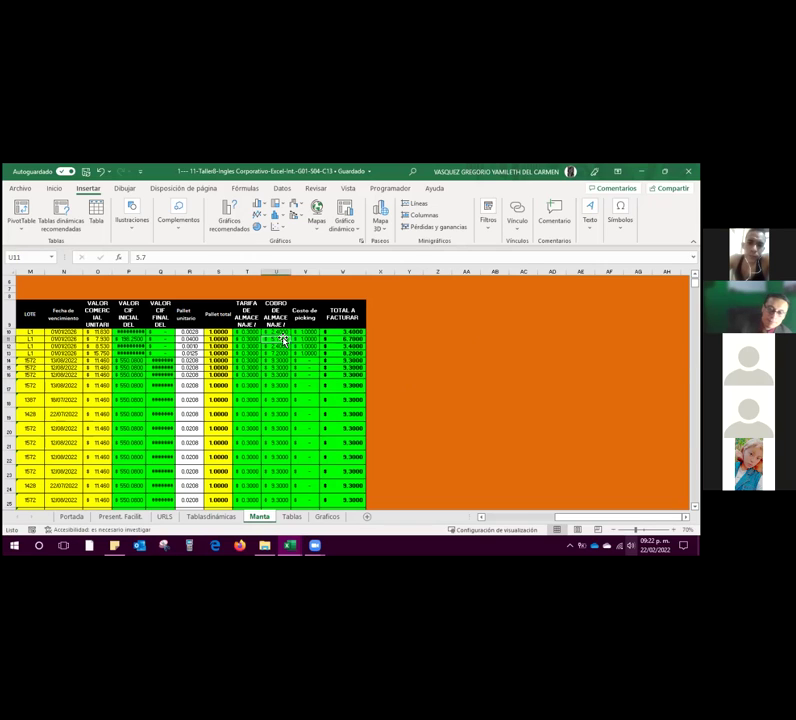
pyautogui.click(222, 346)
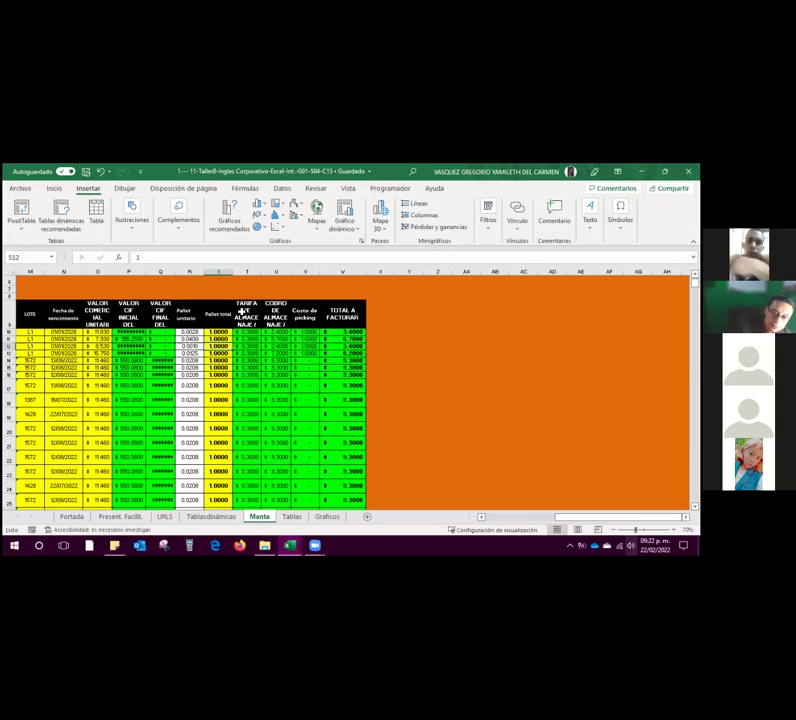
pyautogui.click(281, 346)
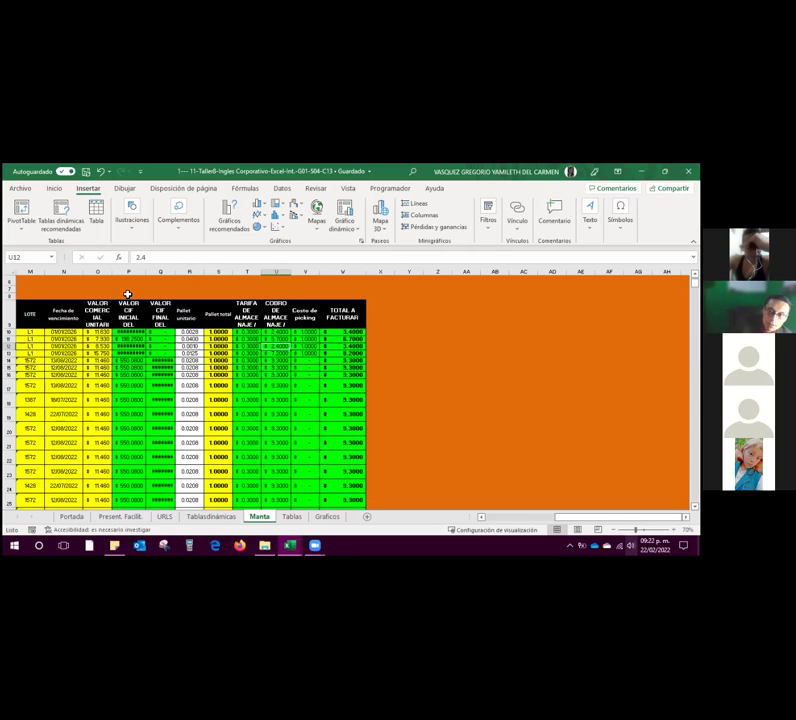
pyautogui.click(72, 231)
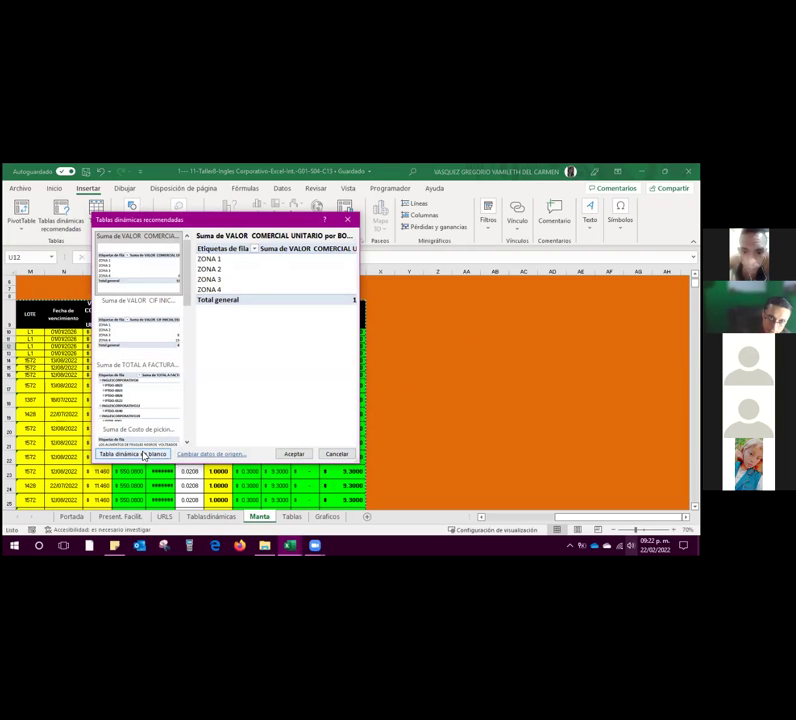
pyautogui.click(149, 455)
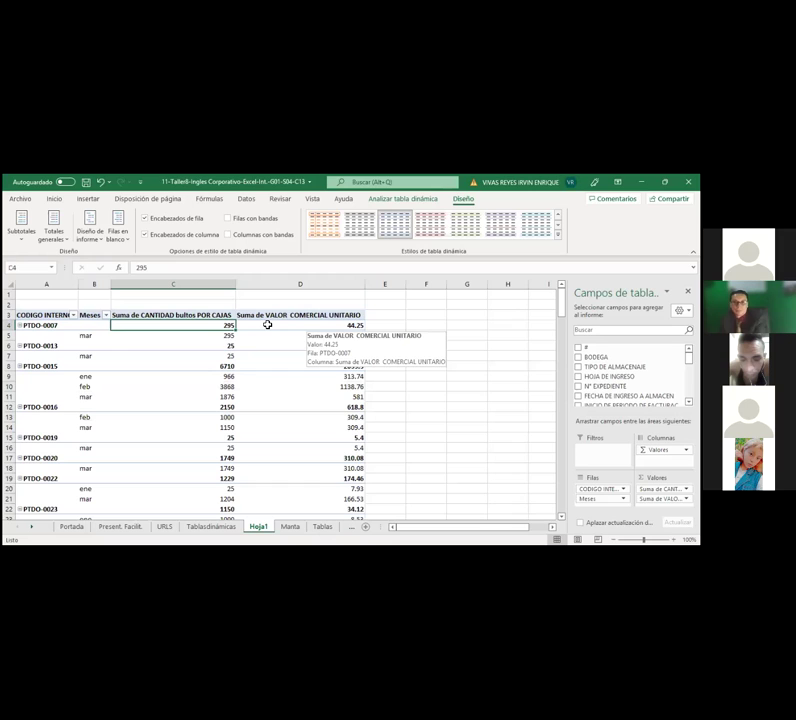
# - Set the Hoja1 pivot table to show no subtotals
pyautogui.click(268, 325)
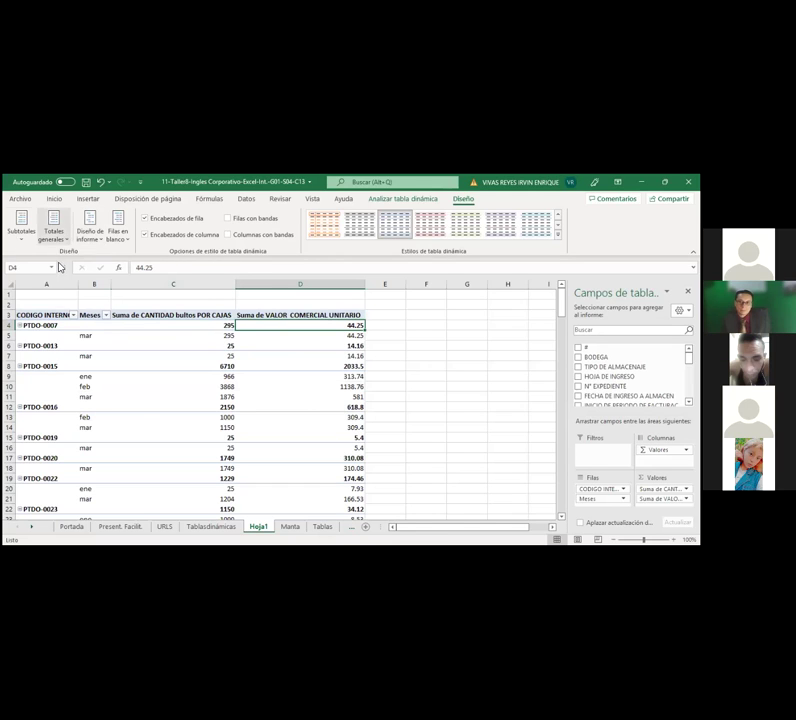
pyautogui.click(19, 240)
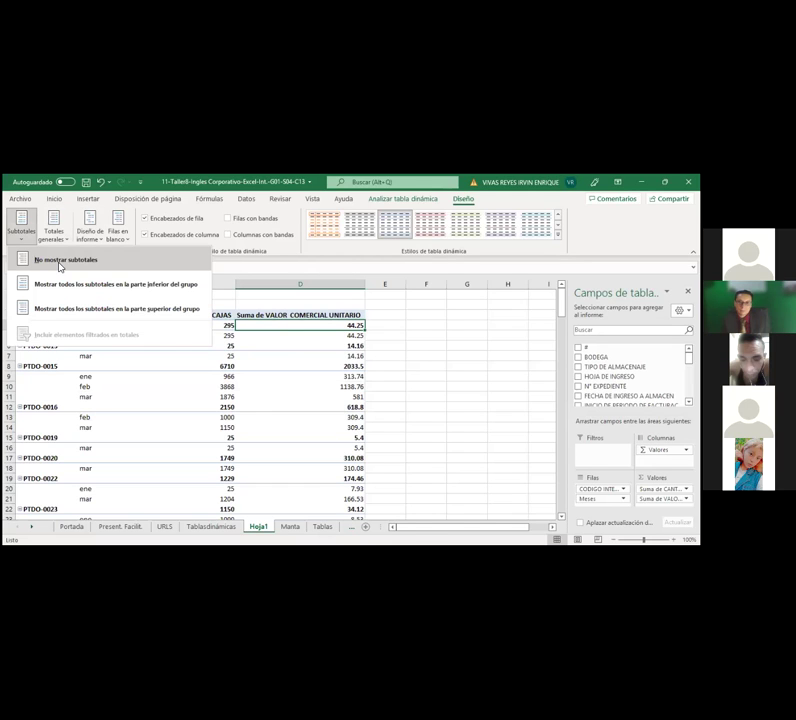
pyautogui.click(59, 264)
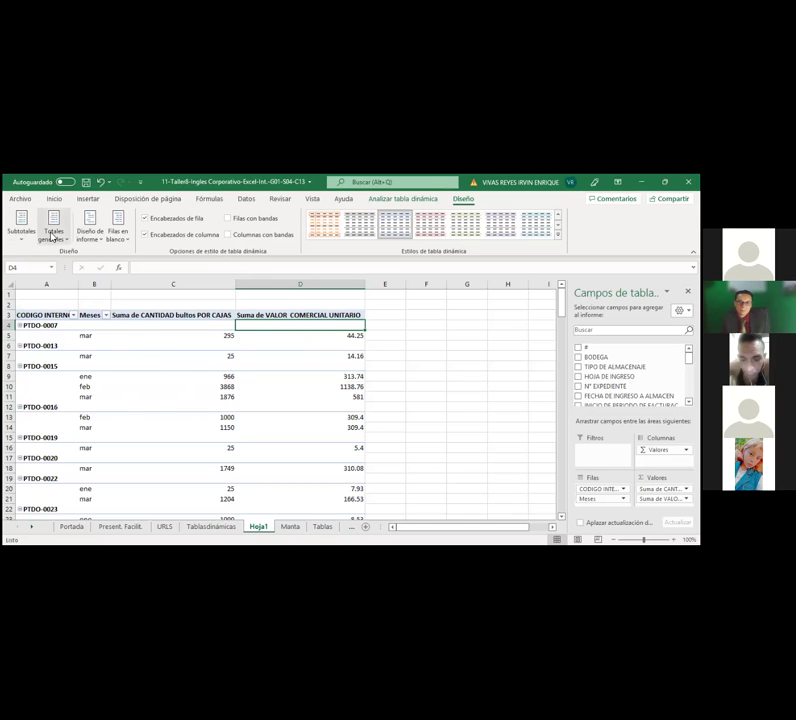
# - Look at the grand totals options and go down the Suma de VALOR COMERCIAL UNITARIO column to cell D35
pyautogui.click(68, 241)
pyautogui.click(55, 232)
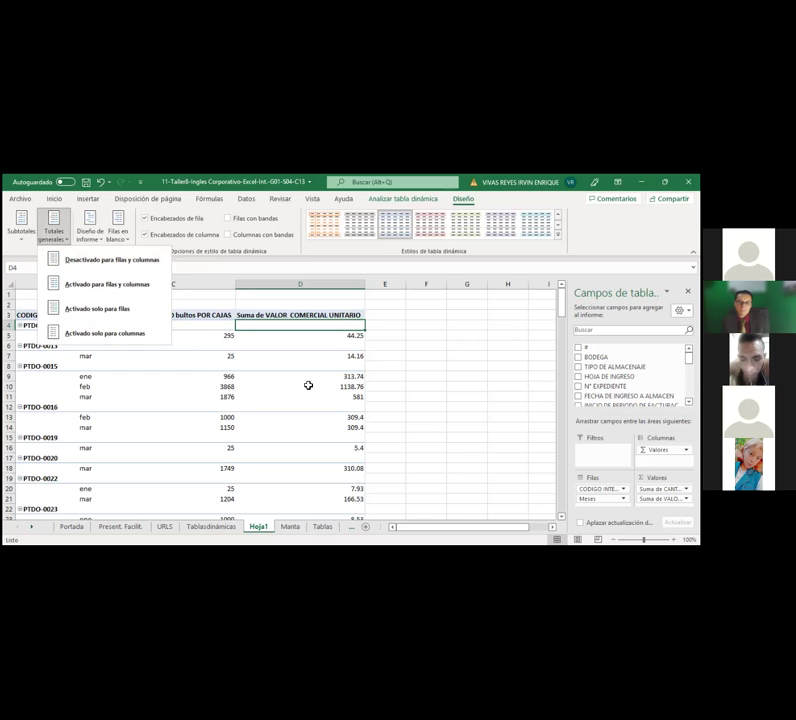
pyautogui.press('Escape')
pyautogui.press('Down')
pyautogui.press('Down')
pyautogui.press('Down')
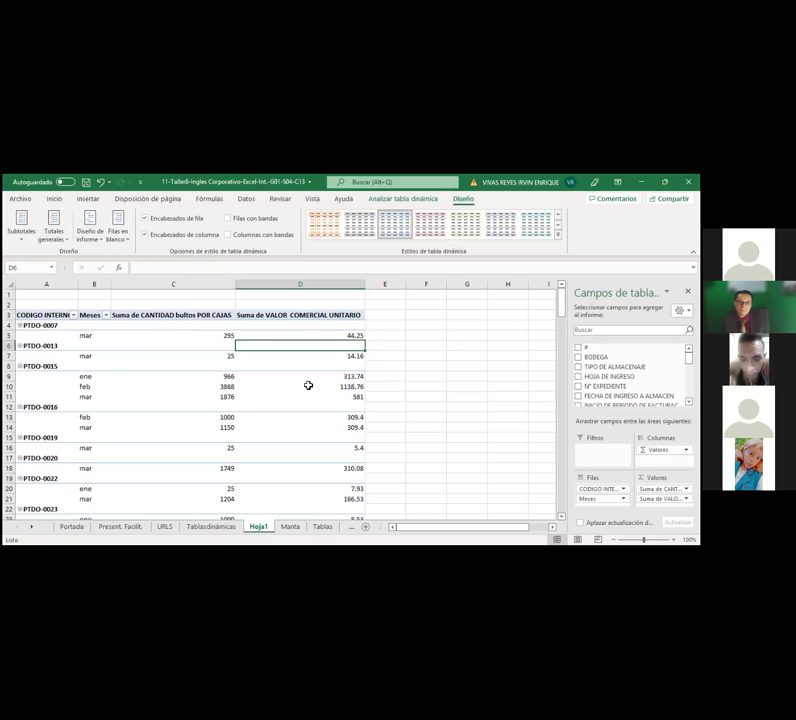
pyautogui.press('Down')
pyautogui.press('Down')
pyautogui.press('Down')
pyautogui.press('Down')
pyautogui.press('Down')
pyautogui.press('Down')
pyautogui.press('Down')
pyautogui.press('Down')
pyautogui.press('Down')
pyautogui.press('Down')
pyautogui.press('Down')
pyautogui.press('Down')
pyautogui.press('Down')
pyautogui.press('Down')
pyautogui.press('Down')
pyautogui.press('Down')
pyautogui.press('Down')
pyautogui.press('Down')
pyautogui.press('Down')
pyautogui.press('Down')
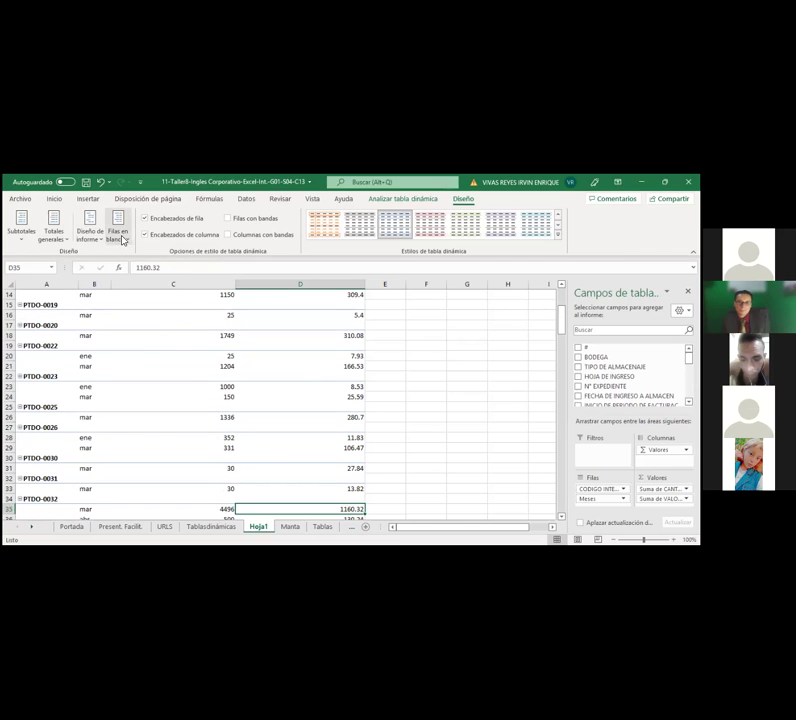
# - Look at the pivot table's available actions and go back up to the Suma de VALOR COMERCIAL UNITARIO header in D3
pyautogui.click(420, 201)
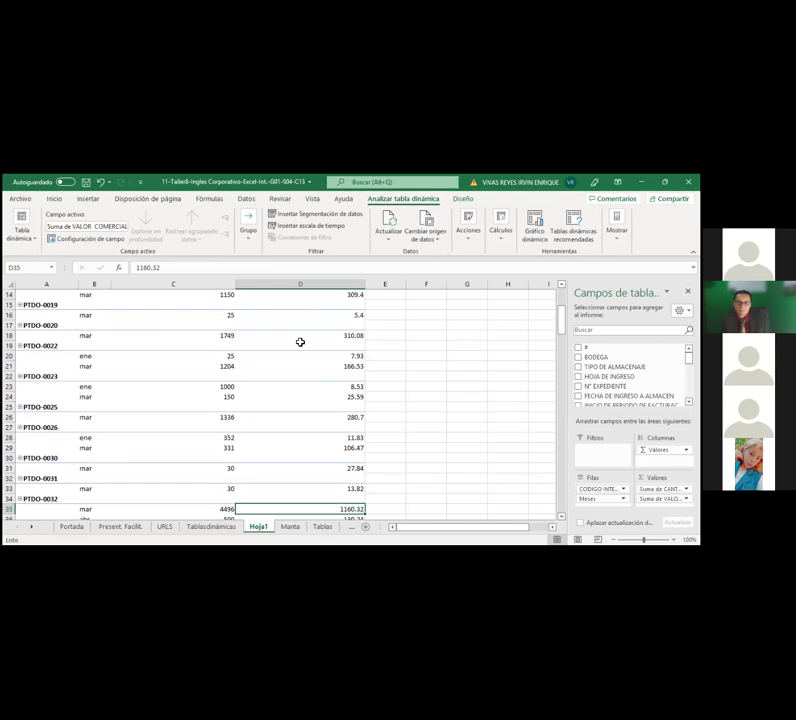
pyautogui.click(466, 235)
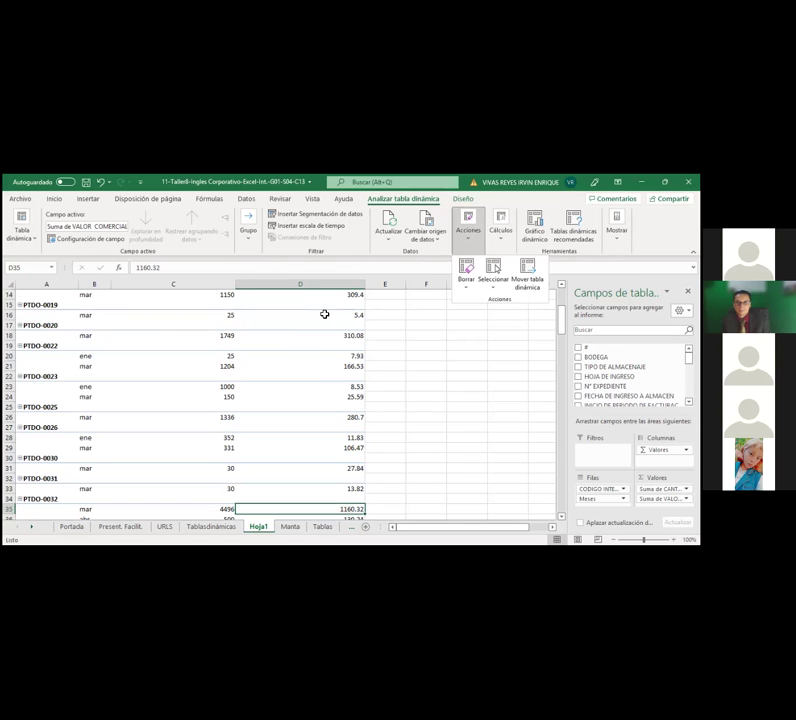
pyautogui.press('Escape')
pyautogui.press('Up')
pyautogui.press('Up')
pyautogui.press('Up')
pyautogui.press('Up')
pyautogui.press('Up')
pyautogui.press('Up')
pyautogui.press('Up')
pyautogui.press('Up')
pyautogui.press('Up')
pyautogui.press('Up')
pyautogui.press('Up')
pyautogui.press('Up')
pyautogui.press('Up')
pyautogui.press('Up')
pyautogui.press('Up')
pyautogui.press('Up')
pyautogui.press('Up')
pyautogui.press('Up')
pyautogui.press('Up')
pyautogui.press('Up')
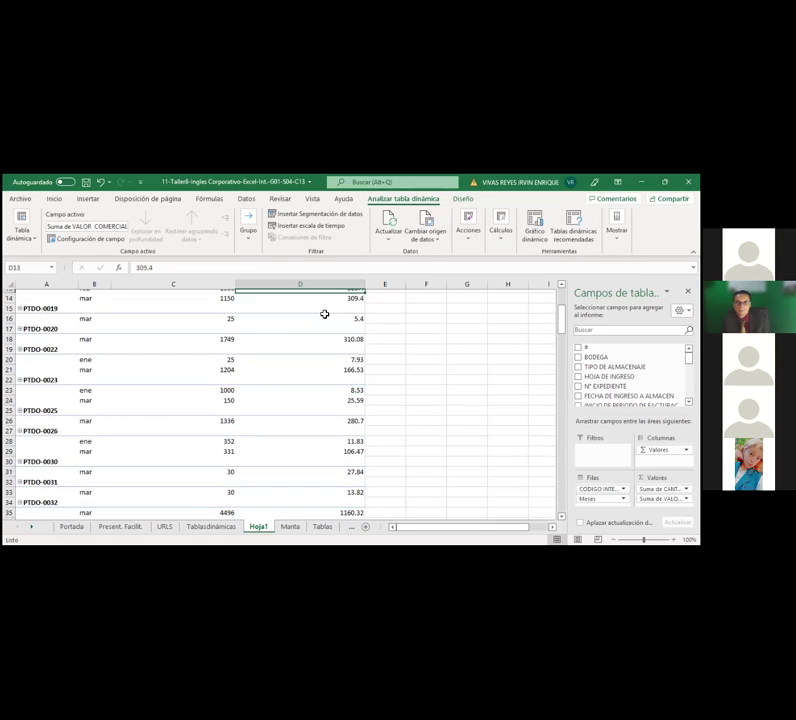
pyautogui.press('Up')
pyautogui.press('Up')
pyautogui.press('Up')
pyautogui.press('Up')
pyautogui.press('Up')
pyautogui.press('Up')
pyautogui.press('Up')
pyautogui.press('Up')
pyautogui.press('Up')
pyautogui.press('Up')
pyautogui.press('Up')
pyautogui.press('Down')
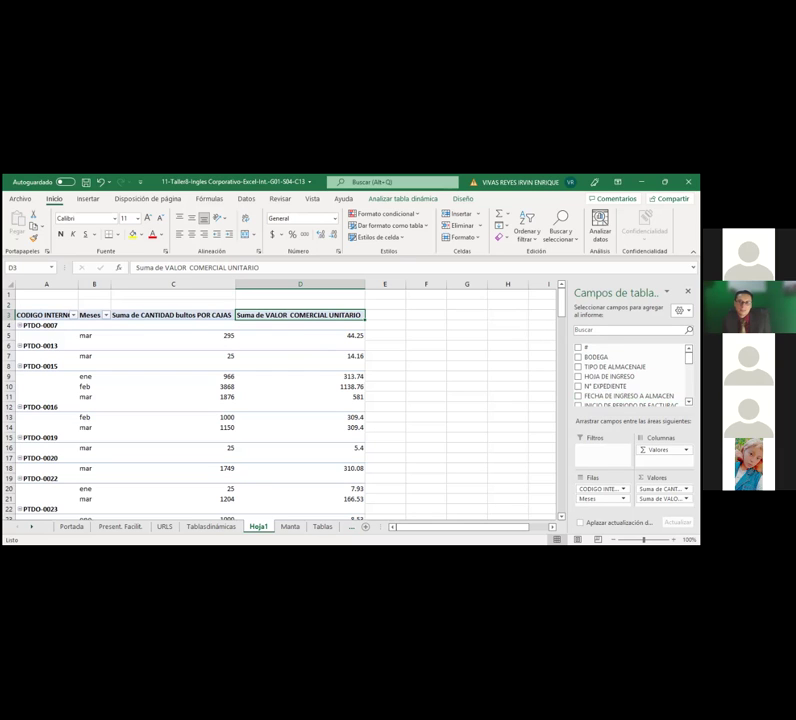
# - Look through the pivot table's available fields and check the options of the Meses row field
pyautogui.scroll(-3, 632, 375)
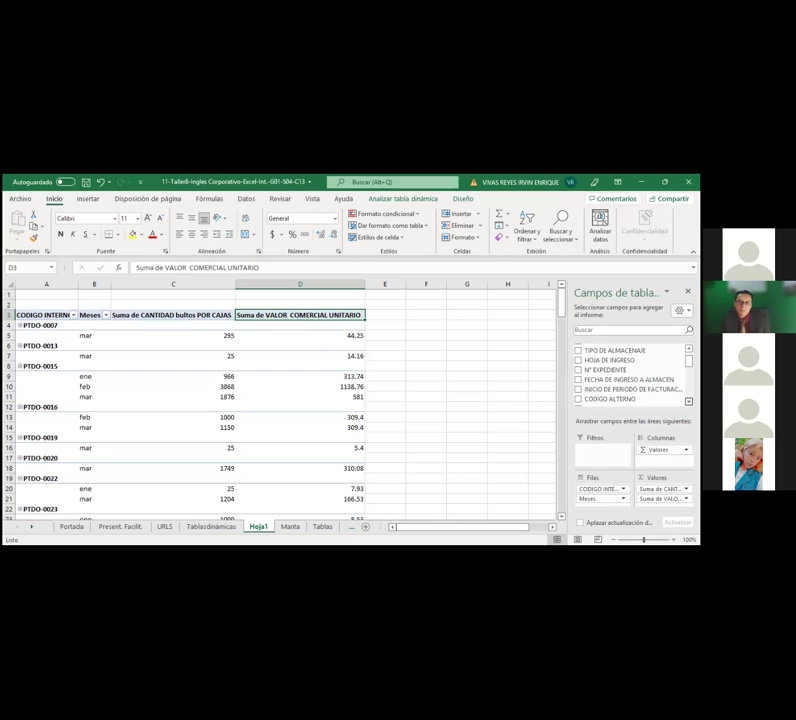
pyautogui.scroll(-1, 632, 375)
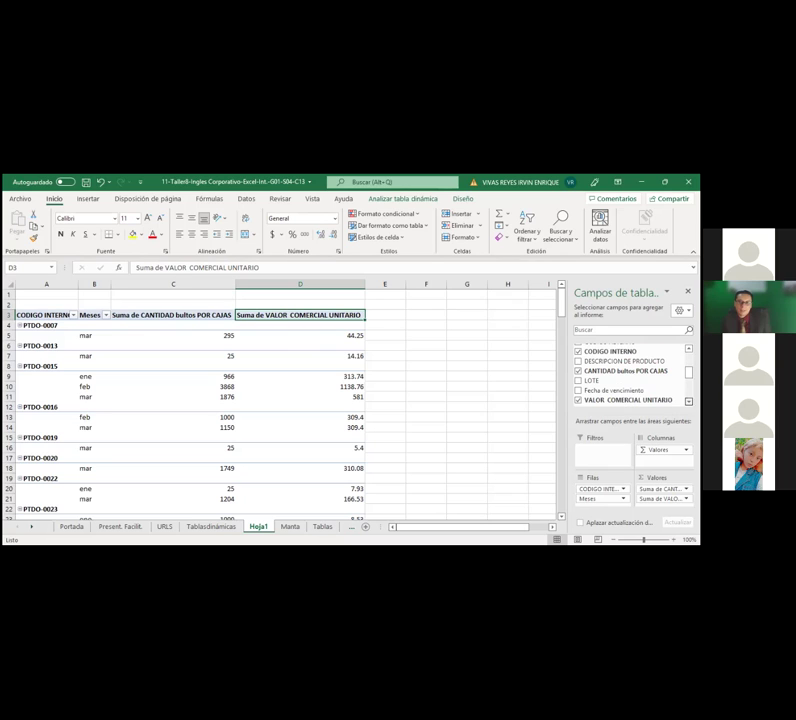
pyautogui.scroll(-2, 632, 375)
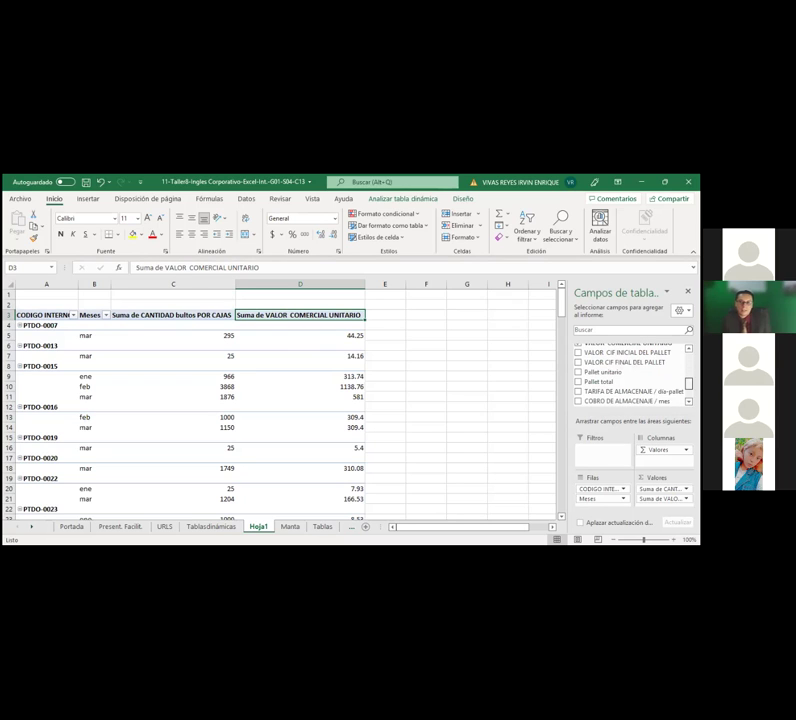
pyautogui.scroll(6, 632, 375)
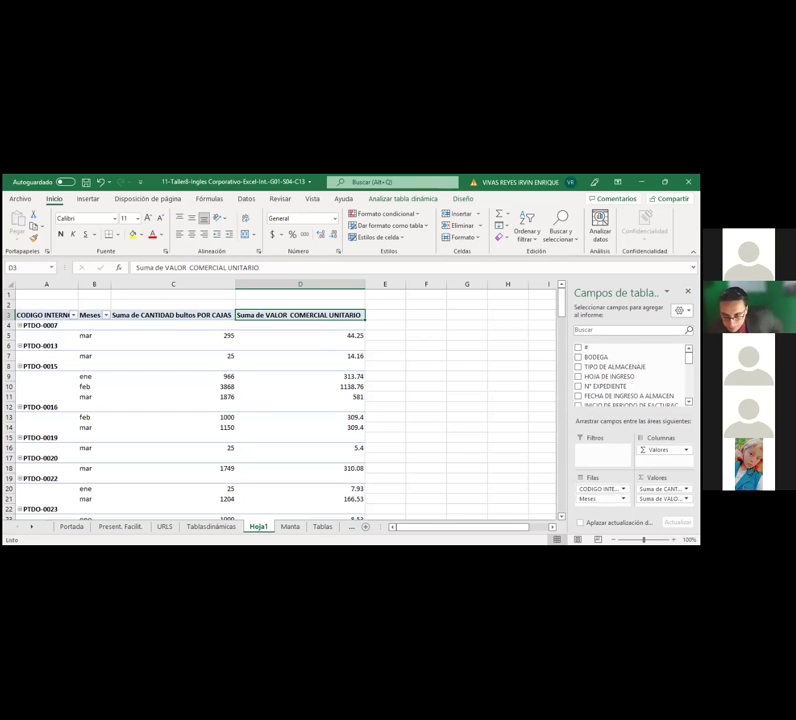
pyautogui.click(600, 498)
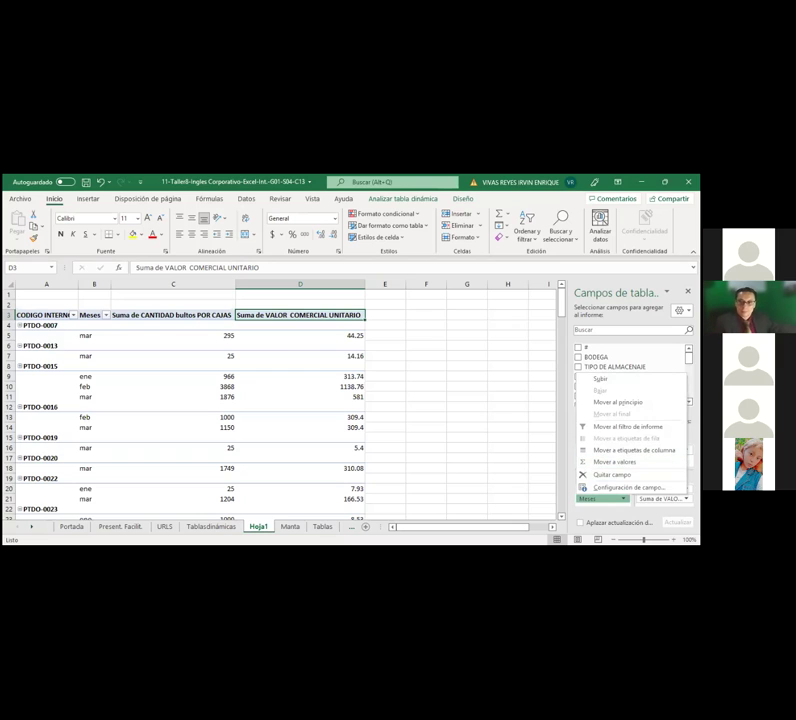
pyautogui.press('Escape')
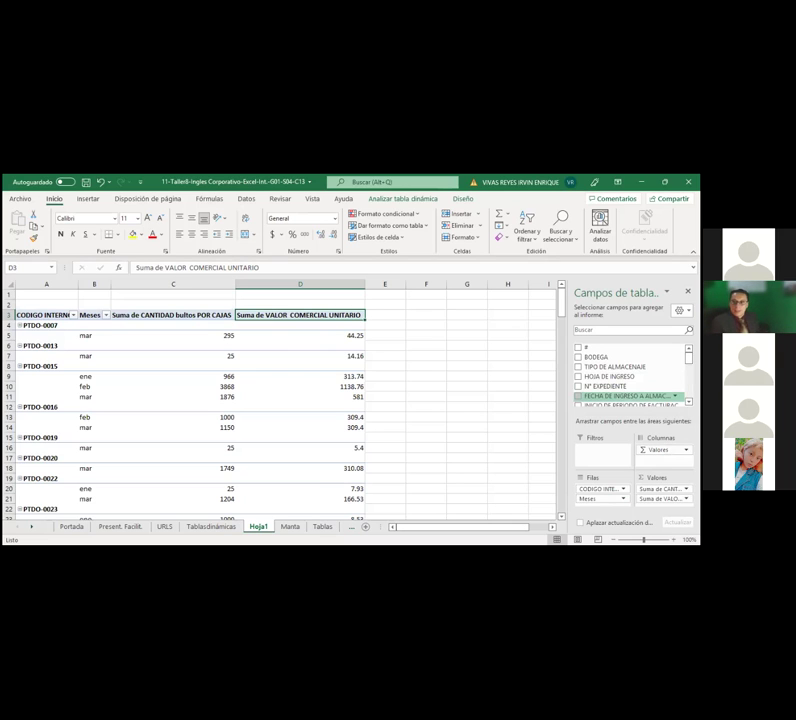
# - Add FECHA DE INGRESO A ALMACEN to the pivot table's rows and expand the mar groups to show individual dates
pyautogui.click(577, 397)
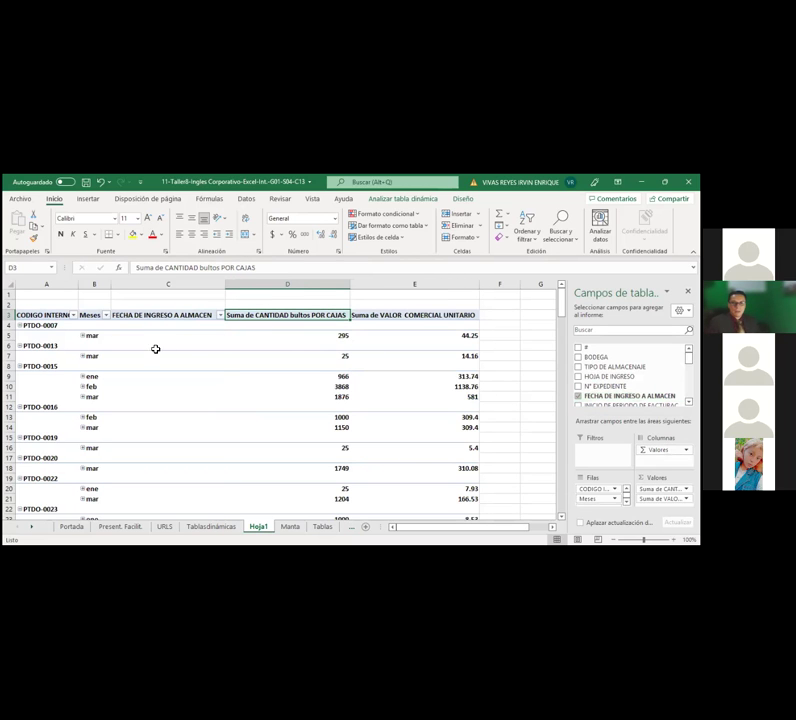
pyautogui.click(135, 327)
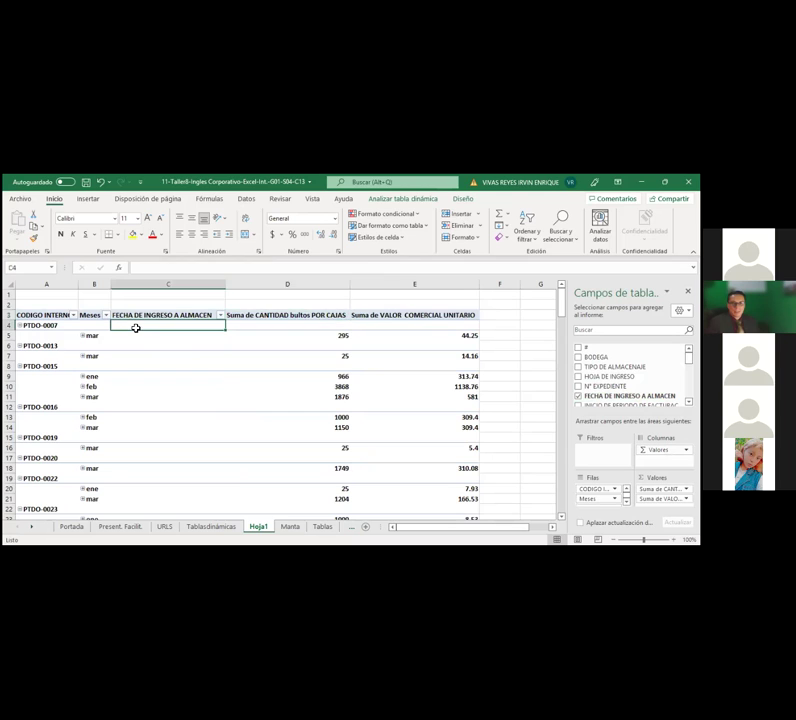
pyautogui.click(89, 345)
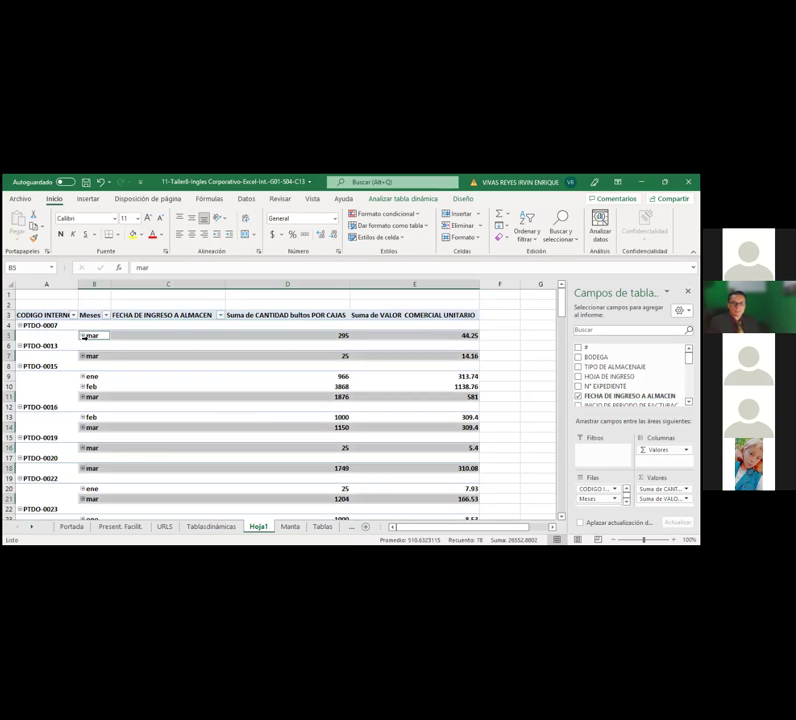
pyautogui.click(108, 366)
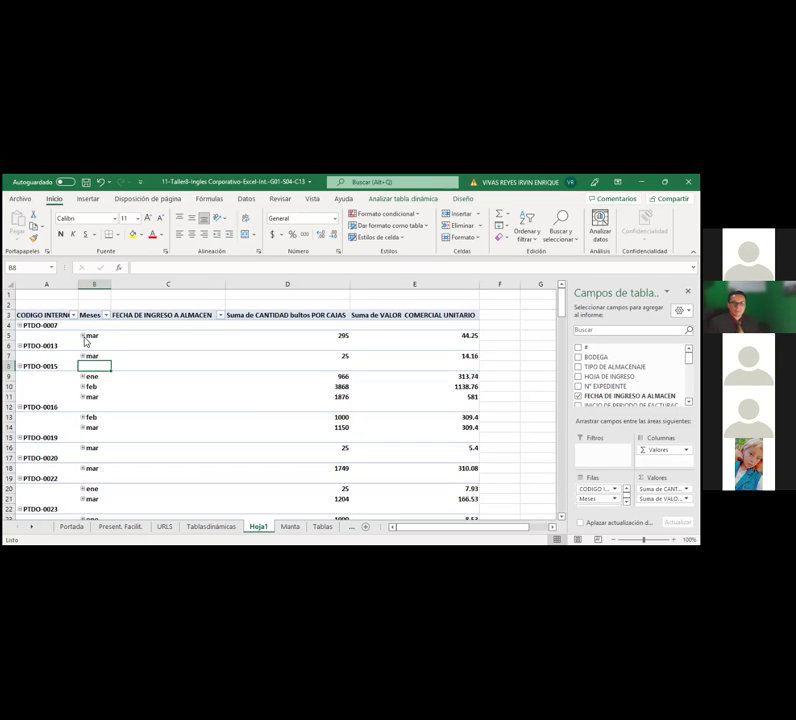
pyautogui.click(84, 339)
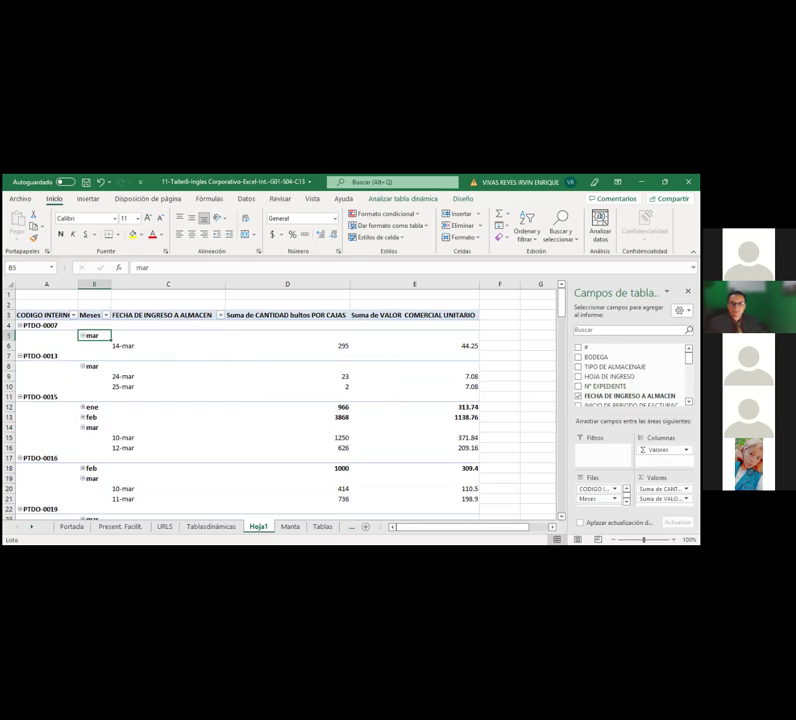
# - Try DESCRIPCION DE PRODUCTO as the last row field, after FECHA DE INGRESO A ALMACEN, and remove it from the pivot table
pyautogui.scroll(-2, 630, 375)
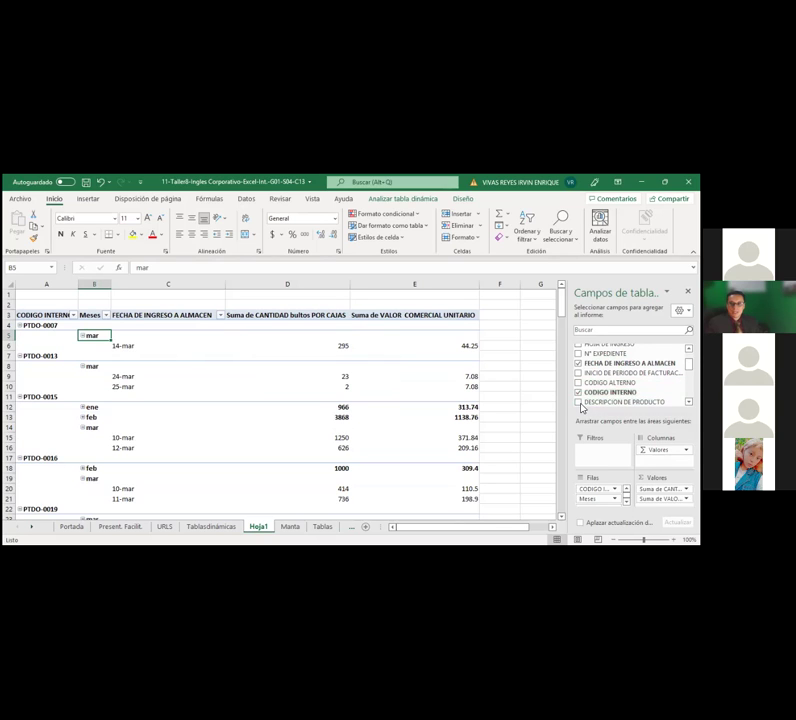
pyautogui.click(578, 402)
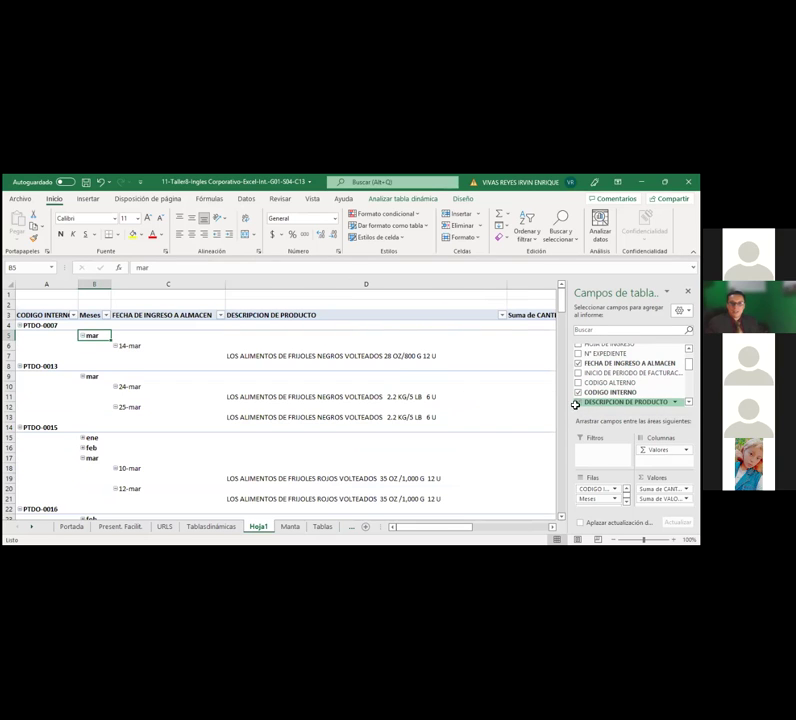
pyautogui.click(328, 355)
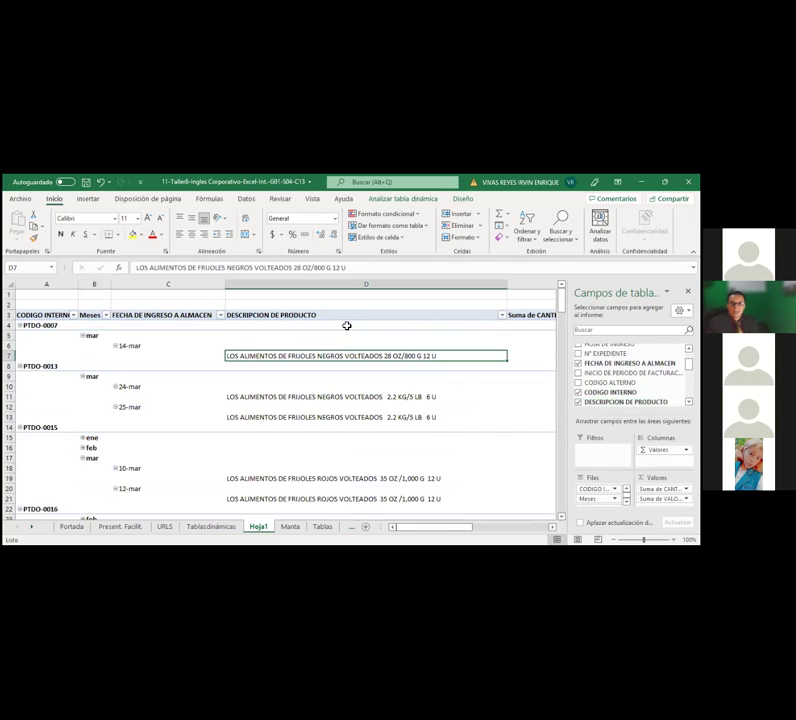
pyautogui.click(333, 315)
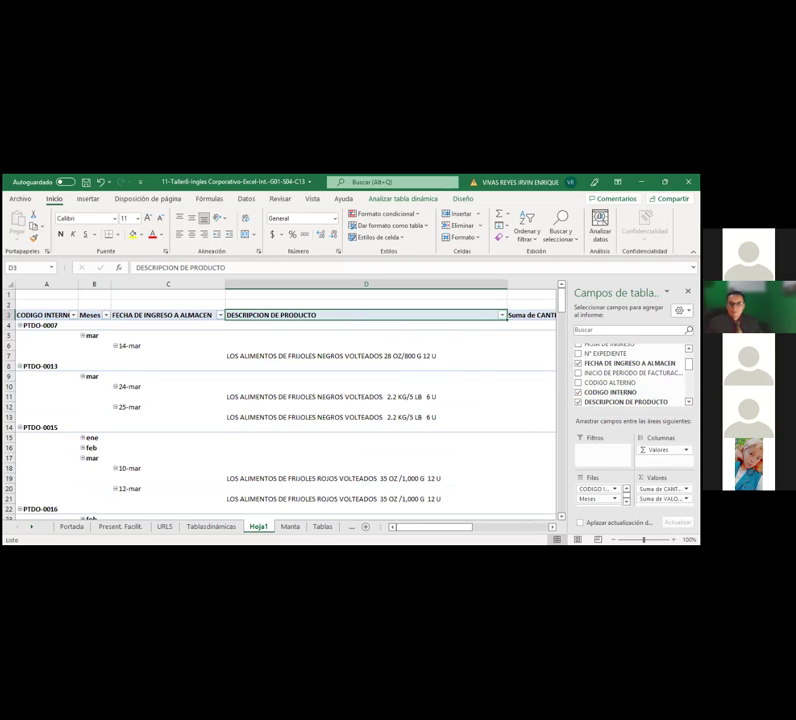
pyautogui.scroll(-1, 598, 493)
pyautogui.scroll(-1, 598, 495)
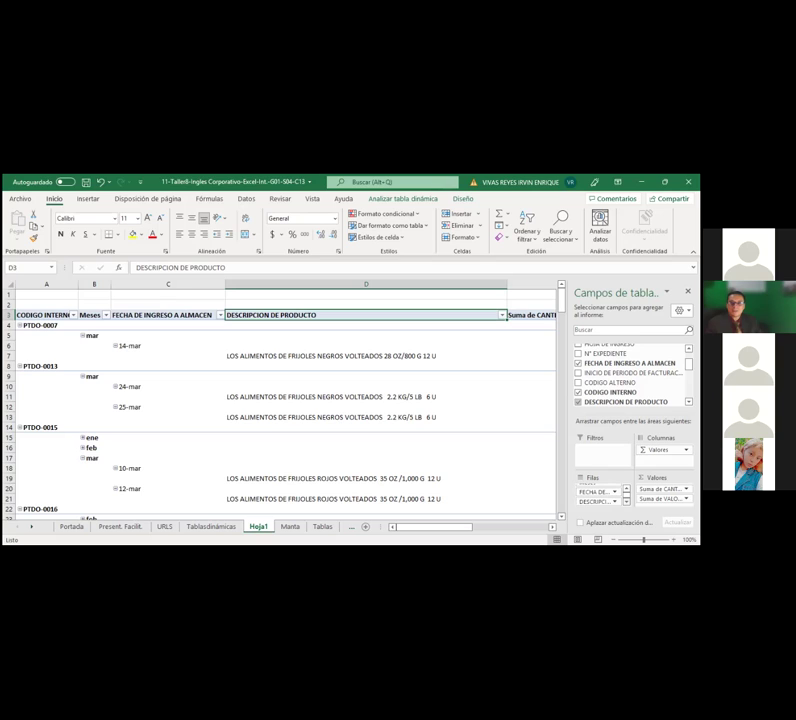
pyautogui.click(448, 343)
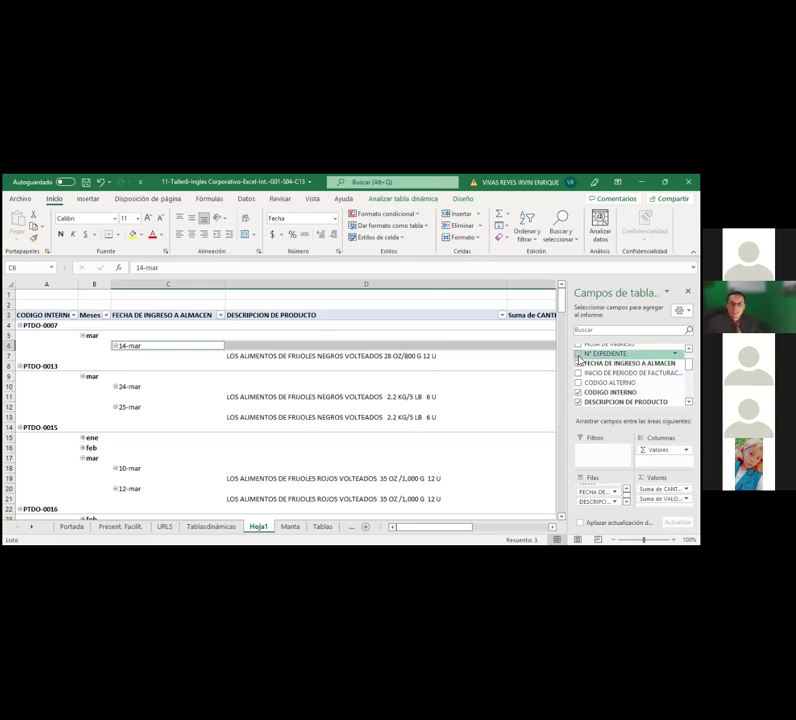
pyautogui.click(578, 403)
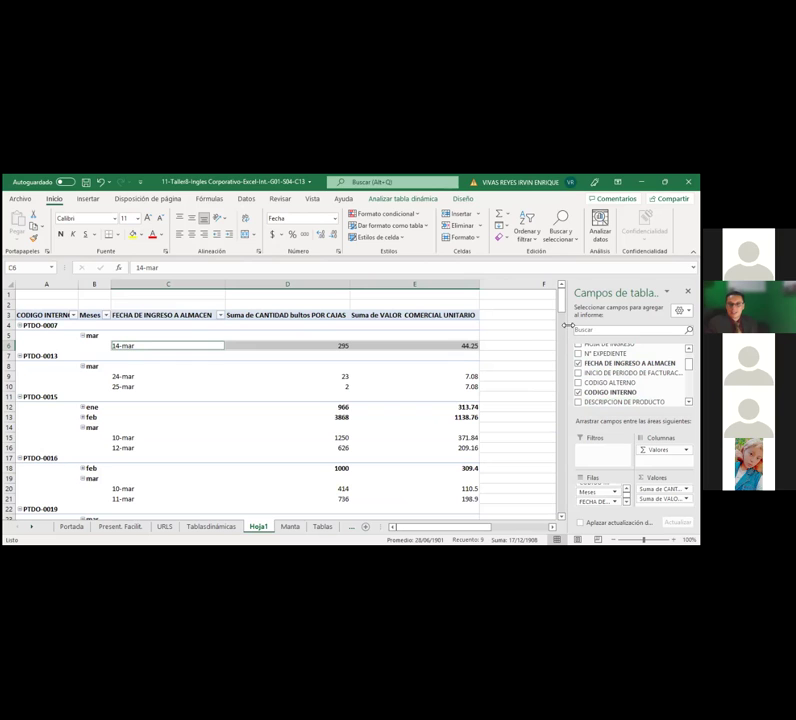
# - Enlarge the pivot field pane and its areas section, and add DESCRIPCION DE PRODUCTO to the rows between CODIGO INTERNO and Meses
pyautogui.moveTo(567, 325); pyautogui.dragTo(434, 350)
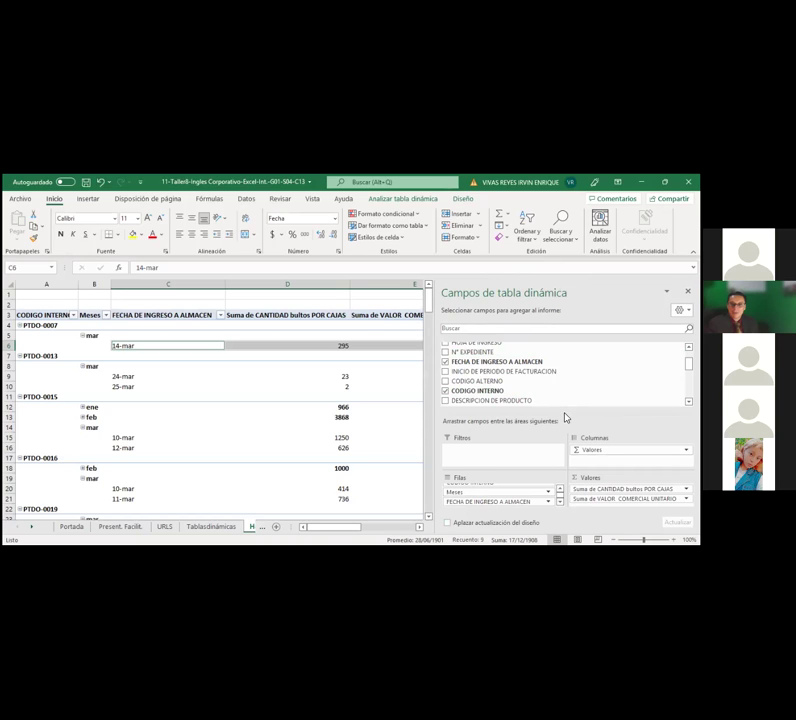
pyautogui.moveTo(565, 400)
pyautogui.mouseDown()
pyautogui.moveTo(565, 358)
pyautogui.moveTo(561, 391)
pyautogui.mouseUp()
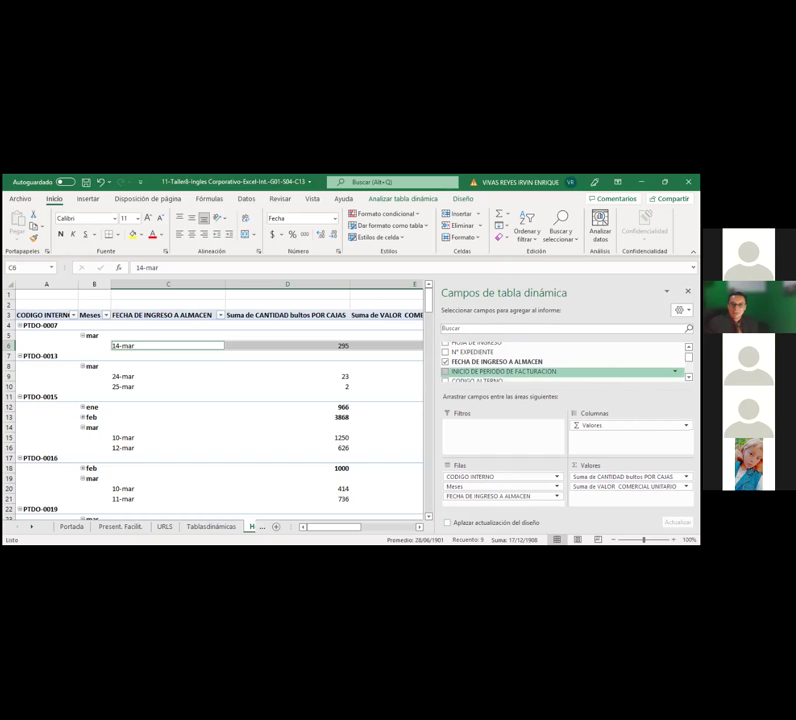
pyautogui.scroll(-1, 560, 360)
pyautogui.scroll(-3, 560, 365)
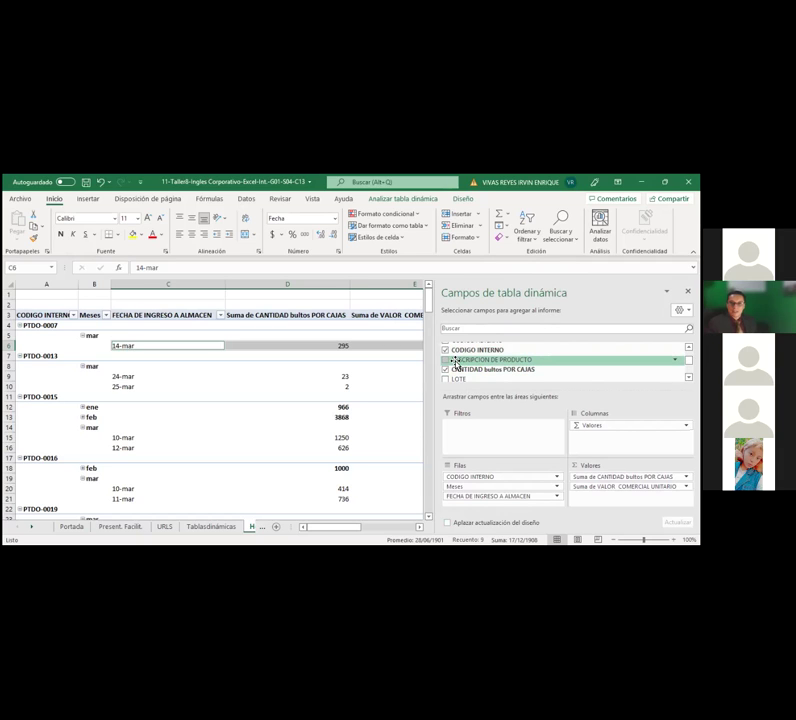
pyautogui.moveTo(455, 362); pyautogui.dragTo(485, 487)
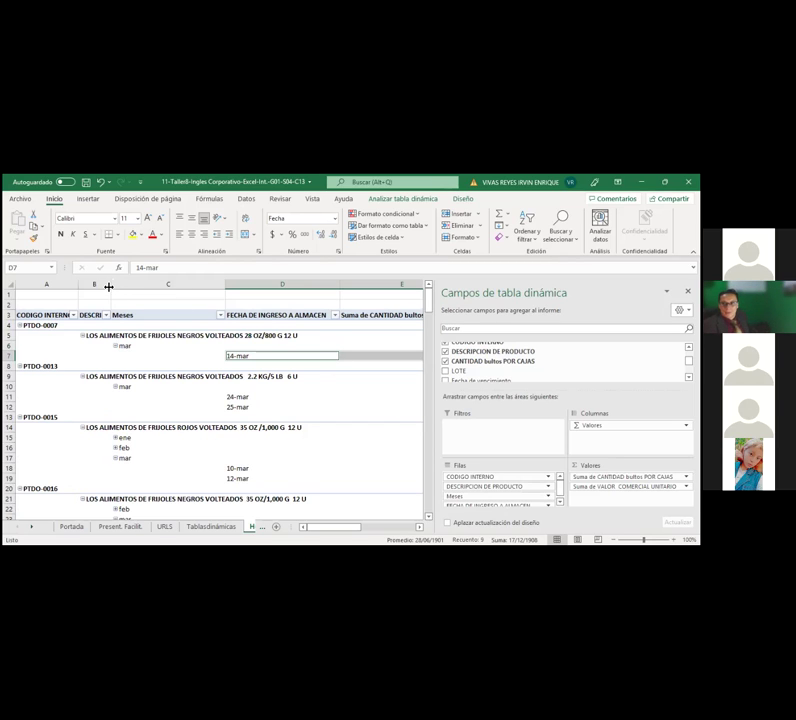
# - Widen column B to fit the product descriptions and look across the pivot table's remaining columns
pyautogui.moveTo(108, 287); pyautogui.dragTo(421, 531)
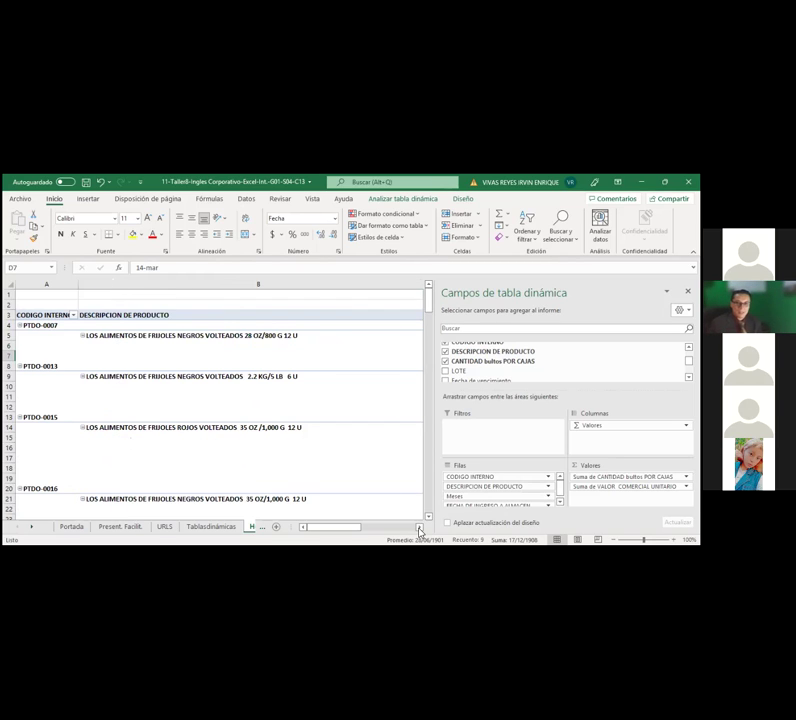
pyautogui.click(420, 531)
pyautogui.click(420, 531)
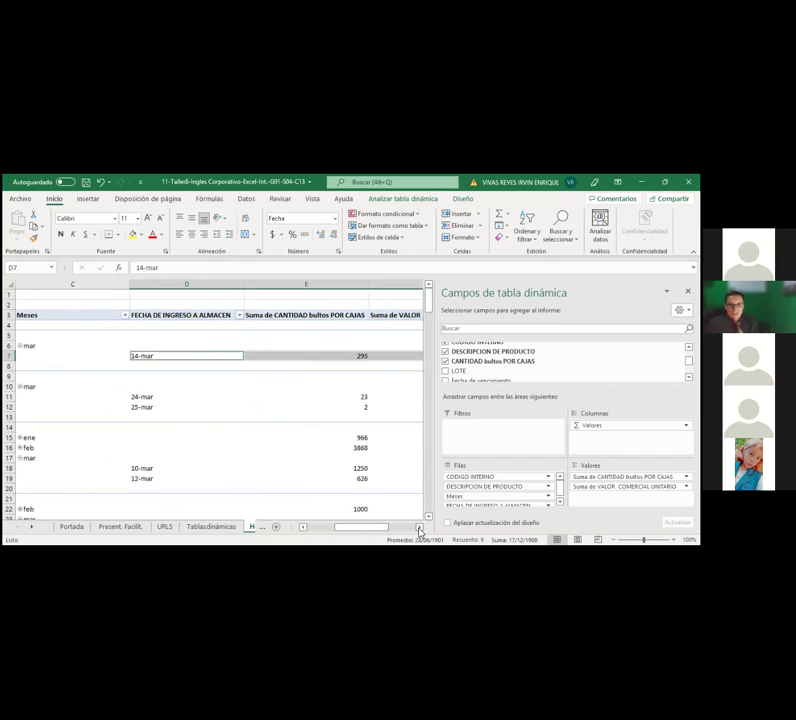
pyautogui.click(420, 530)
pyautogui.moveTo(374, 530); pyautogui.dragTo(313, 528)
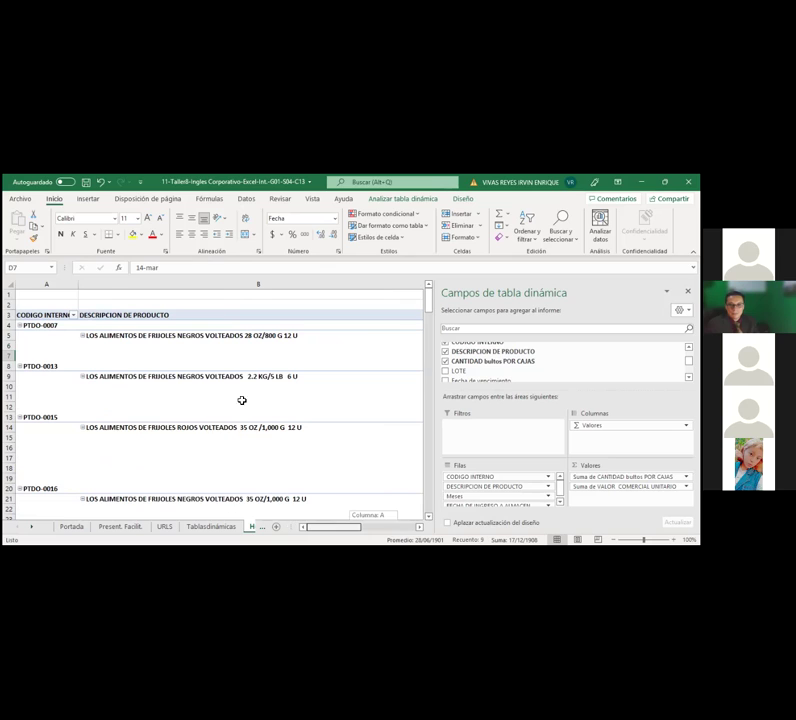
# - Apply the outline form report layout to the pivot table and look across its date and value columns
pyautogui.click(462, 200)
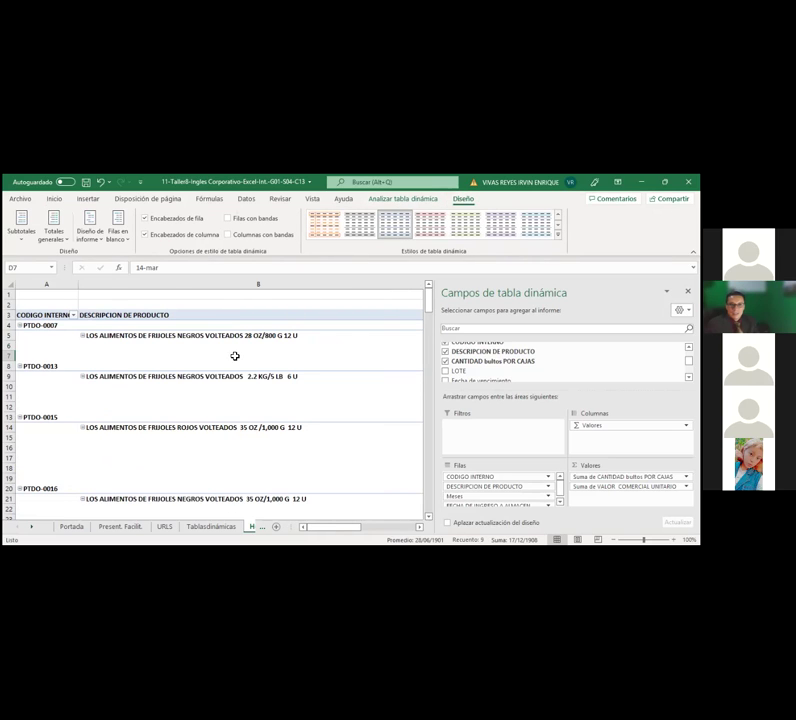
pyautogui.click(295, 297)
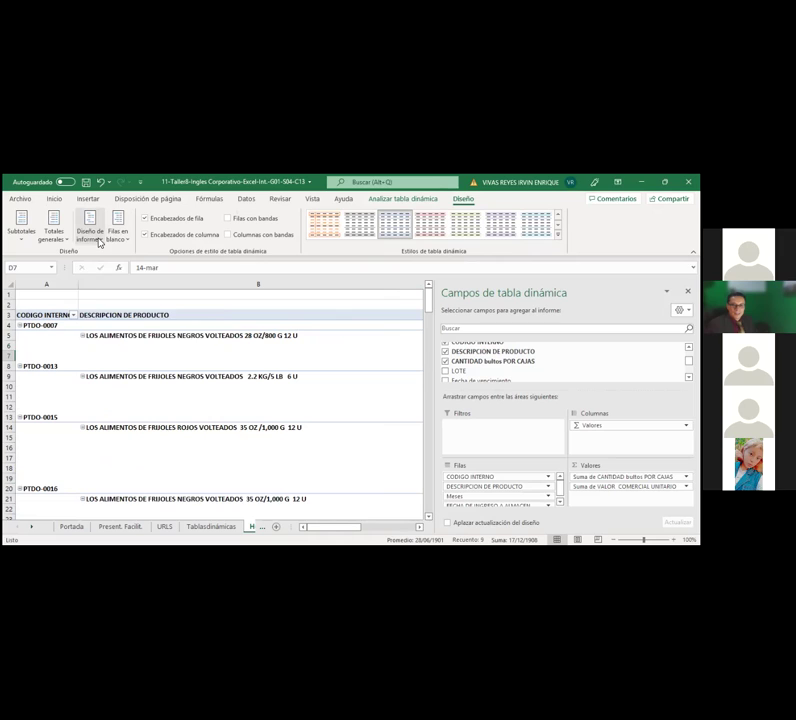
pyautogui.click(99, 240)
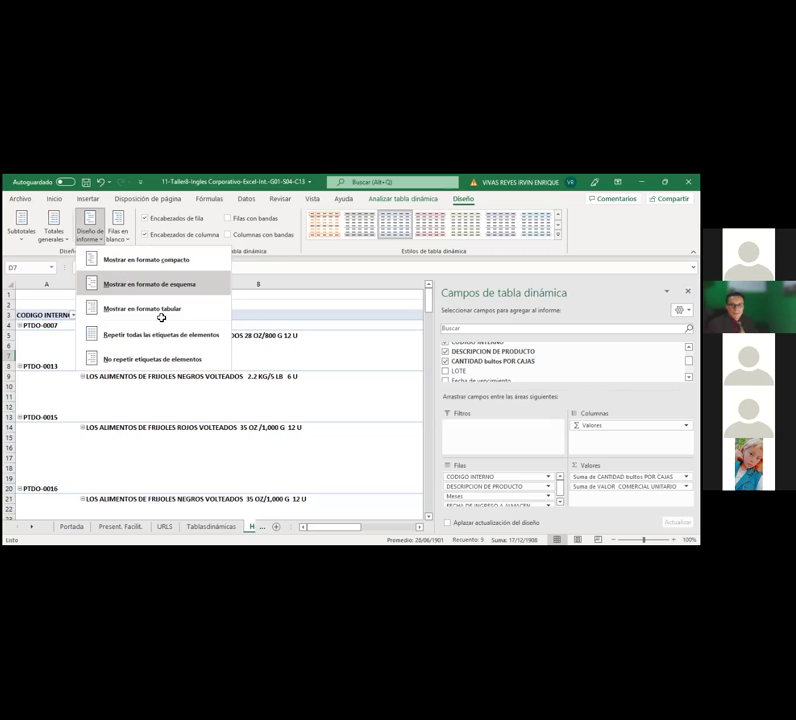
pyautogui.click(126, 285)
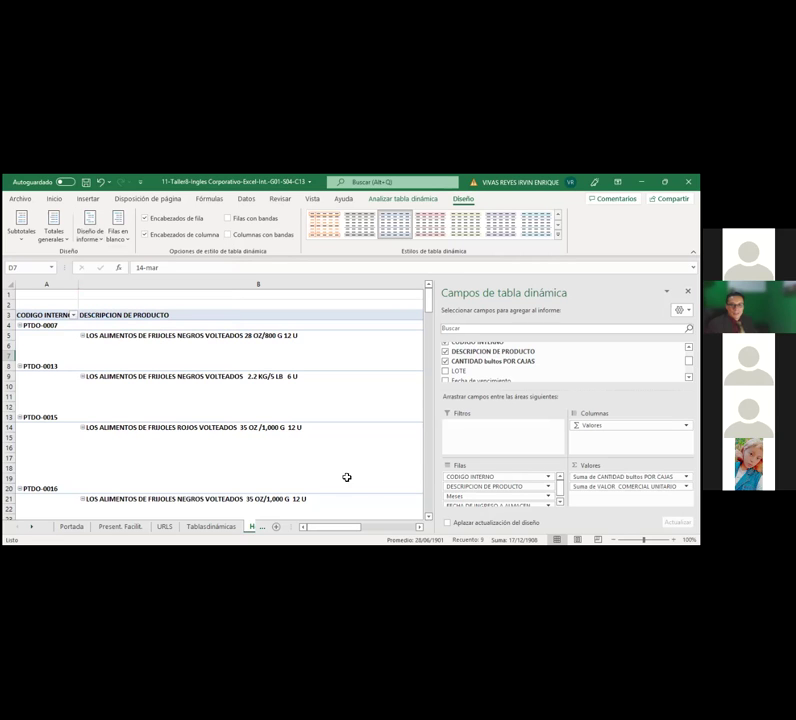
pyautogui.click(420, 529)
pyautogui.click(420, 529)
pyautogui.click(420, 529)
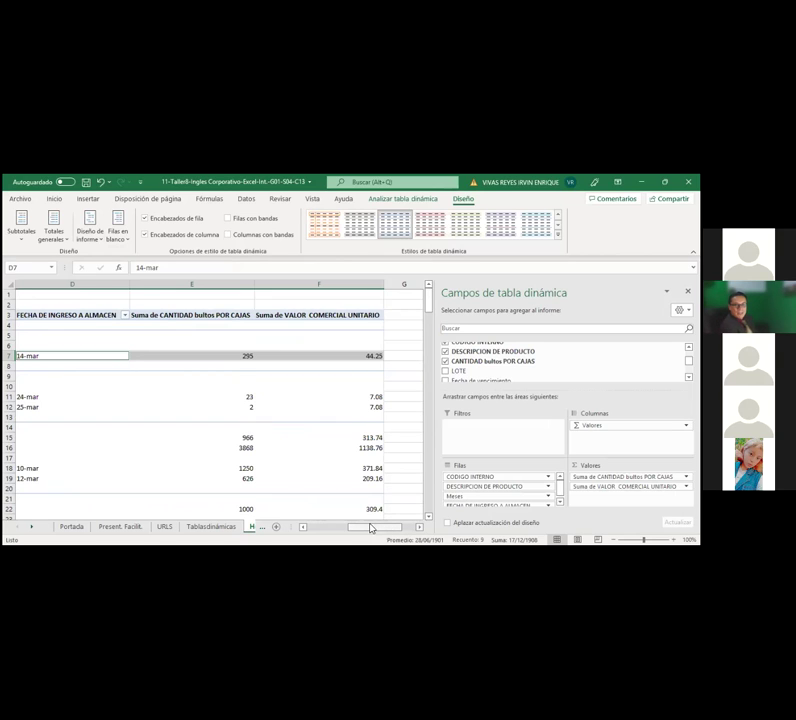
pyautogui.moveTo(385, 524); pyautogui.dragTo(331, 523)
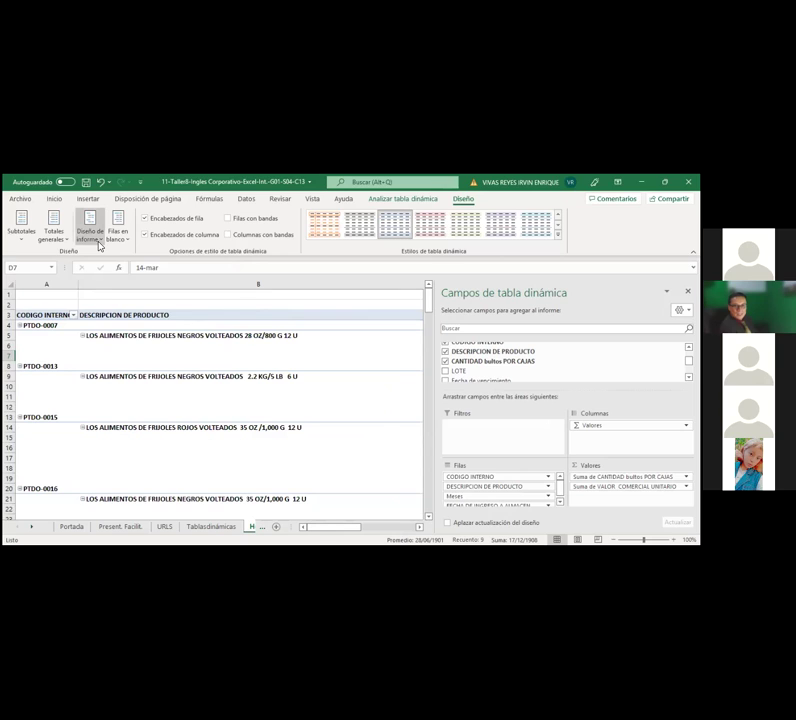
# - Apply the tabular form report layout to the pivot table and look across its month, date and value columns
pyautogui.click(99, 240)
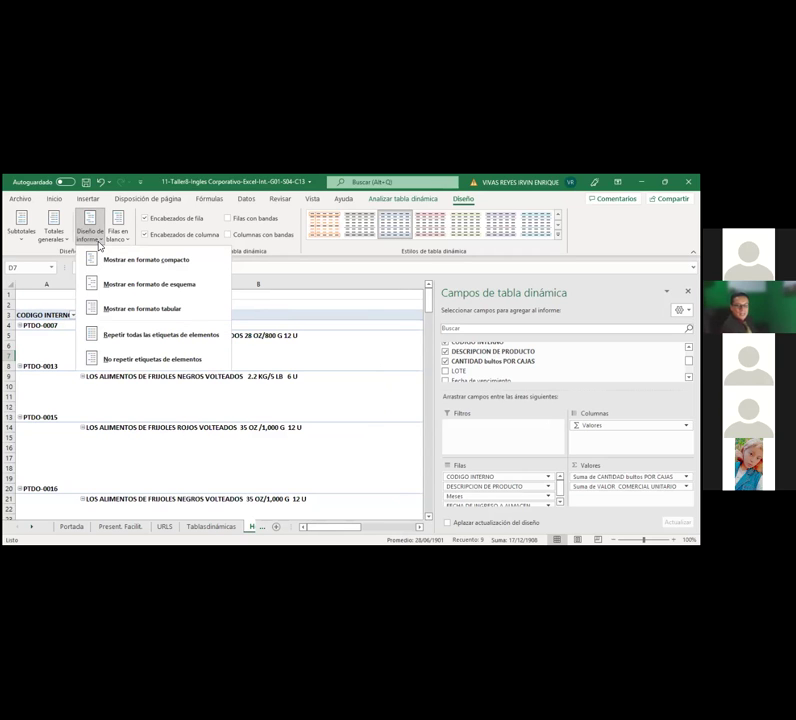
pyautogui.click(122, 307)
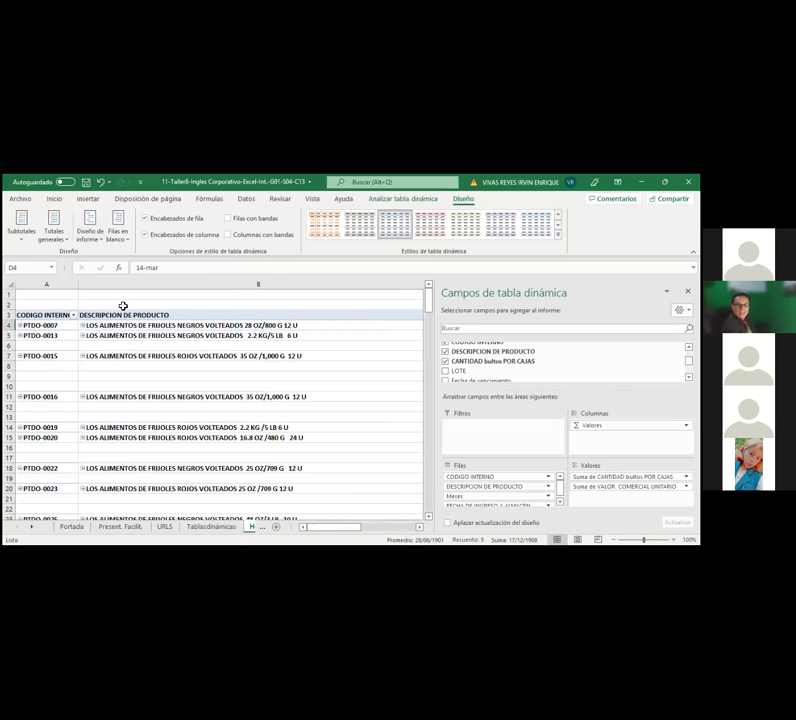
pyautogui.click(418, 528)
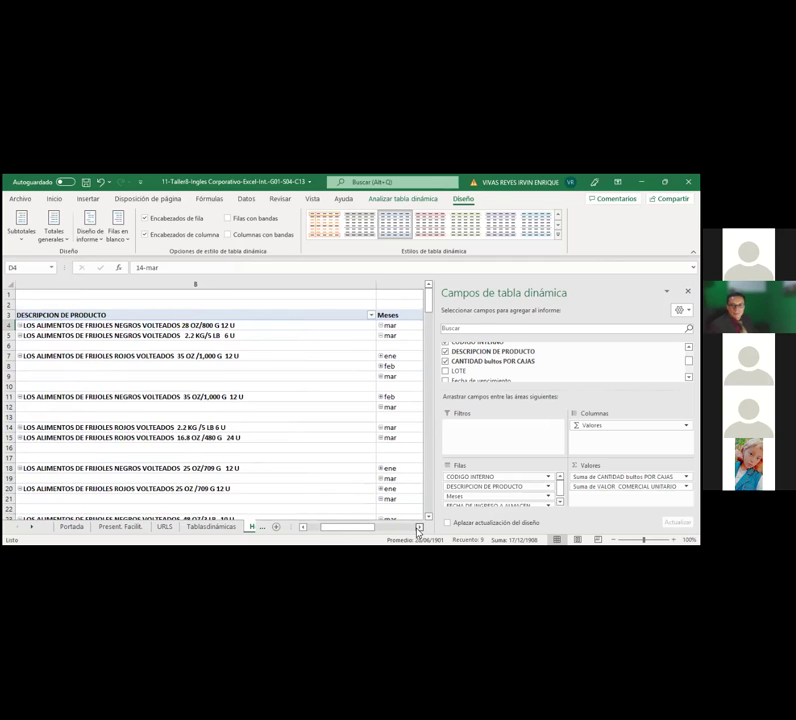
pyautogui.click(418, 528)
pyautogui.click(418, 528)
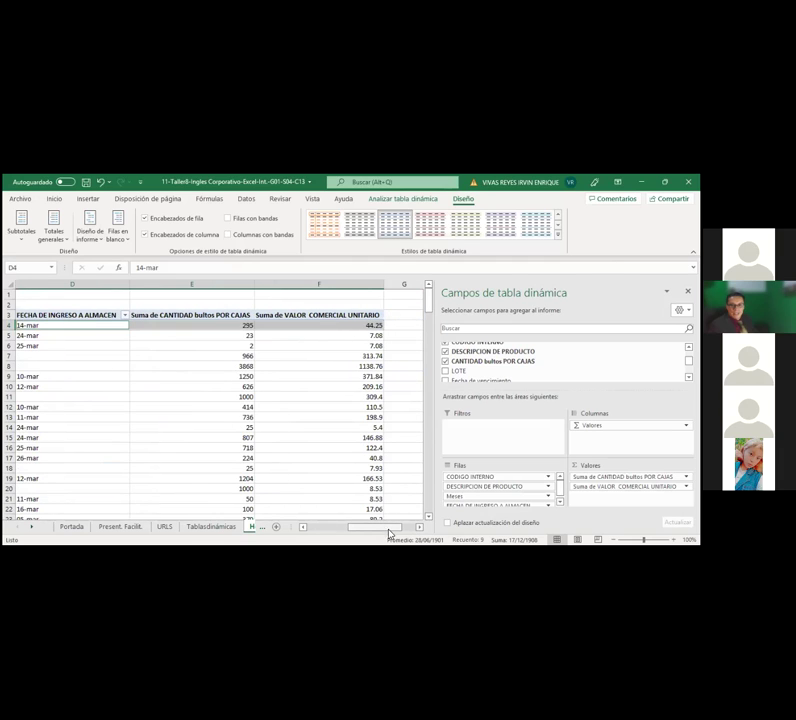
pyautogui.moveTo(387, 528)
pyautogui.mouseDown()
pyautogui.moveTo(371, 530)
pyautogui.moveTo(386, 530)
pyautogui.mouseUp()
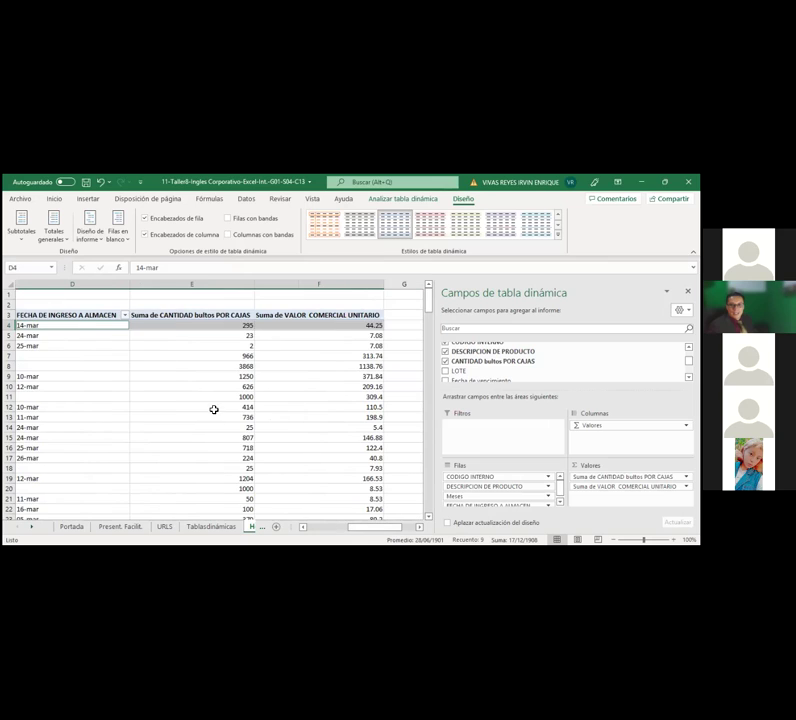
# - Show the source records behind the grand total of CANTIDAD bultos POR CAJAS on a new sheet and return to the pivot table's header
pyautogui.click(221, 316)
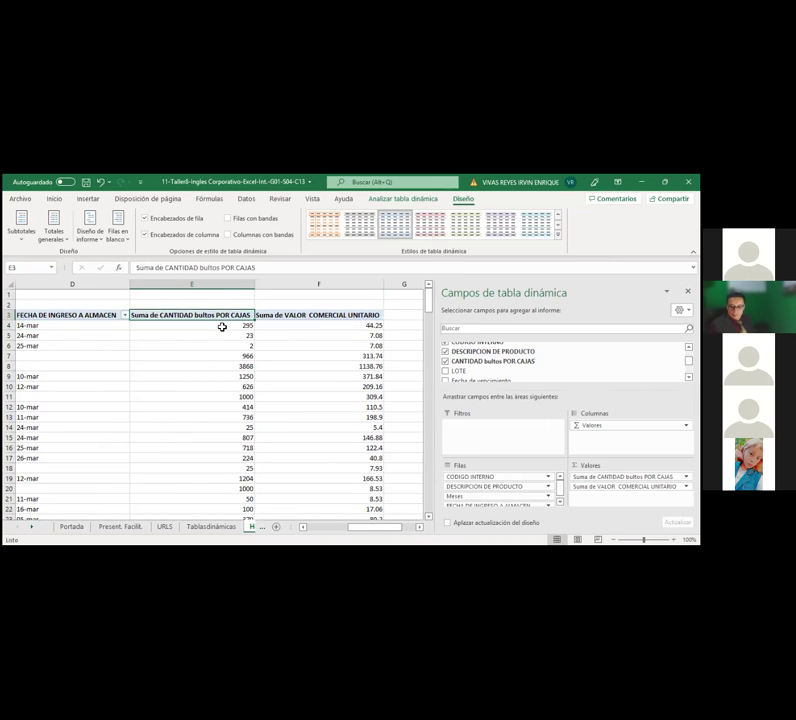
pyautogui.moveTo(223, 327)
pyautogui.hotkey('ctrl', 'Down')
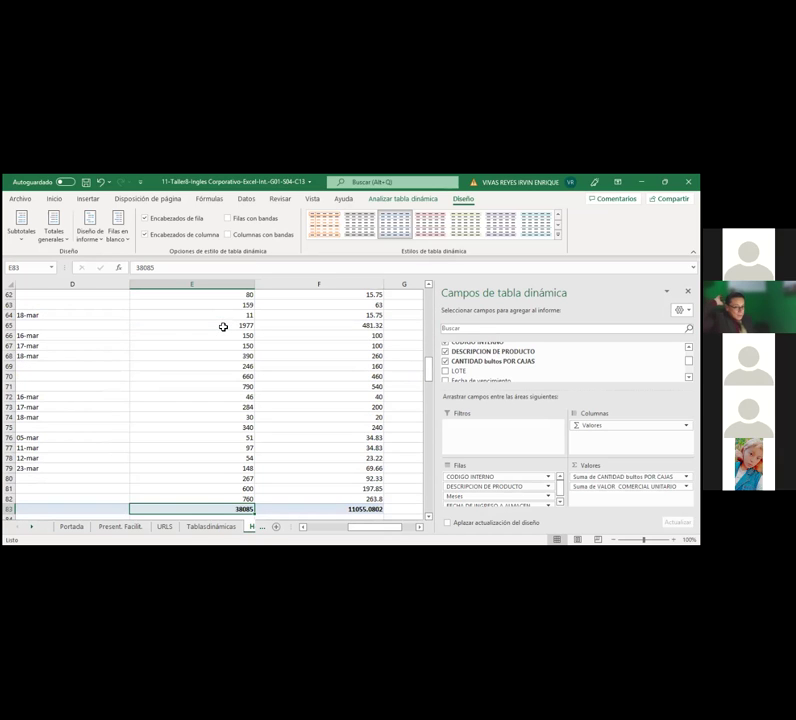
pyautogui.doubleClick(212, 508)
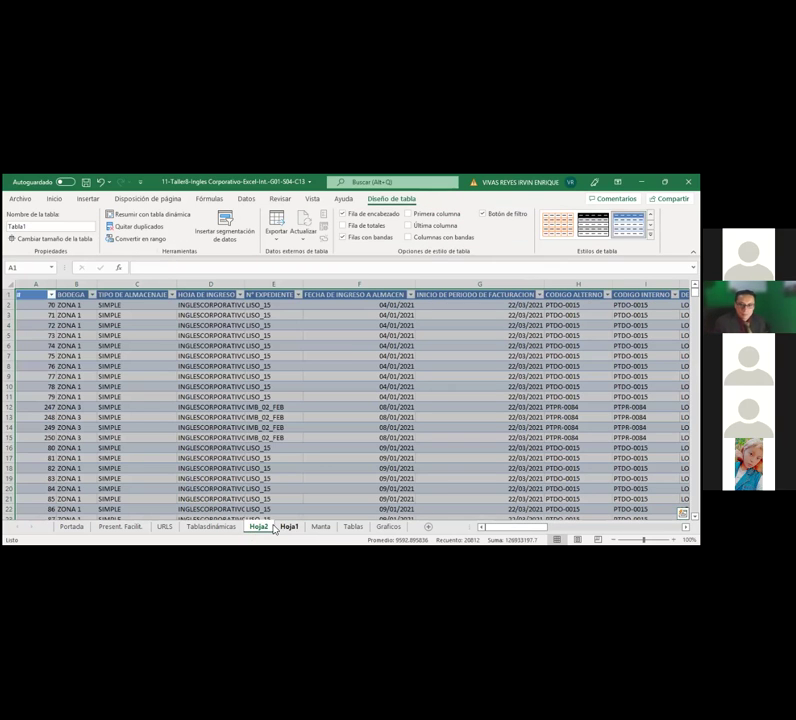
pyautogui.click(285, 526)
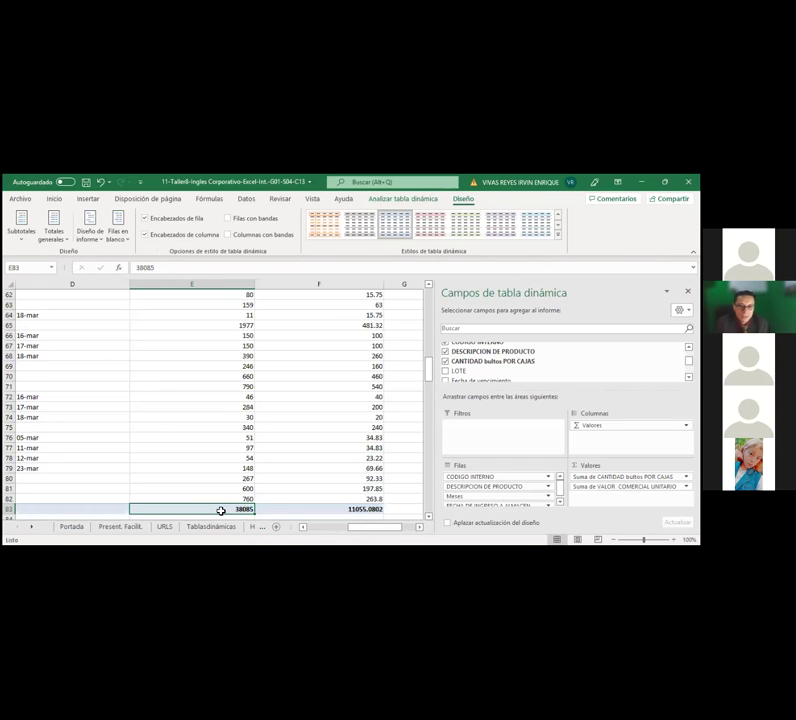
pyautogui.hotkey('ctrl', 'Up')
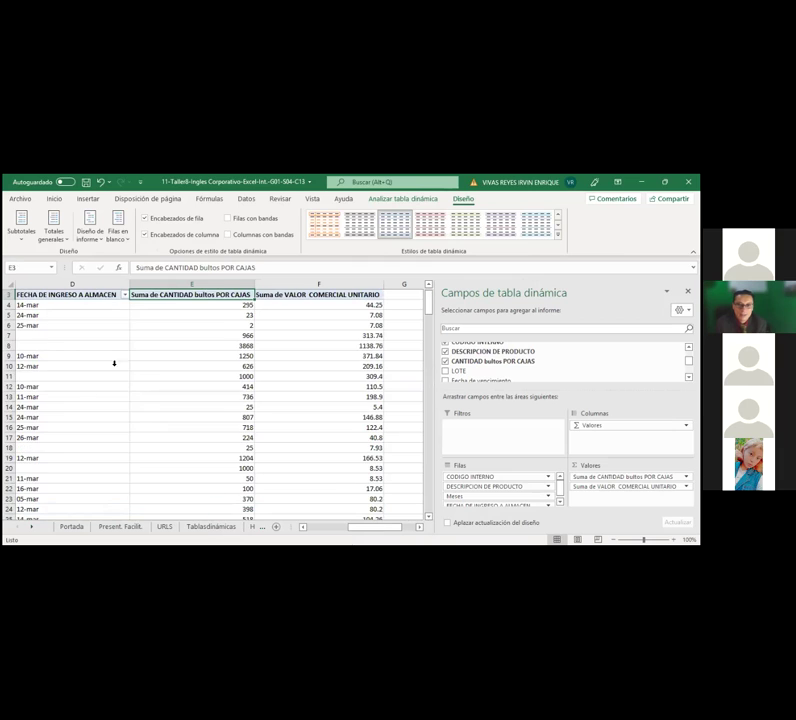
# - Try Unidades as the custom name for the CANTIDAD bultos POR CAJAS value field and summarize the field by Máx
pyautogui.doubleClick(199, 295)
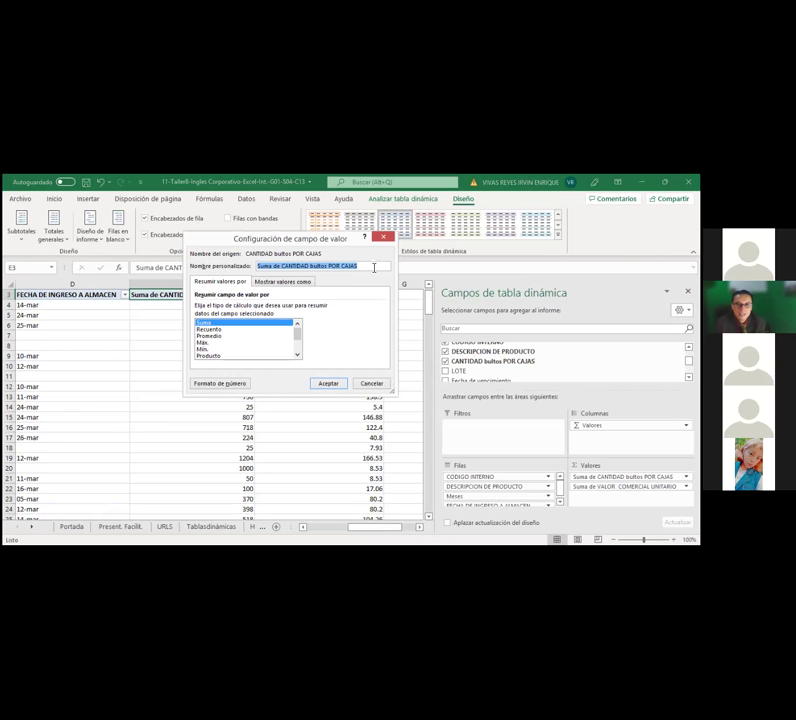
pyautogui.press('BackSpace')
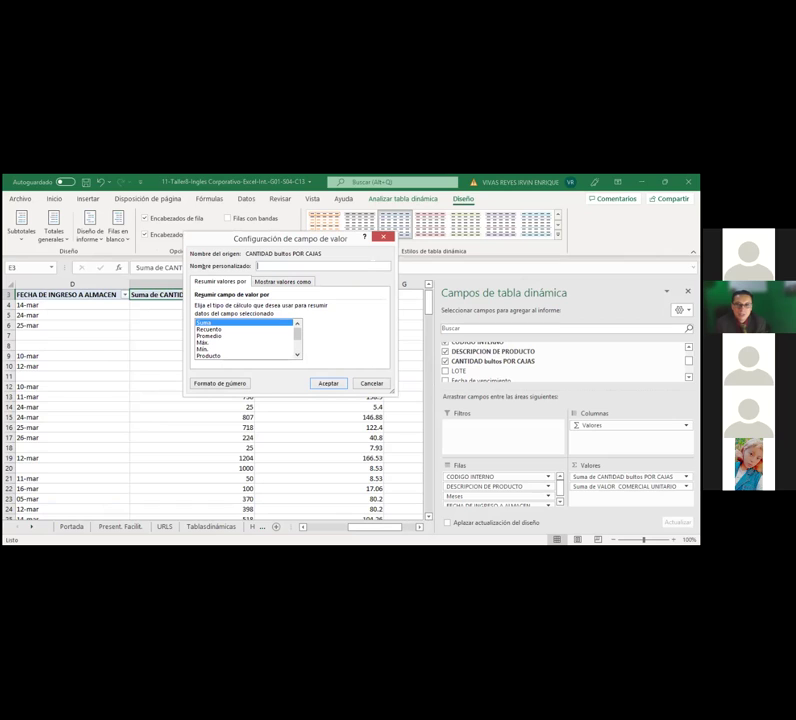
pyautogui.write('Unidades')
pyautogui.click(214, 342)
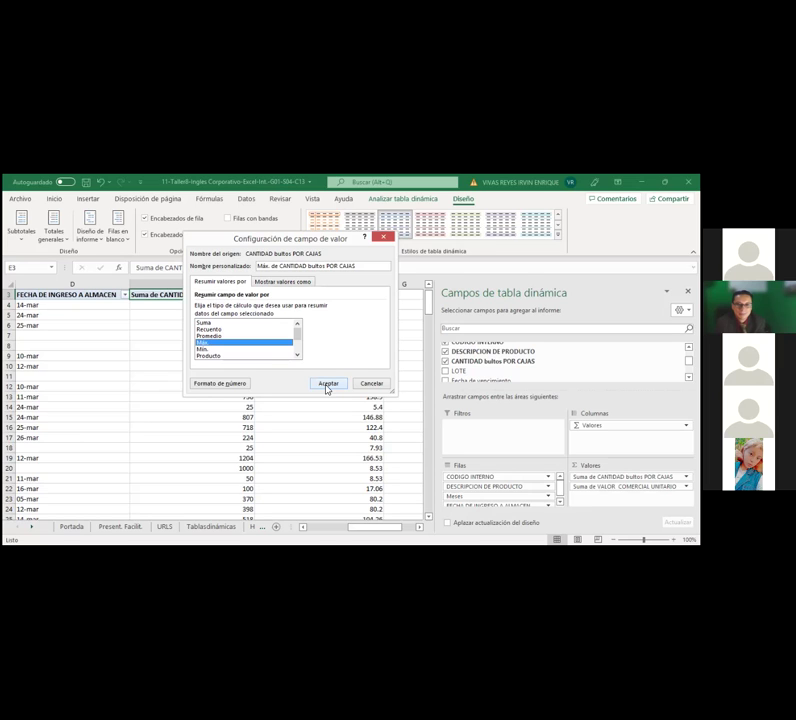
pyautogui.click(327, 384)
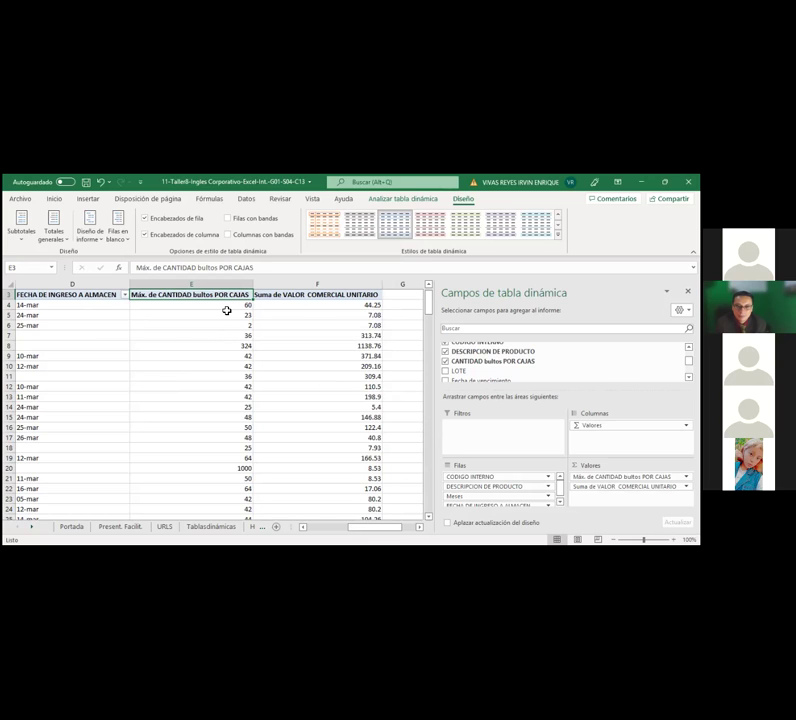
pyautogui.click(161, 308)
pyautogui.press('Up')
# - Examine the Manta sheet's source columns up to TOTAL A FACTURAR, including the values in the first data row
pyautogui.click(236, 527)
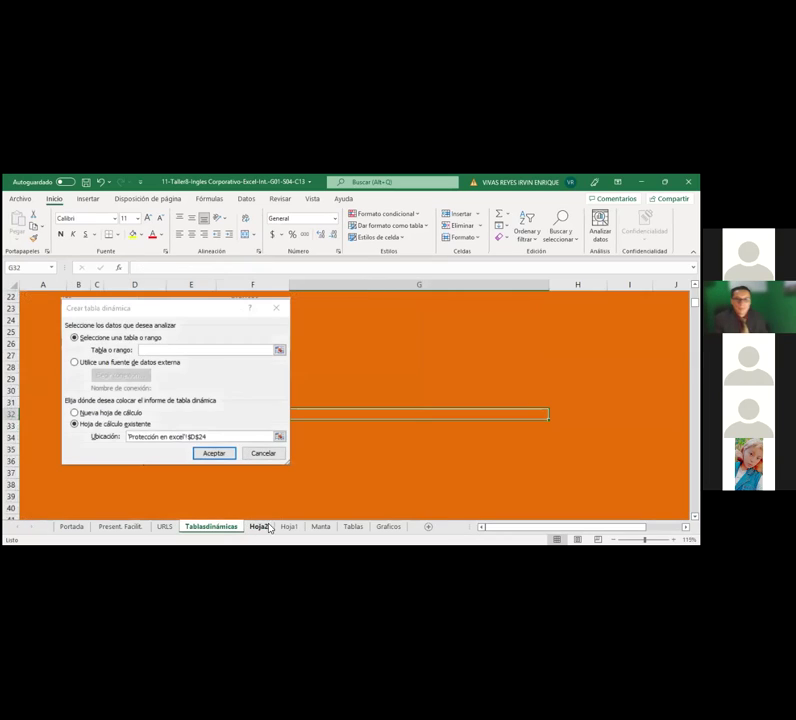
pyautogui.click(316, 527)
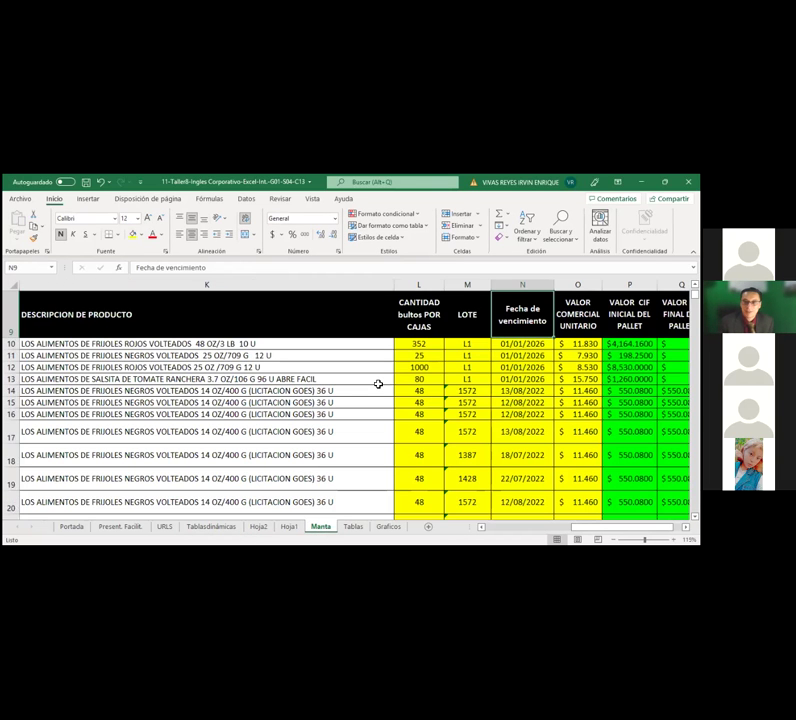
pyautogui.hotkey('ctrl', 'Right')
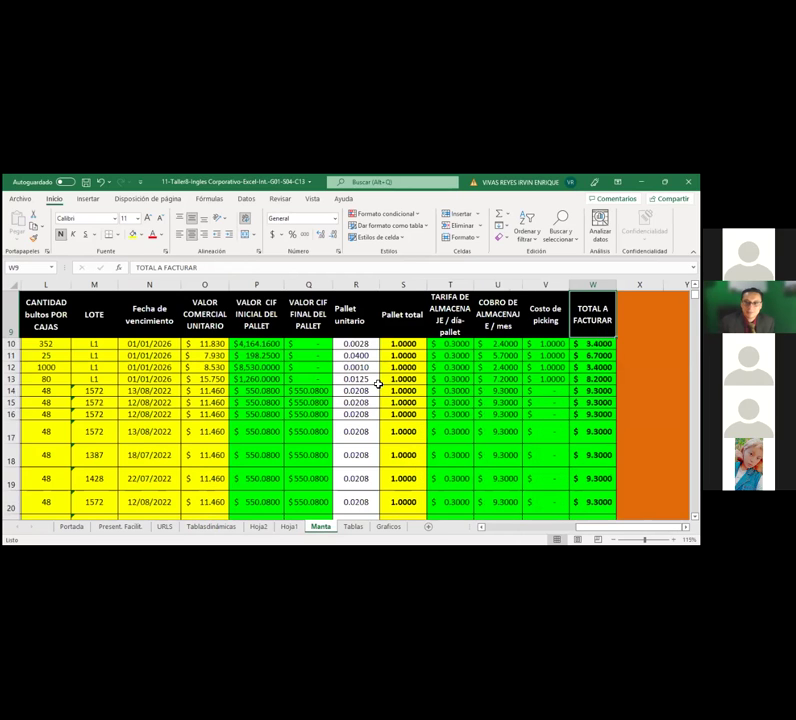
pyautogui.press('Down')
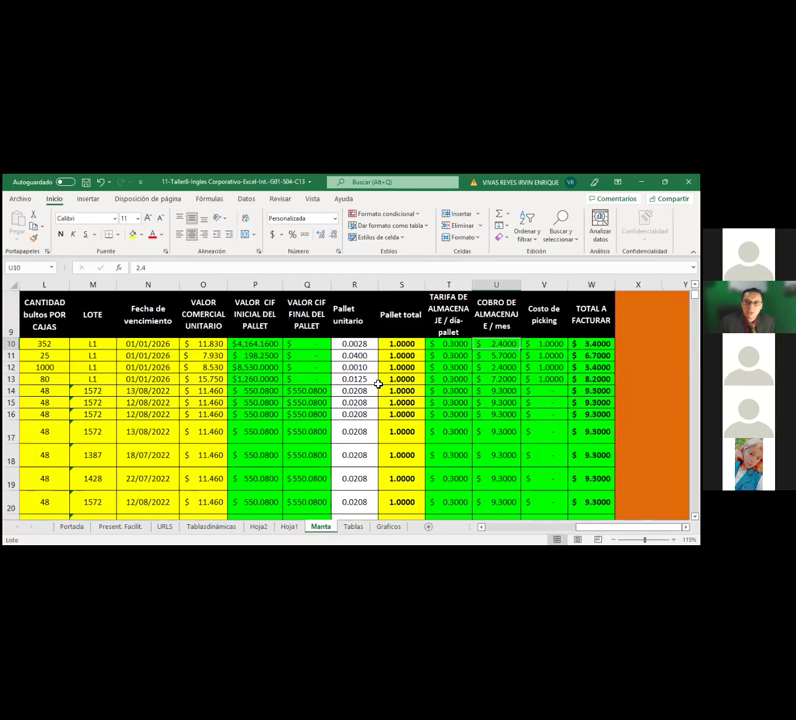
pyautogui.press('Left')
pyautogui.press('Left')
pyautogui.press('Left')
pyautogui.press('Right')
pyautogui.press('Right')
pyautogui.press('Right')
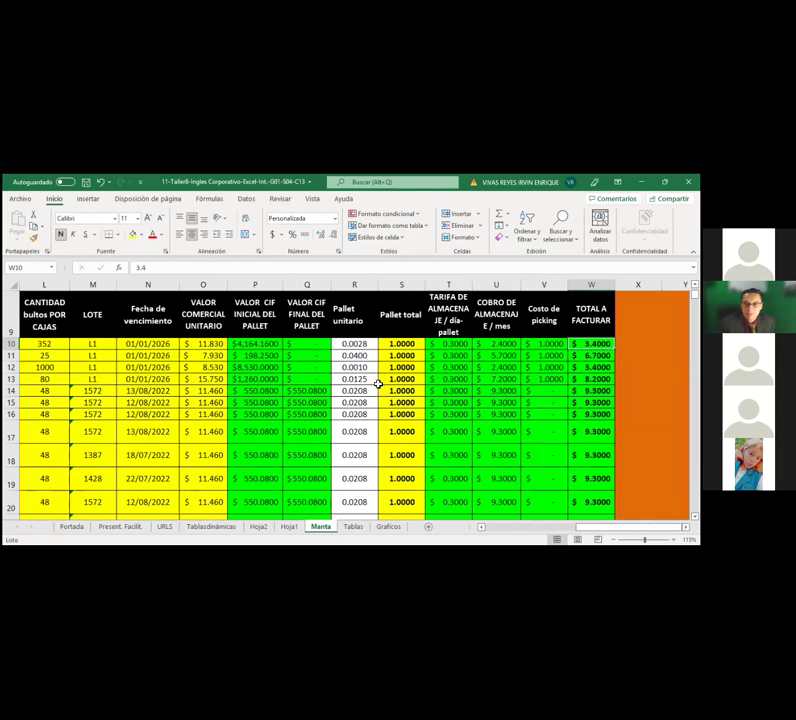
pyautogui.press('Up')
pyautogui.press('Down')
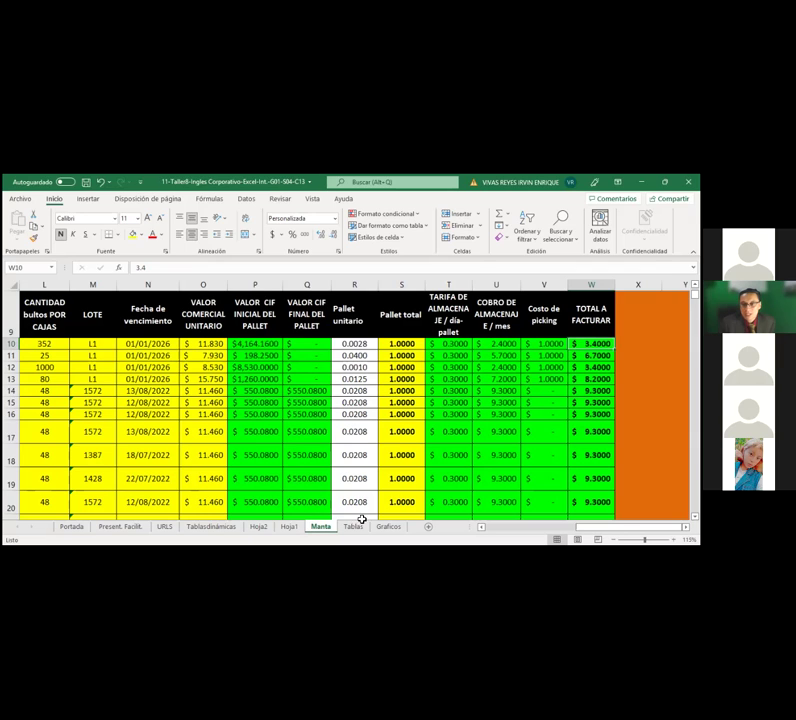
# - Create a blank pivot table from the Manta data through the recommended pivot tables and look through its available fields
pyautogui.click(90, 199)
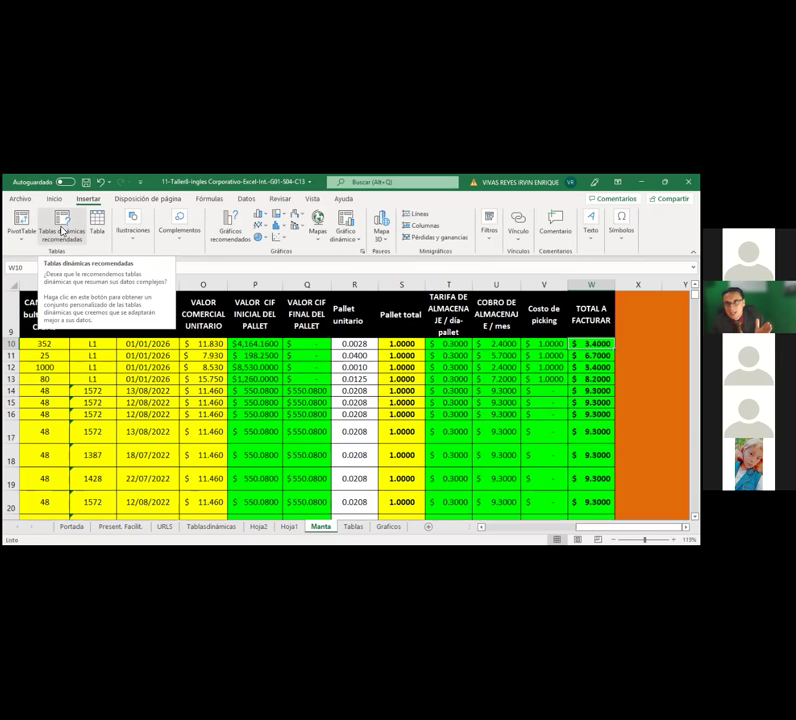
pyautogui.click(62, 230)
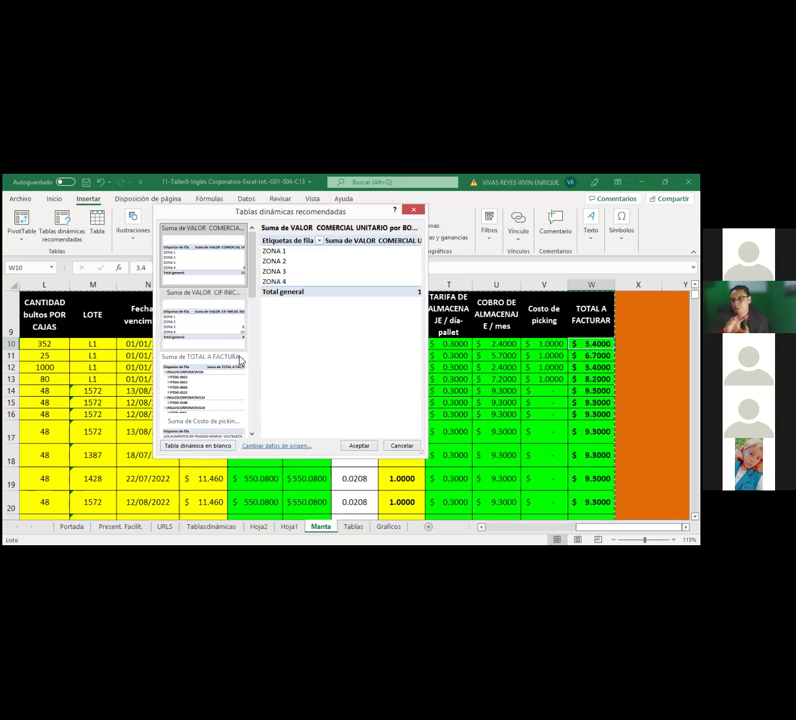
pyautogui.click(207, 447)
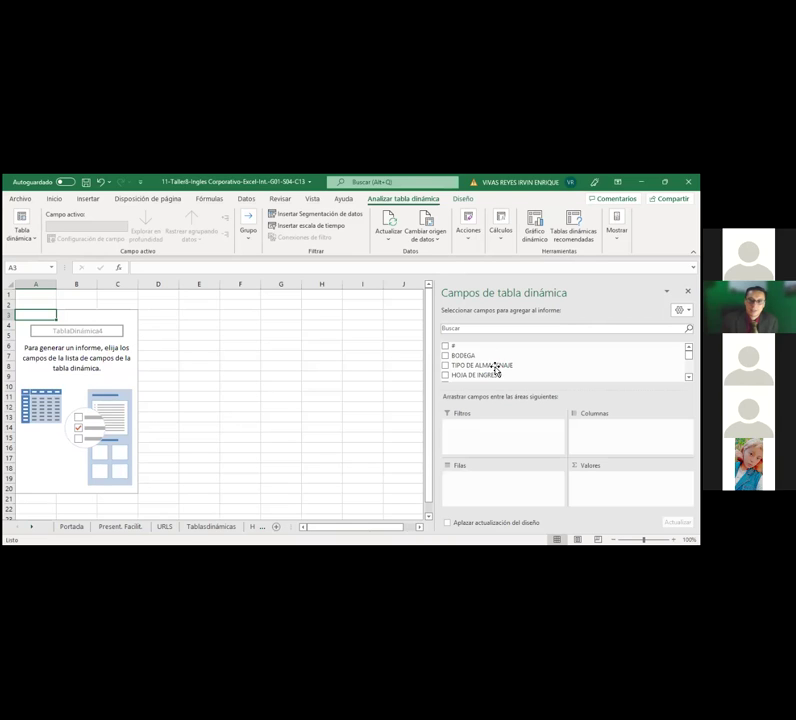
pyautogui.scroll(-2, 560, 362)
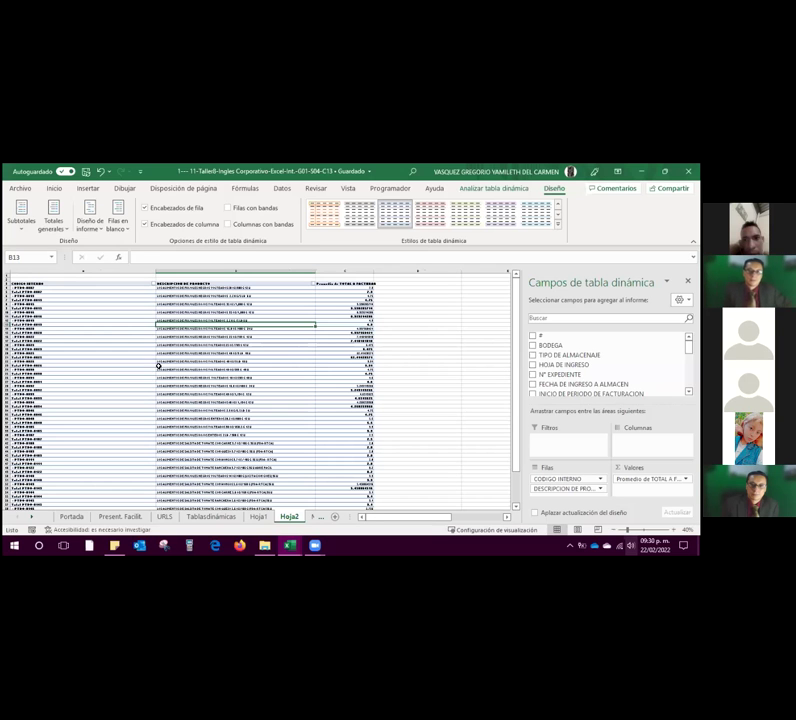
# - Try the compact form report layout on the Hoja2 pivot table of average TOTAL A FACTURAR by internal code and product
pyautogui.click(237, 340)
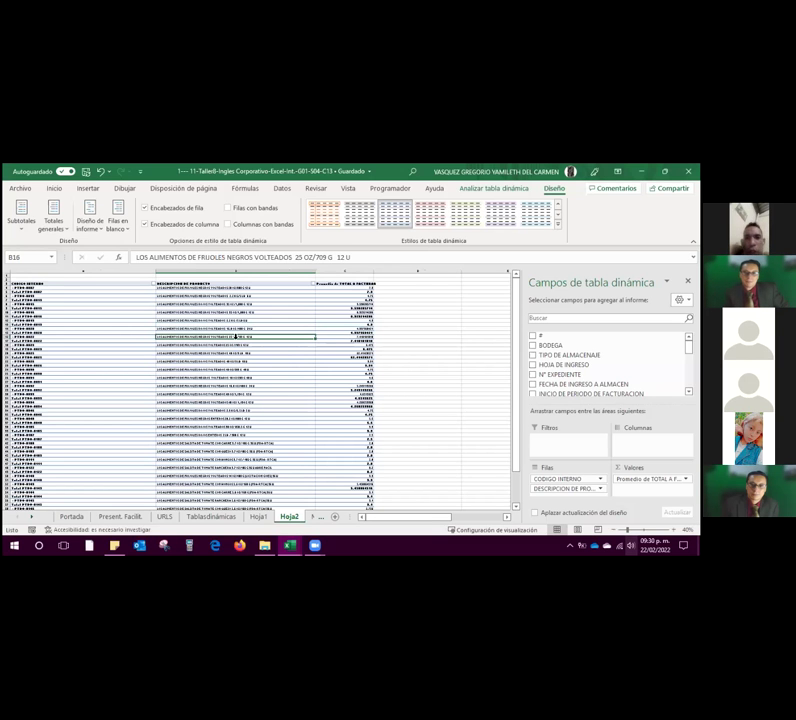
pyautogui.scroll(3, 237, 340)
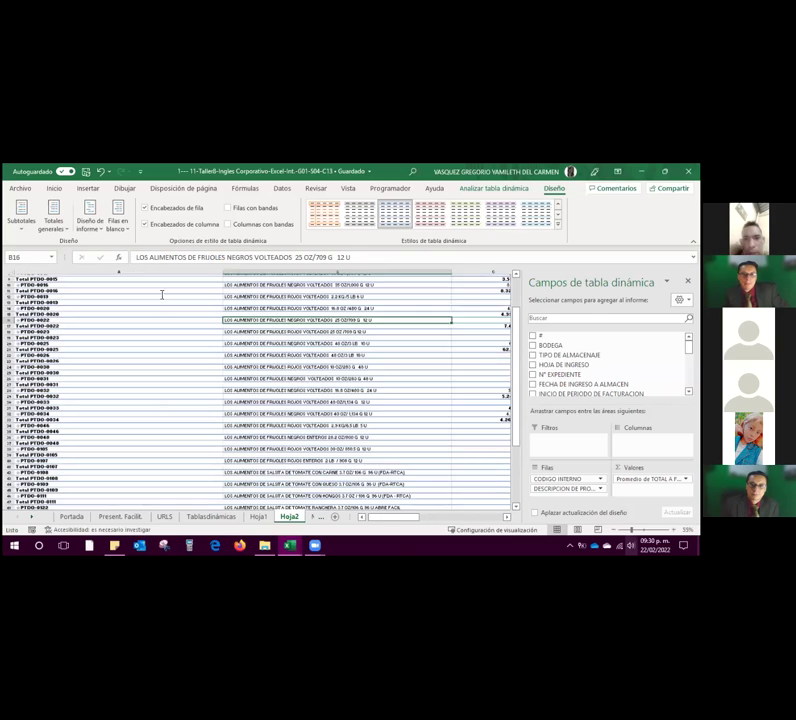
pyautogui.click(89, 220)
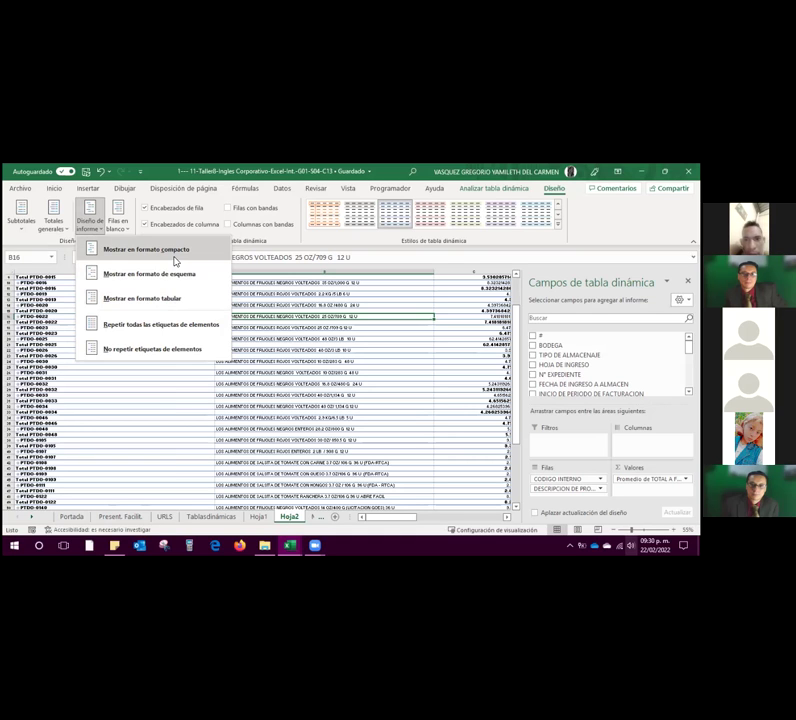
pyautogui.click(176, 259)
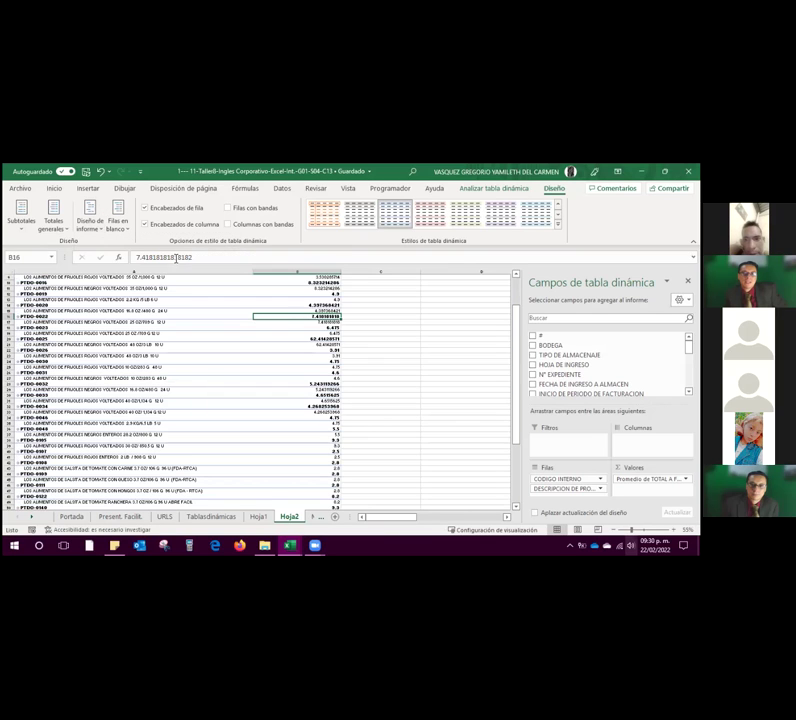
pyautogui.scroll(2, 142, 407)
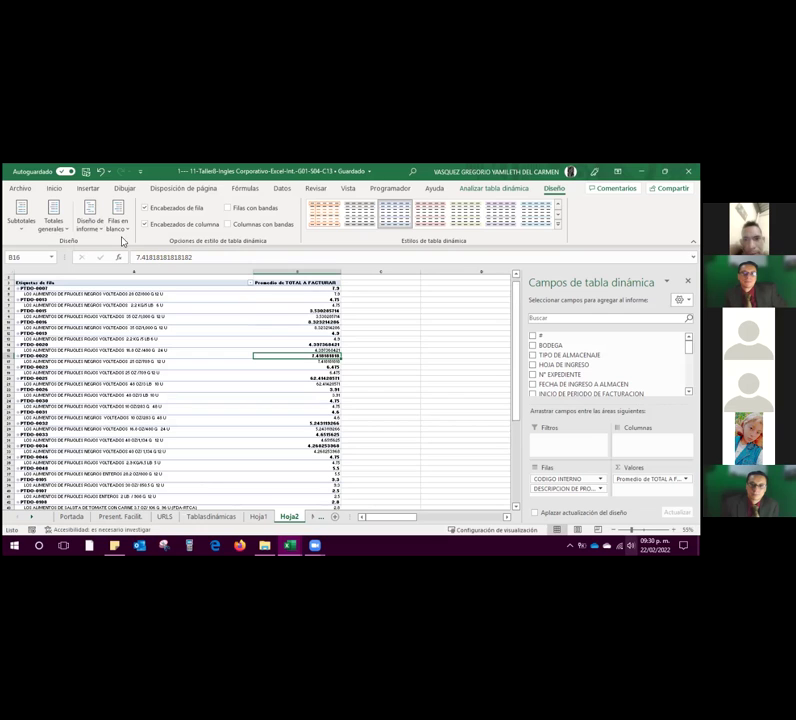
# - Apply the tabular form report layout to the Hoja2 pivot table and review its code, description and average billing columns
pyautogui.click(90, 215)
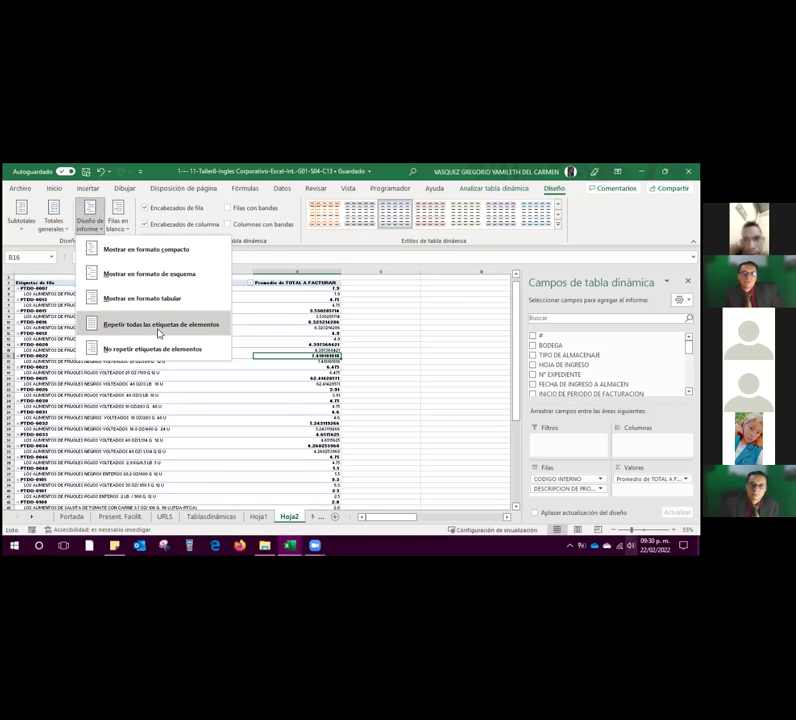
pyautogui.click(186, 300)
pyautogui.hscroll(5, 202, 385)
pyautogui.hscroll(-5, 202, 385)
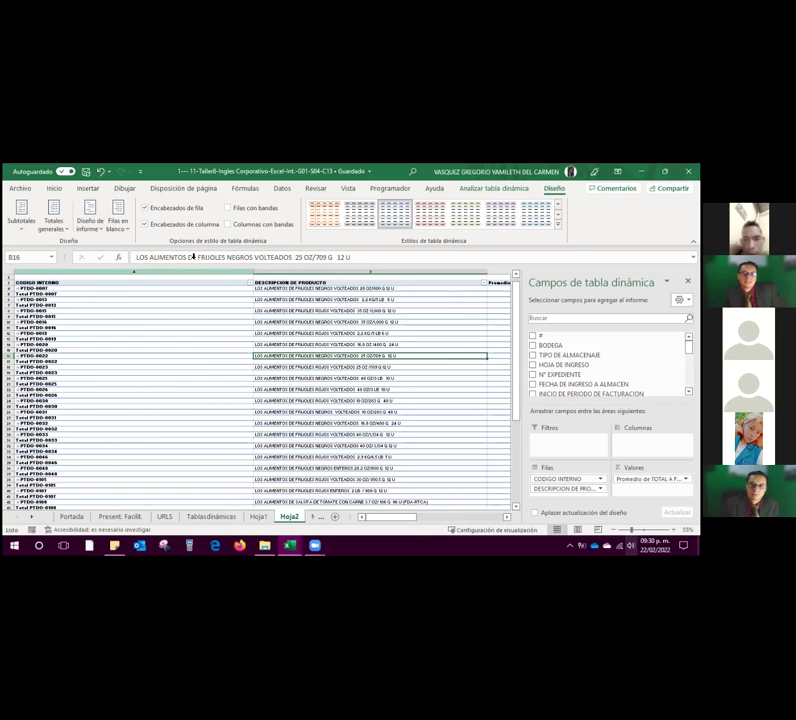
pyautogui.hscroll(5, 334, 363)
pyautogui.hscroll(-5, 334, 364)
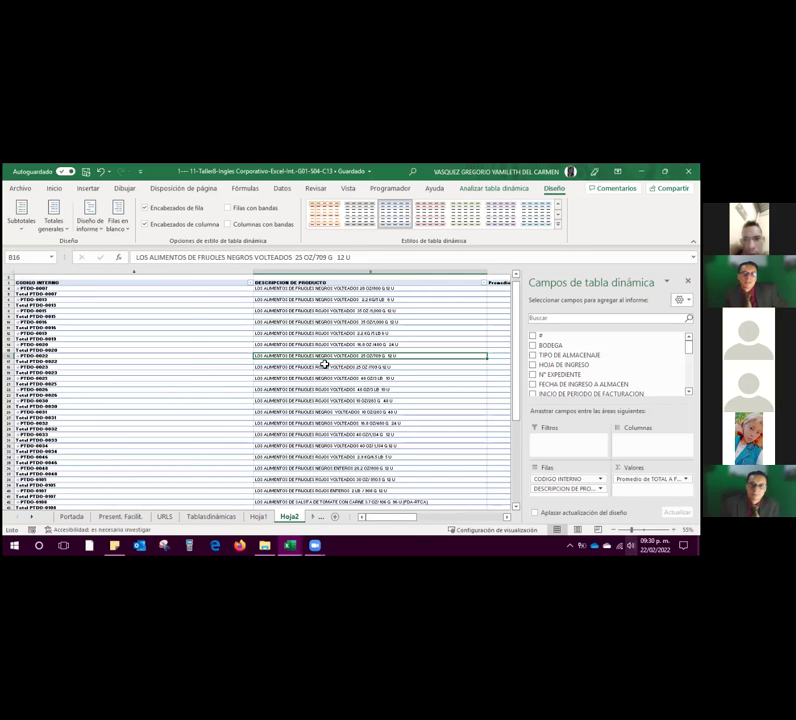
pyautogui.hscroll(3, 325, 363)
pyautogui.scroll(-2, 297, 419)
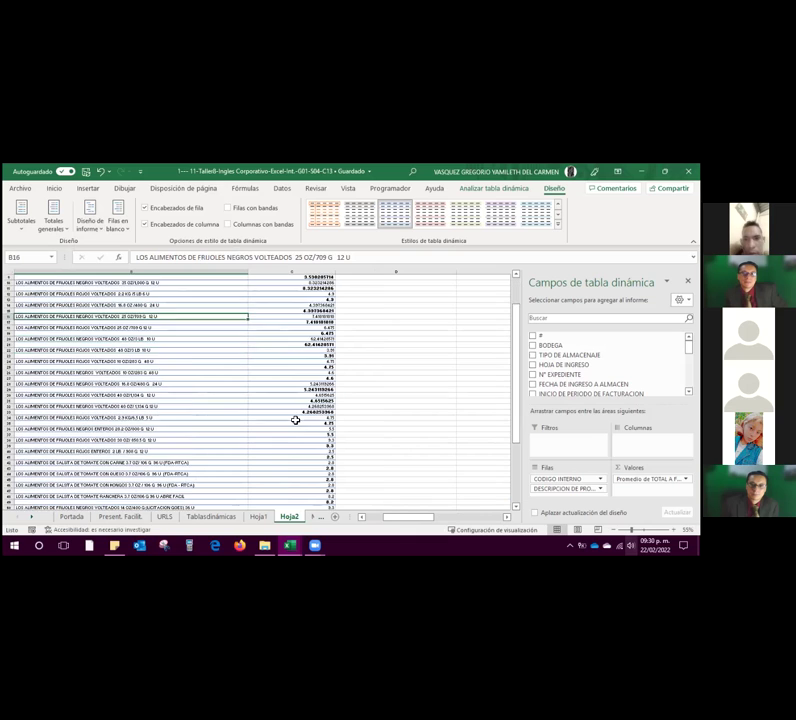
pyautogui.scroll(1, 311, 407)
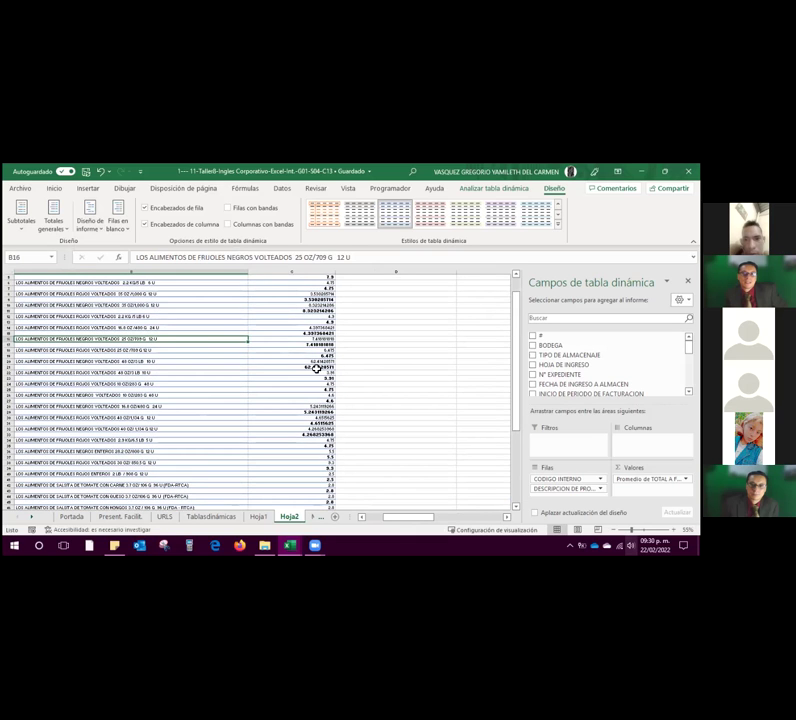
pyautogui.scroll(1, 316, 368)
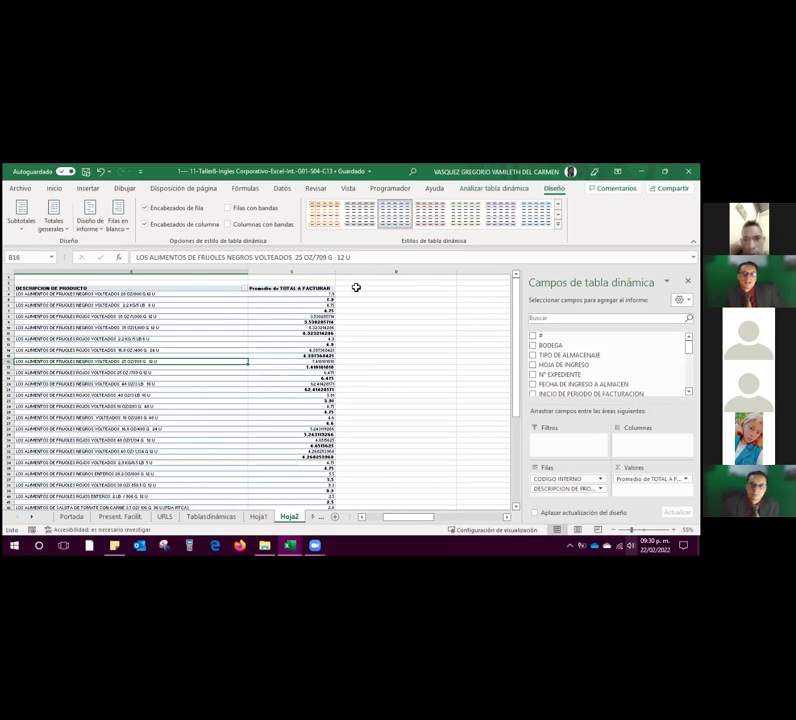
# - Turn on grand totals for columns only in the Hoja2 pivot table of average TOTAL A FACTURAR
pyautogui.click(323, 288)
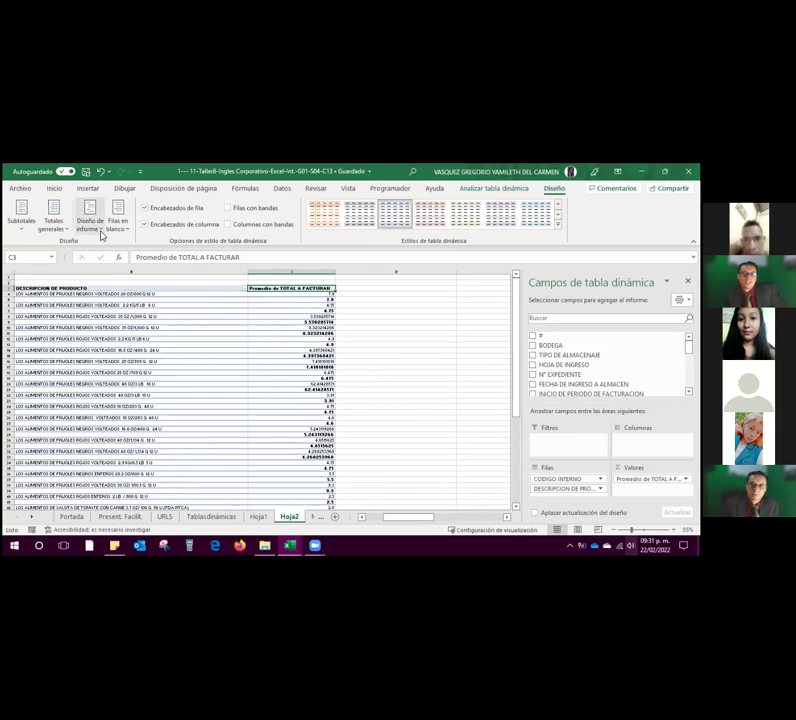
pyautogui.click(64, 232)
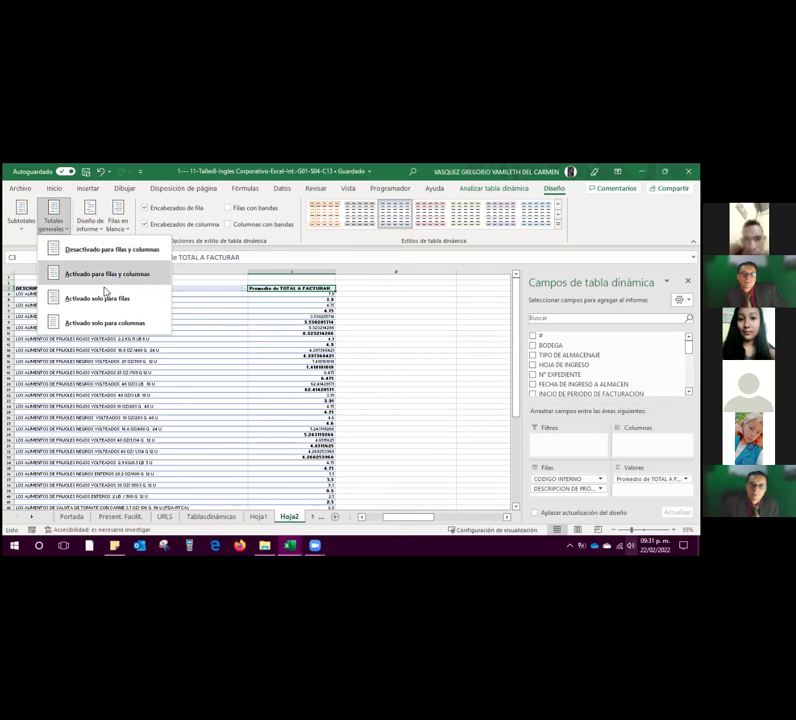
pyautogui.click(110, 324)
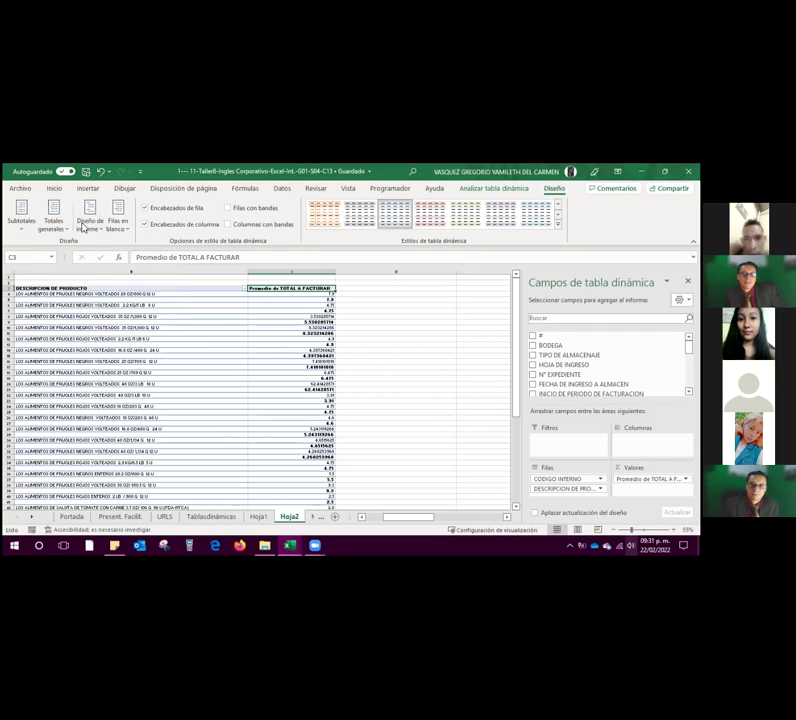
pyautogui.click(118, 316)
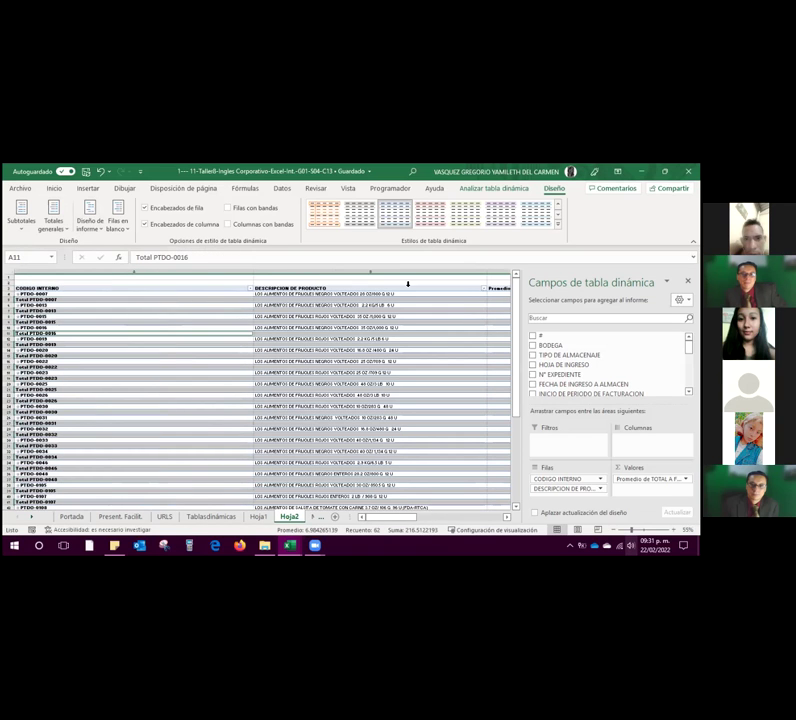
pyautogui.click(56, 222)
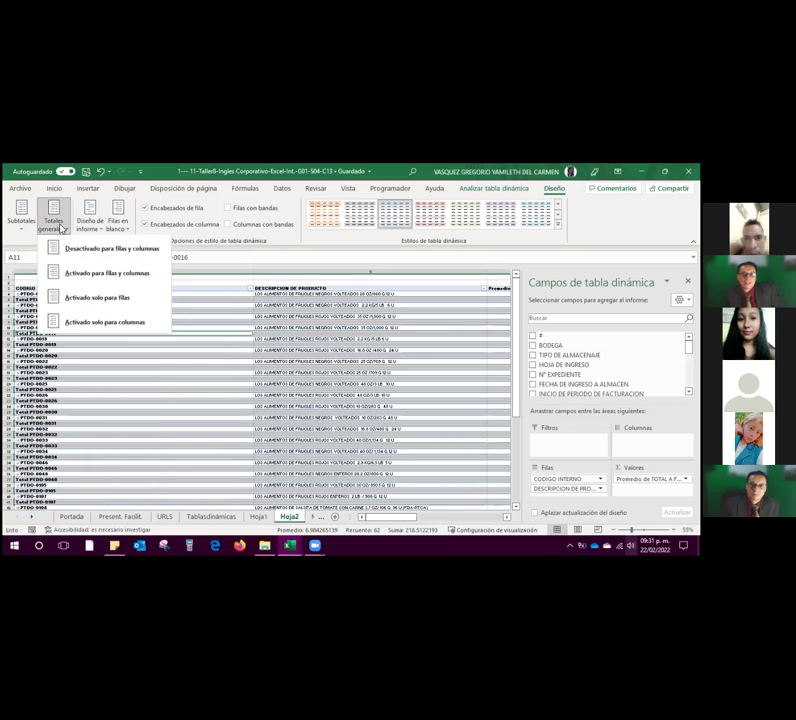
pyautogui.click(71, 326)
pyautogui.click(105, 311)
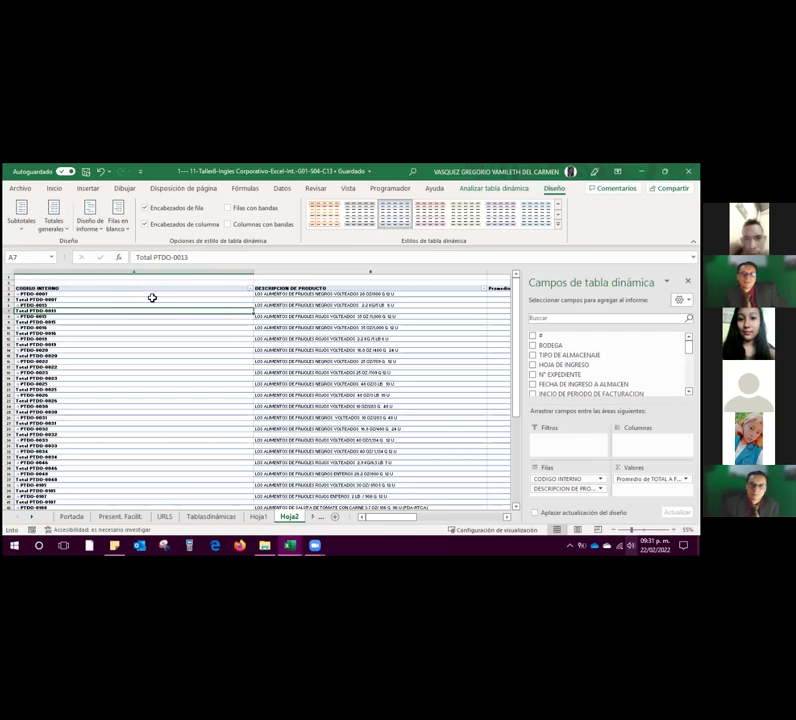
# - Hide all subtotals in the Hoja2 pivot table so each internal code takes a single row
pyautogui.click(53, 229)
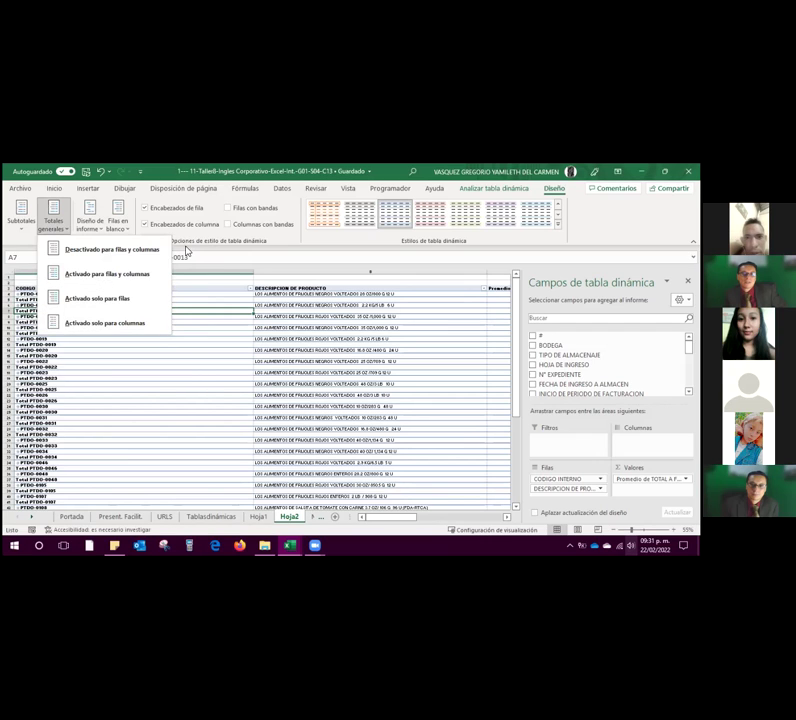
pyautogui.click(53, 220)
pyautogui.click(22, 222)
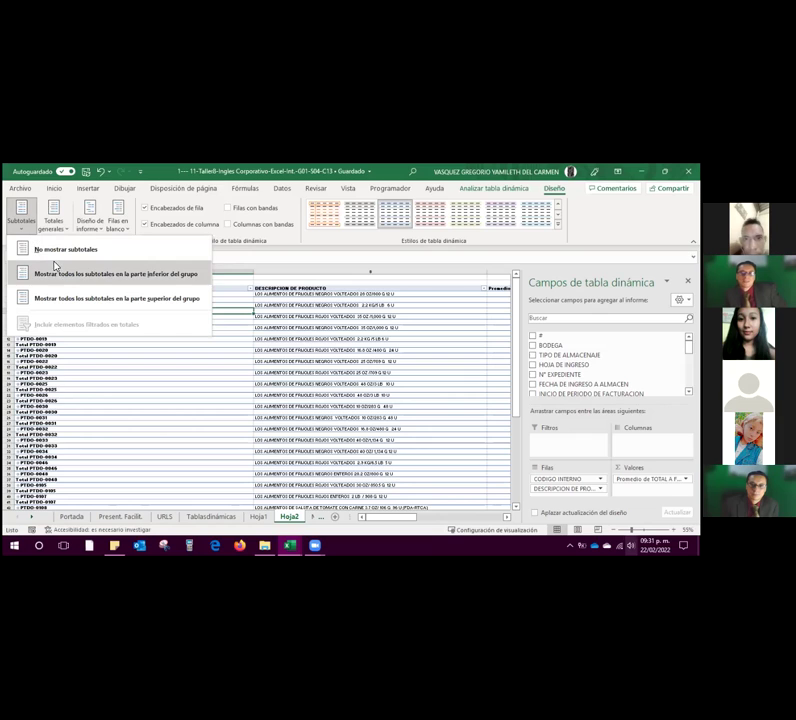
pyautogui.click(60, 249)
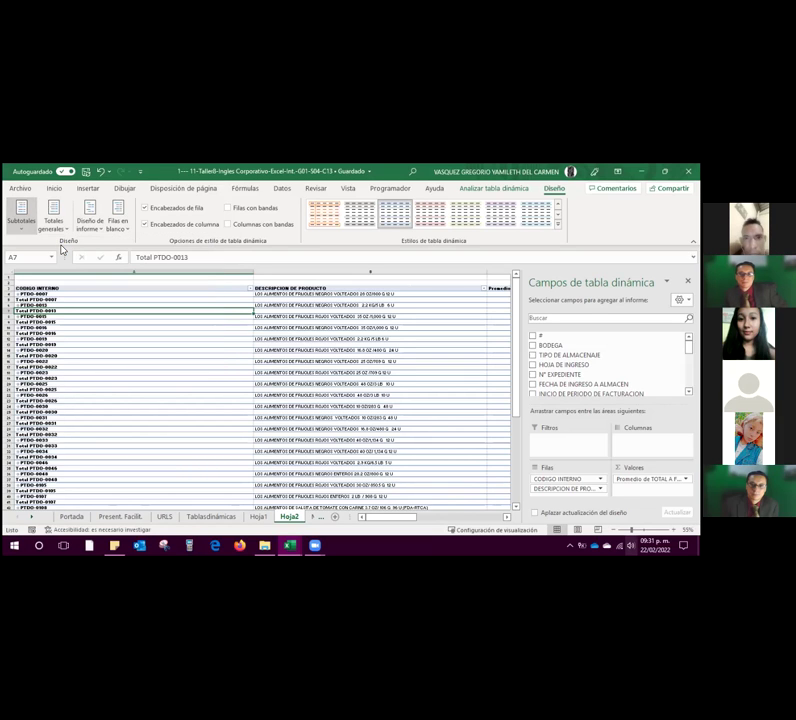
pyautogui.click(145, 385)
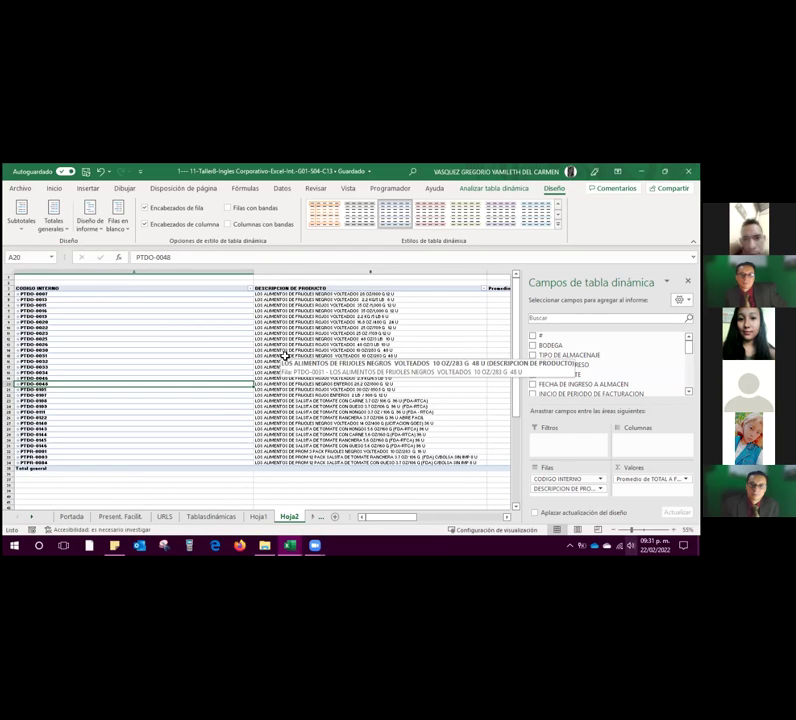
# - Narrow the CODIGO INTERNO column on Hoja2 to roughly fit its header and codes
pyautogui.click(258, 278)
pyautogui.click(257, 276)
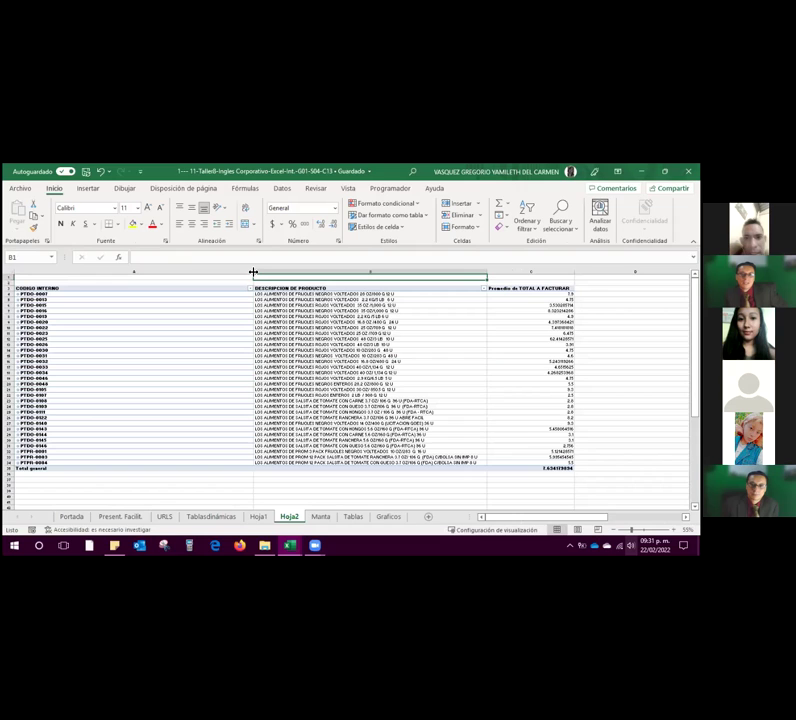
pyautogui.moveTo(252, 272); pyautogui.dragTo(76, 285)
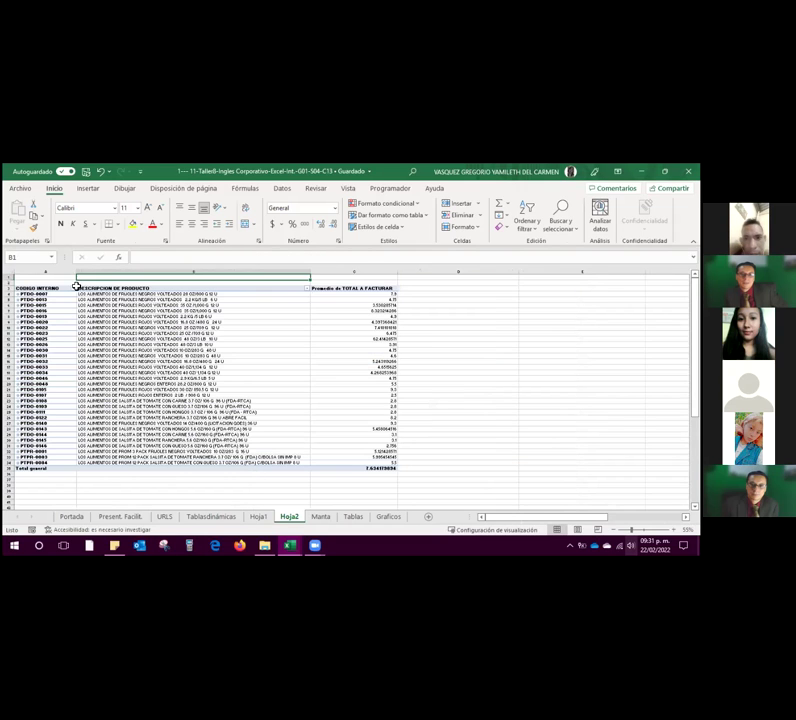
# - Examine the product codes, descriptions and average TOTAL A FACTURAR values in the pivot table on Hoja2
pyautogui.click(235, 322)
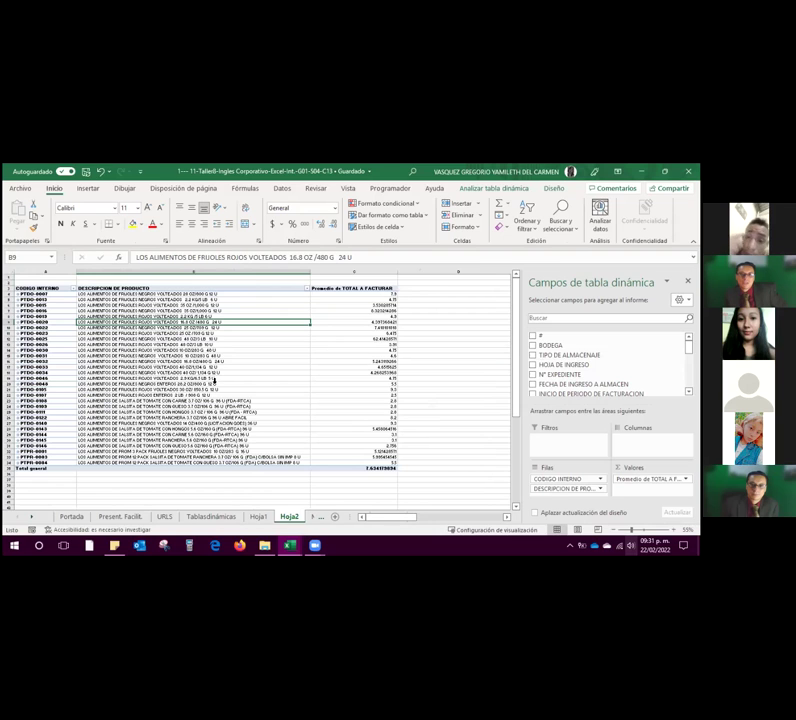
pyautogui.keyDown('ctrl'); pyautogui.scroll(3, 300, 392); pyautogui.keyUp('ctrl')
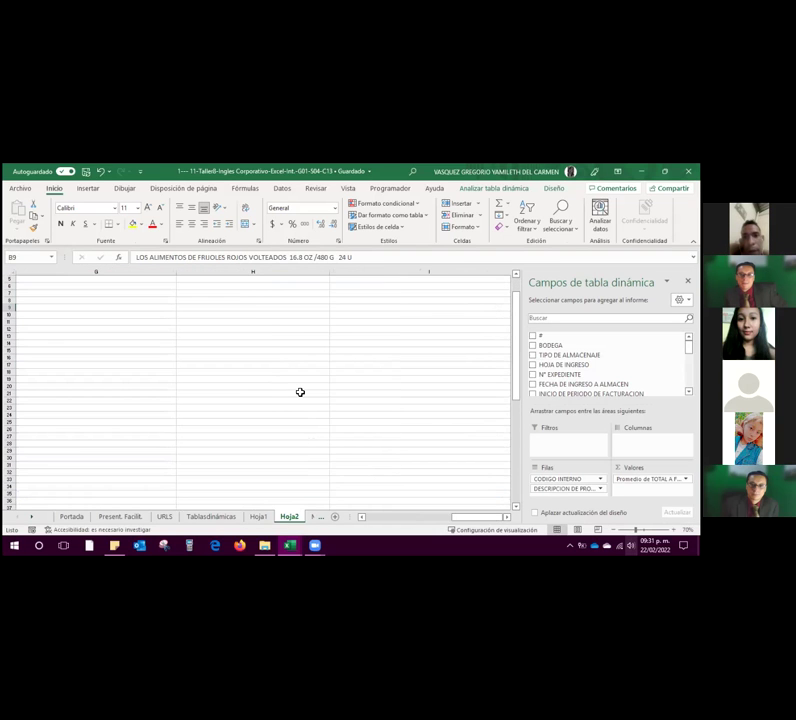
pyautogui.scroll(2, 300, 393)
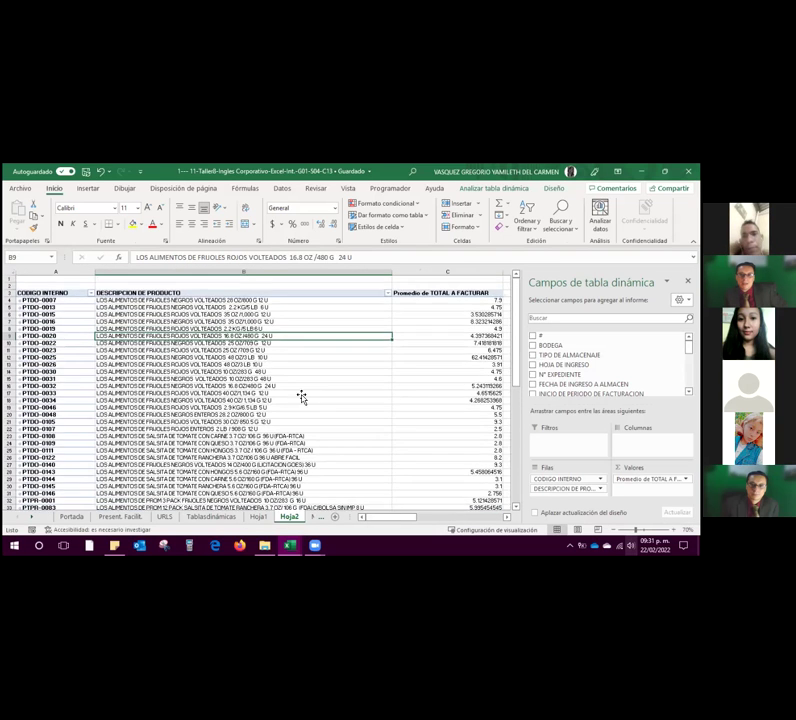
pyautogui.click(266, 517)
pyautogui.click(289, 517)
pyautogui.click(284, 327)
pyautogui.click(291, 321)
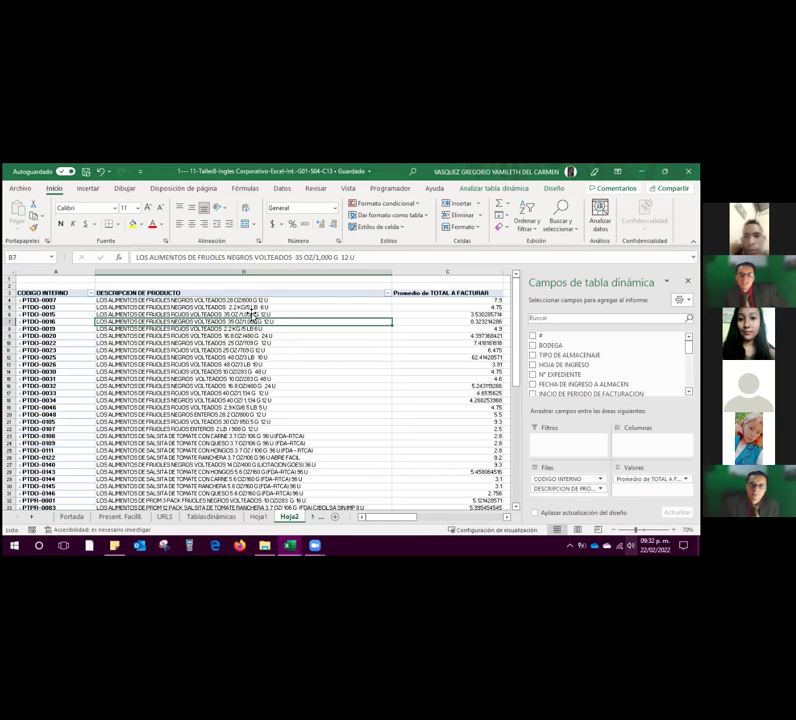
pyautogui.click(483, 479)
pyautogui.scroll(-1, 483, 484)
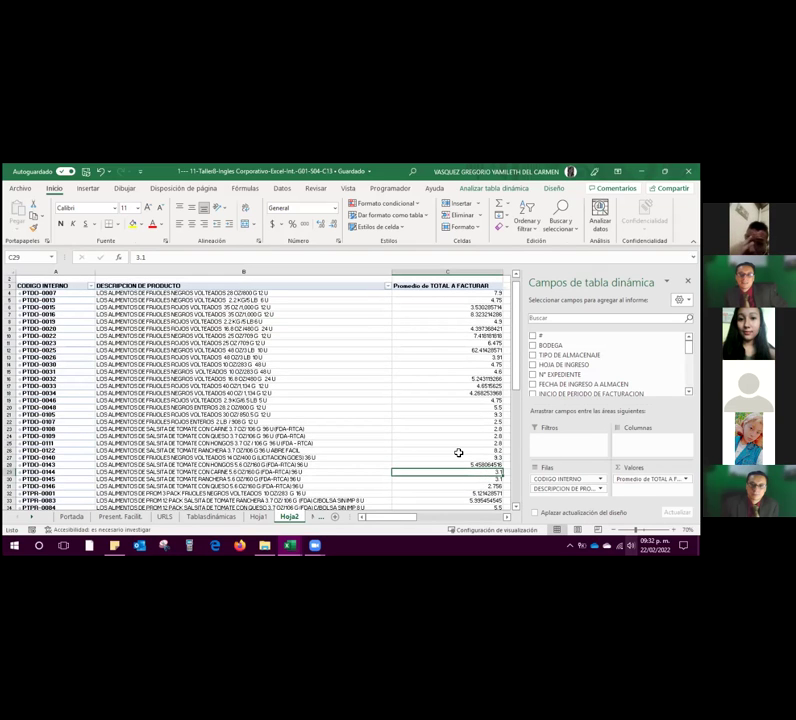
pyautogui.click(447, 306)
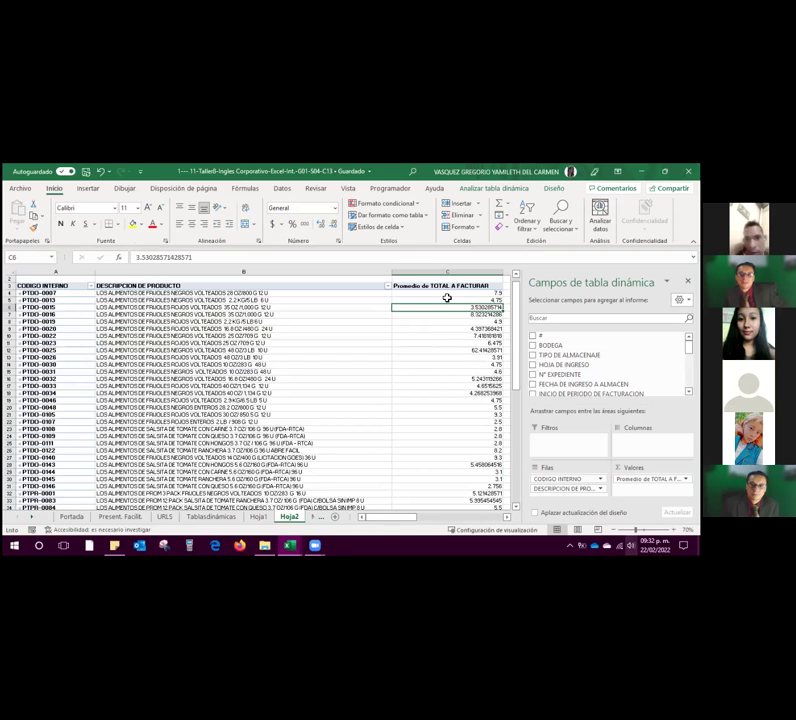
pyautogui.click(448, 298)
# - Format the average TOTAL A FACTURAR value field as Moneda with 2 decimal places and the $ symbol
pyautogui.click(472, 286)
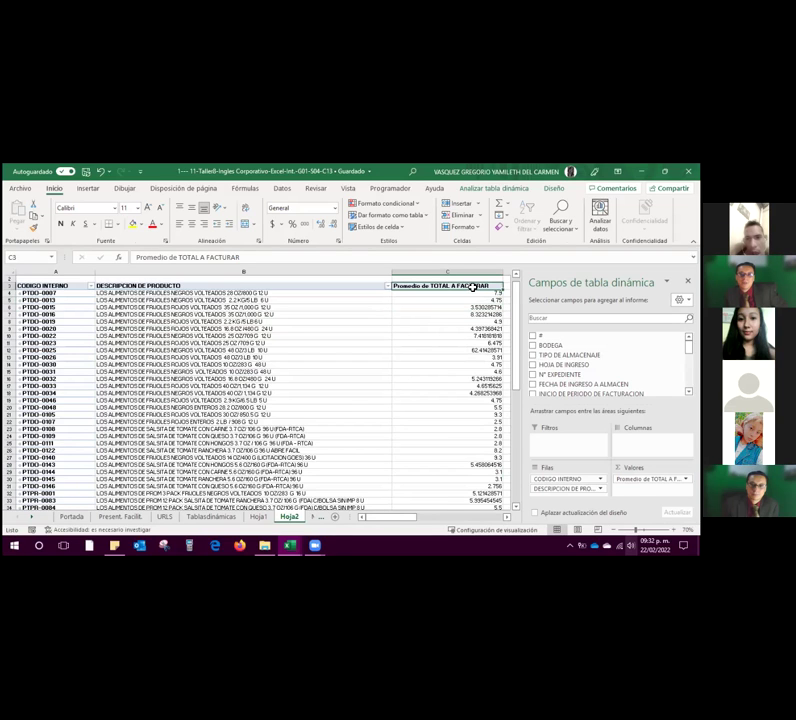
pyautogui.doubleClick(472, 286)
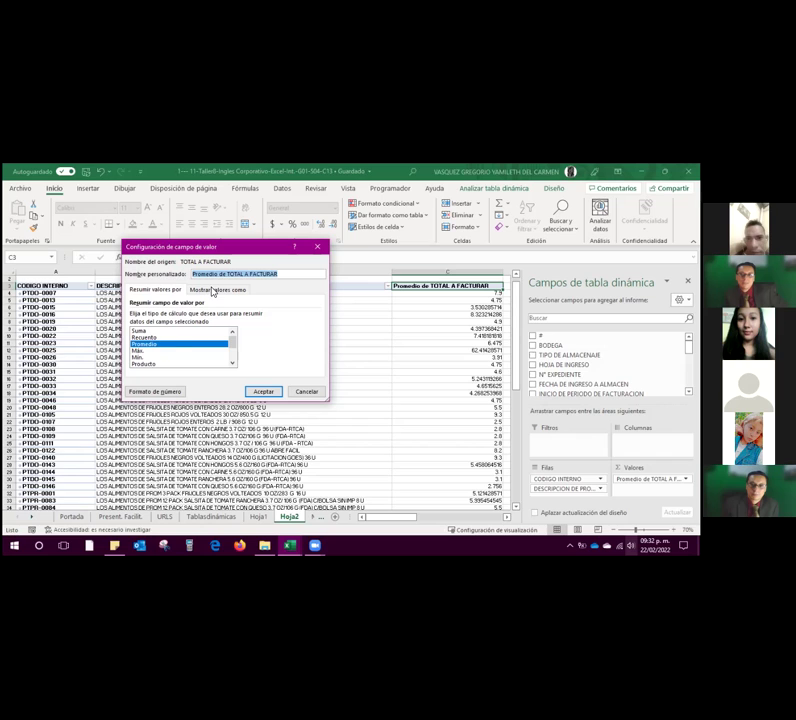
pyautogui.click(172, 391)
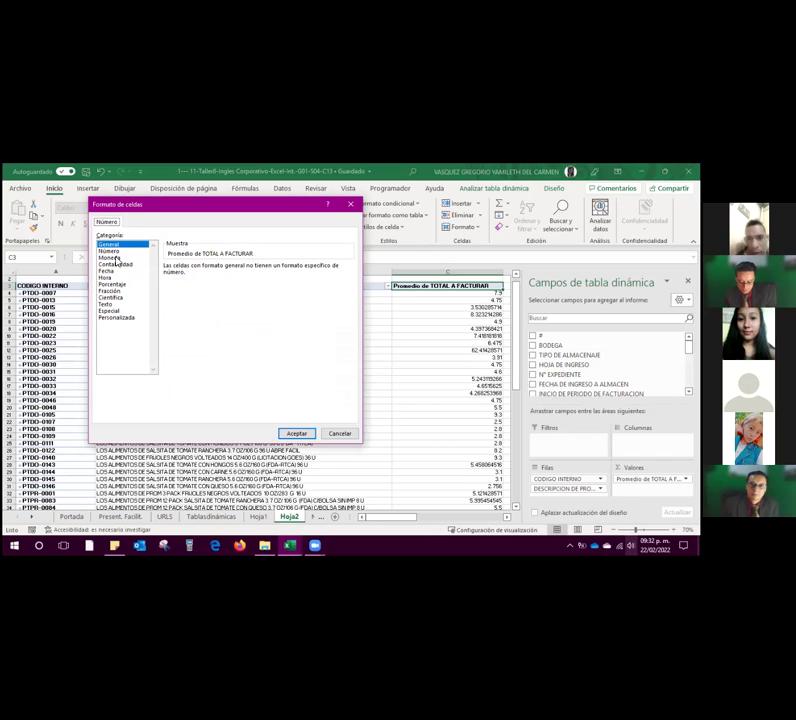
pyautogui.click(108, 257)
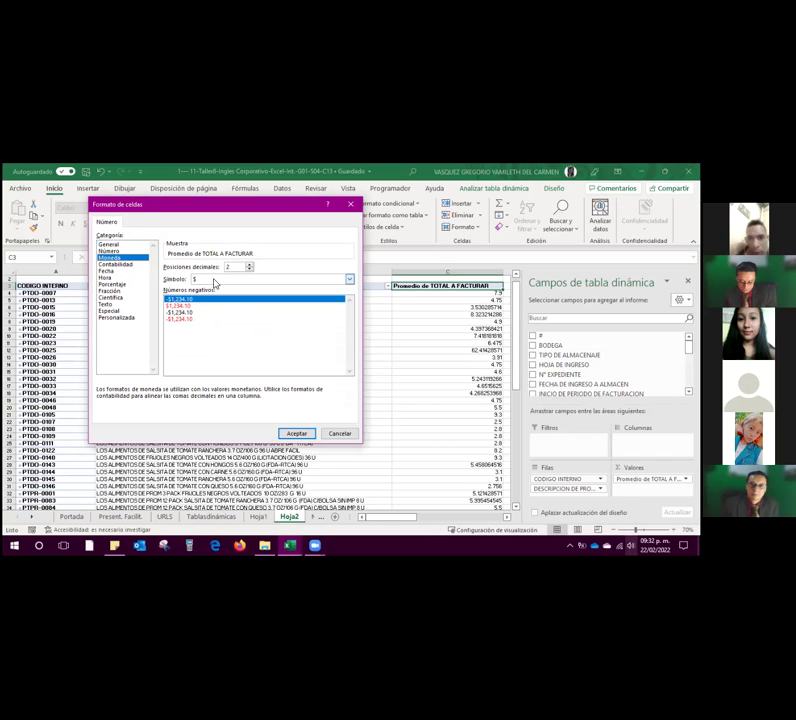
pyautogui.click(349, 280)
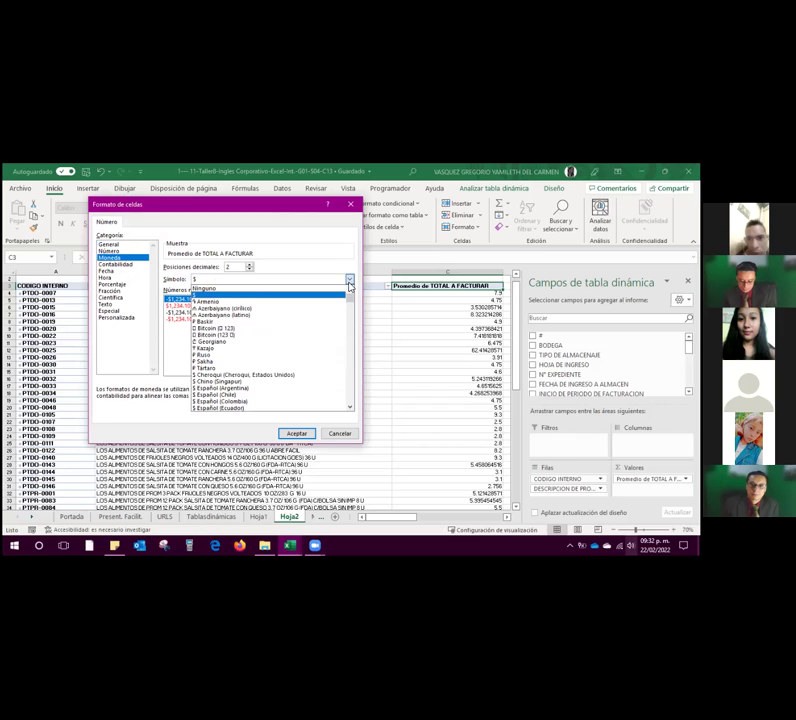
pyautogui.click(349, 283)
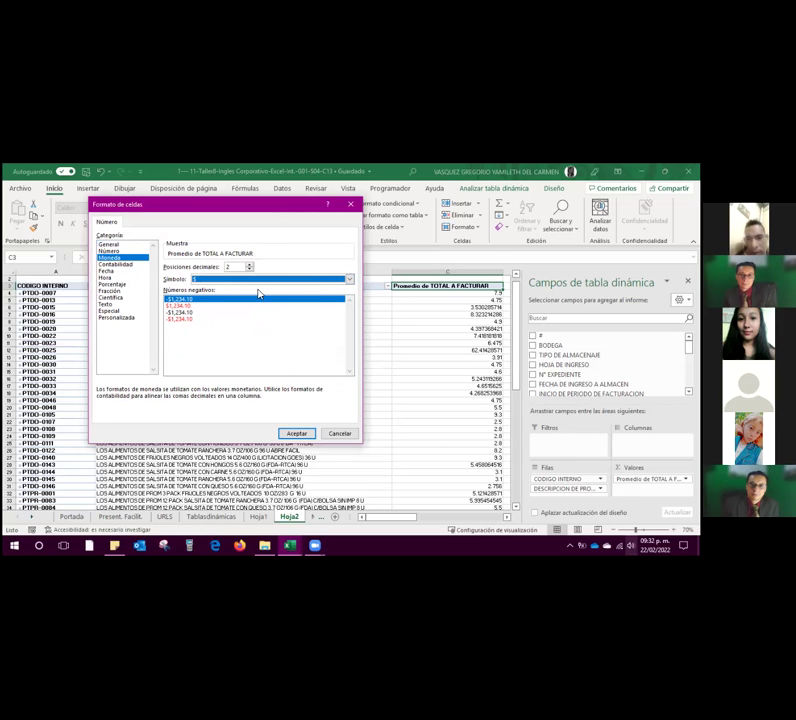
pyautogui.click(349, 280)
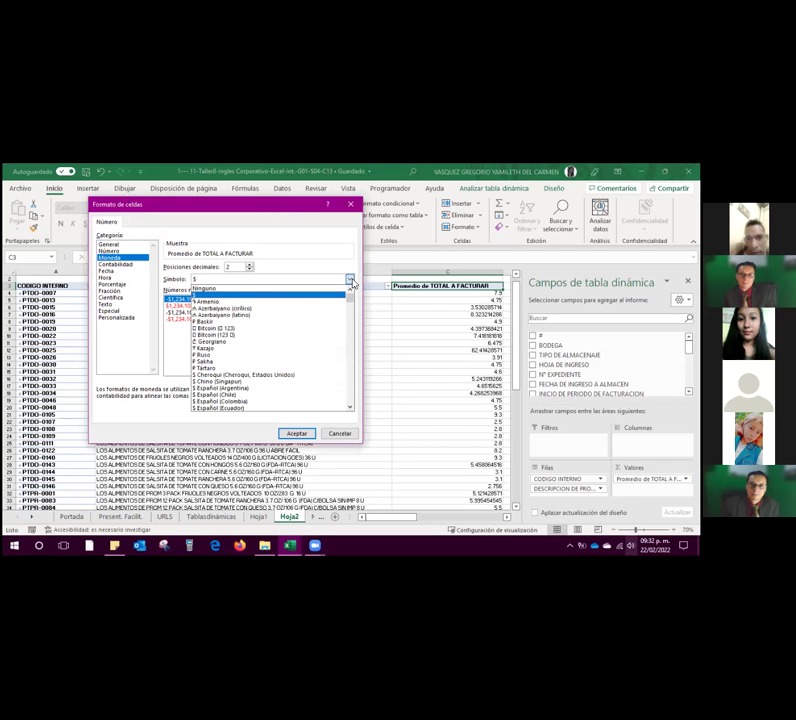
pyautogui.click(249, 296)
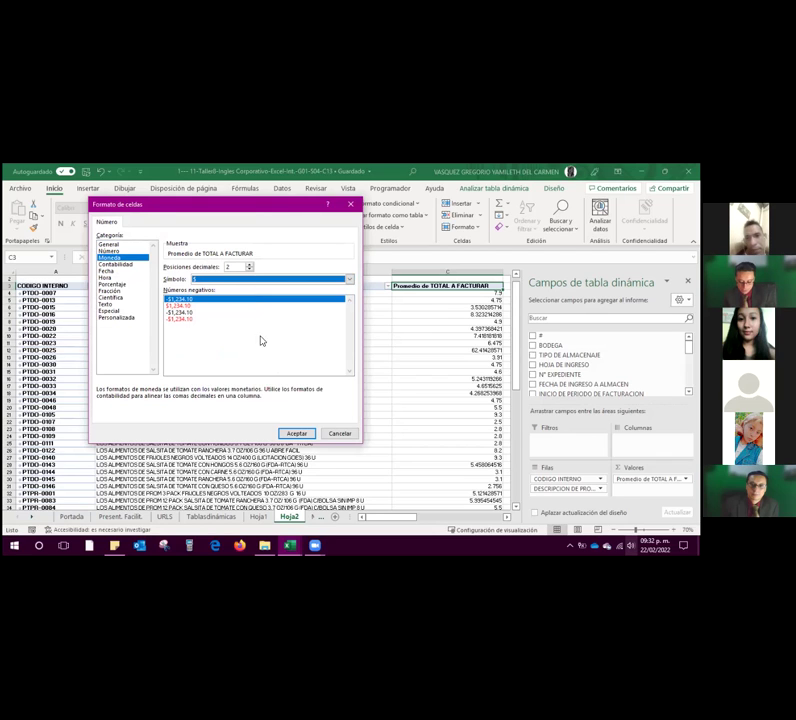
pyautogui.click(298, 434)
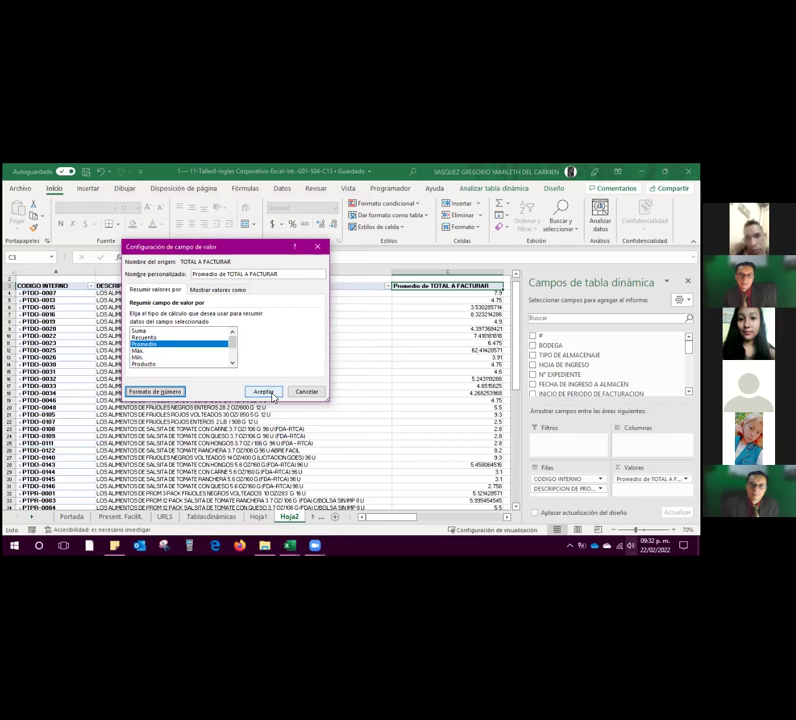
pyautogui.click(272, 393)
pyautogui.click(292, 387)
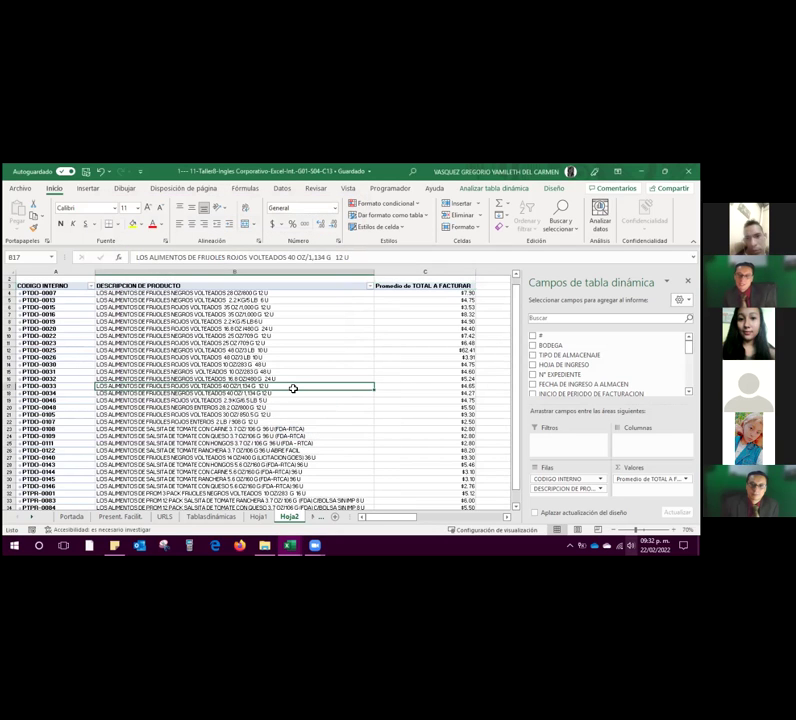
# - Extract the source records behind the PTDO-0105 average to a new sheet, and return to the Hoja2 pivot table
pyautogui.click(414, 357)
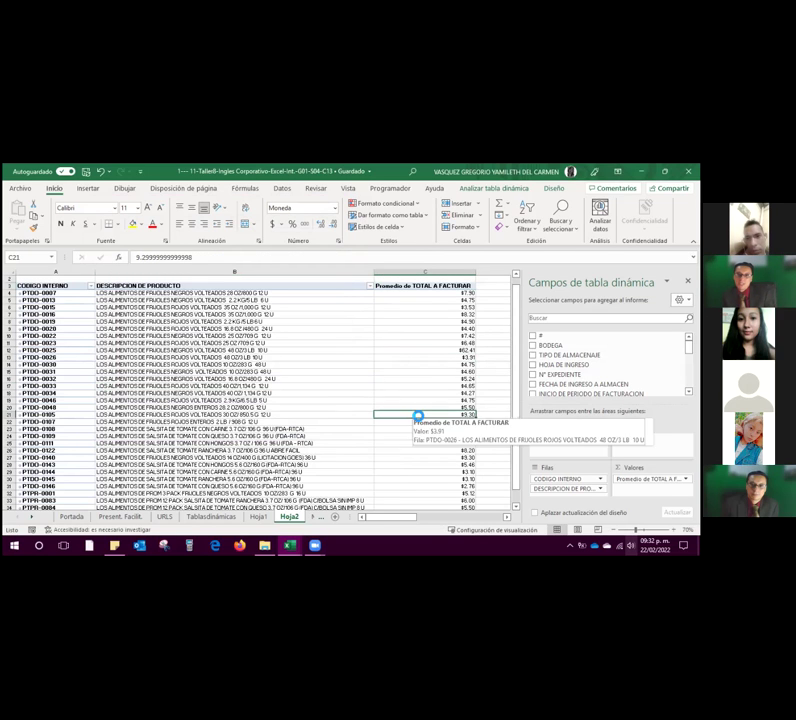
pyautogui.hotkey('ctrl', 'pagedown')
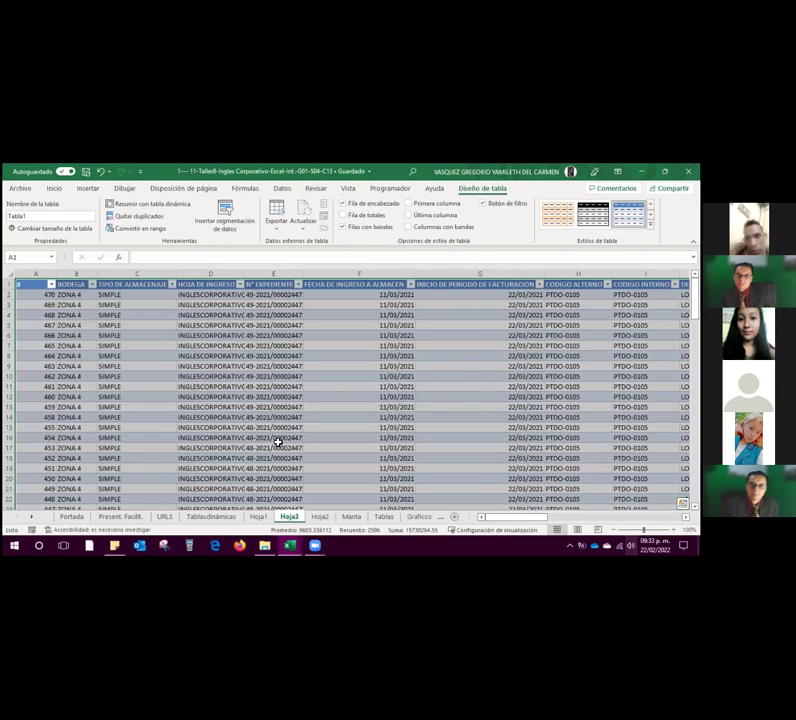
pyautogui.click(329, 516)
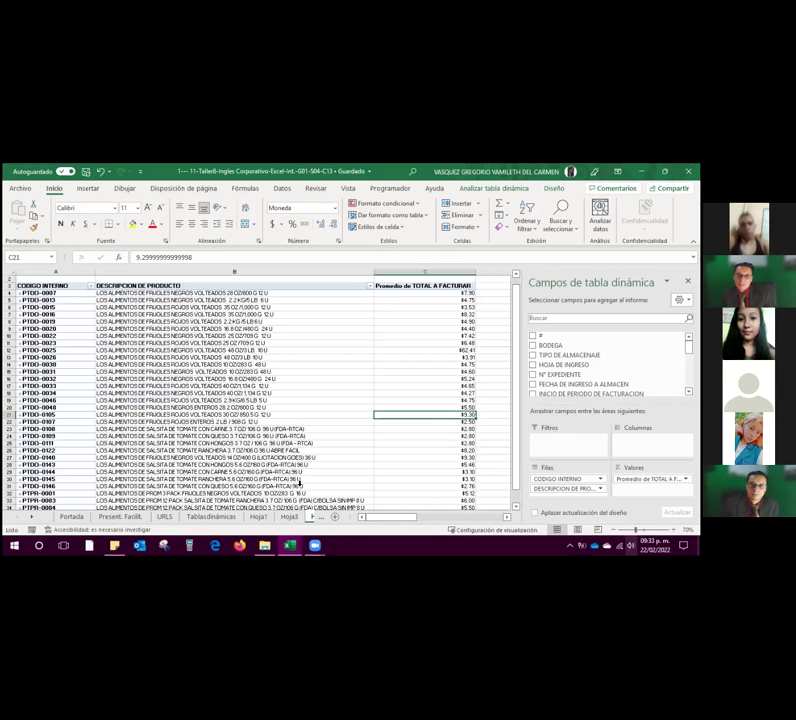
pyautogui.click(234, 400)
pyautogui.hotkey('ctrl', 'space')
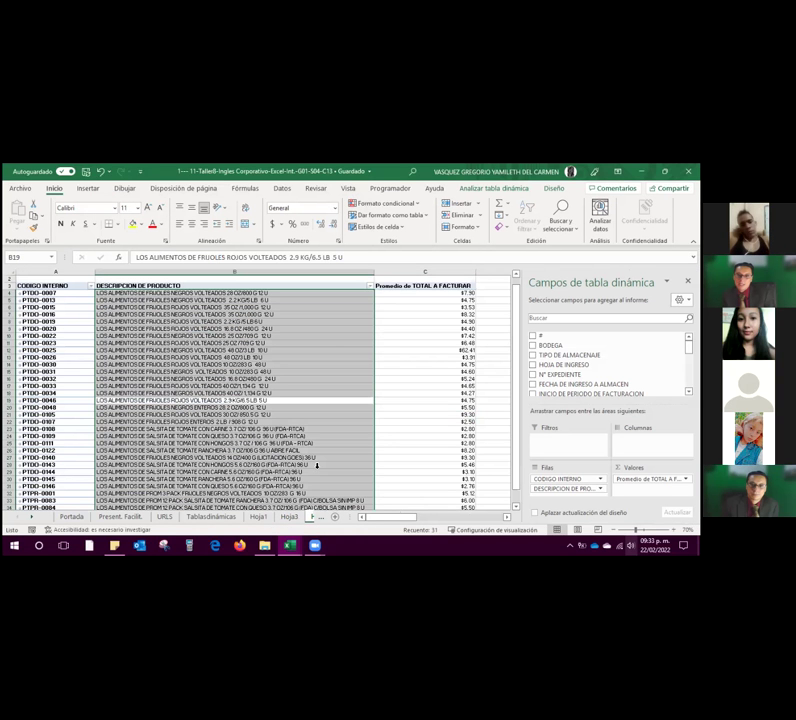
pyautogui.click(416, 377)
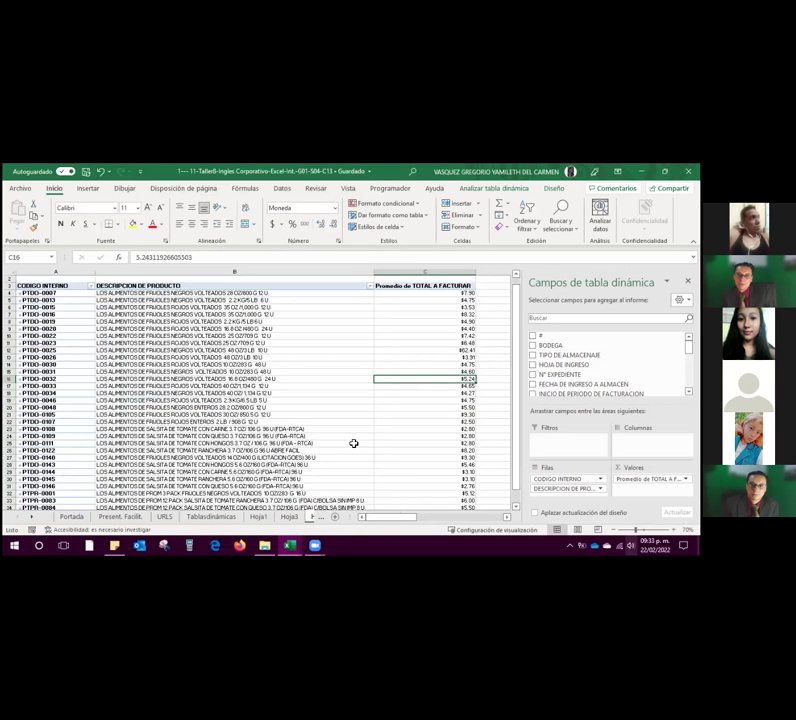
# - Rename the pivot table's average TOTAL A FACTURAR value field as "Costo promedio/codigo"
pyautogui.click(433, 285)
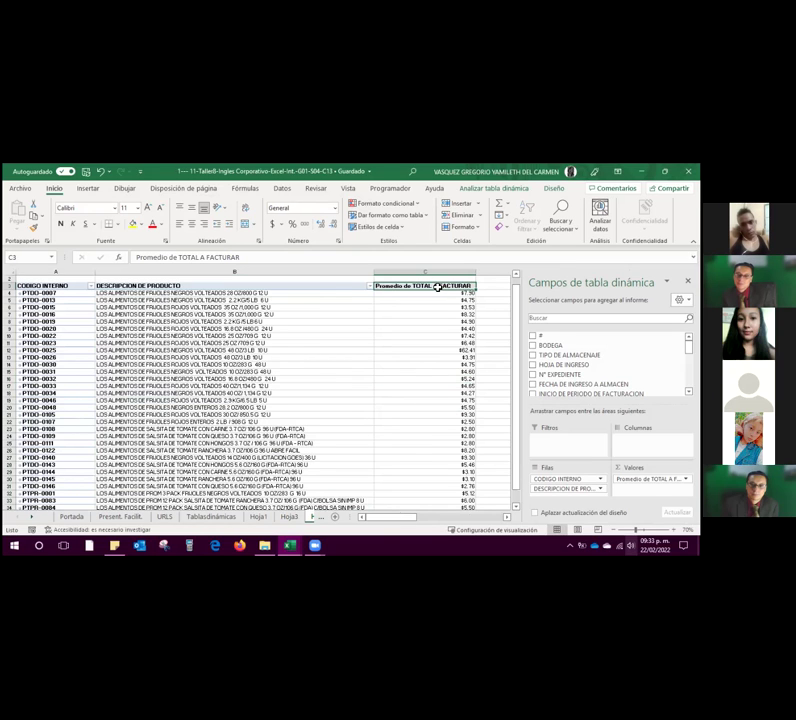
pyautogui.doubleClick(437, 287)
pyautogui.click(236, 274)
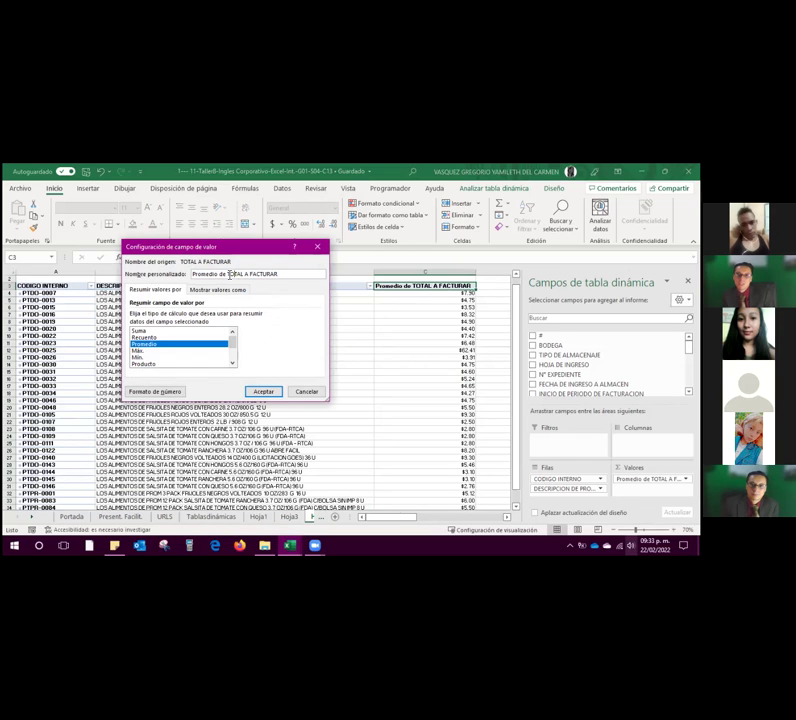
pyautogui.hotkey('ctrl', 'a')
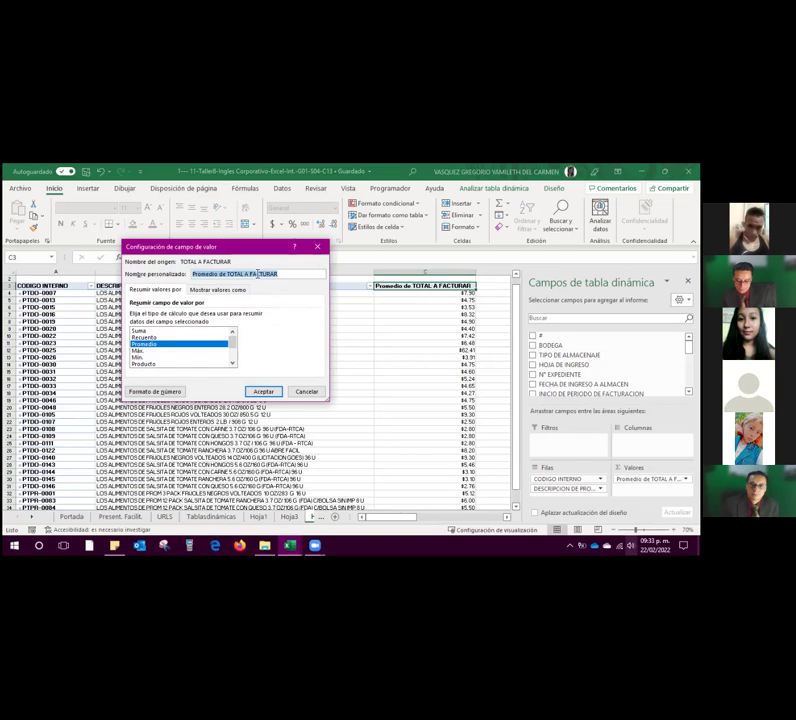
pyautogui.press('BackSpace')
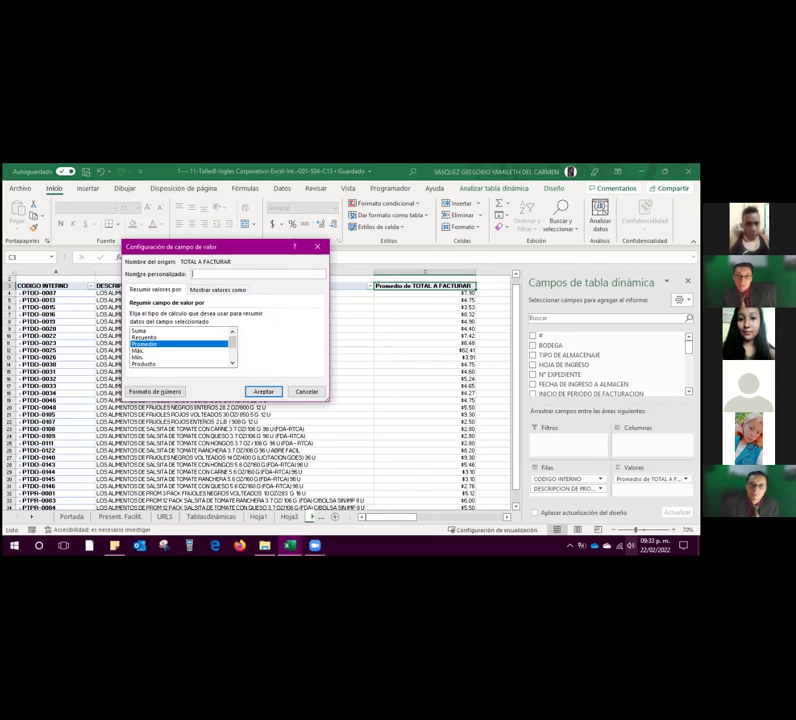
pyautogui.write('c')
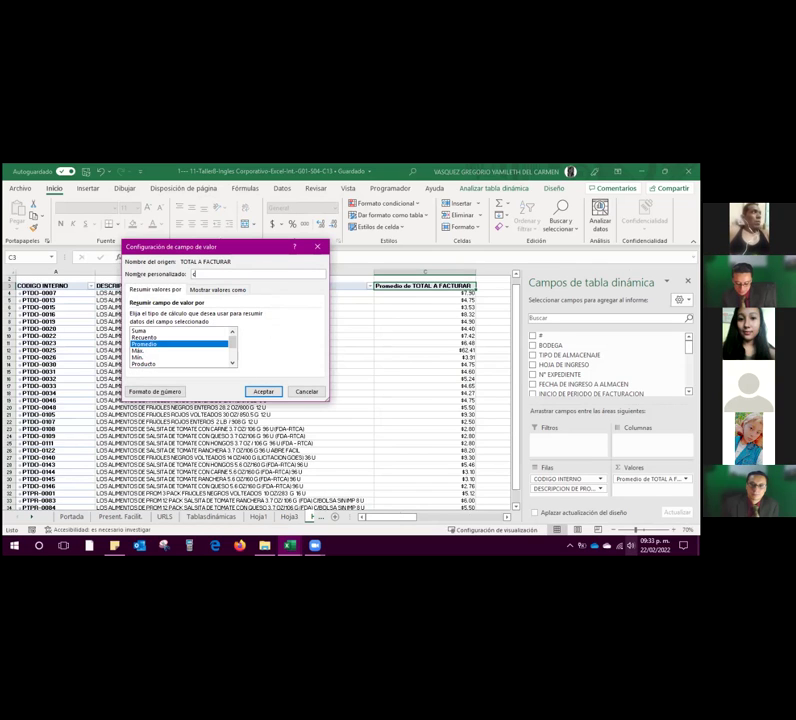
pyautogui.write('O')
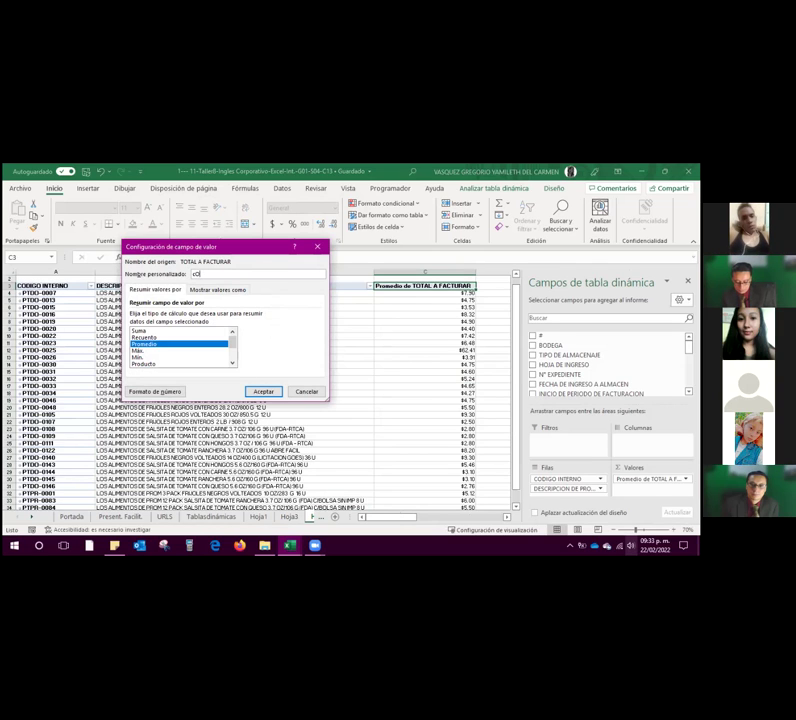
pyautogui.write('STcodigo')
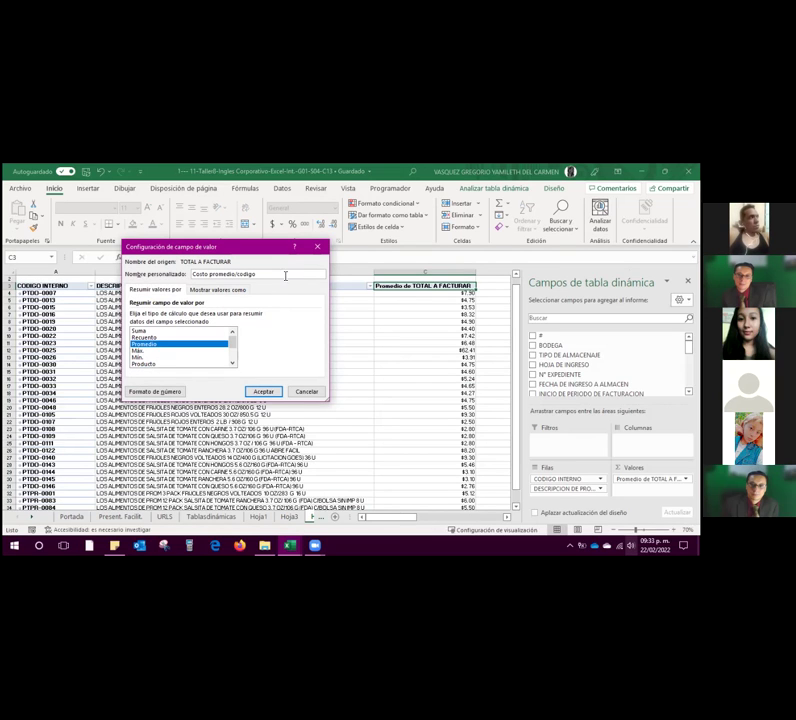
pyautogui.click(272, 391)
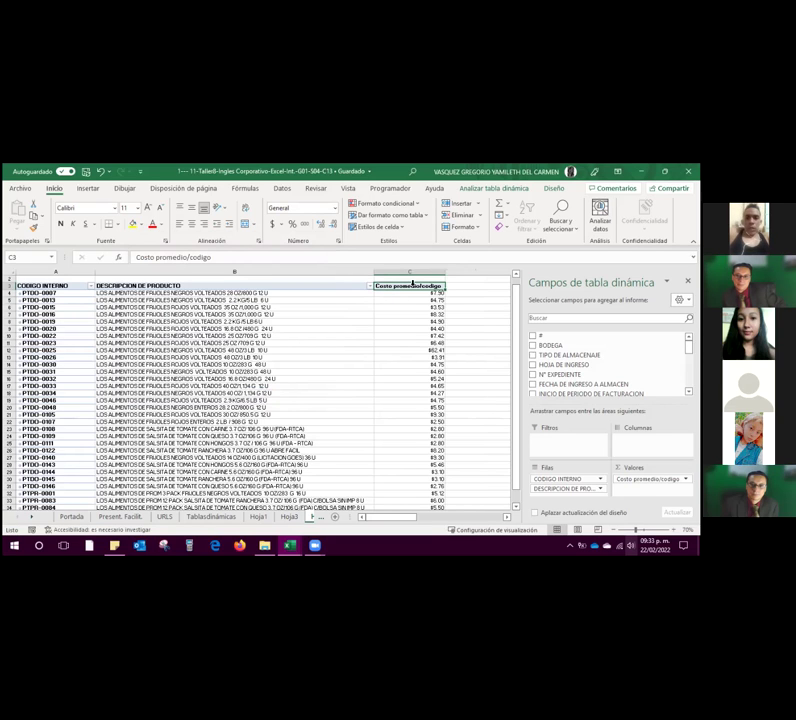
# - Review the TOTAL A FACTURAR sums in the Hoja1 pivot table and the extracted detail records on Hoja3
pyautogui.click(285, 519)
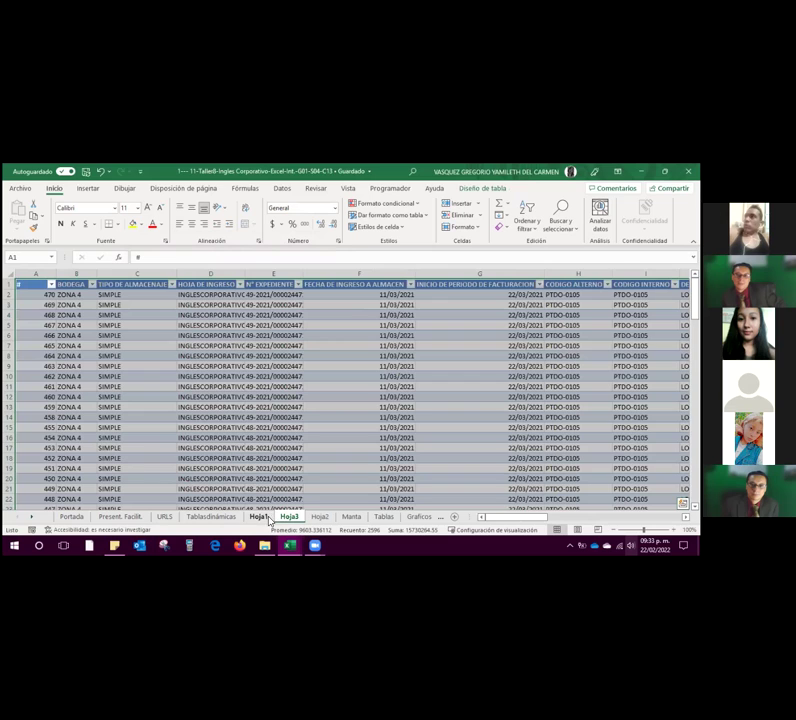
pyautogui.click(258, 517)
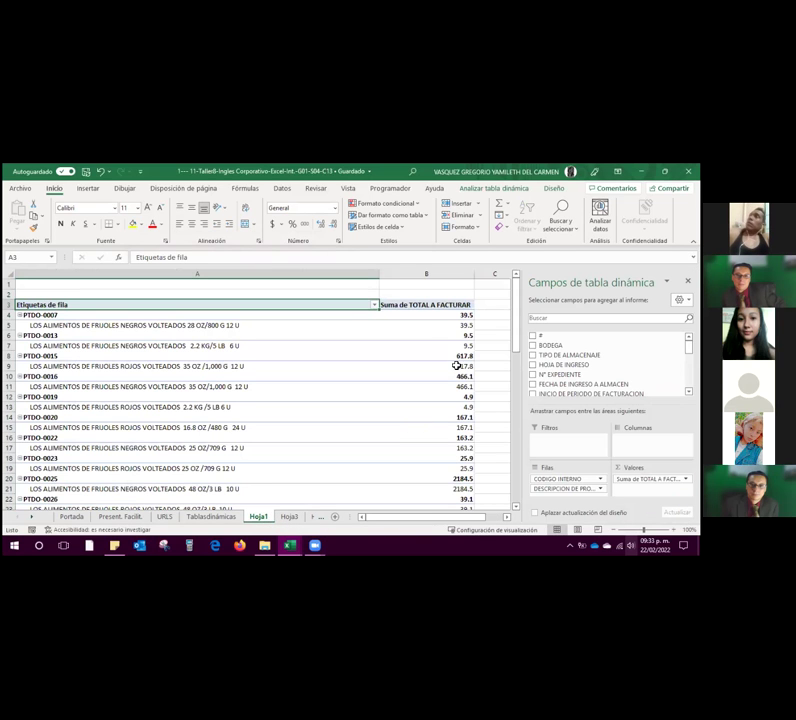
pyautogui.click(438, 314)
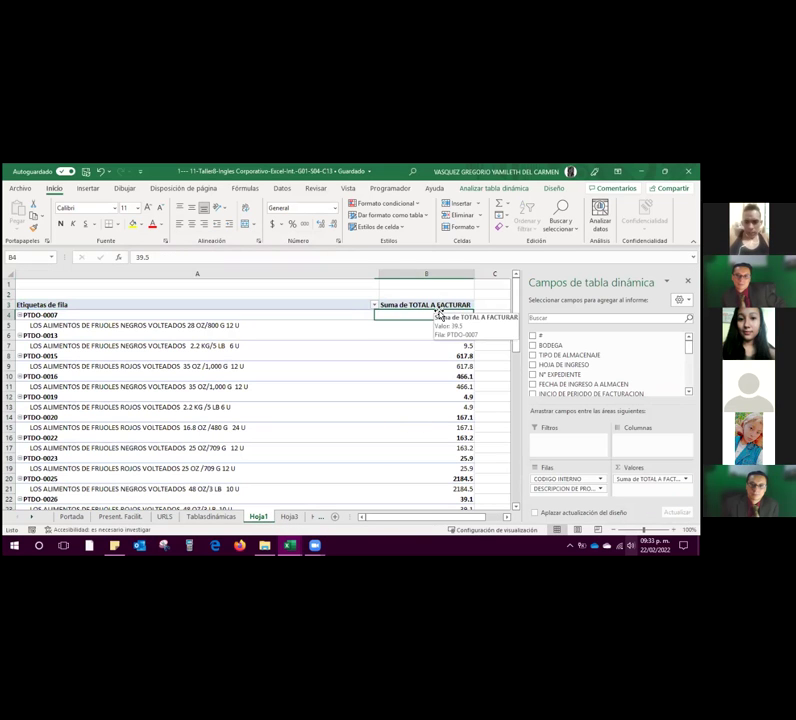
pyautogui.click(430, 305)
pyautogui.scroll(-1, 298, 348)
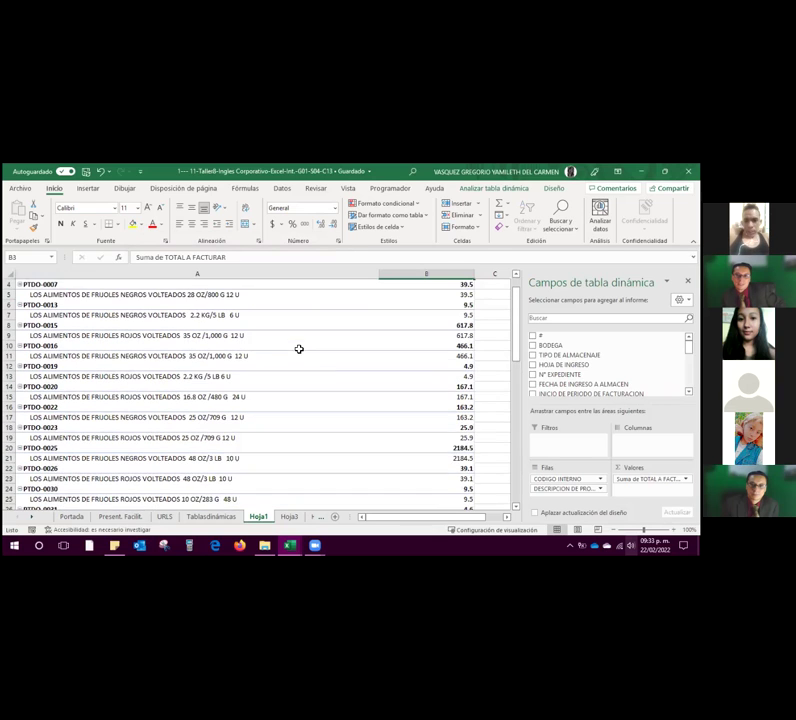
pyautogui.scroll(1, 357, 345)
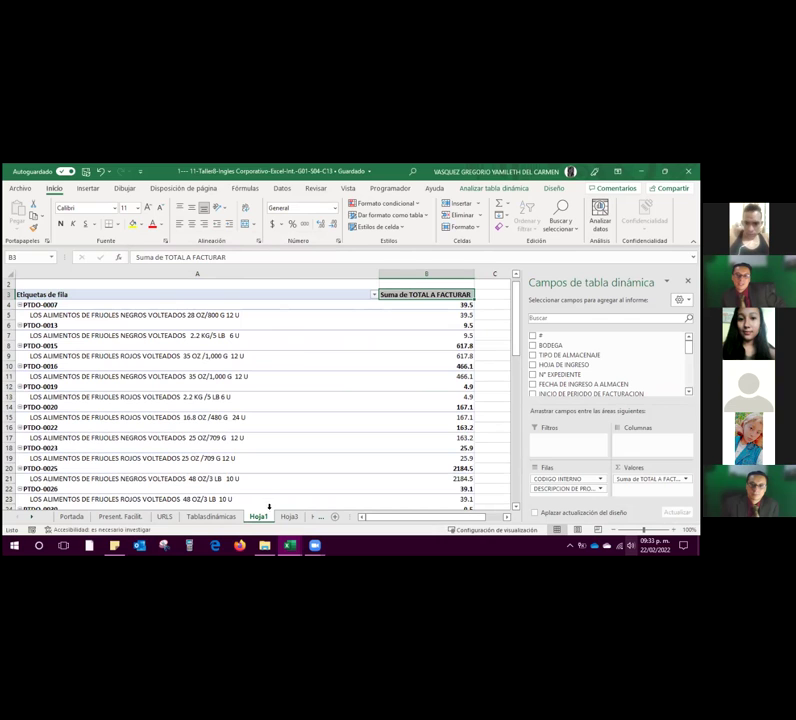
pyautogui.click(292, 517)
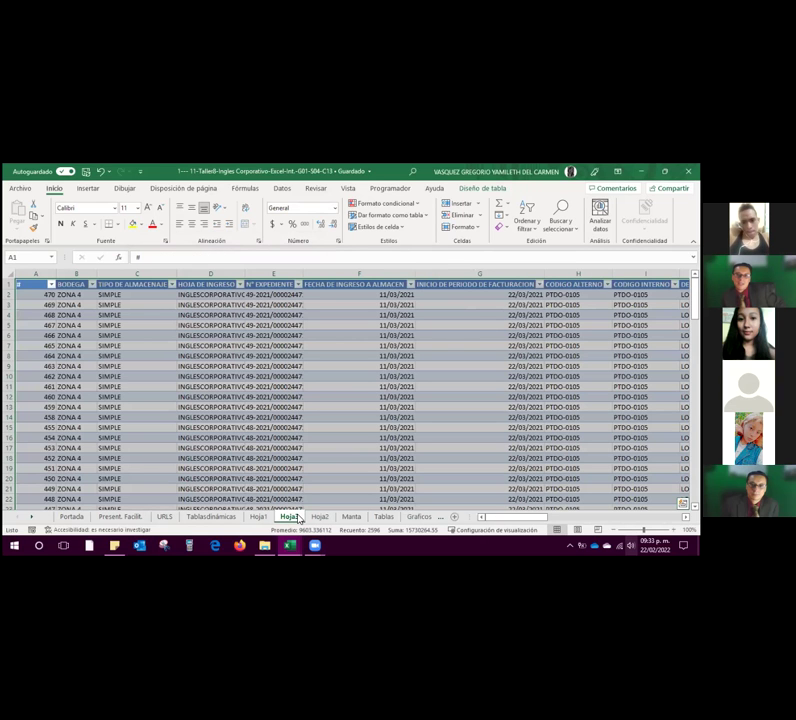
# - Examine the Hoja1 pivot table's layout options and the commands available for its TOTAL A FACTURAR sum field
pyautogui.click(320, 516)
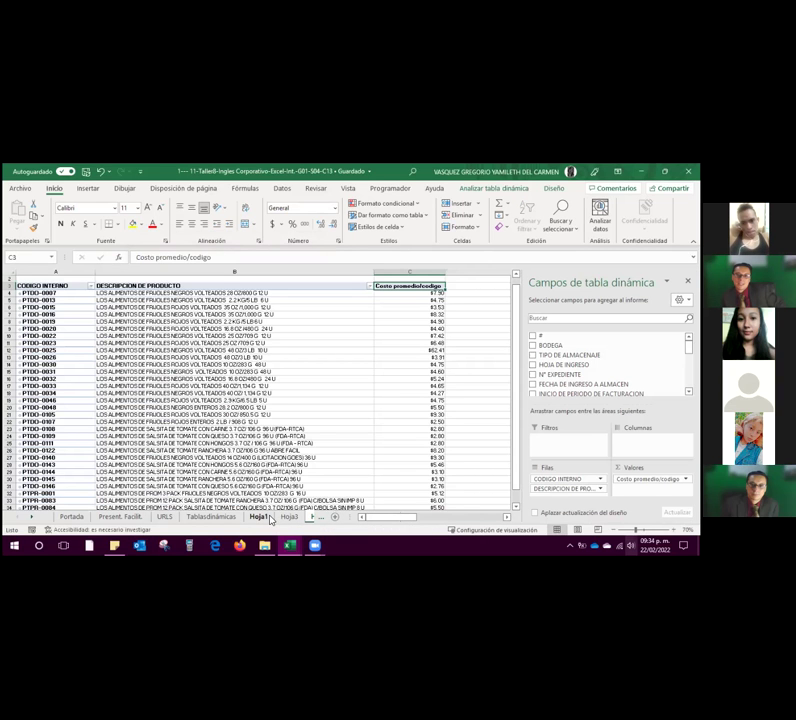
pyautogui.click(266, 518)
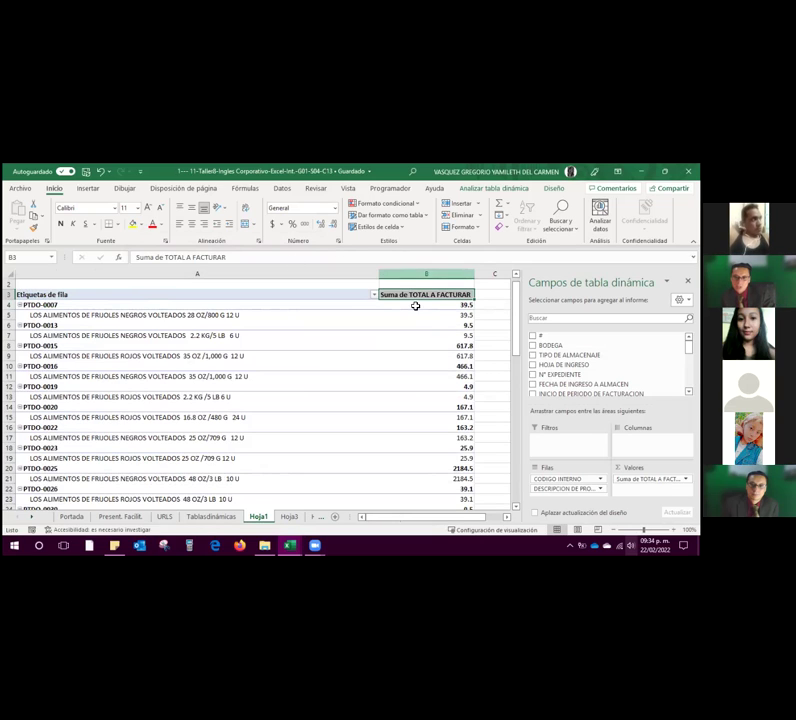
pyautogui.click(245, 190)
pyautogui.click(89, 190)
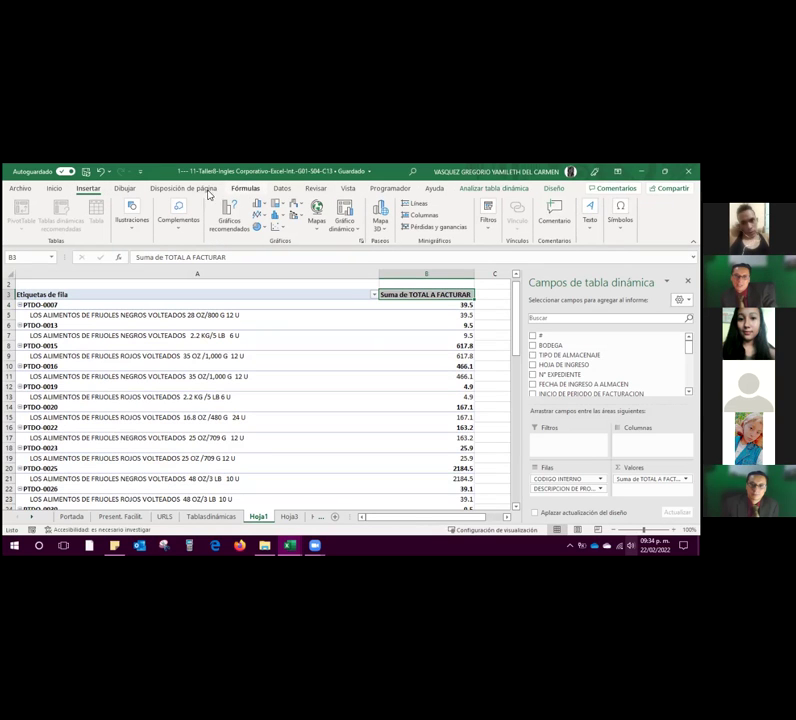
pyautogui.click(553, 189)
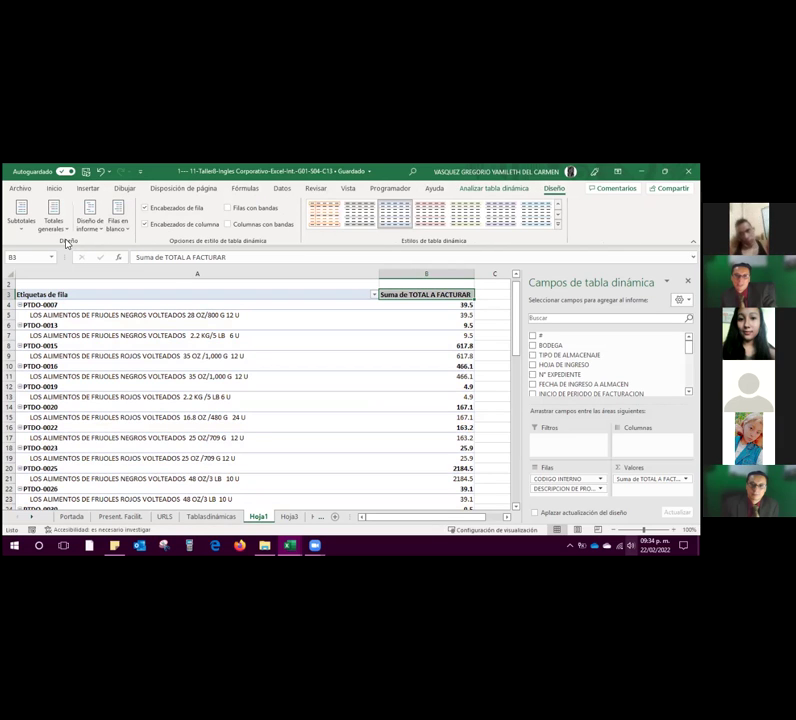
pyautogui.click(20, 226)
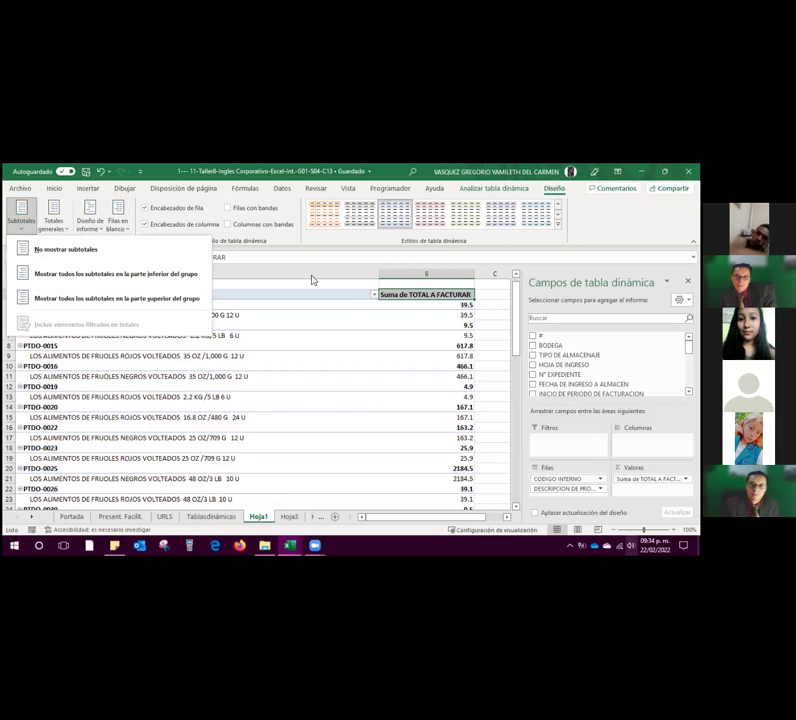
pyautogui.click(451, 300)
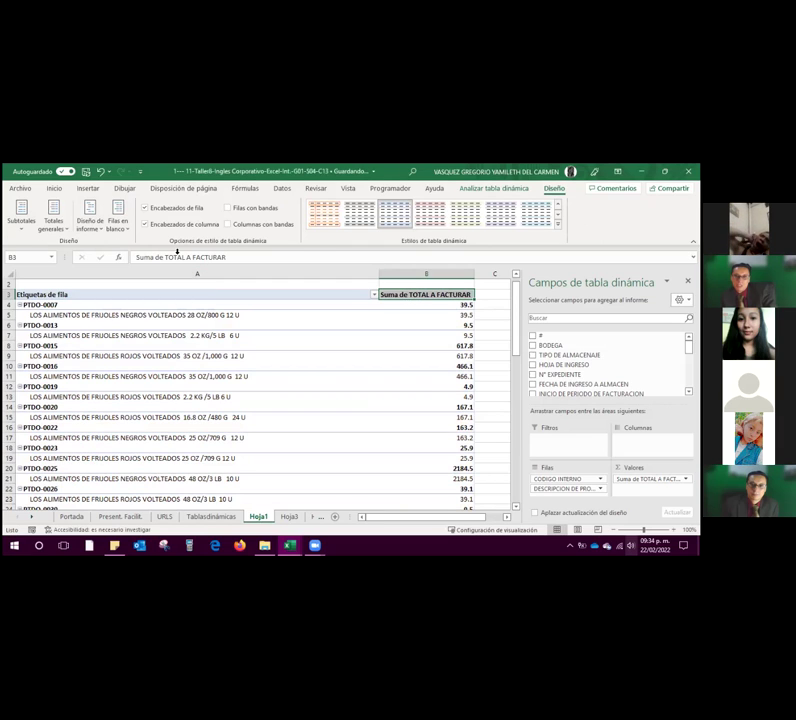
pyautogui.rightClick(455, 296)
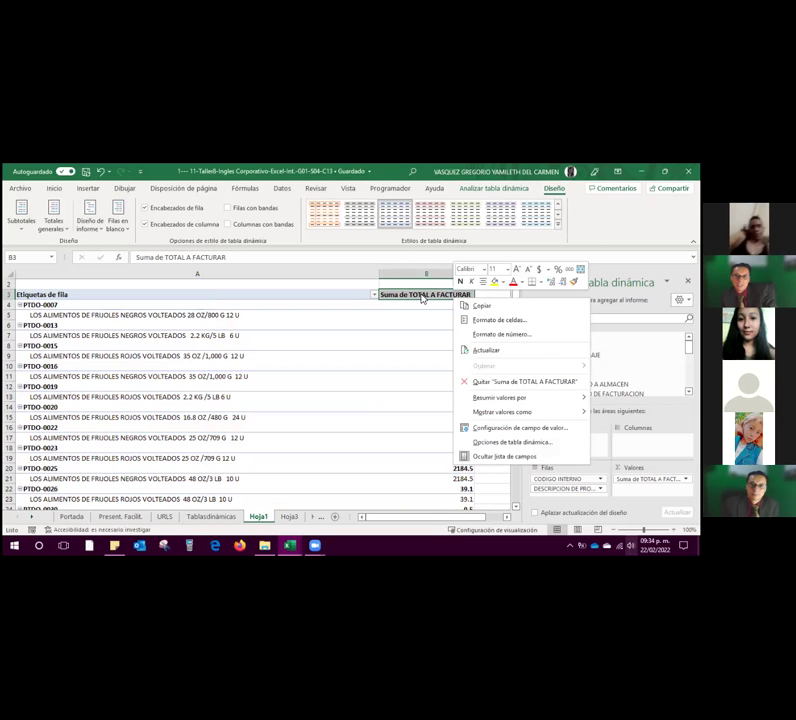
pyautogui.click(420, 291)
pyautogui.rightClick(425, 294)
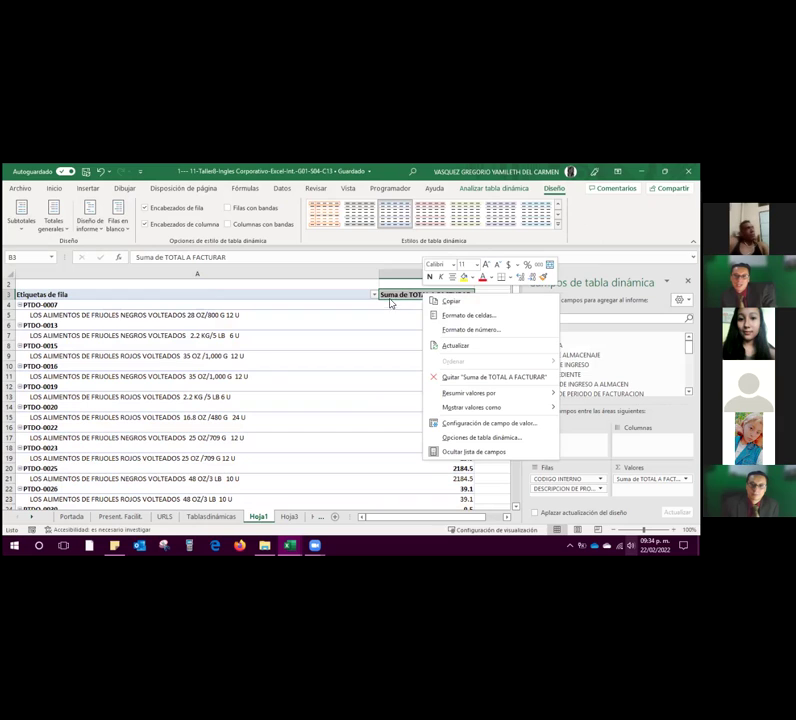
pyautogui.click(389, 296)
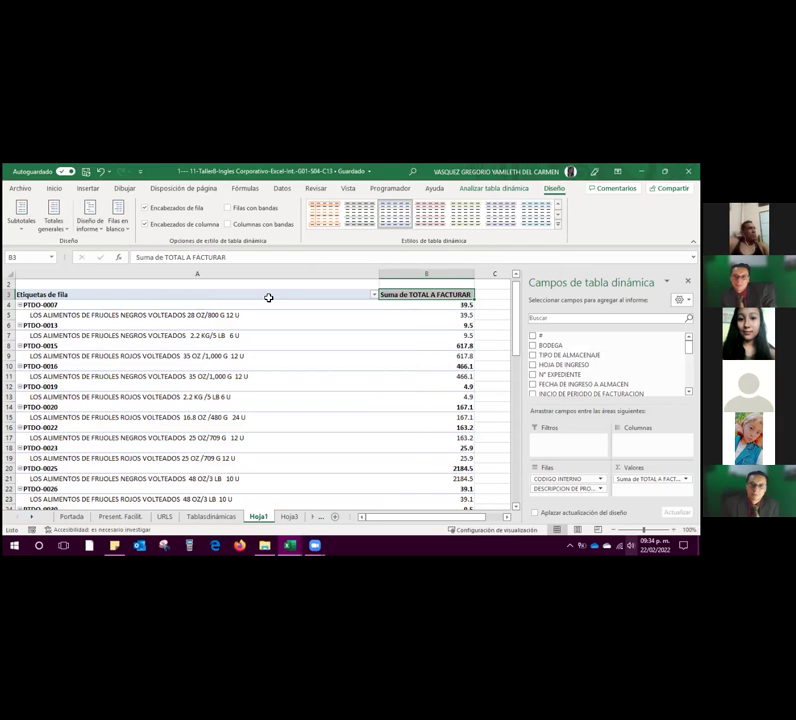
# - Add BODEGA and TIPO DE ALMACENAJE as report filters to the Hoja1 pivot table
pyautogui.click(534, 346)
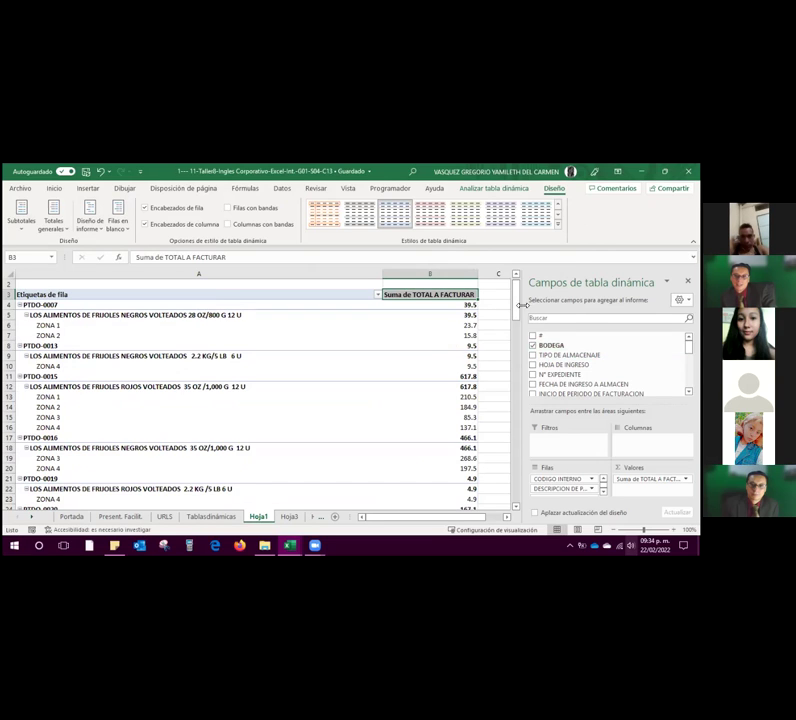
pyautogui.click(535, 346)
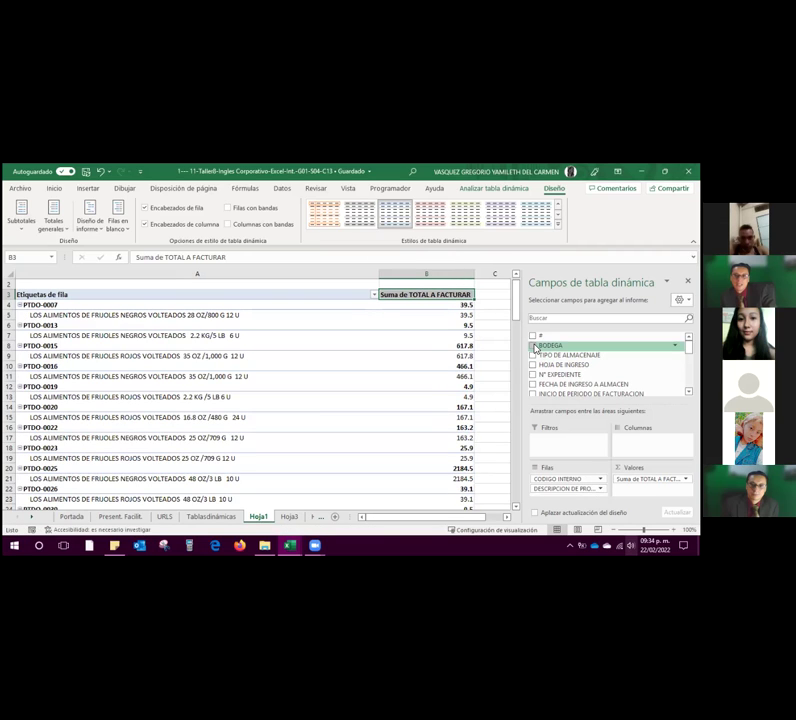
pyautogui.moveTo(543, 347); pyautogui.dragTo(553, 443)
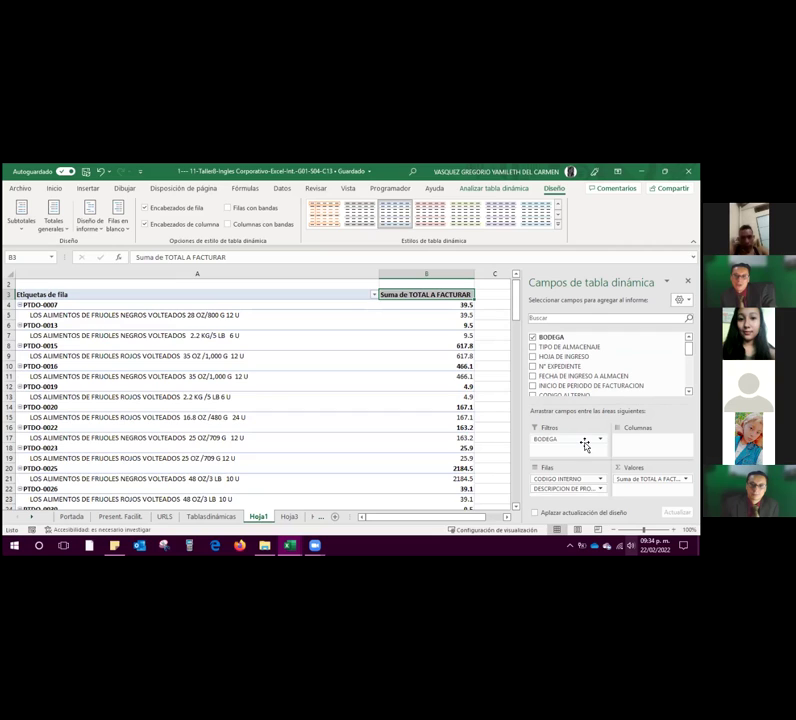
pyautogui.click(585, 443)
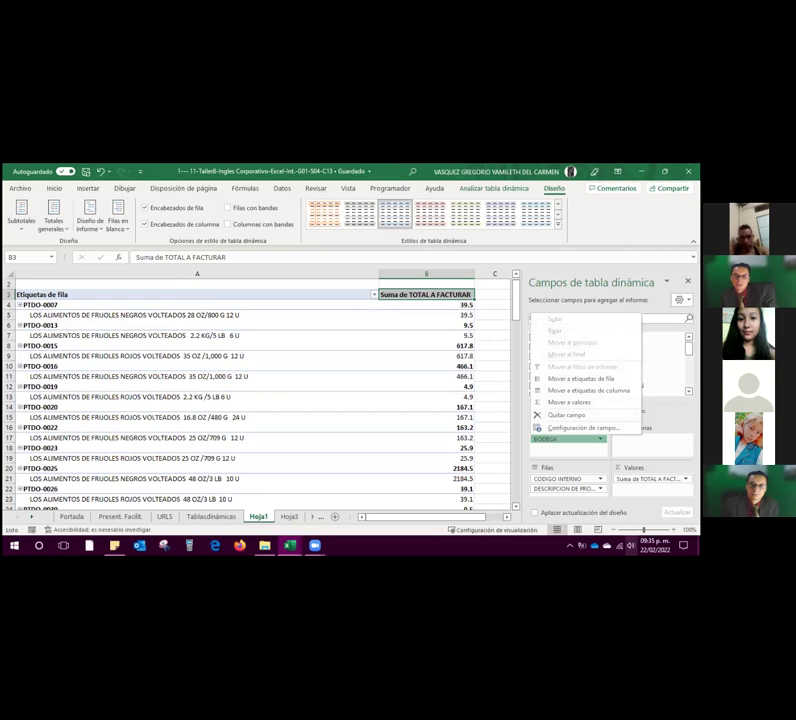
pyautogui.click(592, 443)
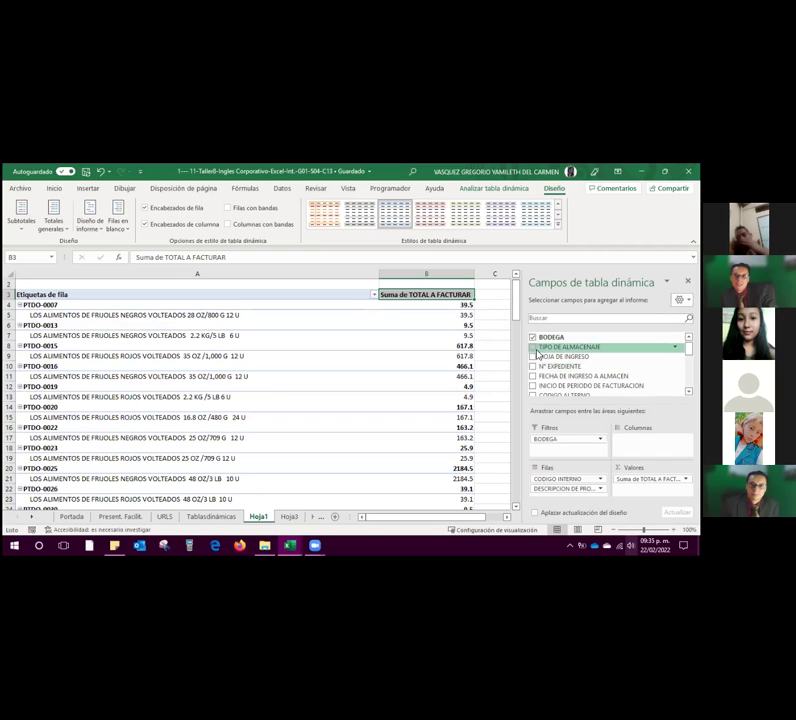
pyautogui.moveTo(541, 347); pyautogui.dragTo(565, 450)
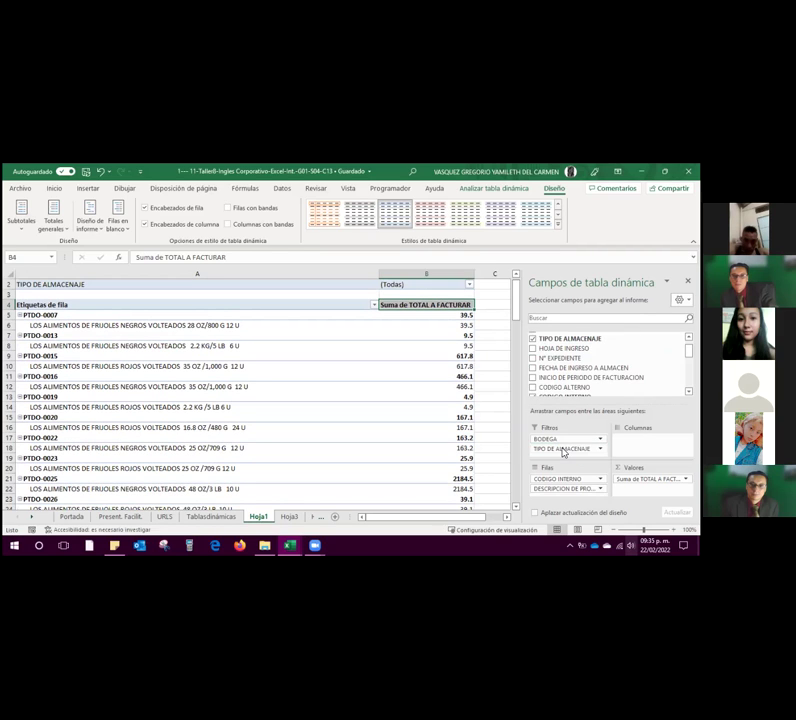
pyautogui.scroll(1, 540, 364)
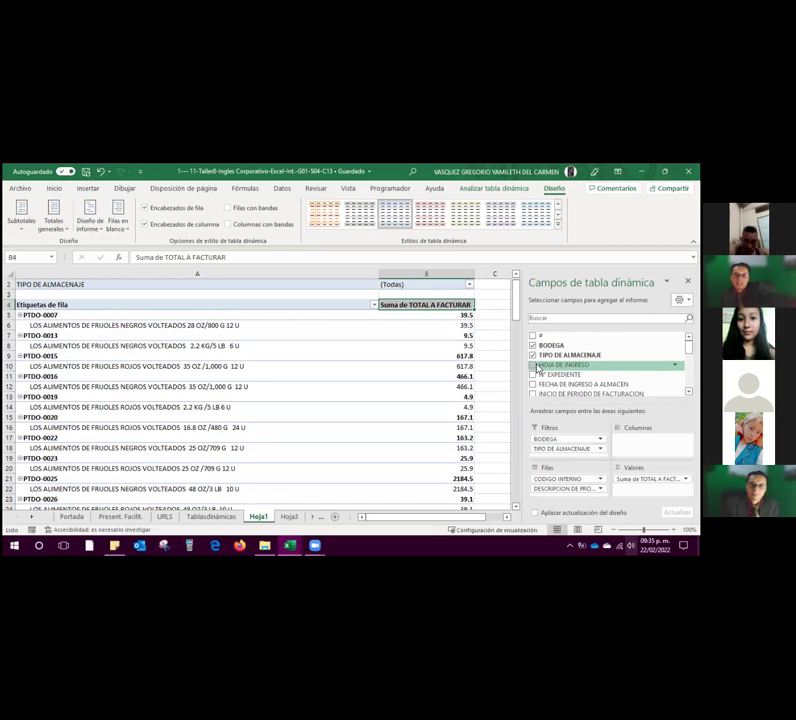
pyautogui.click(341, 297)
pyautogui.click(371, 330)
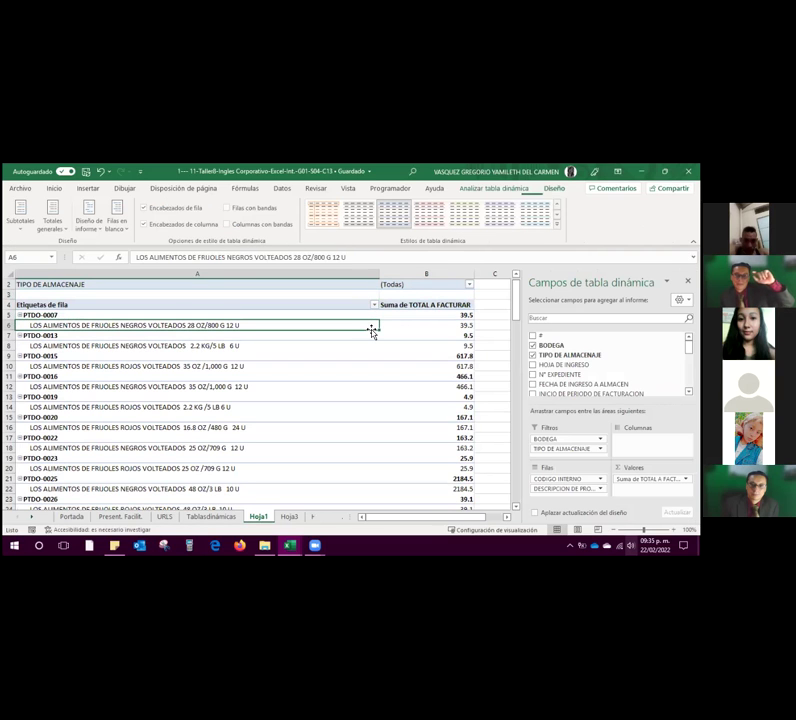
pyautogui.scroll(1, 423, 349)
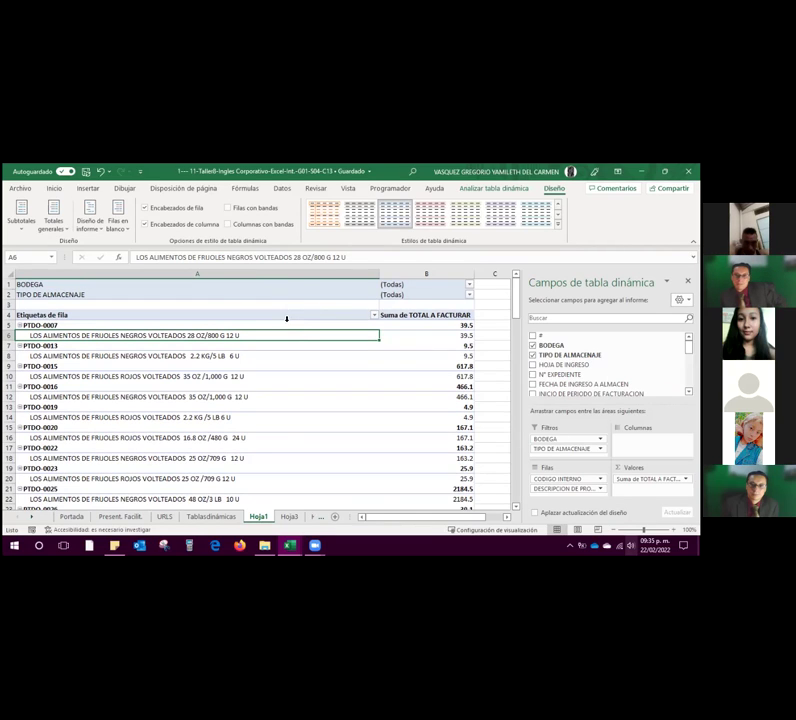
pyautogui.click(320, 330)
pyautogui.click(409, 346)
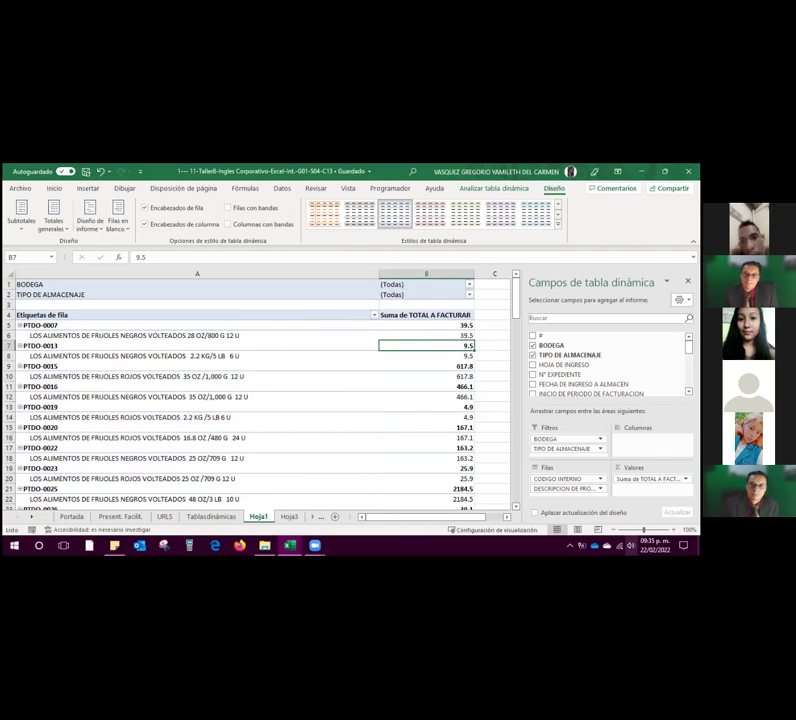
pyautogui.click(291, 517)
pyautogui.rightClick(296, 517)
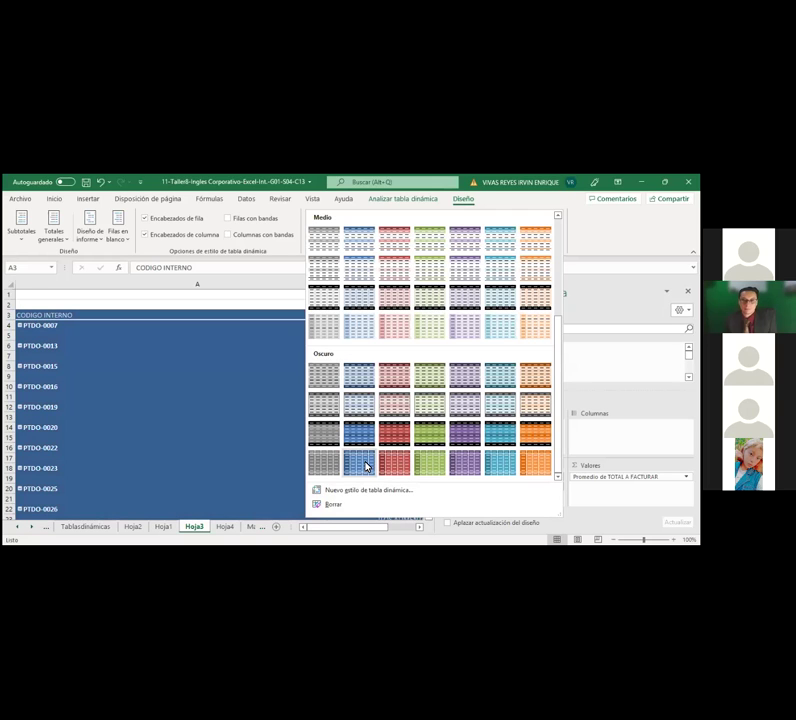
# - Apply a solid blue style from the Oscuro group to the Hoja3 pivot table of average TOTAL A FACTURAR
pyautogui.click(365, 465)
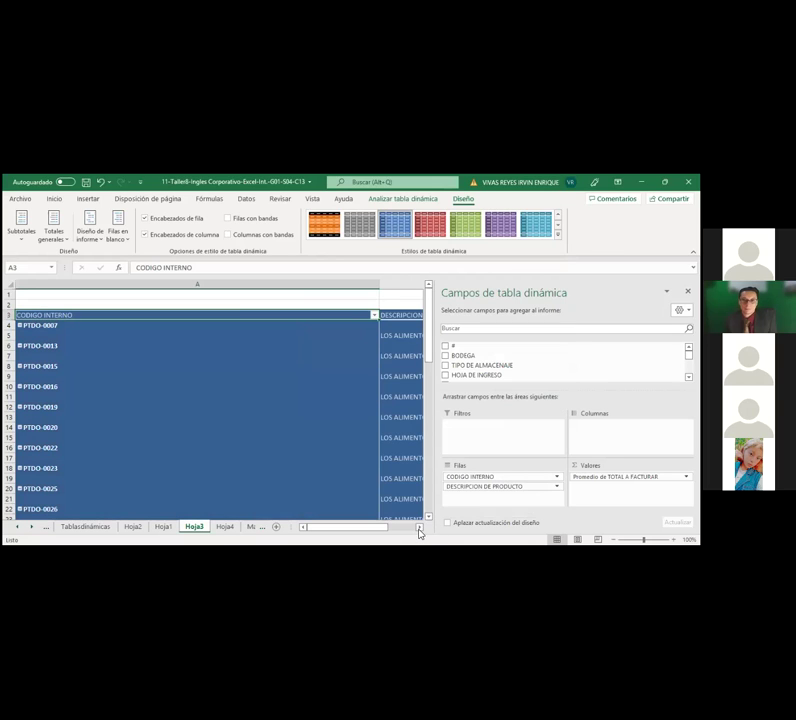
pyautogui.click(419, 532)
pyautogui.click(419, 532)
pyautogui.click(419, 532)
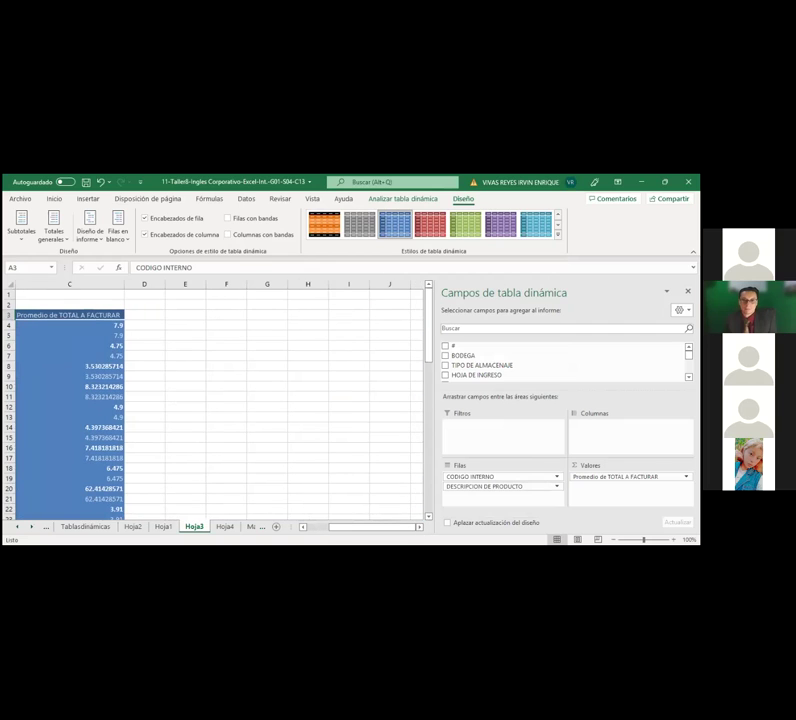
pyautogui.moveTo(352, 528); pyautogui.dragTo(345, 532)
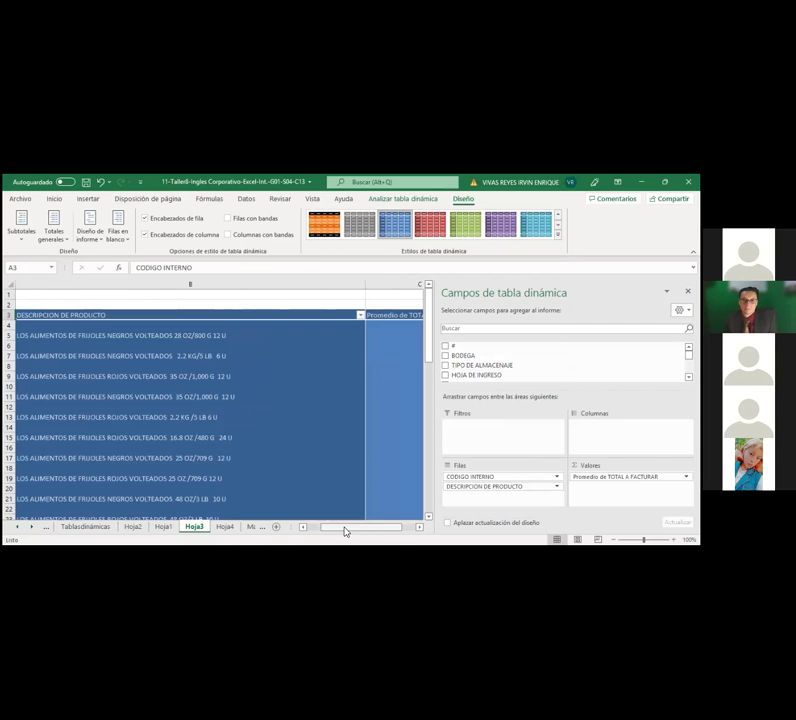
pyautogui.click(419, 530)
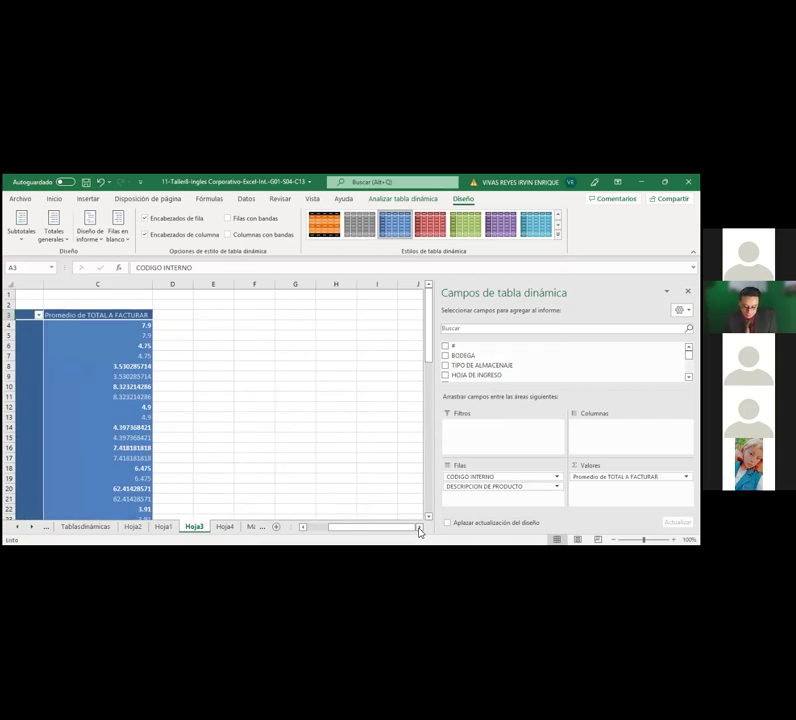
pyautogui.click(419, 532)
# - Compare the Hoja3 pivot table of average TOTAL A FACTURAR with the pivot table on Hoja4
pyautogui.click(253, 486)
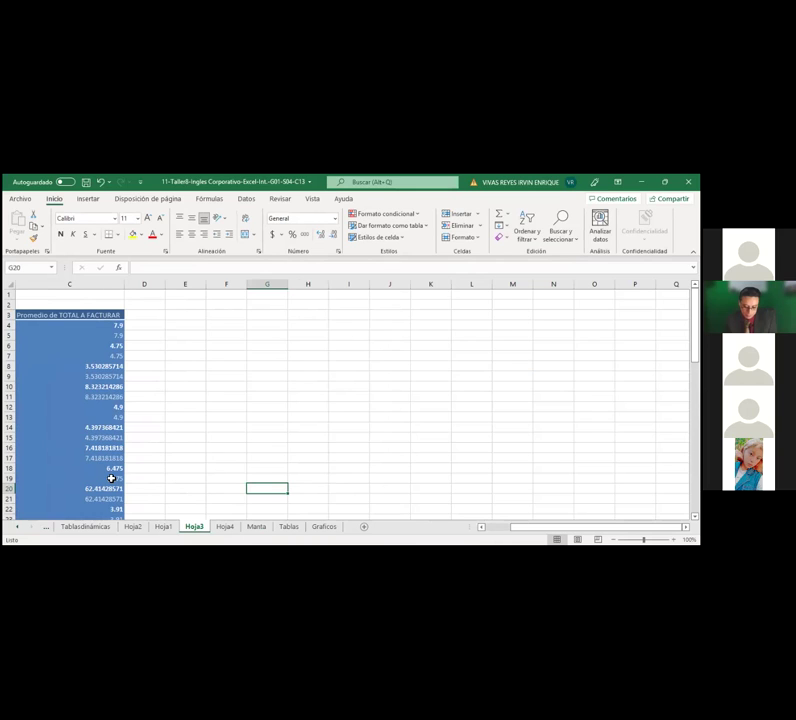
pyautogui.click(72, 322)
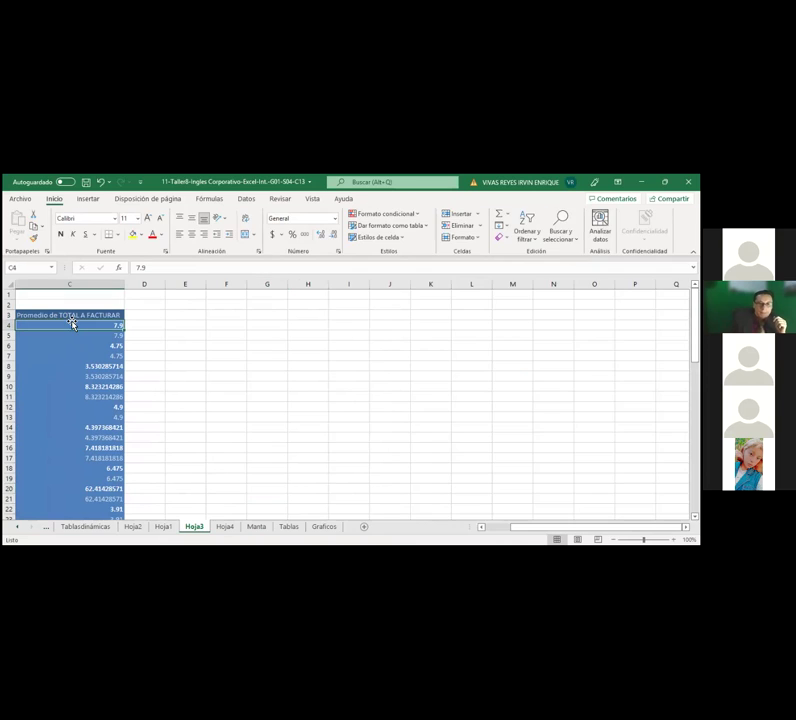
pyautogui.click(227, 528)
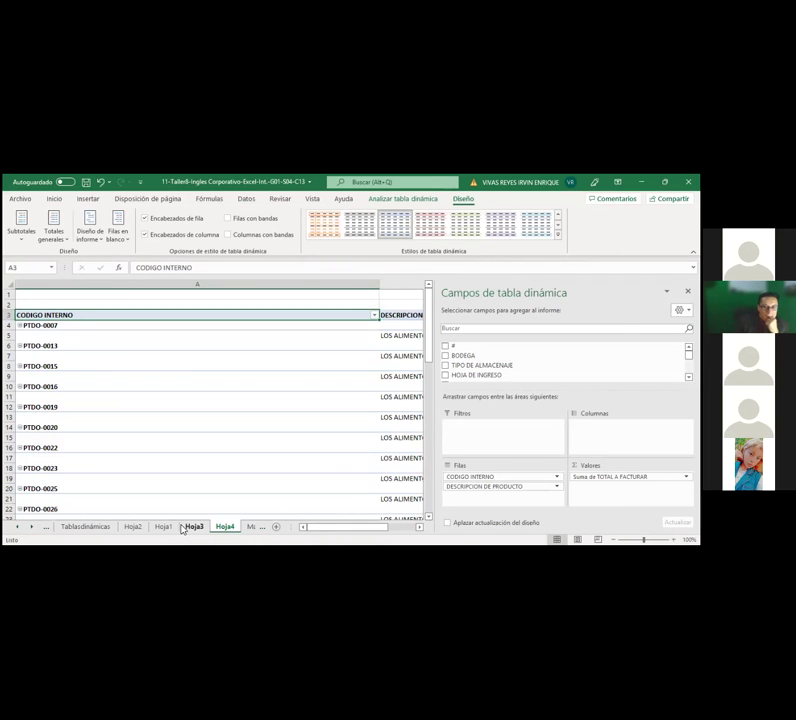
pyautogui.click(197, 528)
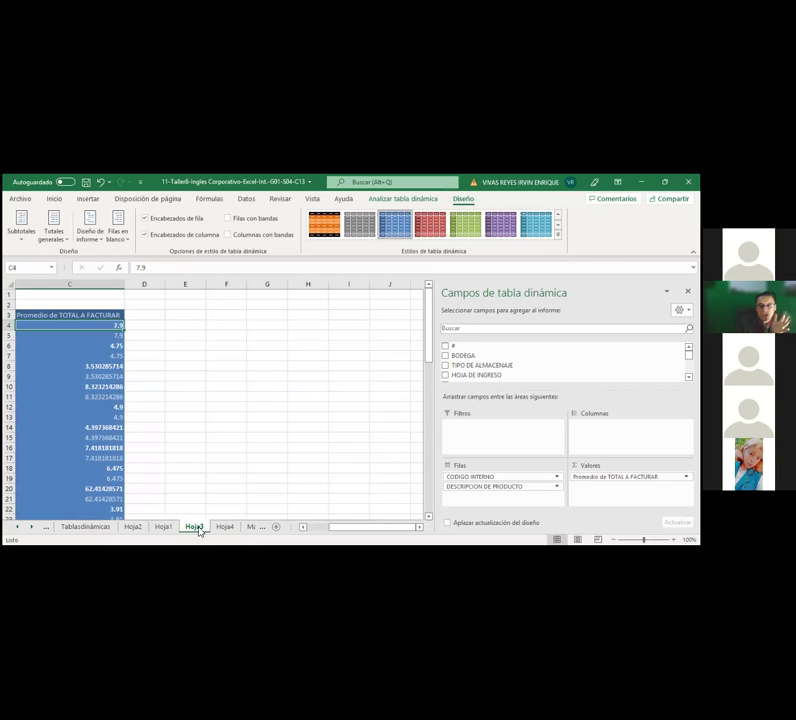
pyautogui.moveTo(355, 528)
pyautogui.mouseDown()
pyautogui.moveTo(364, 530)
pyautogui.moveTo(355, 533)
pyautogui.mouseUp()
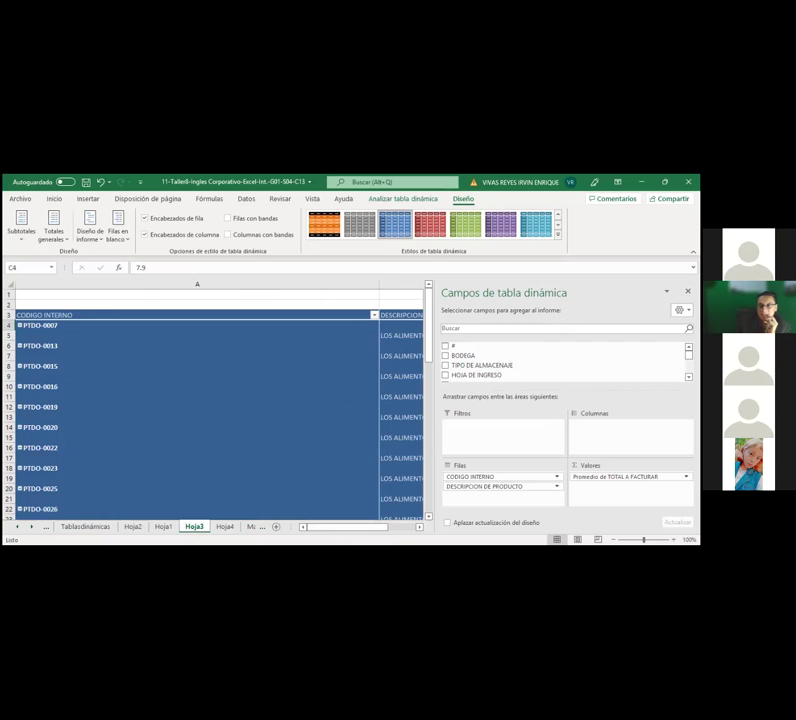
# - Set the number format of the Hoja3 pivot table's average TOTAL A FACTURAR field to Moneda with 2 decimals and the $ symbol
pyautogui.click(687, 291)
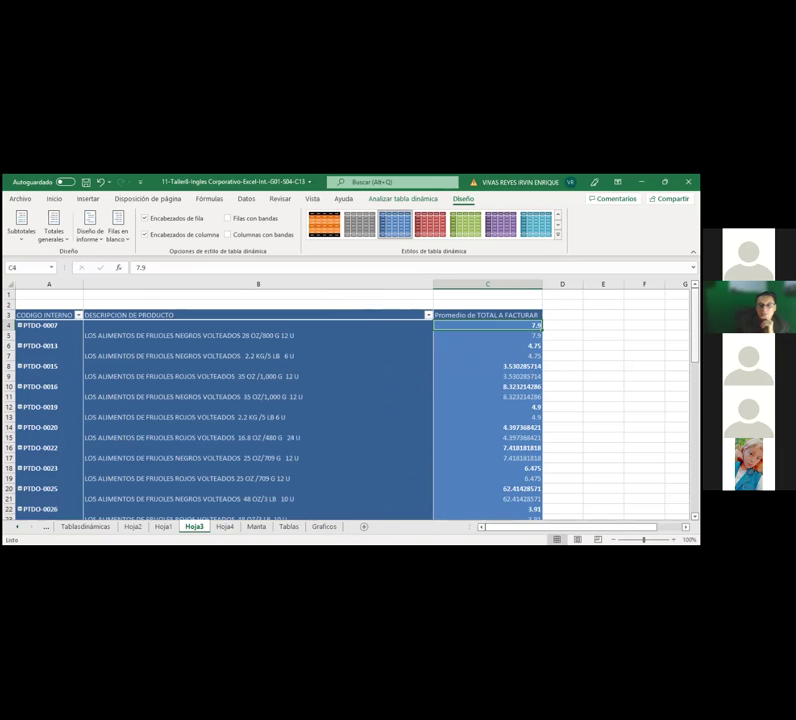
pyautogui.click(482, 316)
pyautogui.doubleClick(483, 316)
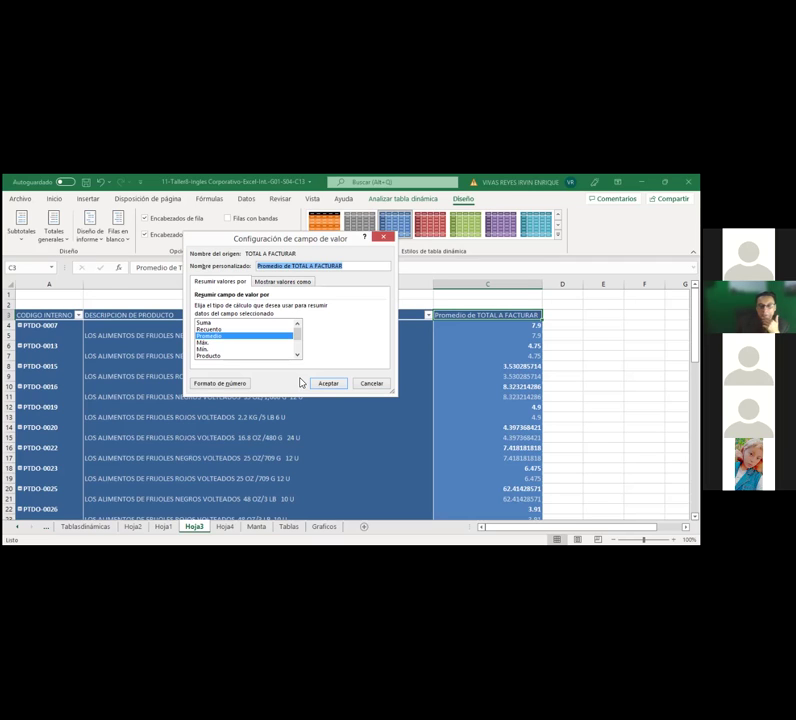
pyautogui.click(208, 384)
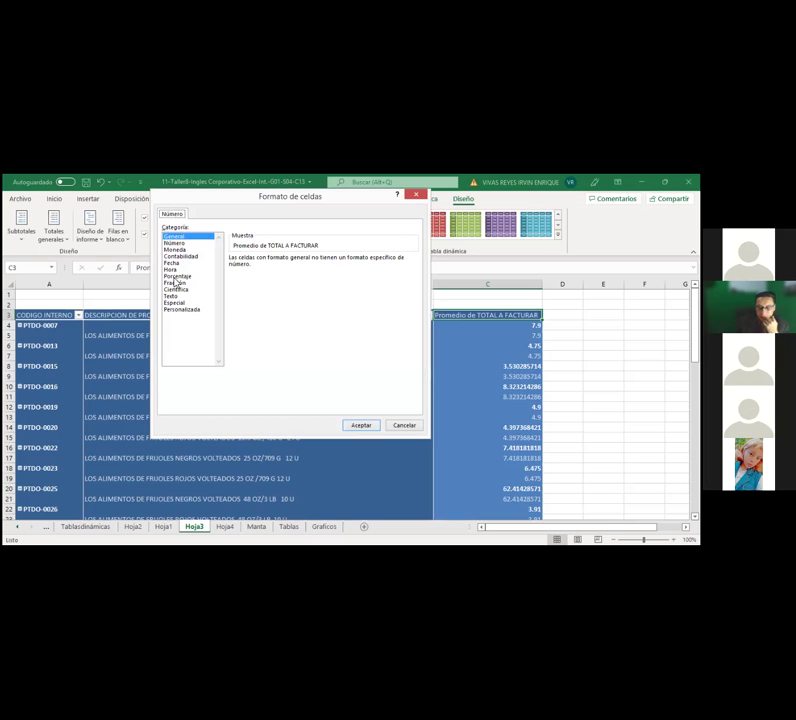
pyautogui.click(177, 276)
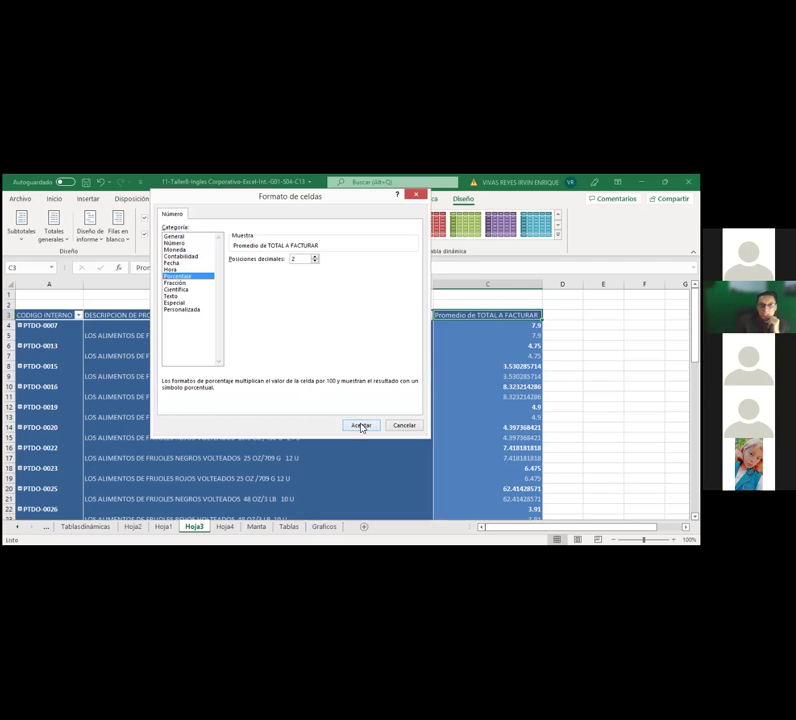
pyautogui.click(177, 250)
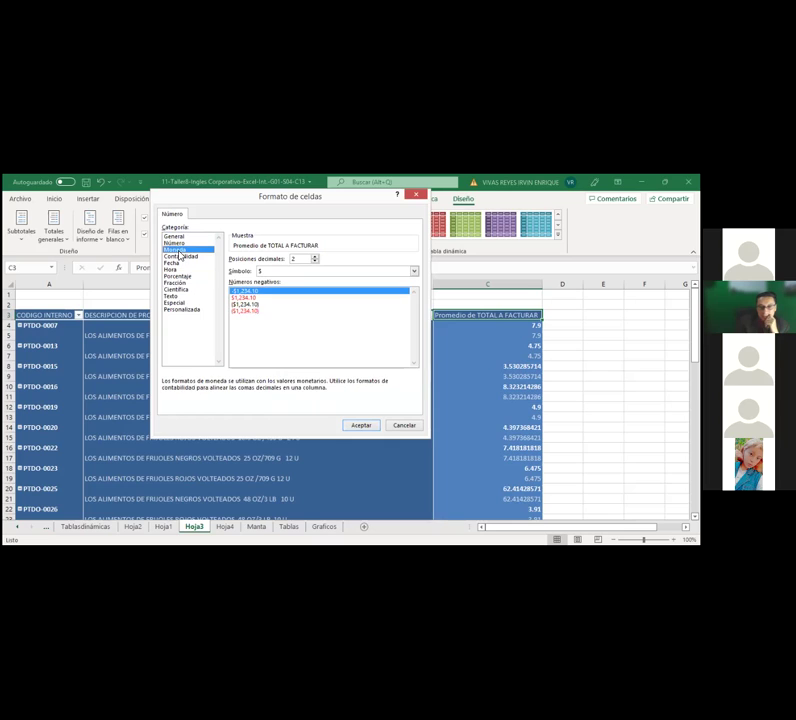
pyautogui.click(362, 426)
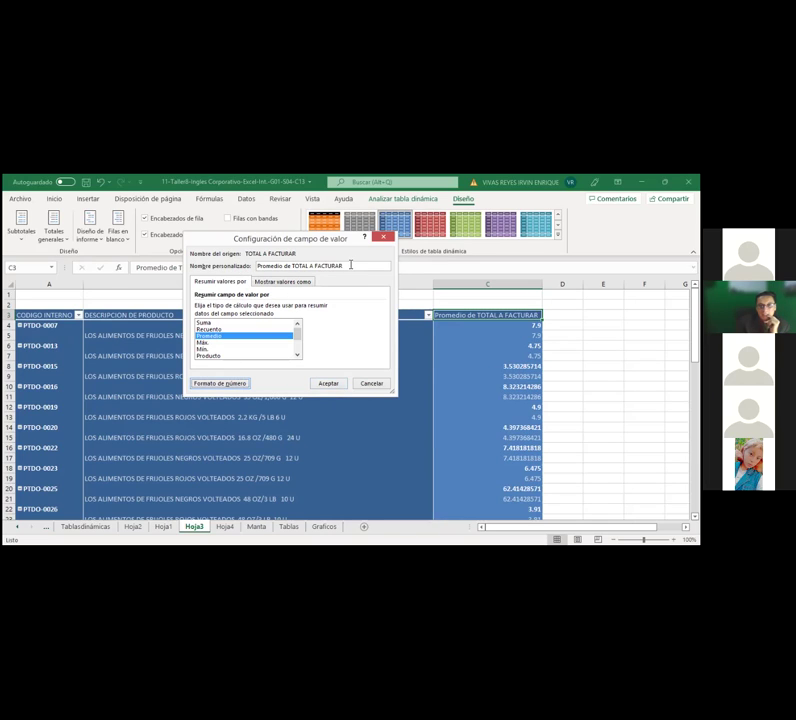
# - Rename the Hoja3 pivot table's average value field as Costo Promedio/Codigo and apply the field settings
pyautogui.click(351, 264)
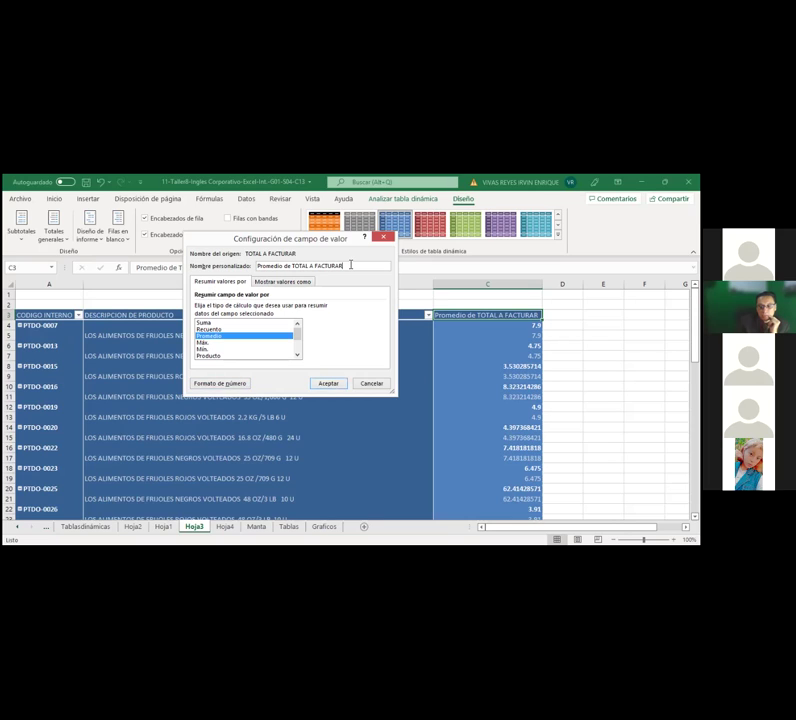
pyautogui.moveTo(351, 265); pyautogui.dragTo(293, 265)
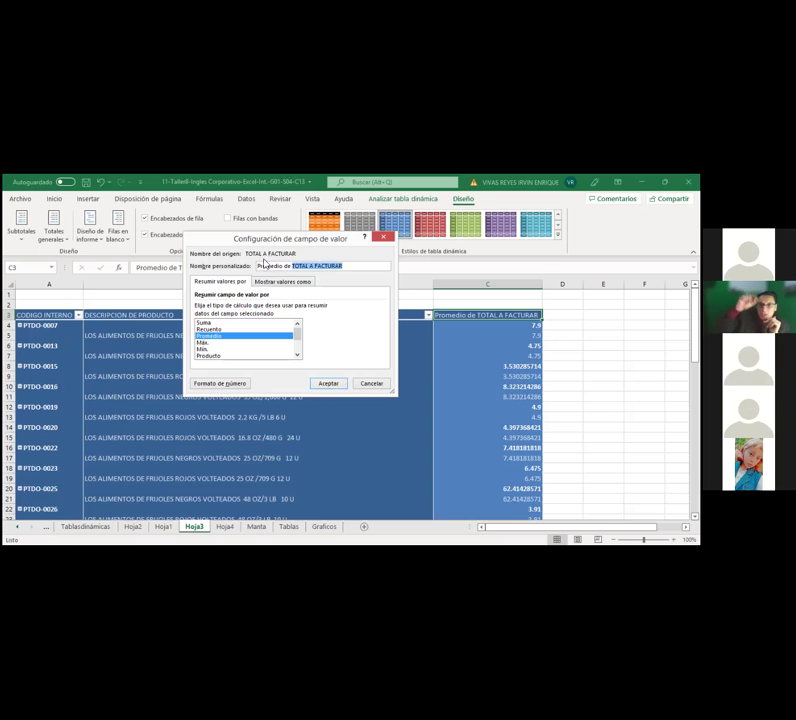
pyautogui.moveTo(348, 266); pyautogui.dragTo(256, 271)
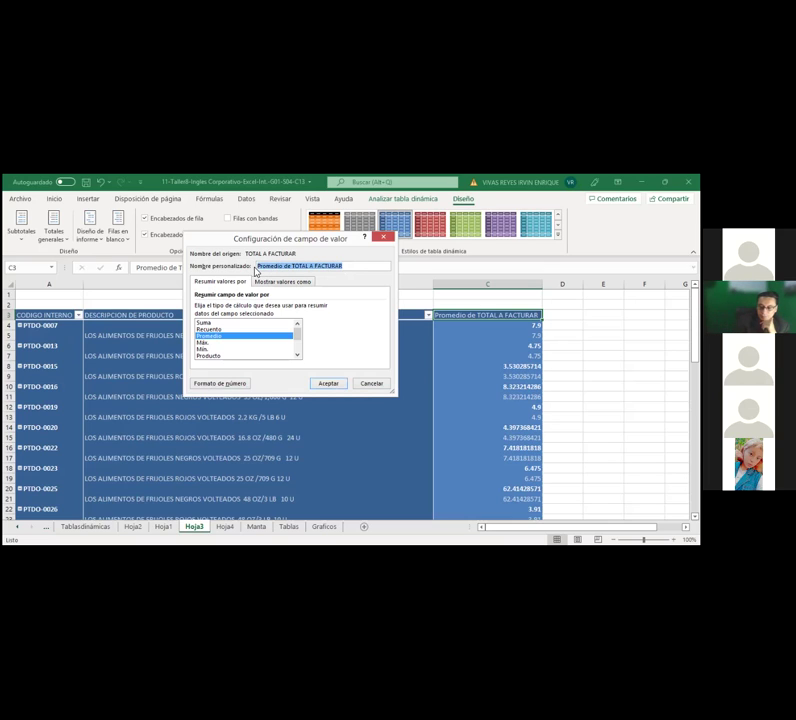
pyautogui.write('Costo Promedio/Codigo')
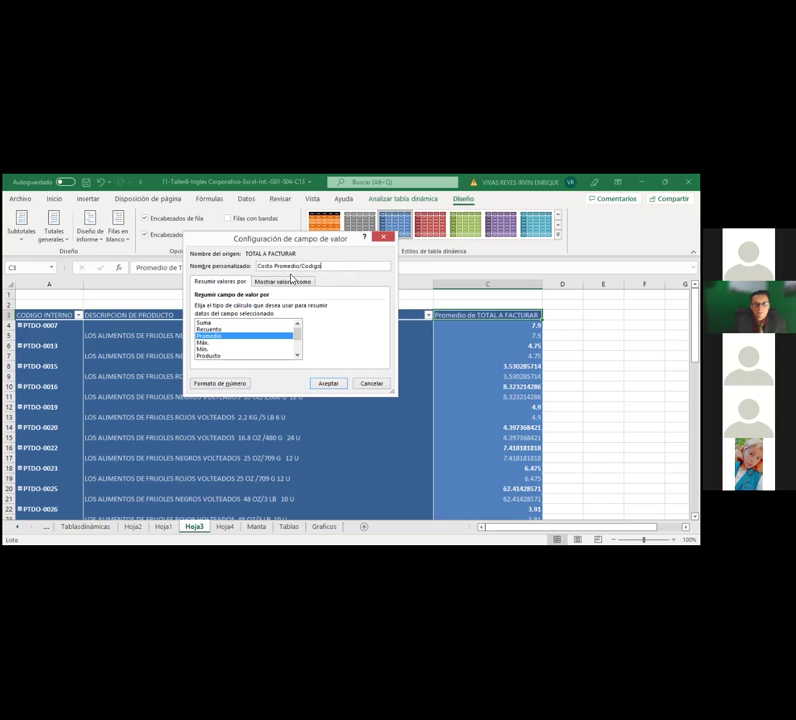
pyautogui.click(329, 385)
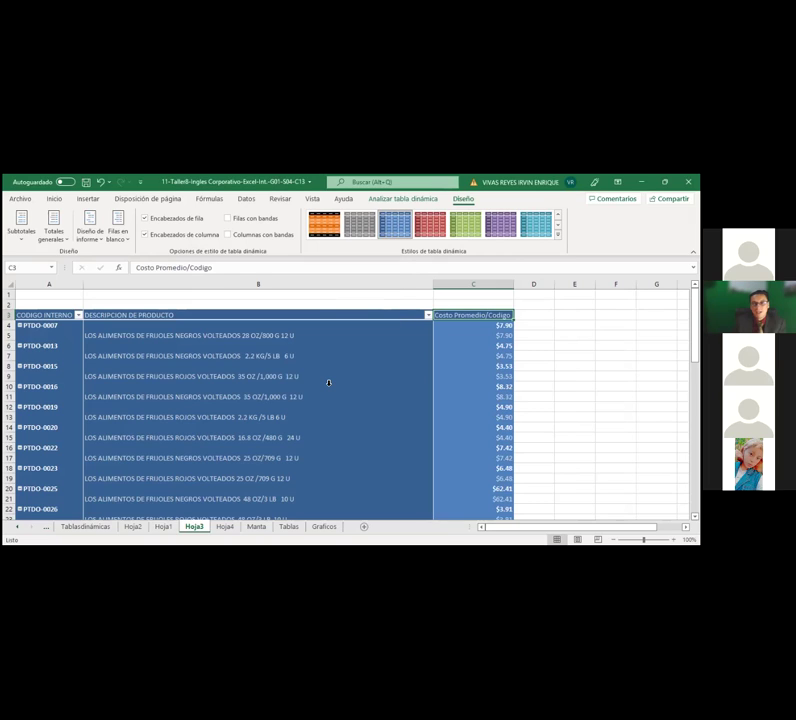
pyautogui.click(469, 325)
pyautogui.click(459, 317)
pyautogui.moveTo(464, 343)
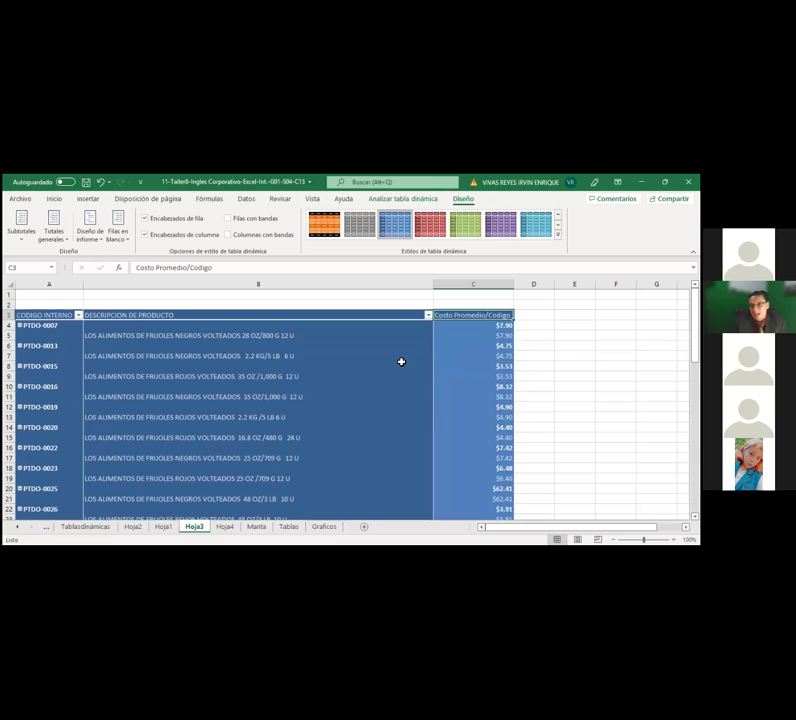
pyautogui.moveTo(370, 357)
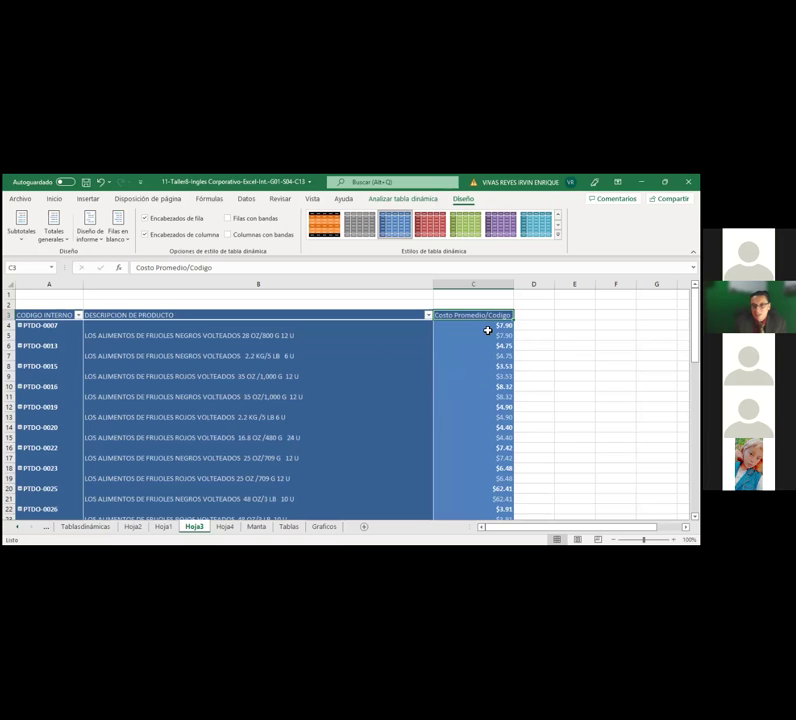
# - Review the columns of the Hoja4 pivot table, from CODIGO INTERNO across to the sum of TOTAL A FACTURAR
pyautogui.click(222, 528)
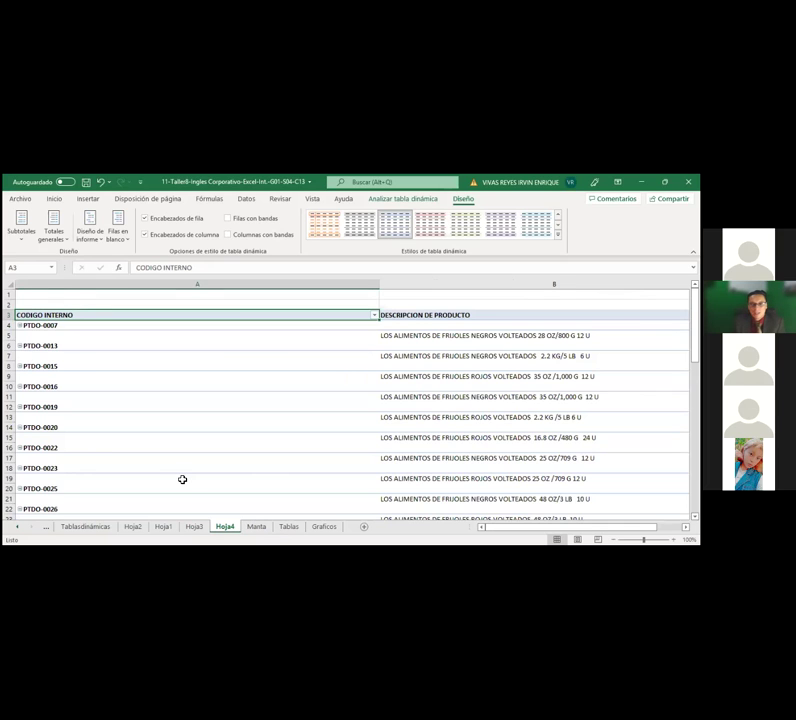
pyautogui.press('Right')
pyautogui.press('Left')
pyautogui.press('Right')
pyautogui.press('Right')
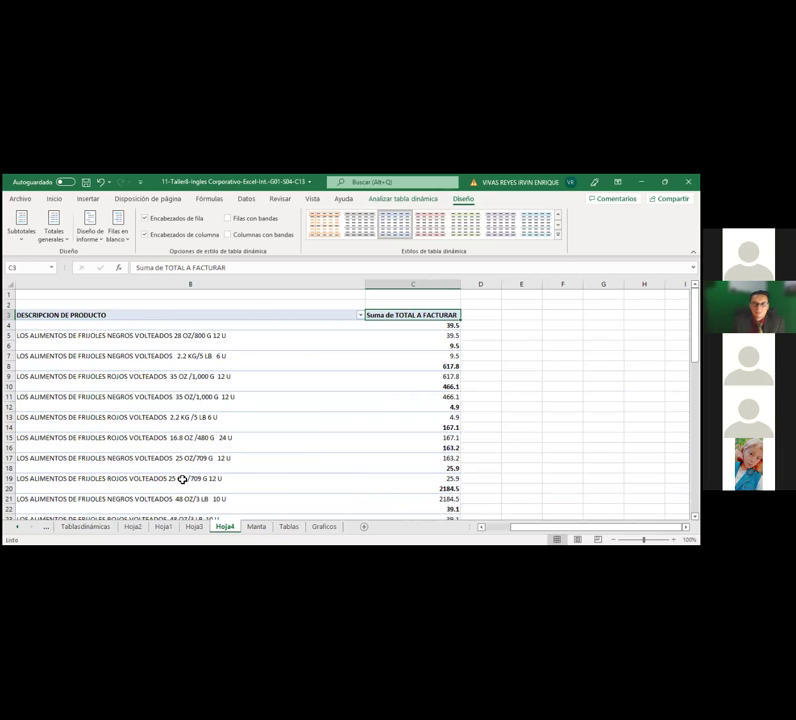
pyautogui.press('Left')
pyautogui.press('Left')
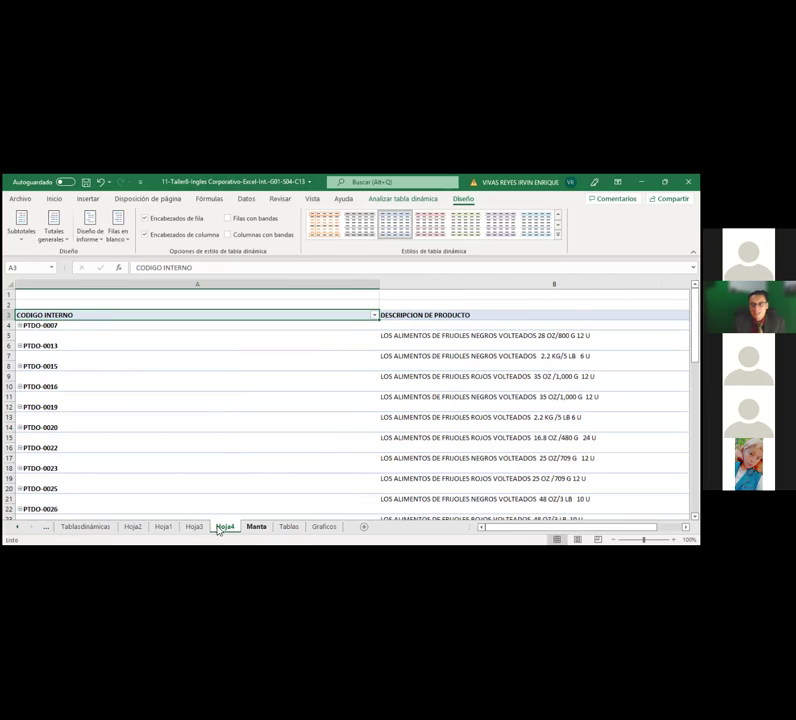
# - Create a blank pivot table on a new sheet from the data on the Manta sheet
pyautogui.click(256, 527)
pyautogui.click(47, 317)
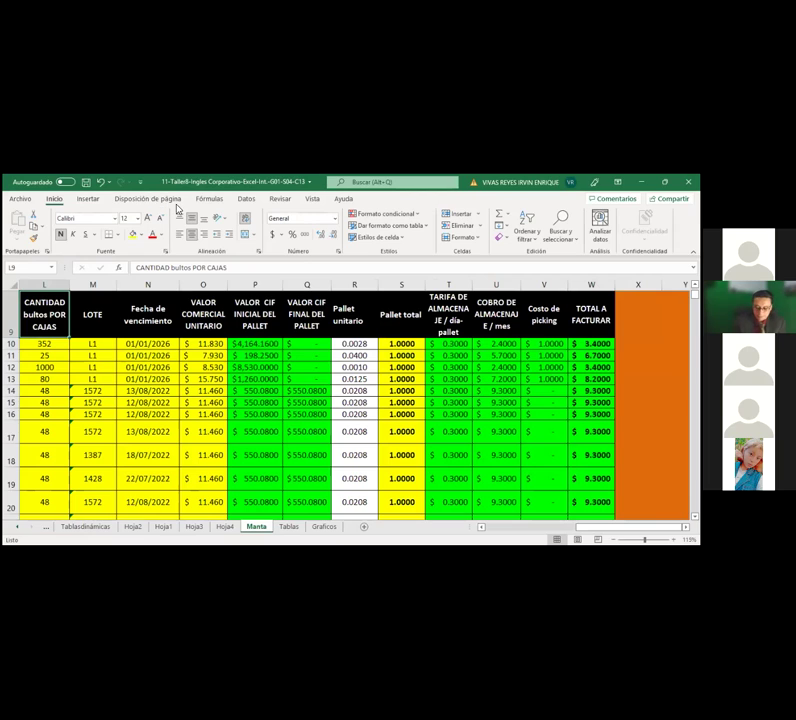
pyautogui.click(88, 198)
pyautogui.click(60, 230)
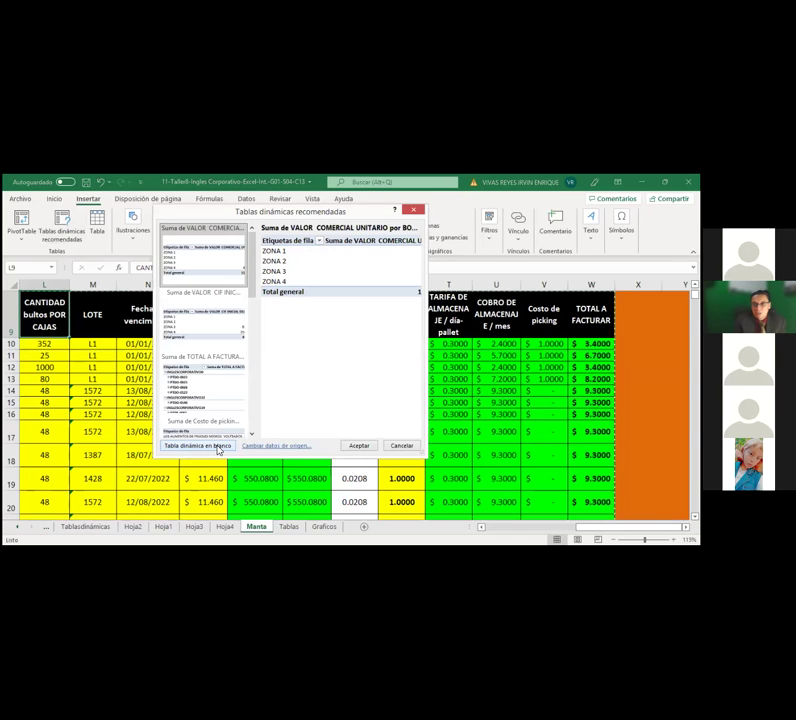
pyautogui.click(219, 447)
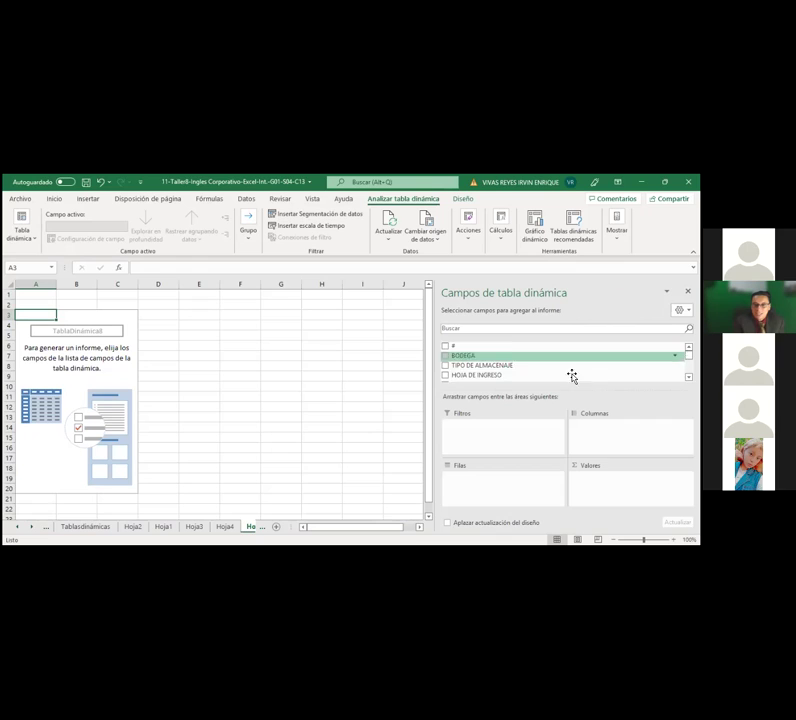
# - Add BODEGA as the row field and TIPO DE ALMACENAJE as a report filter in the new pivot table
pyautogui.click(445, 356)
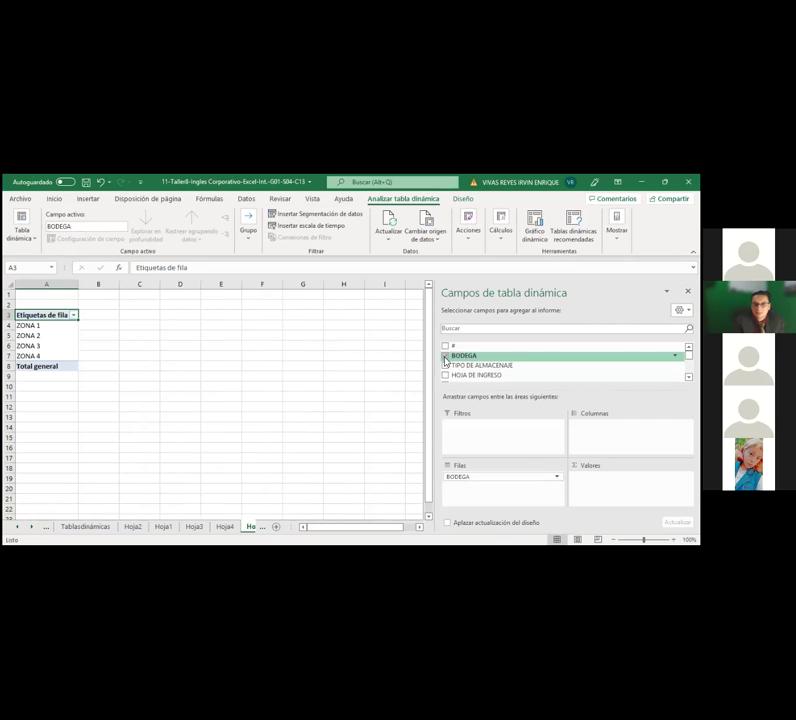
pyautogui.click(446, 367)
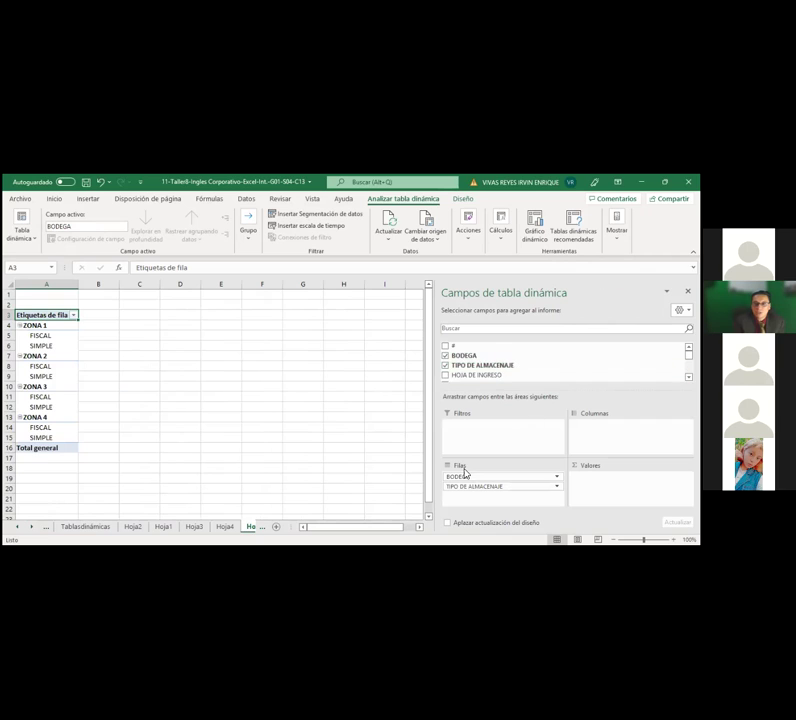
pyautogui.moveTo(474, 487); pyautogui.dragTo(474, 430)
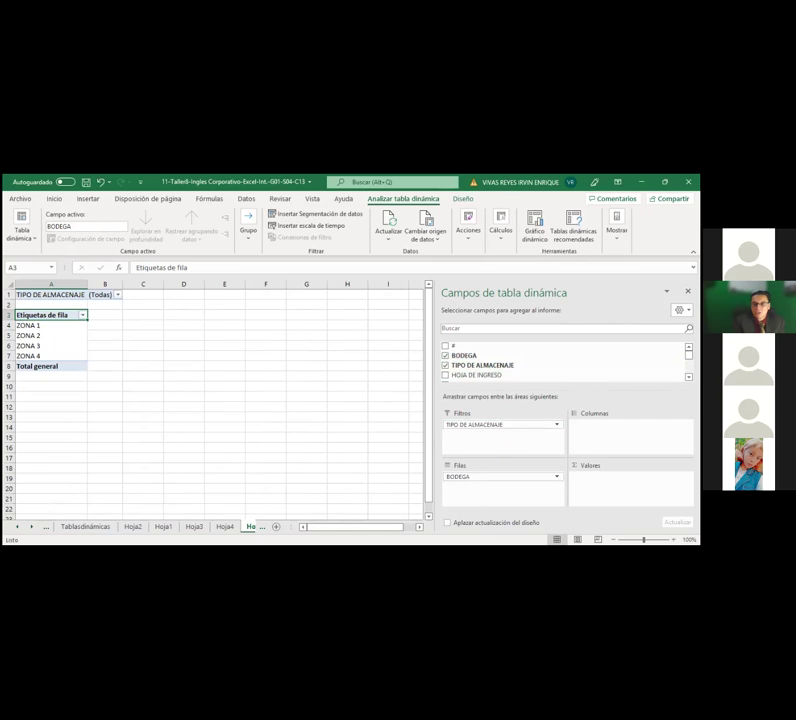
# - Add TOTAL A FACTURAR to the new pivot table as a summed value
pyautogui.scroll(-1, 560, 361)
pyautogui.scroll(-15, 461, 365)
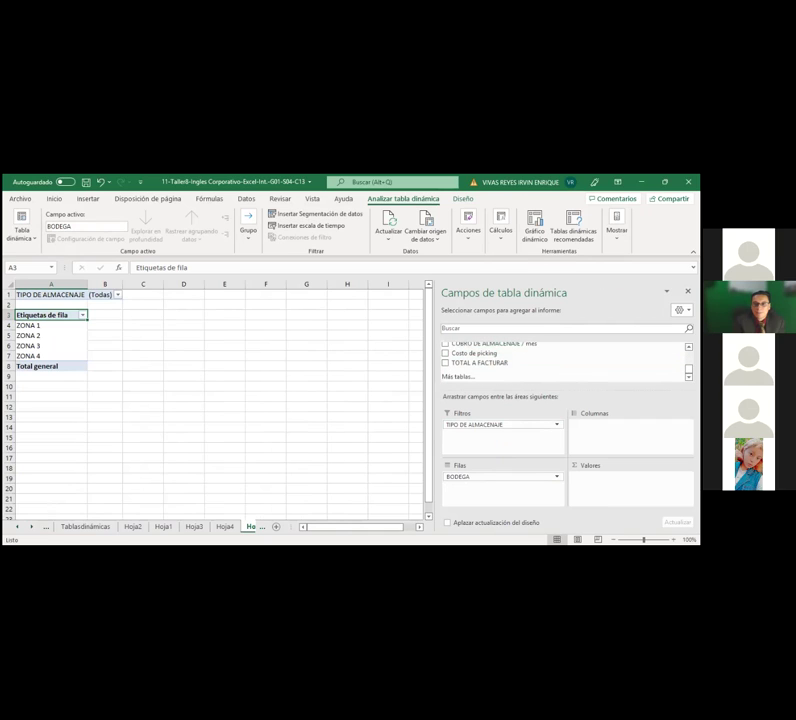
pyautogui.scroll(1, 560, 360)
pyautogui.scroll(2, 500, 362)
pyautogui.scroll(5, 500, 362)
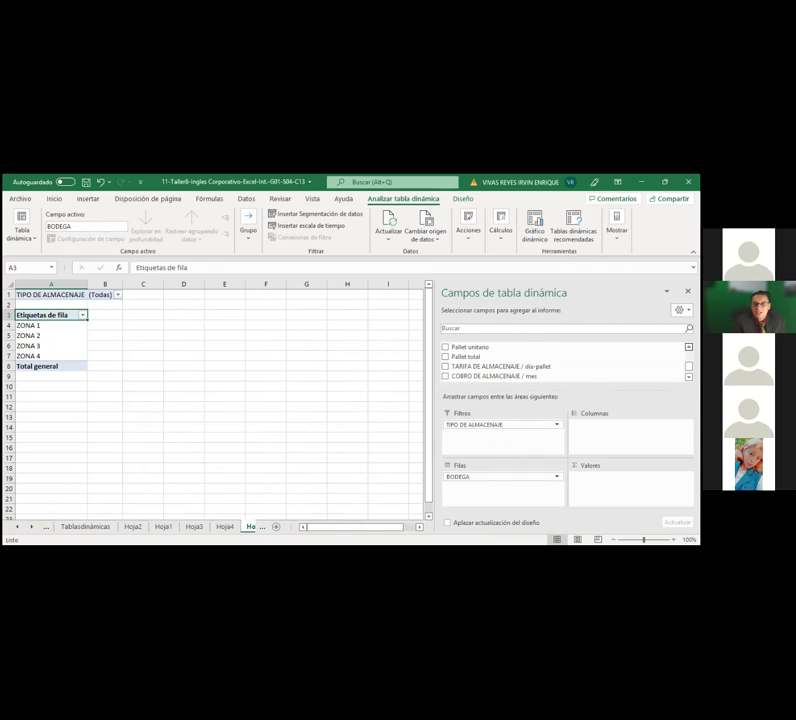
pyautogui.scroll(3, 500, 362)
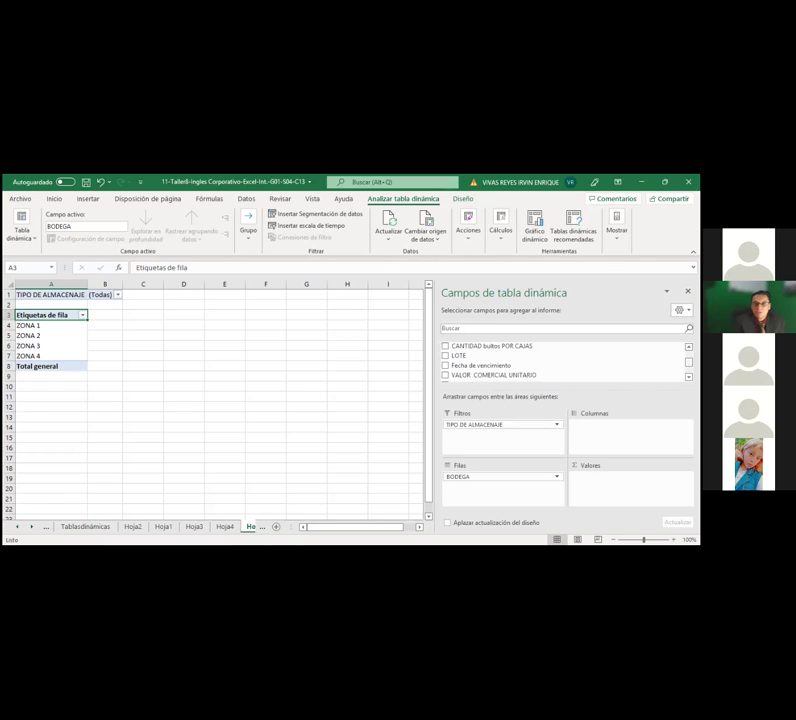
pyautogui.scroll(-10, 483, 363)
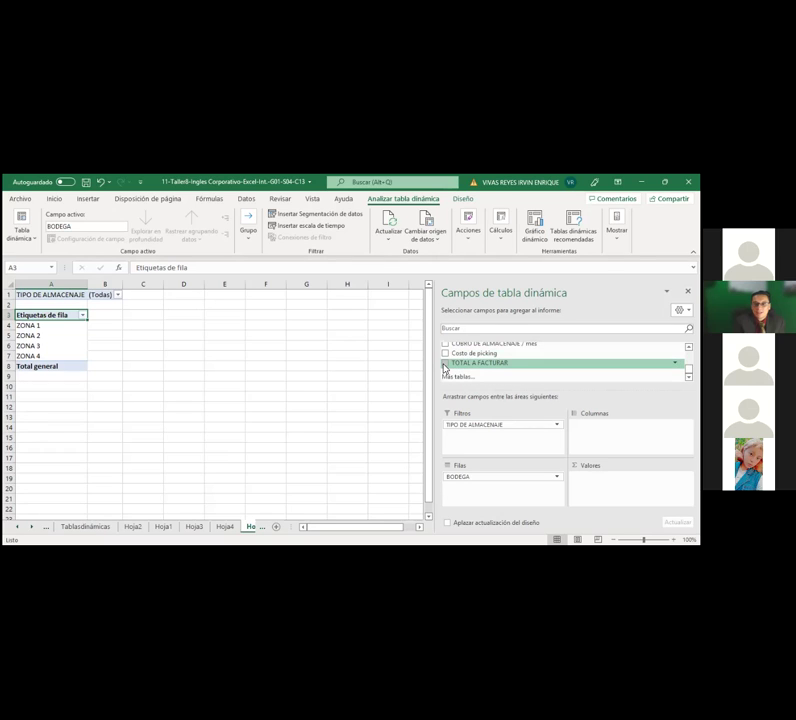
pyautogui.click(445, 364)
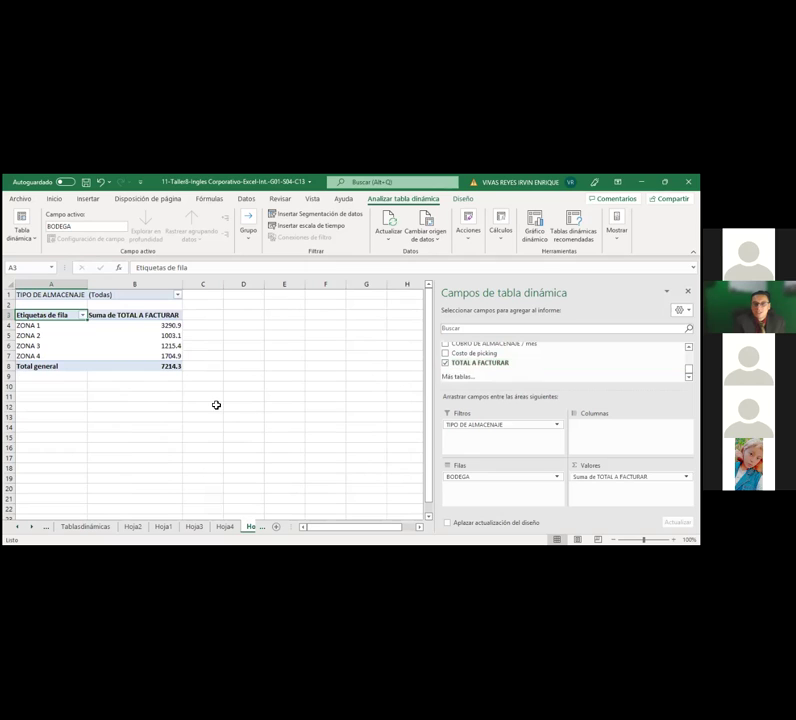
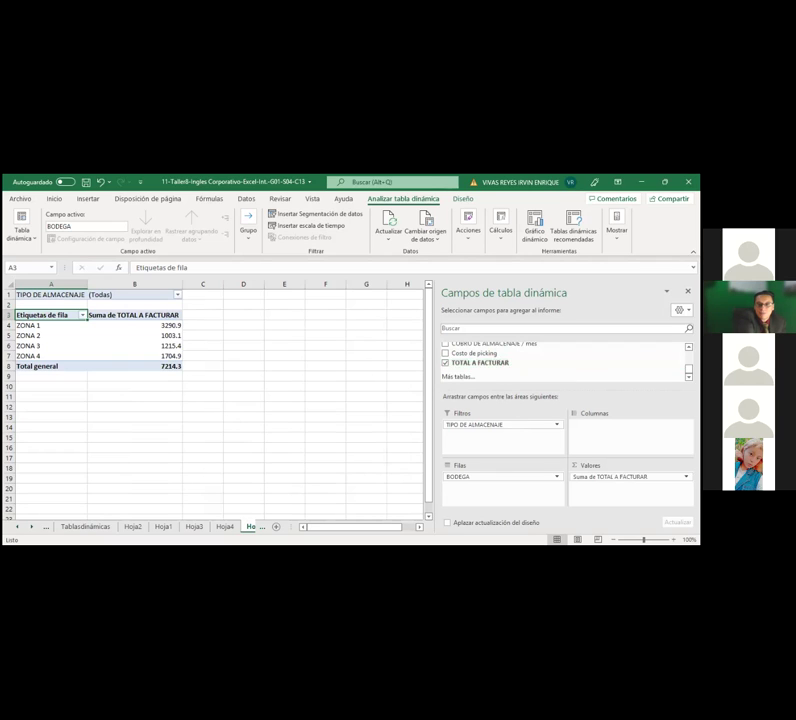
# - Move BODEGA from the rows to the columns of the new pivot table
pyautogui.click(460, 480)
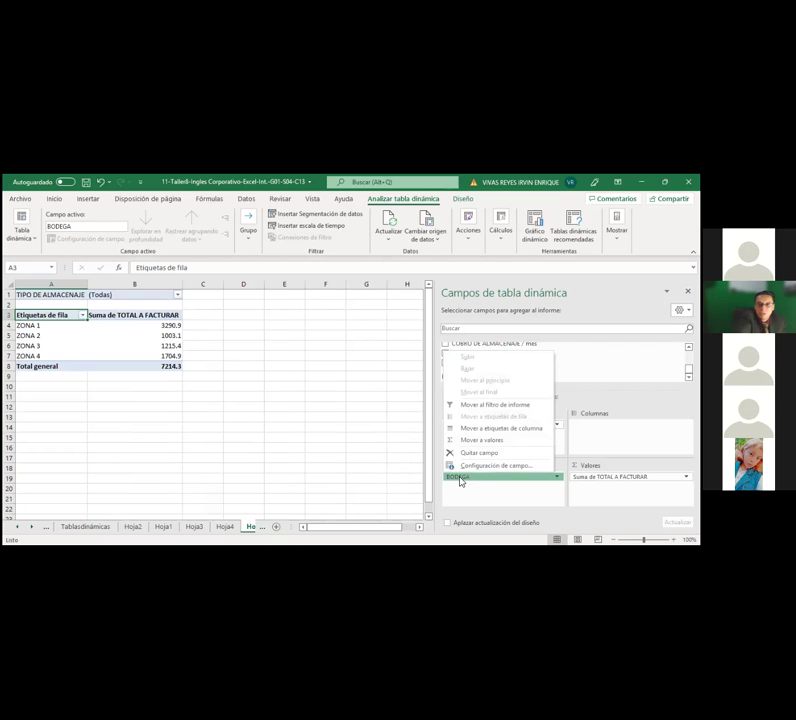
pyautogui.moveTo(460, 480); pyautogui.dragTo(590, 440)
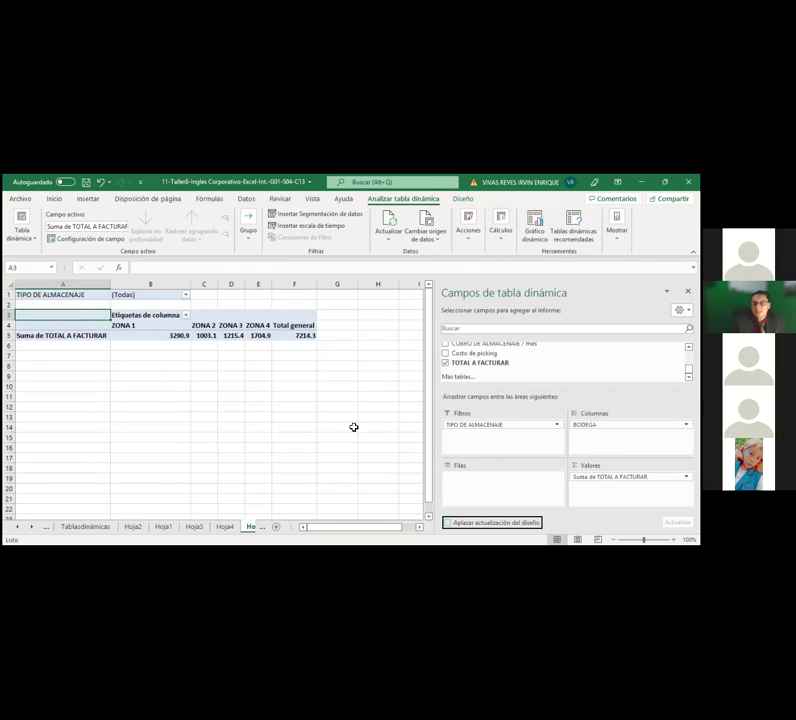
pyautogui.click(146, 325)
pyautogui.click(87, 325)
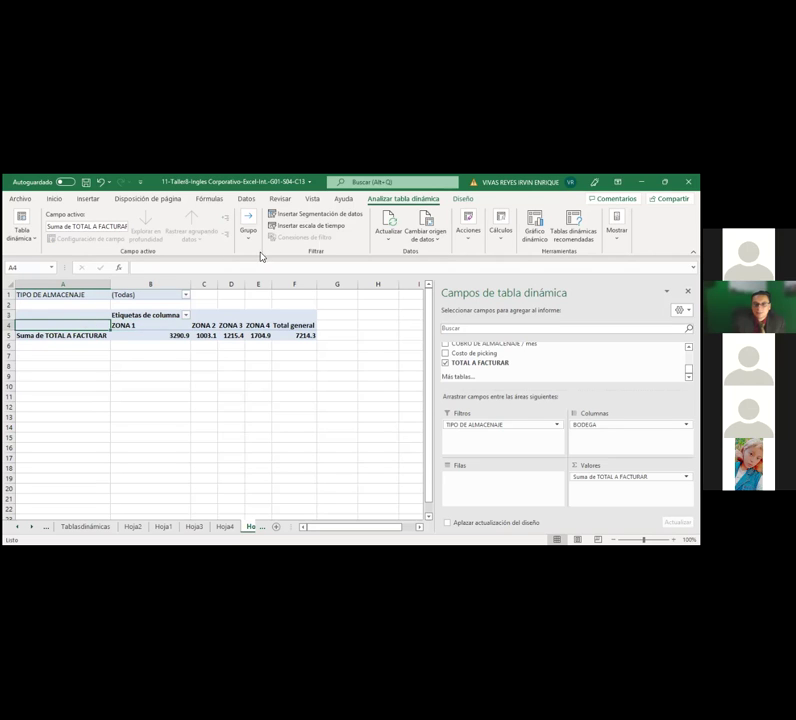
# - Apply a teal style from the Medio group to the pivot table of TOTAL A FACTURAR by BODEGA
pyautogui.click(457, 199)
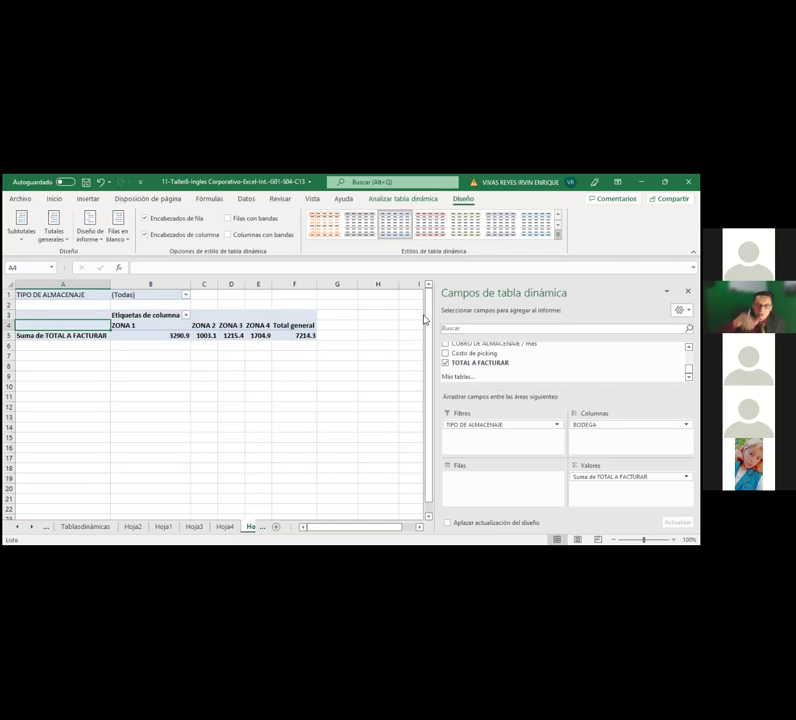
pyautogui.click(559, 239)
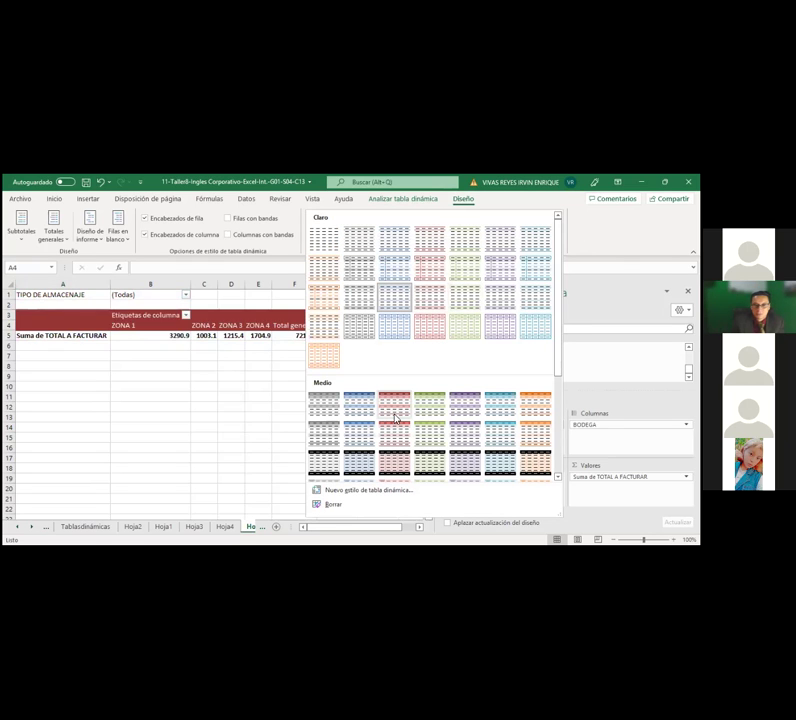
pyautogui.click(489, 409)
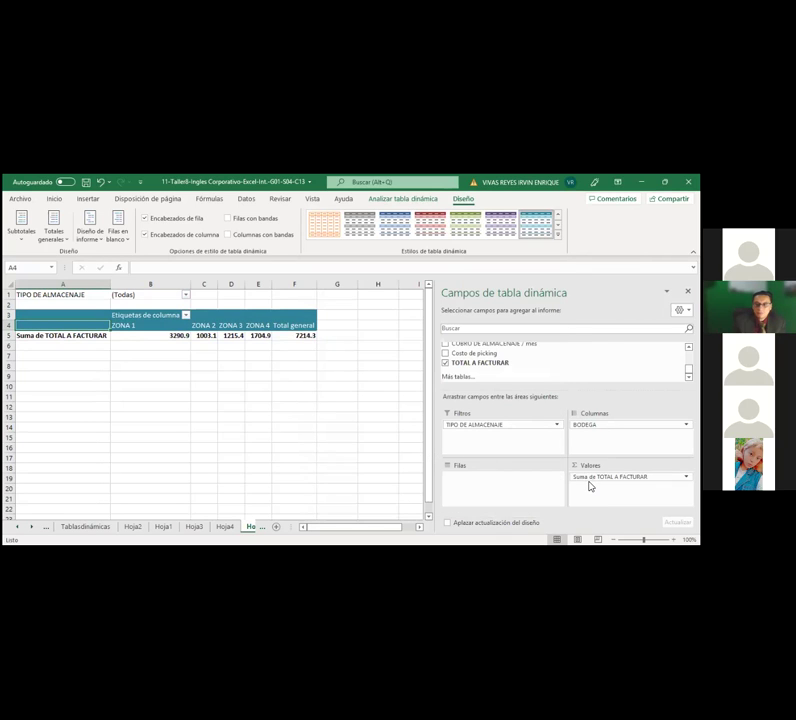
# - Format the TOTAL A FACTURAR values of the BODEGA pivot table as Moneda with 2 decimals and the $ symbol
pyautogui.click(292, 326)
pyautogui.doubleClick(292, 326)
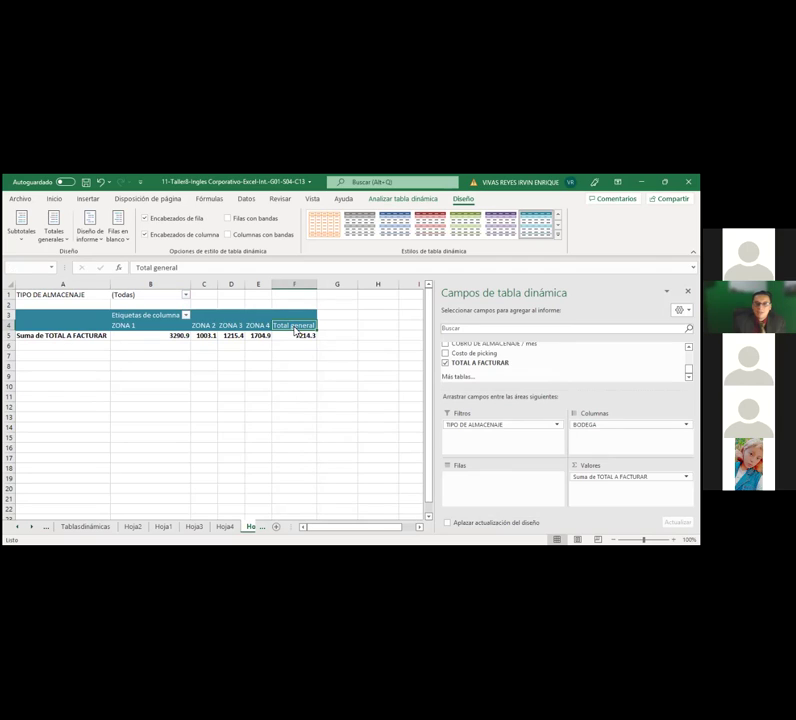
pyautogui.click(356, 394)
pyautogui.click(83, 338)
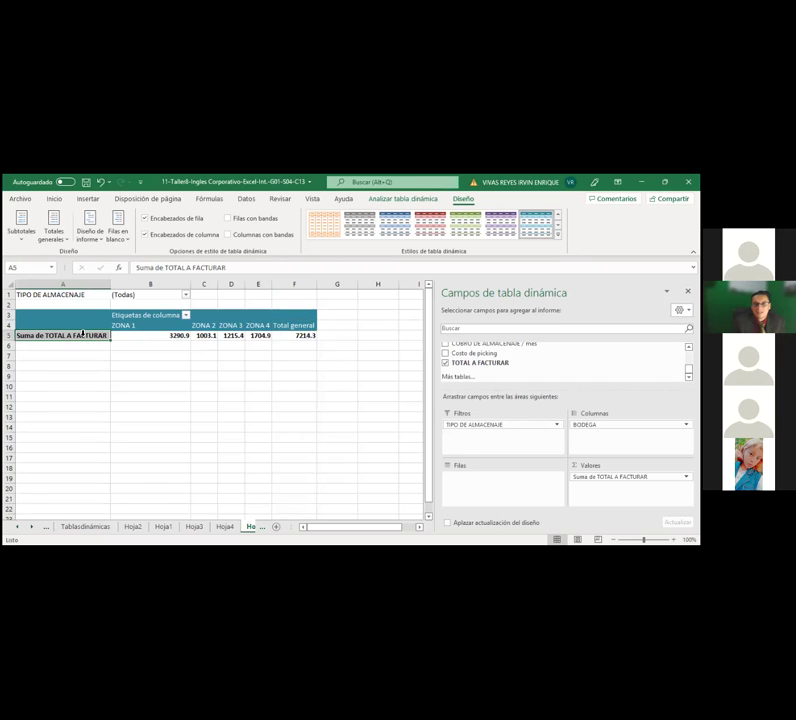
pyautogui.doubleClick(89, 337)
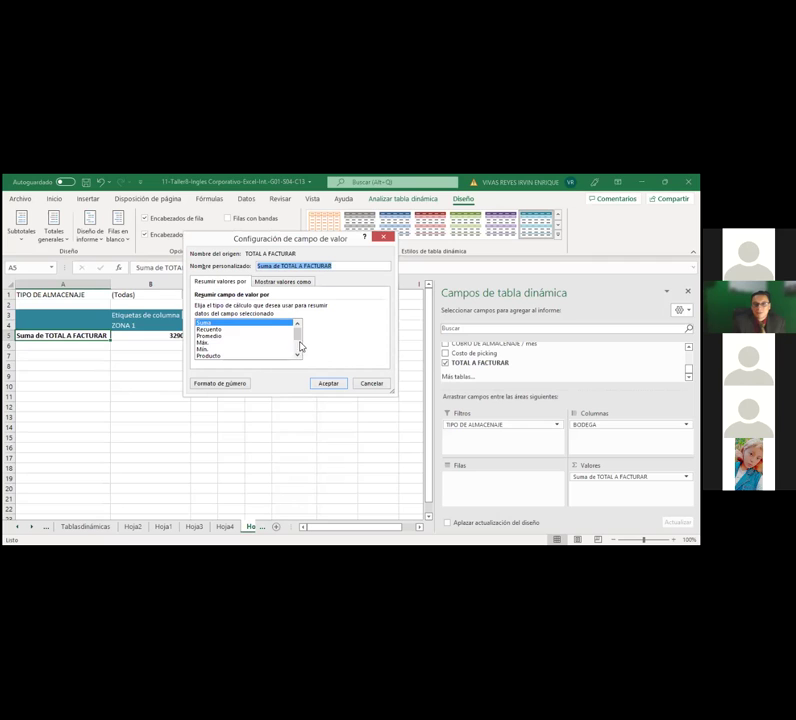
pyautogui.click(222, 384)
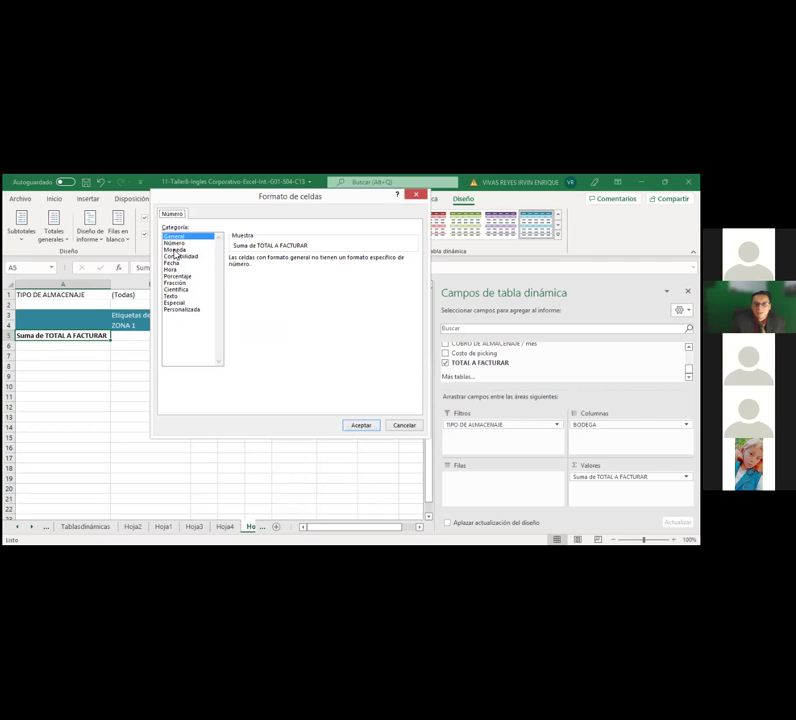
pyautogui.click(176, 250)
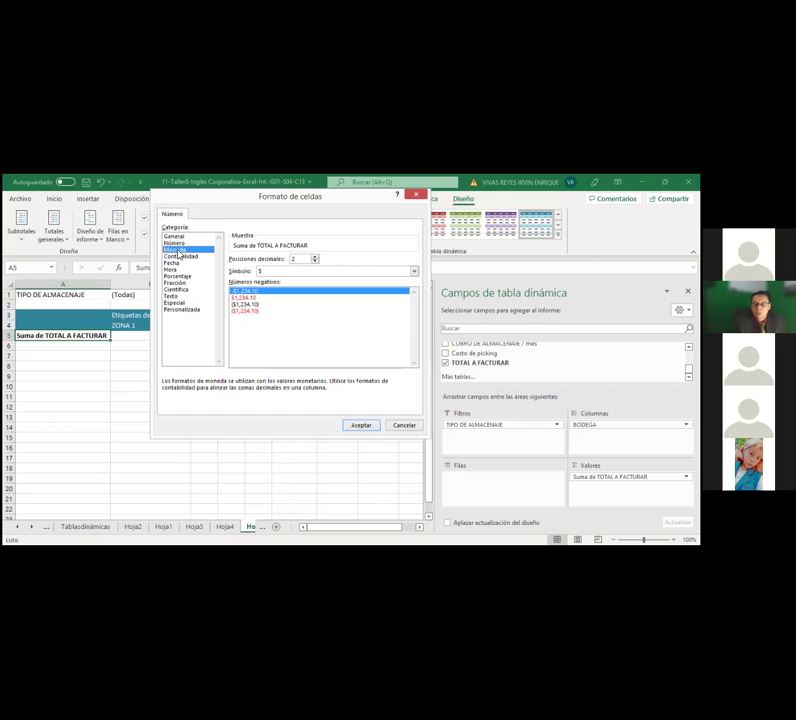
pyautogui.click(357, 426)
# - Rename the pivot table's value field to Total Costo/Bodega and apply the field settings
pyautogui.click(346, 266)
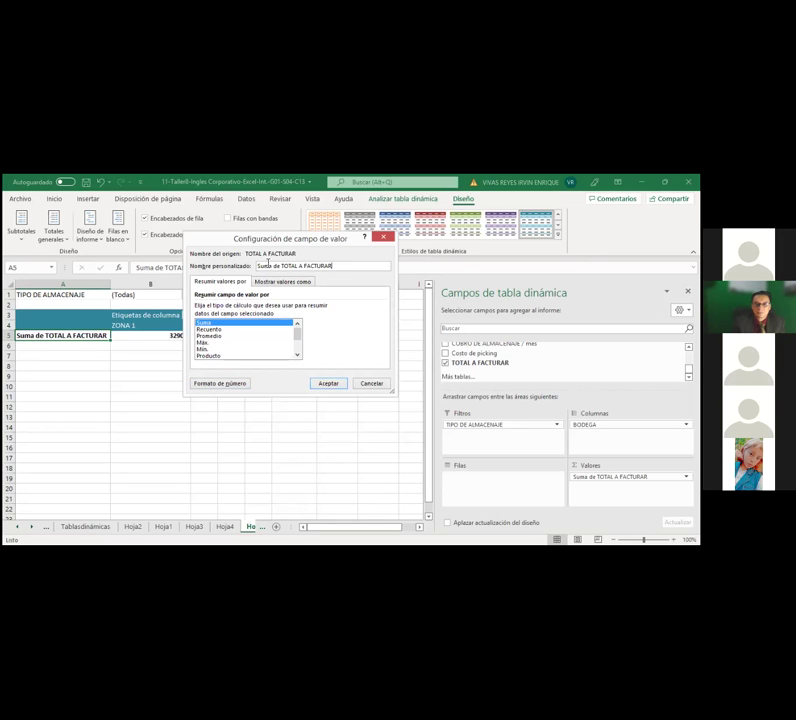
pyautogui.keyDown('shift'); pyautogui.click(258, 265); pyautogui.keyUp('shift')
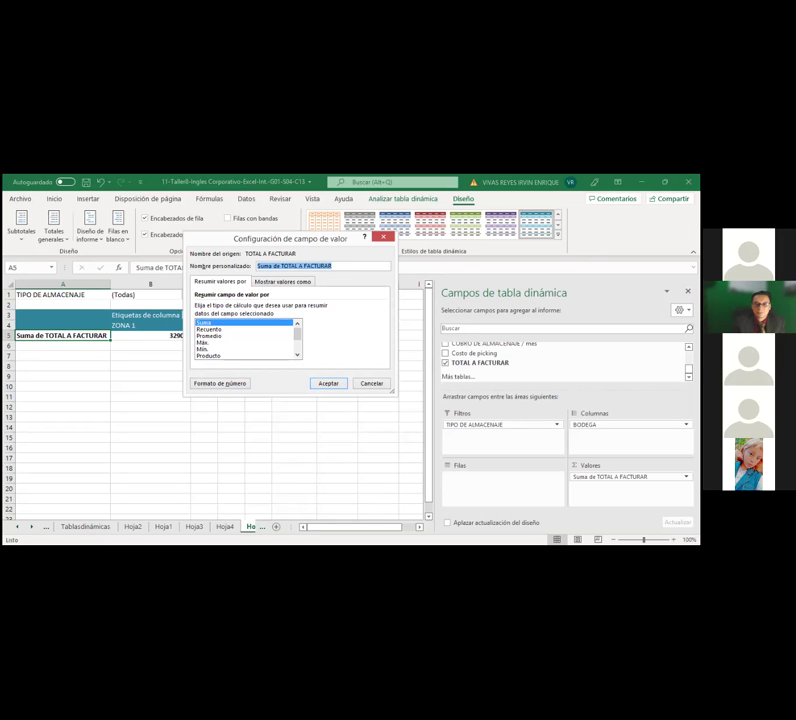
pyautogui.write('Total Costo')
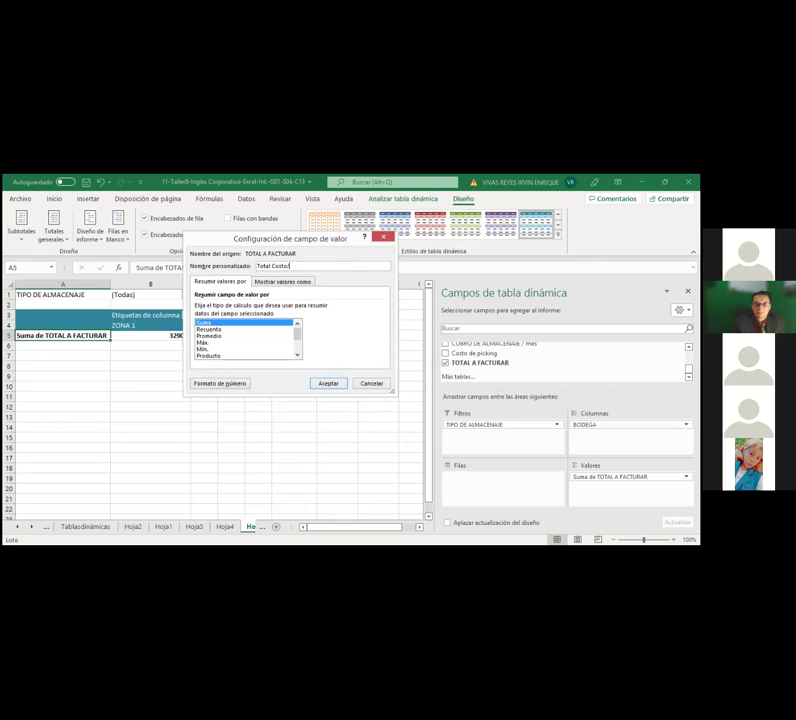
pyautogui.write('ga')
pyautogui.click(329, 384)
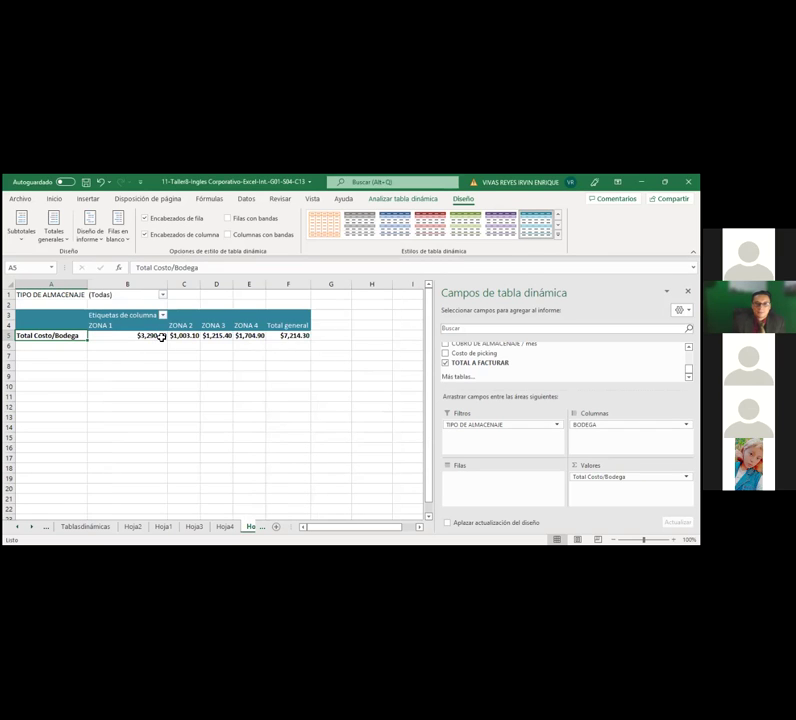
pyautogui.click(272, 357)
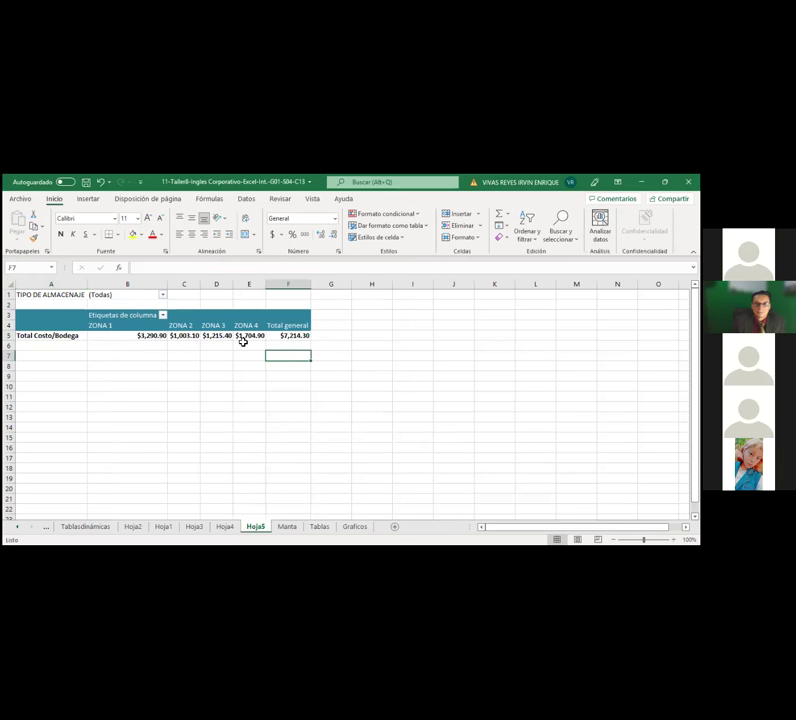
pyautogui.press('Up')
pyautogui.press('Up')
pyautogui.press('Right')
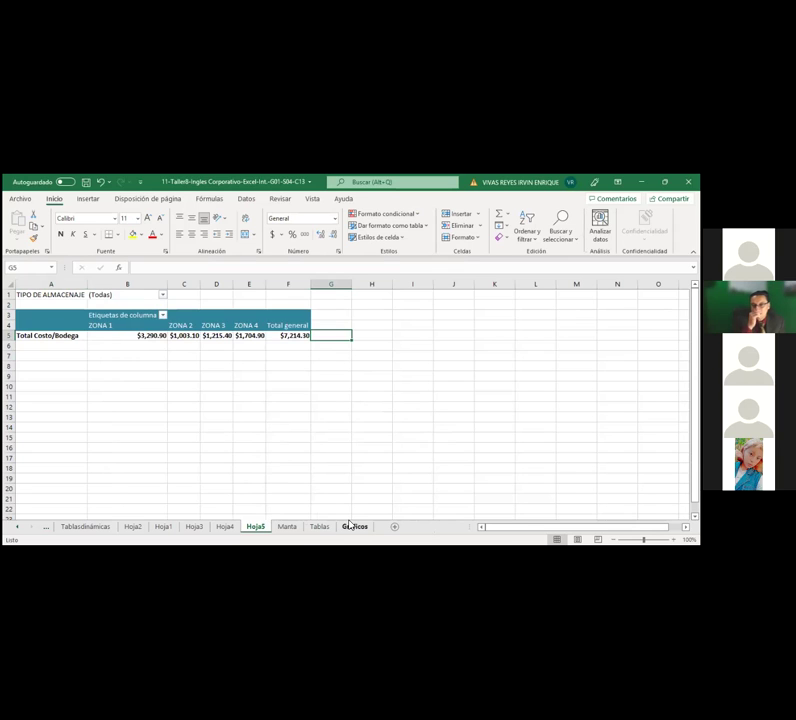
# - Delete the sheet Hoja4 with the pivot table per product code from the workbook
pyautogui.click(290, 531)
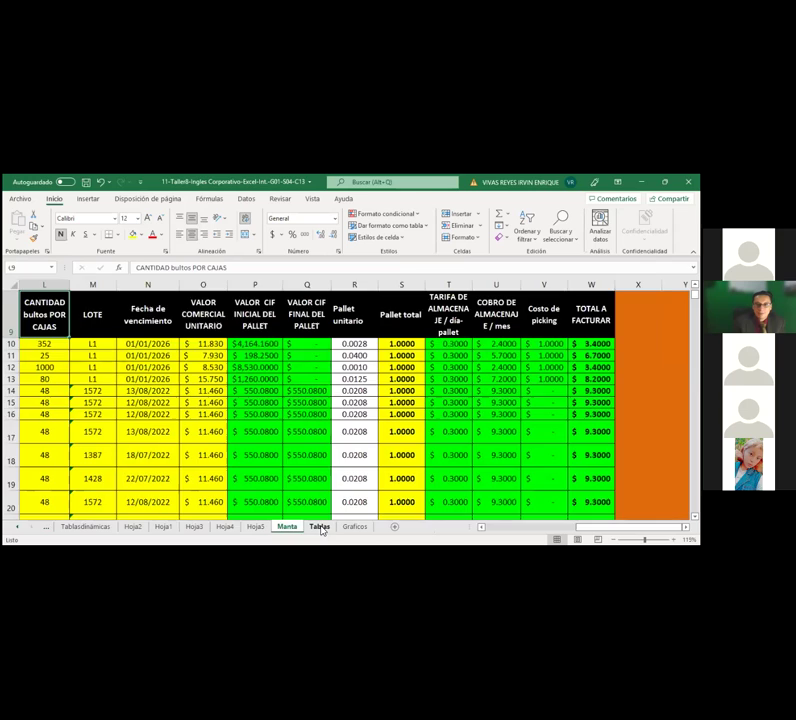
pyautogui.click(321, 528)
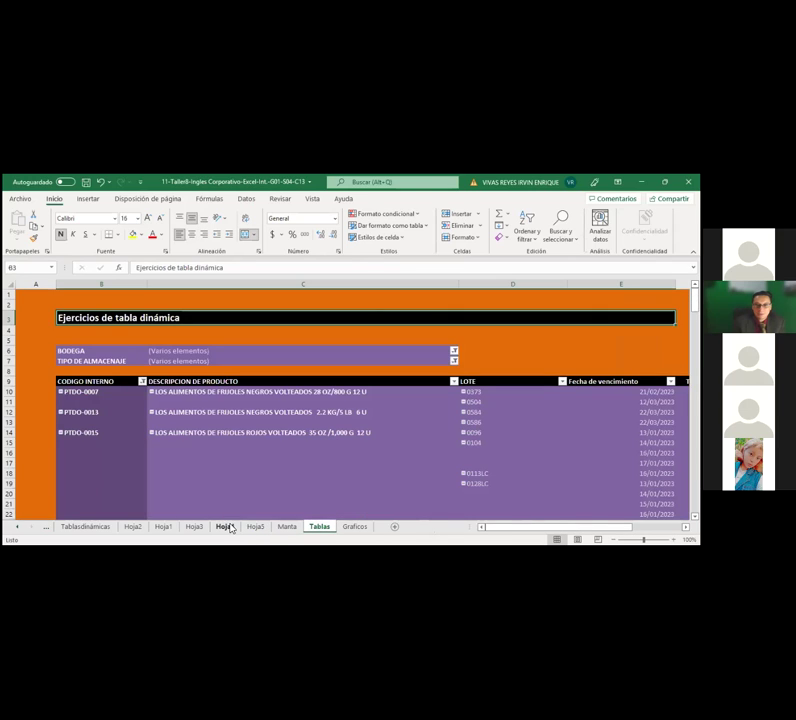
pyautogui.click(225, 527)
pyautogui.click(283, 364)
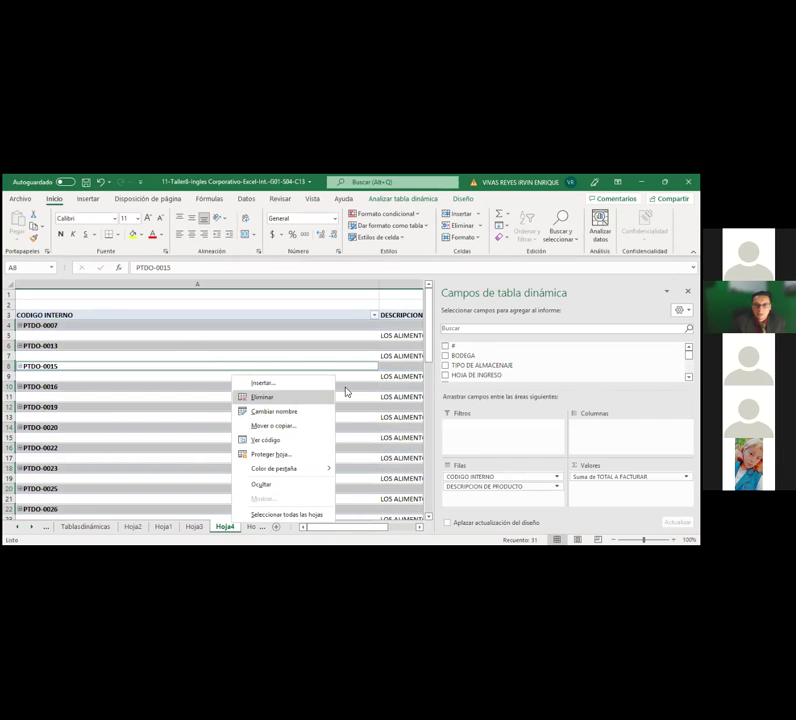
pyautogui.click(335, 396)
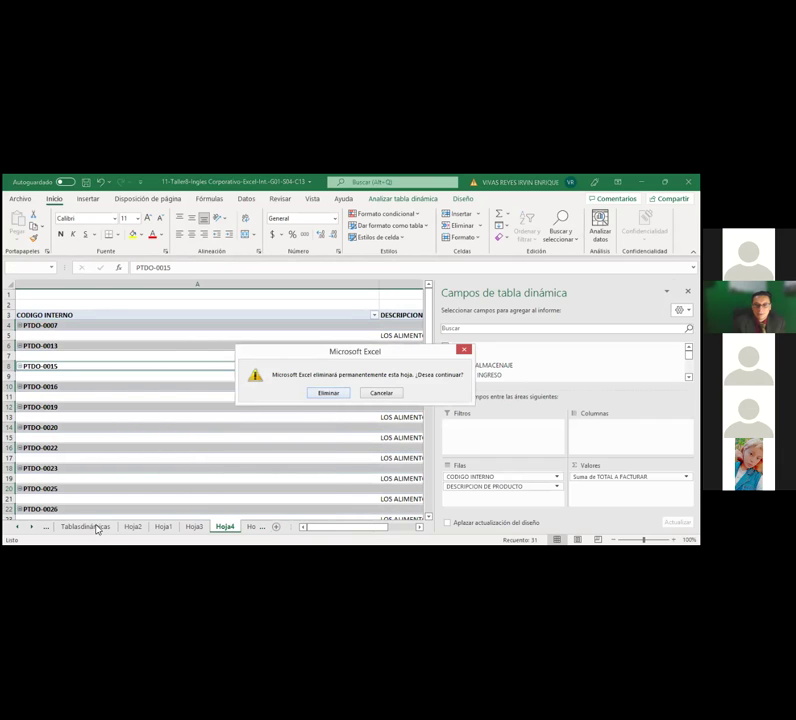
pyautogui.press('Return')
# - Insert an empty pivot table on a new sheet from the data of the Manta sheet
pyautogui.click(70, 528)
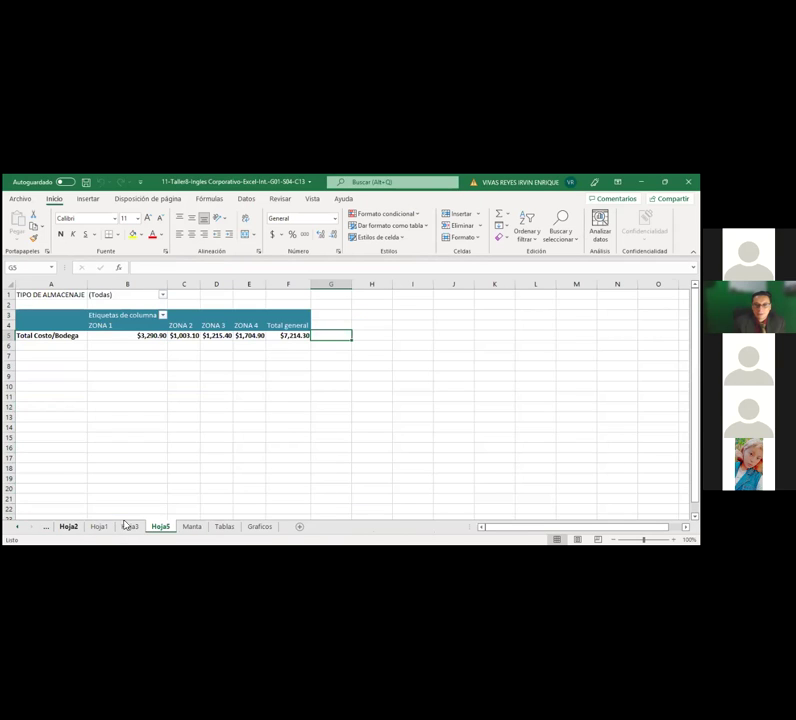
pyautogui.click(192, 527)
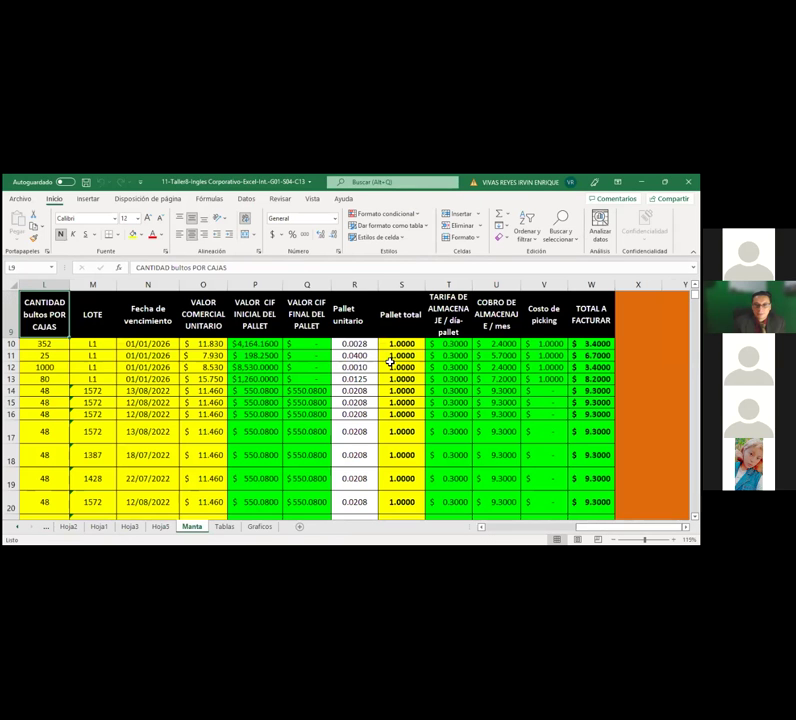
pyautogui.click(87, 199)
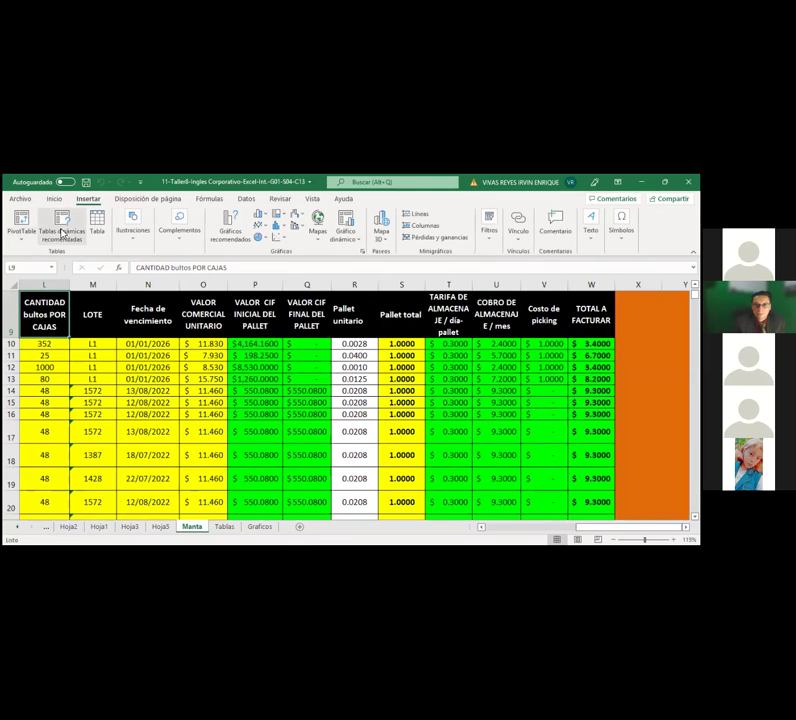
pyautogui.click(62, 232)
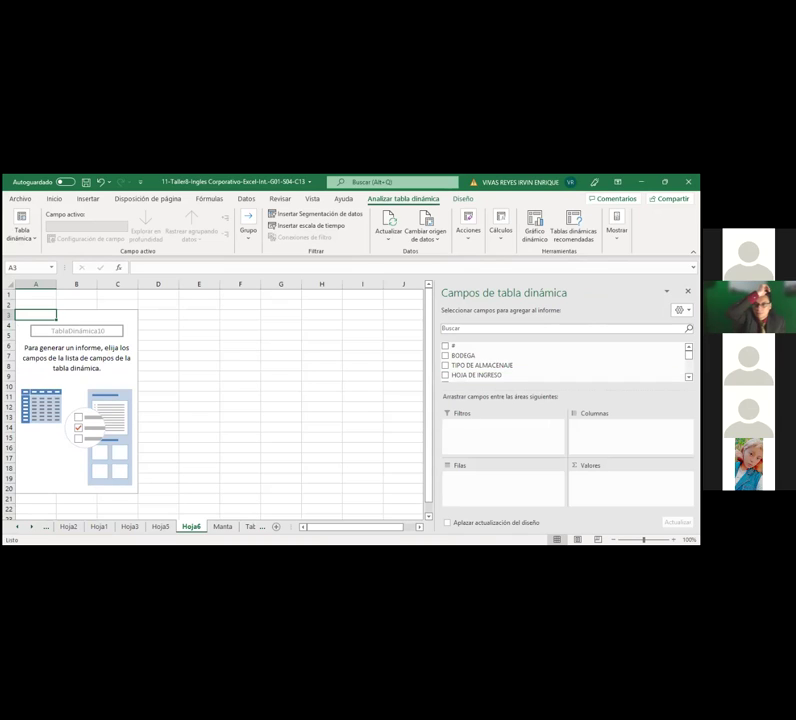
# - Try INICIO DE PERIODO DE FACTURACION as a row field in the new pivot table and remove it again
pyautogui.scroll(-2, 560, 362)
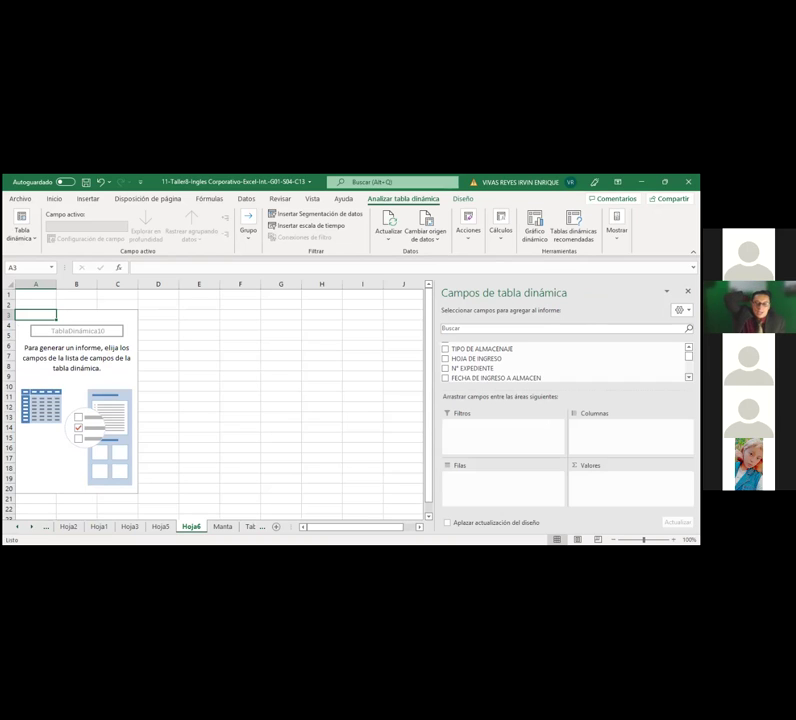
pyautogui.scroll(-1, 560, 362)
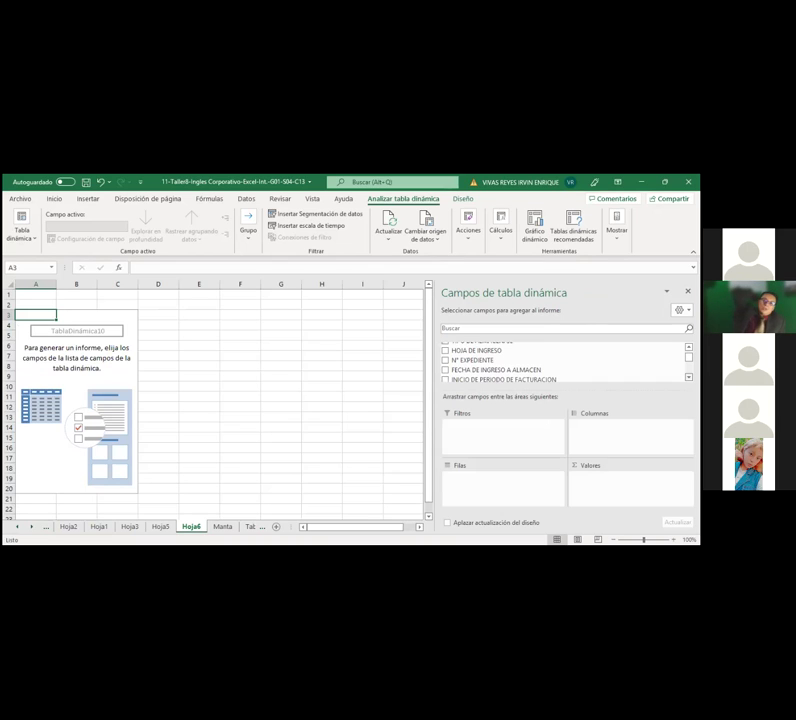
pyautogui.scroll(-1, 445, 362)
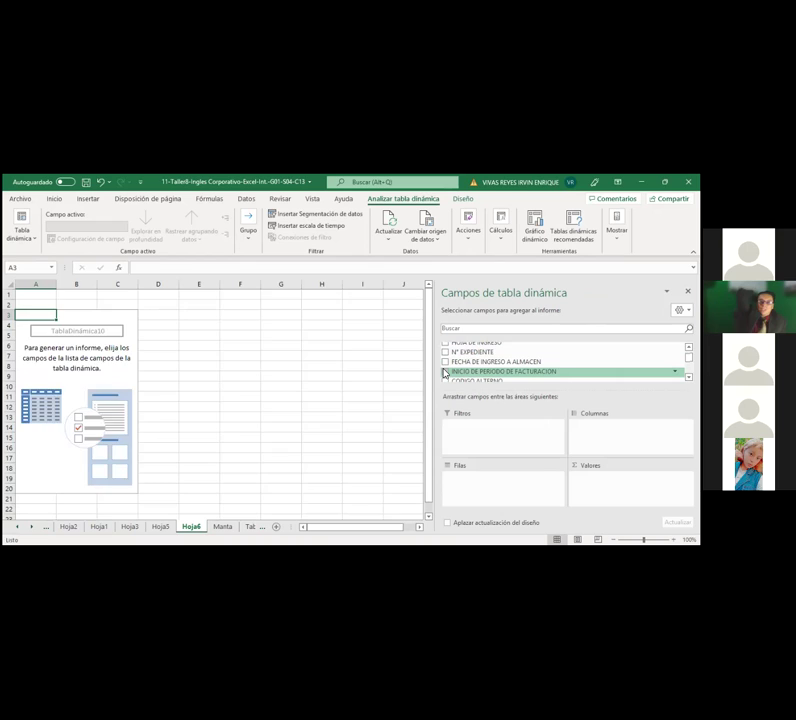
pyautogui.click(445, 371)
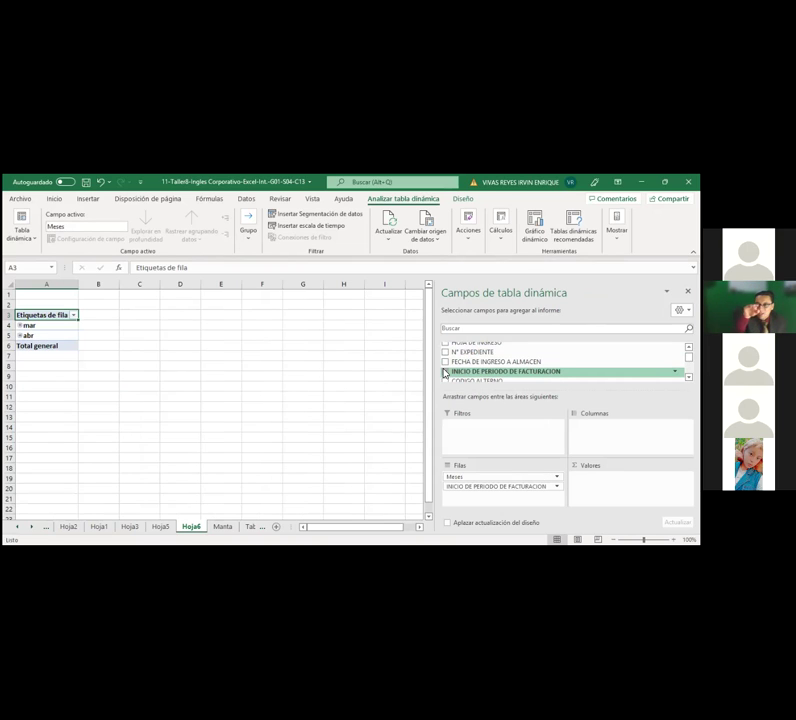
pyautogui.click(464, 371)
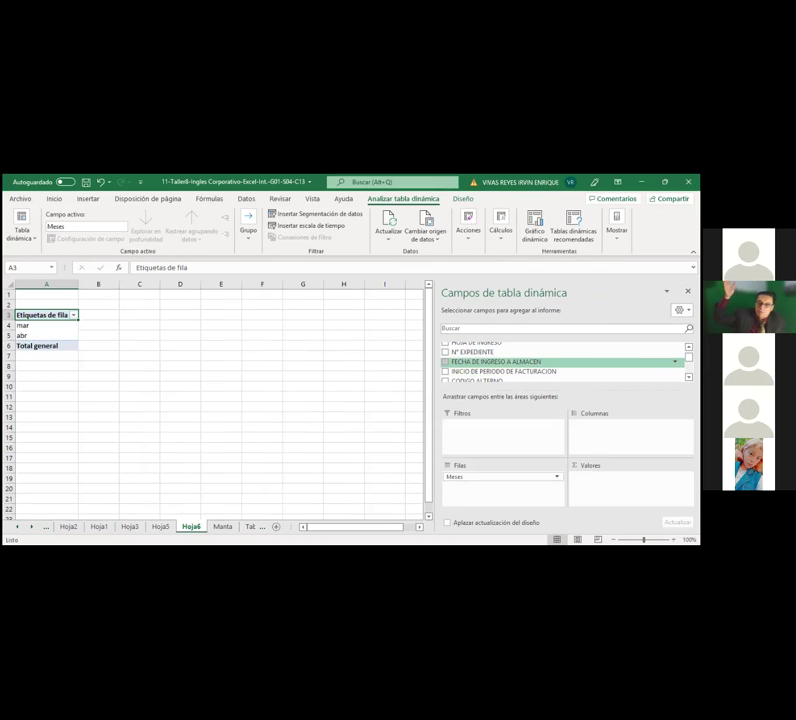
# - Add BODEGA and TIPO DE ALMACENAJE as row fields and TOTAL A FACTURAR as a summed value
pyautogui.scroll(4, 444, 362)
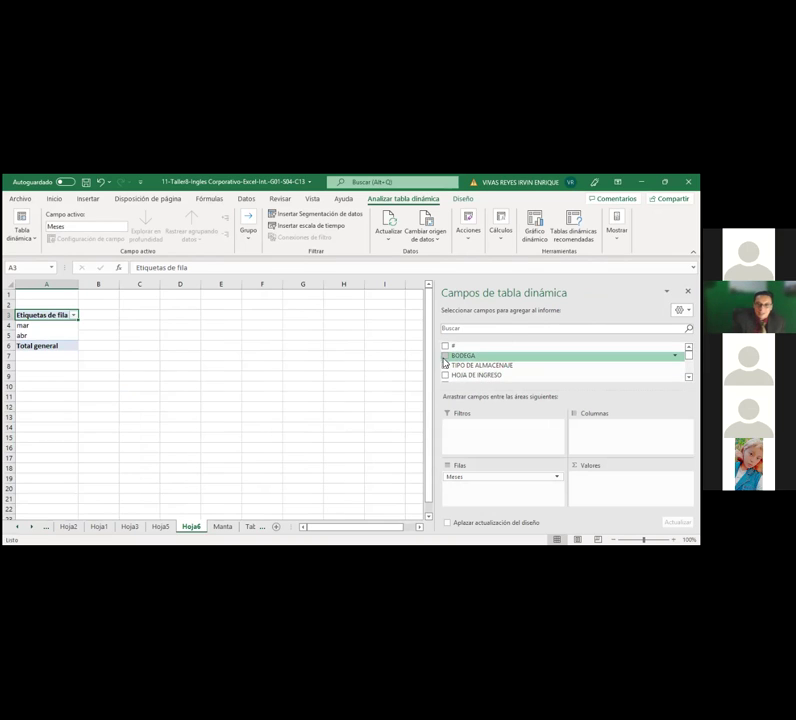
pyautogui.click(445, 357)
pyautogui.click(446, 366)
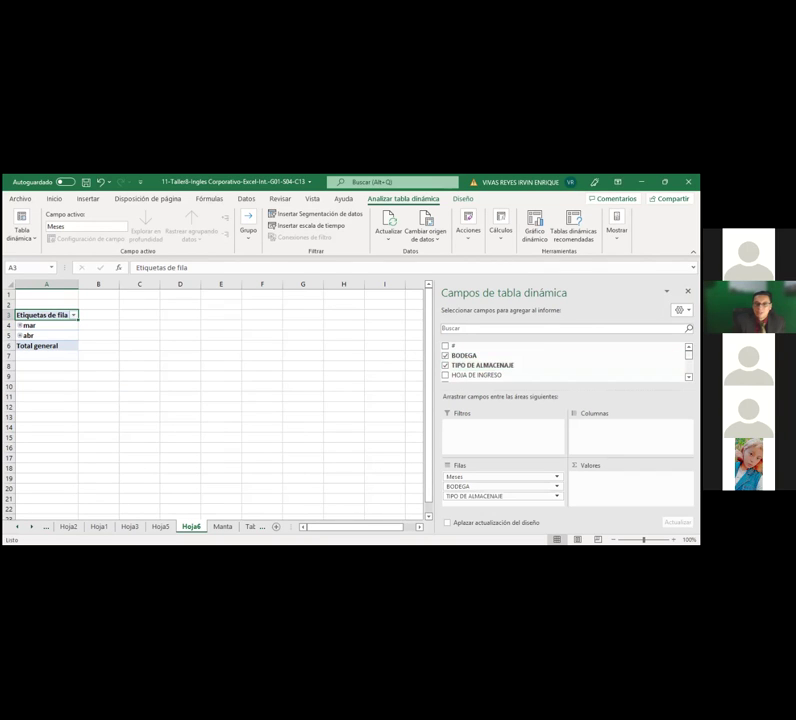
pyautogui.scroll(-10, 565, 362)
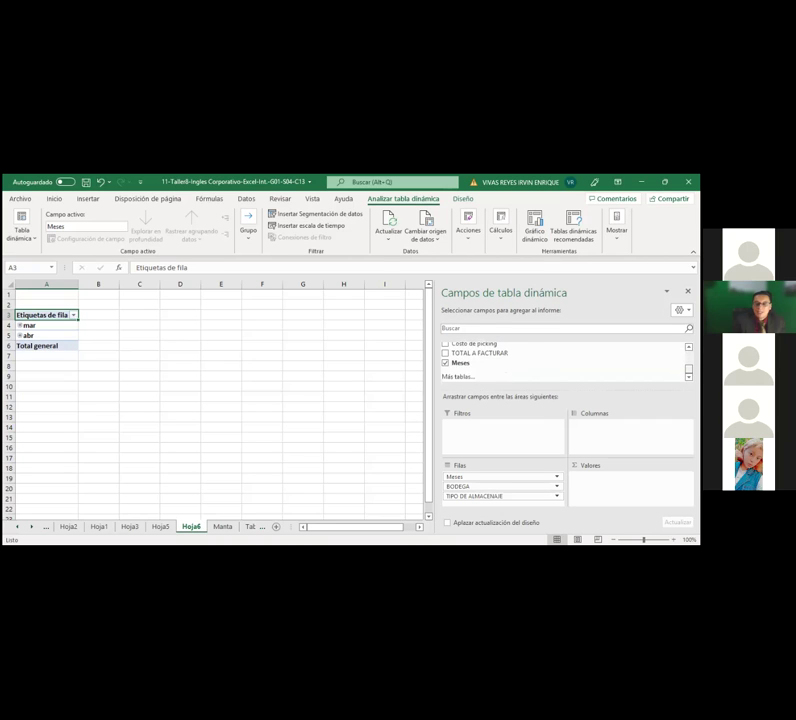
pyautogui.click(447, 354)
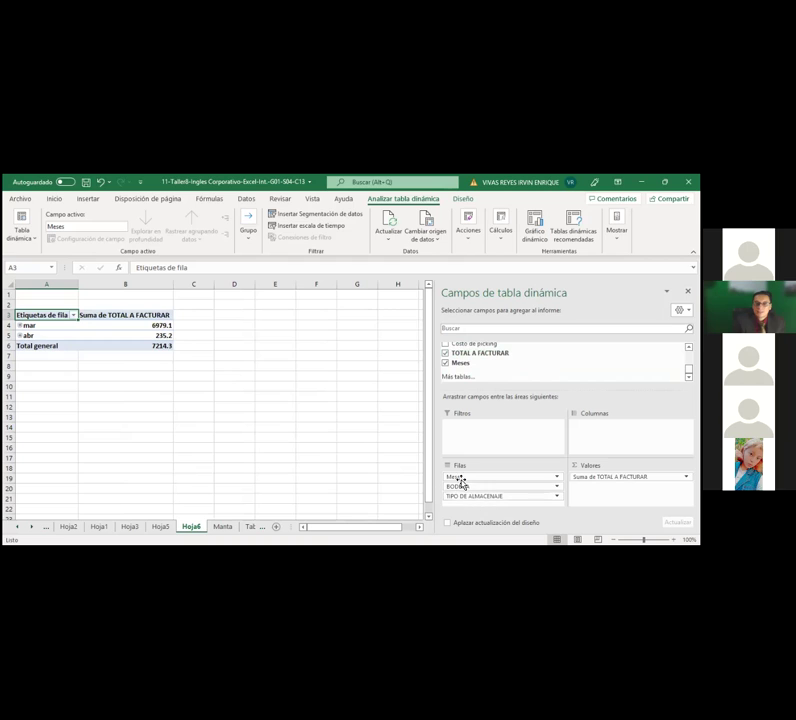
# - Remove Meses from the new pivot table and move BODEGA from the rows to the columns
pyautogui.click(446, 366)
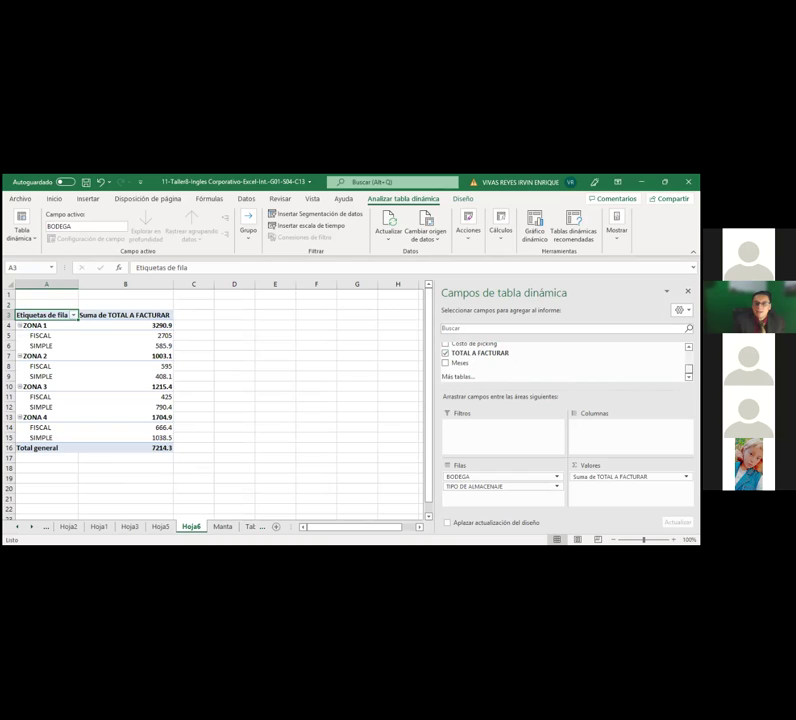
pyautogui.moveTo(471, 476); pyautogui.dragTo(598, 436)
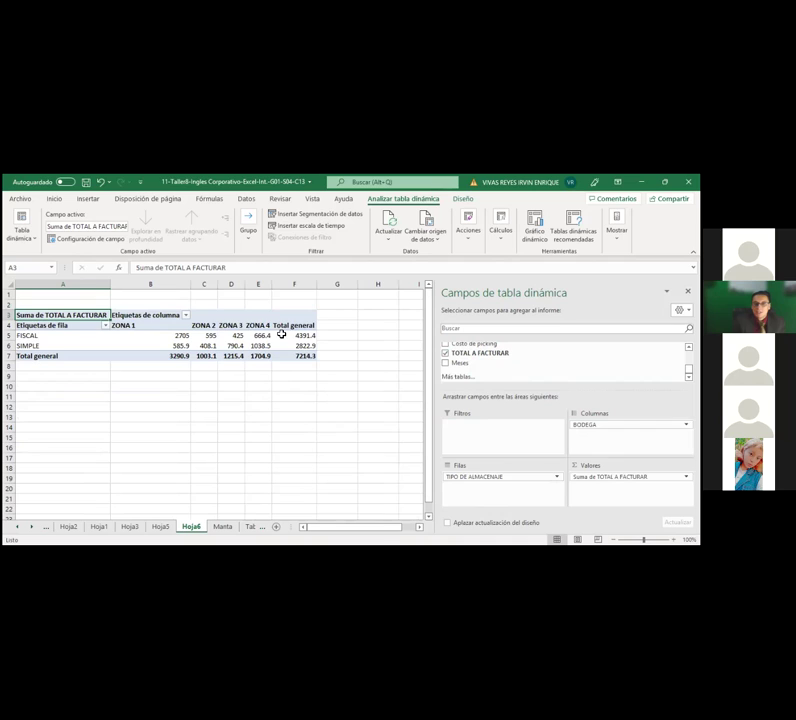
pyautogui.click(45, 339)
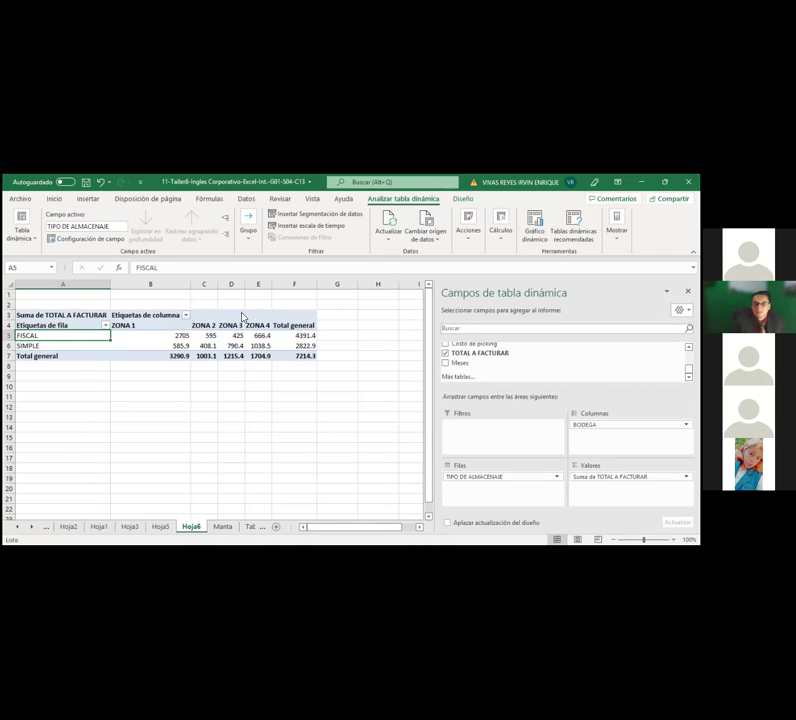
pyautogui.doubleClick(69, 337)
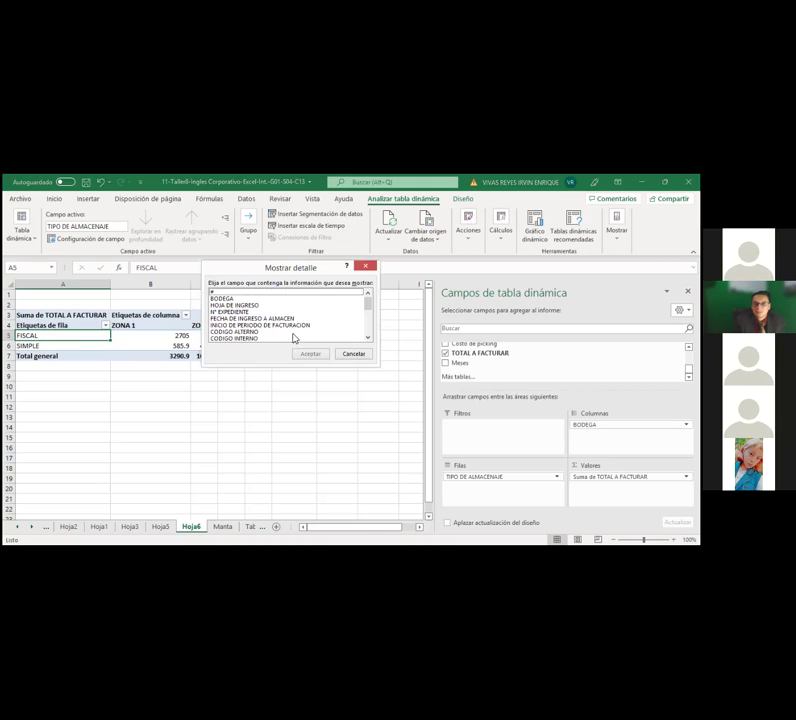
pyautogui.click(350, 357)
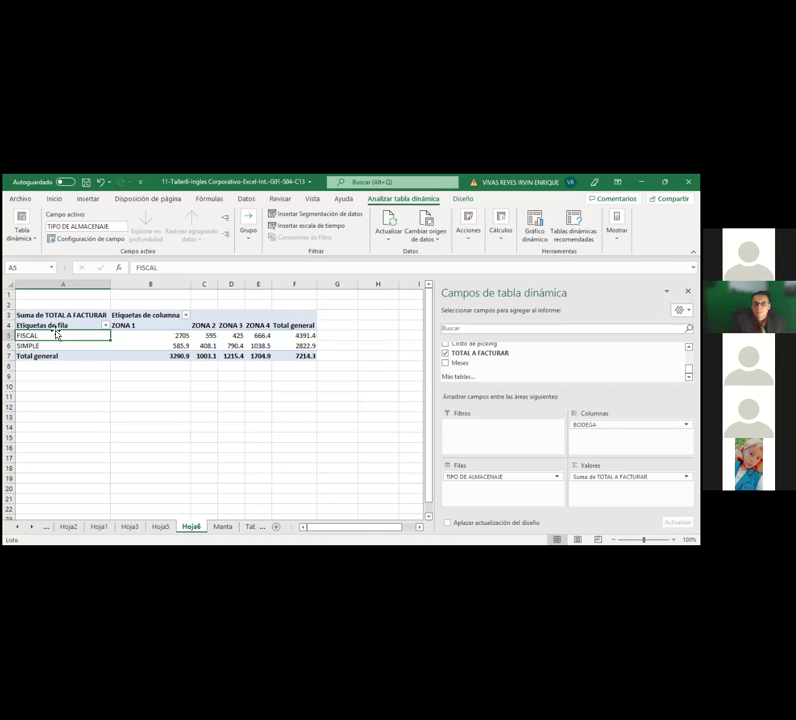
pyautogui.click(72, 325)
pyautogui.click(74, 316)
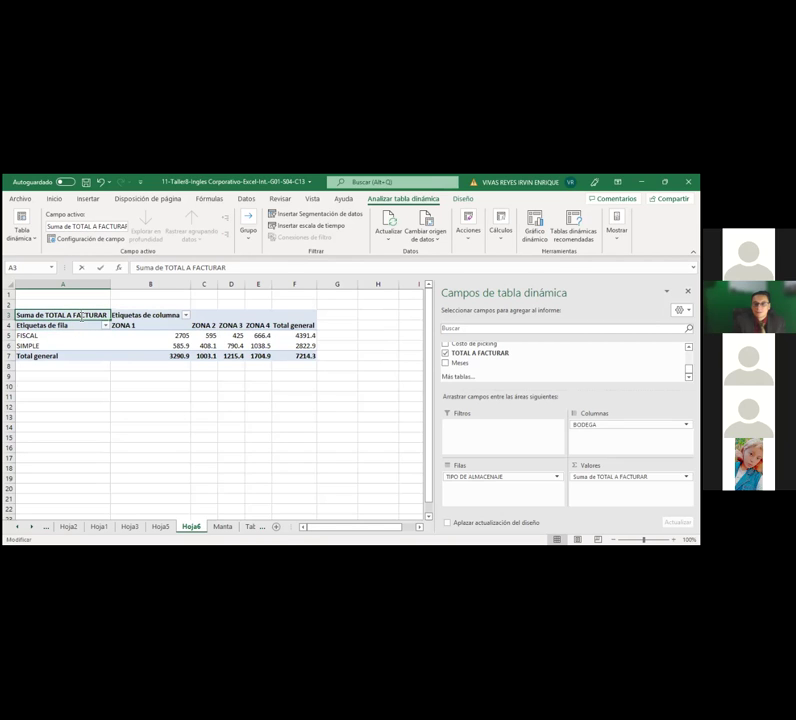
pyautogui.doubleClick(80, 316)
pyautogui.doubleClick(80, 316)
pyautogui.moveTo(74, 316); pyautogui.dragTo(46, 317)
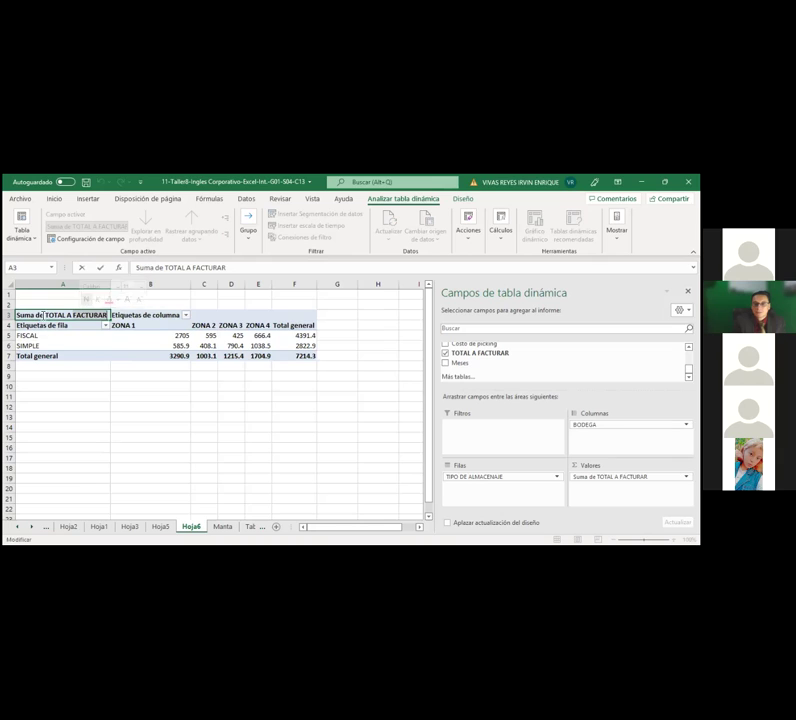
pyautogui.click(77, 336)
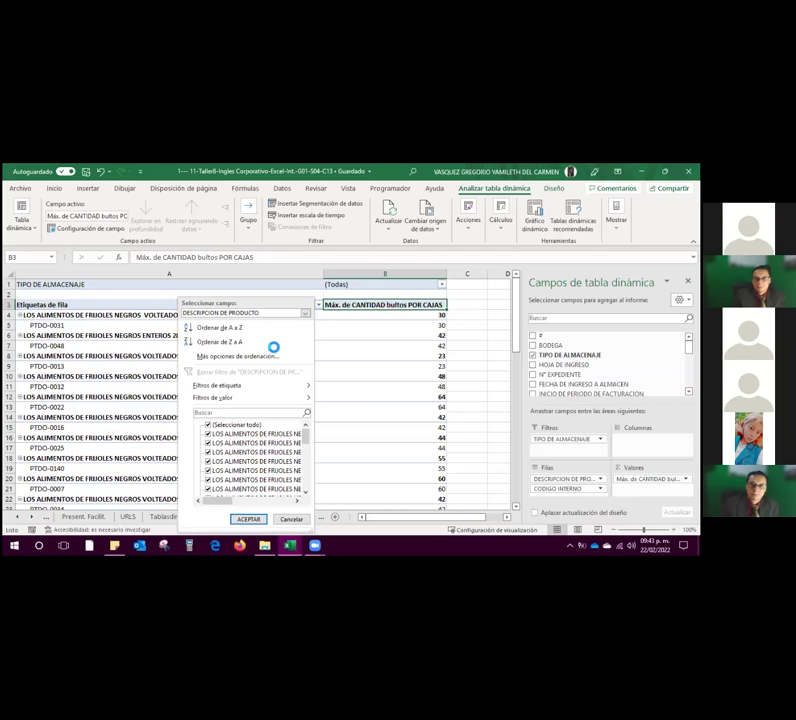
# - Examine the products listed in the DESCRIPCION DE PRODUCTO row filter of the pivot table, leaving the filter unapplied
pyautogui.click(210, 426)
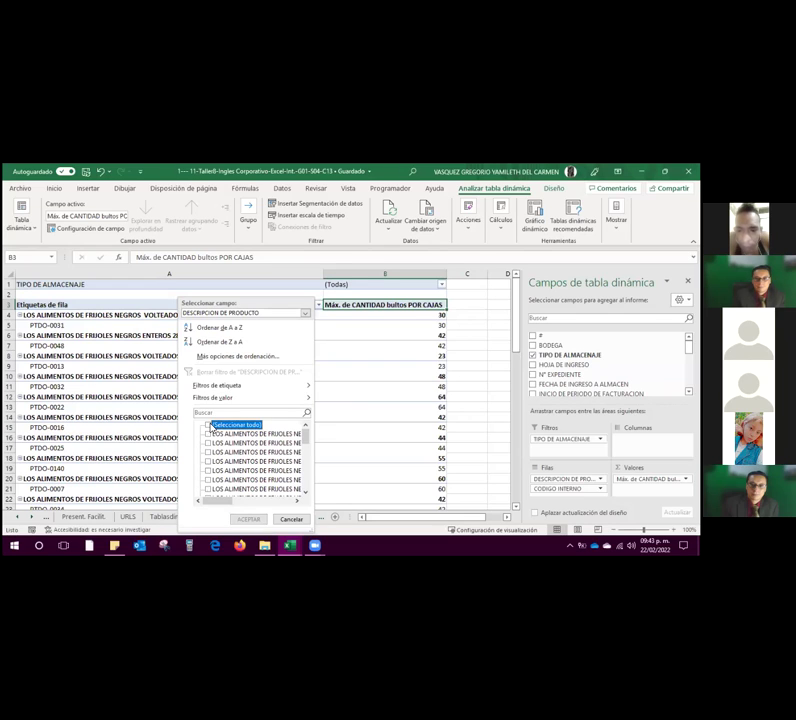
pyautogui.click(209, 426)
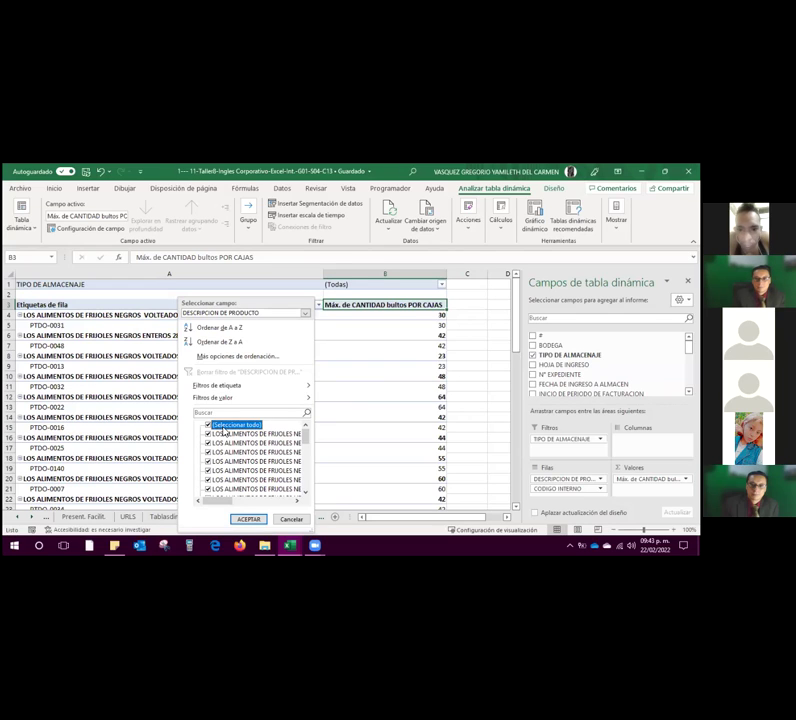
pyautogui.scroll(-5, 216, 452)
pyautogui.scroll(-3, 216, 452)
pyautogui.scroll(10, 230, 440)
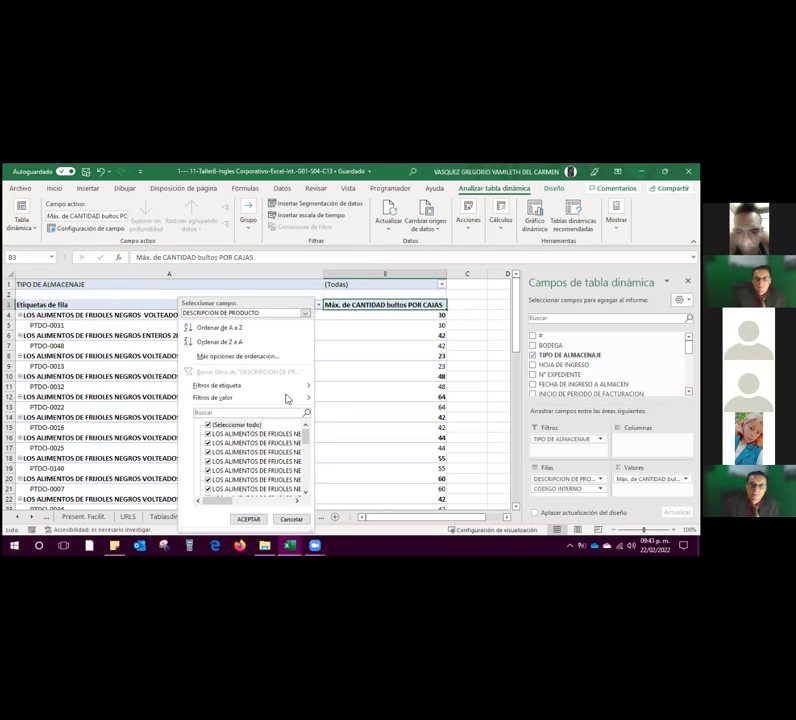
pyautogui.scroll(-5, 258, 452)
pyautogui.scroll(-2, 258, 453)
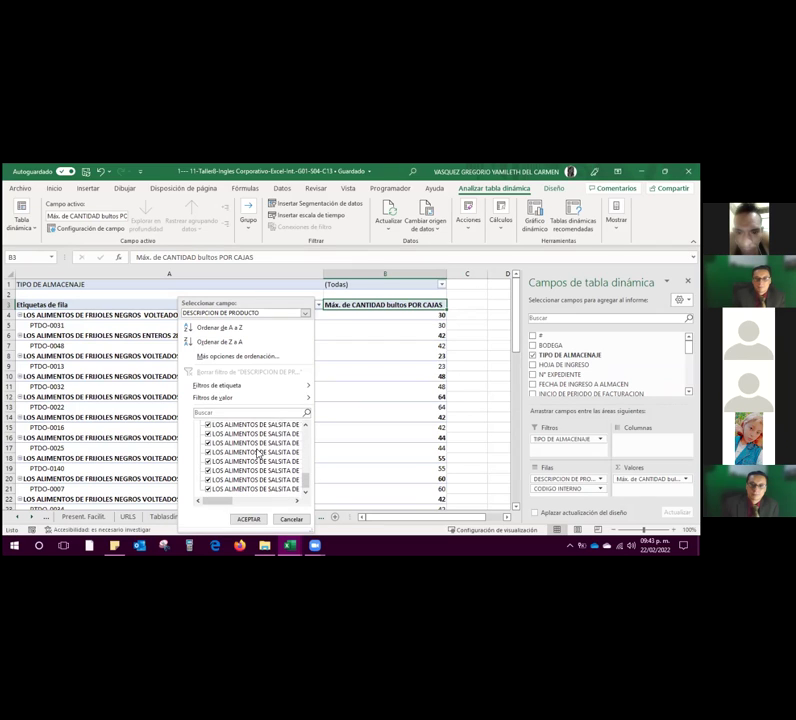
pyautogui.scroll(7, 258, 453)
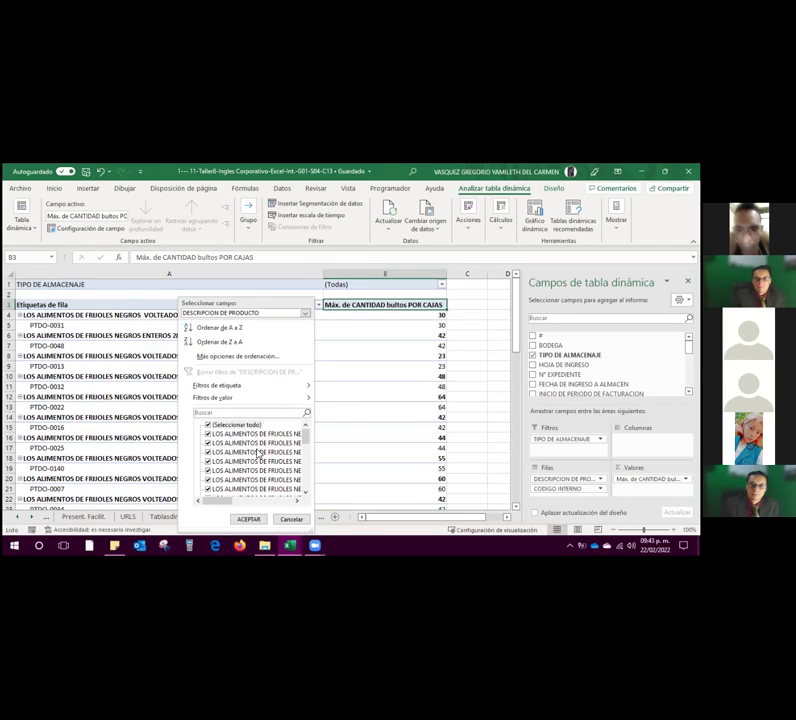
pyautogui.click(208, 427)
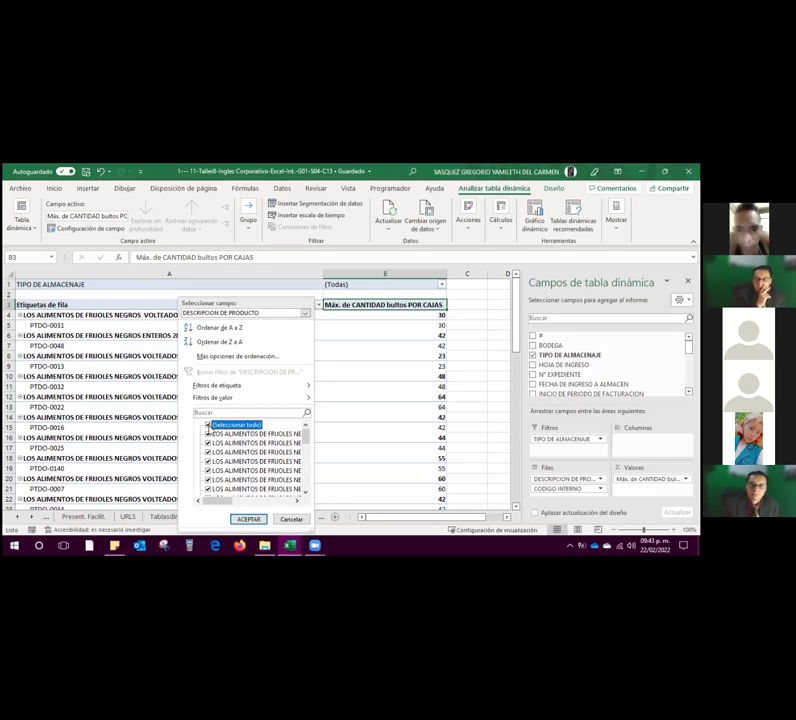
pyautogui.click(324, 349)
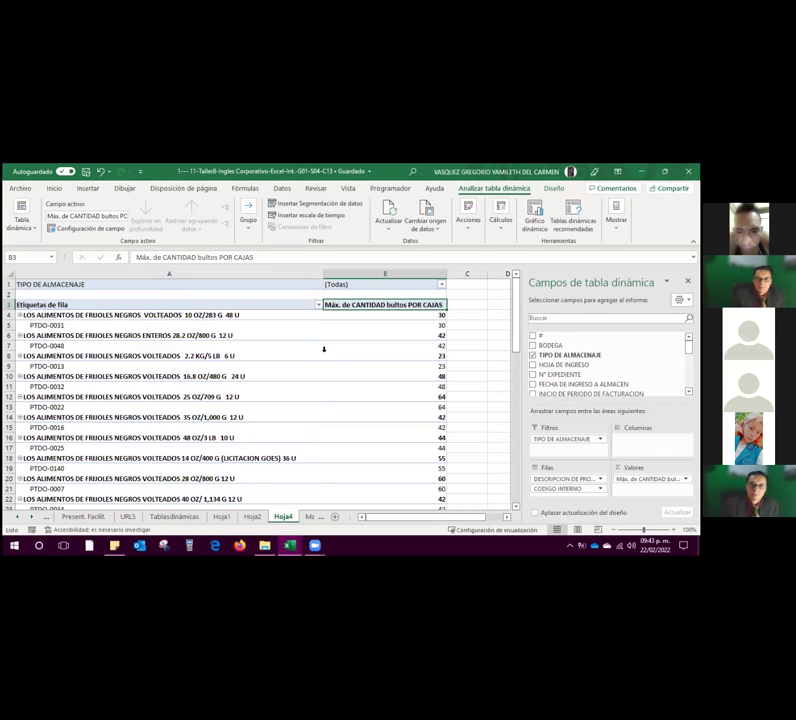
pyautogui.click(441, 285)
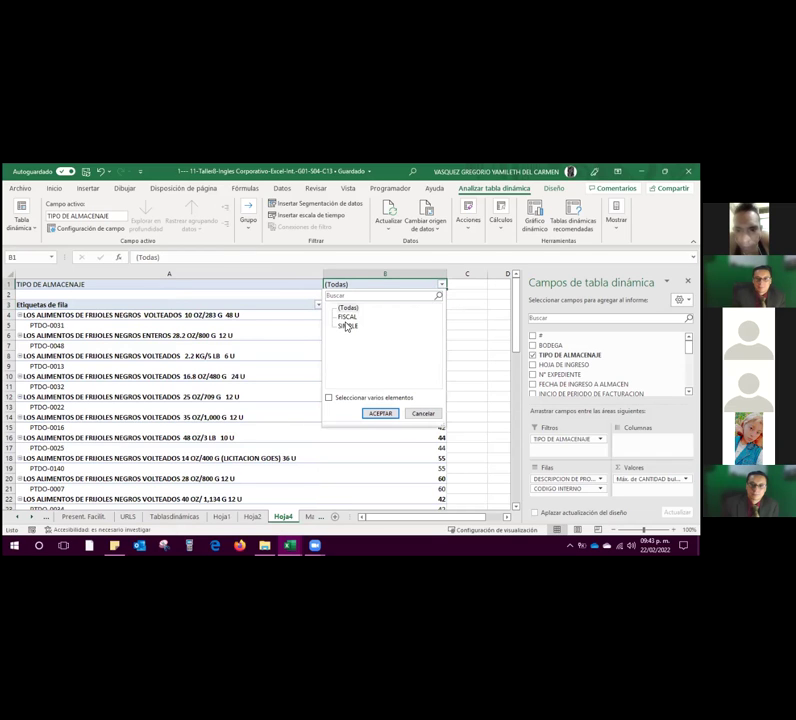
pyautogui.click(347, 317)
pyautogui.click(350, 327)
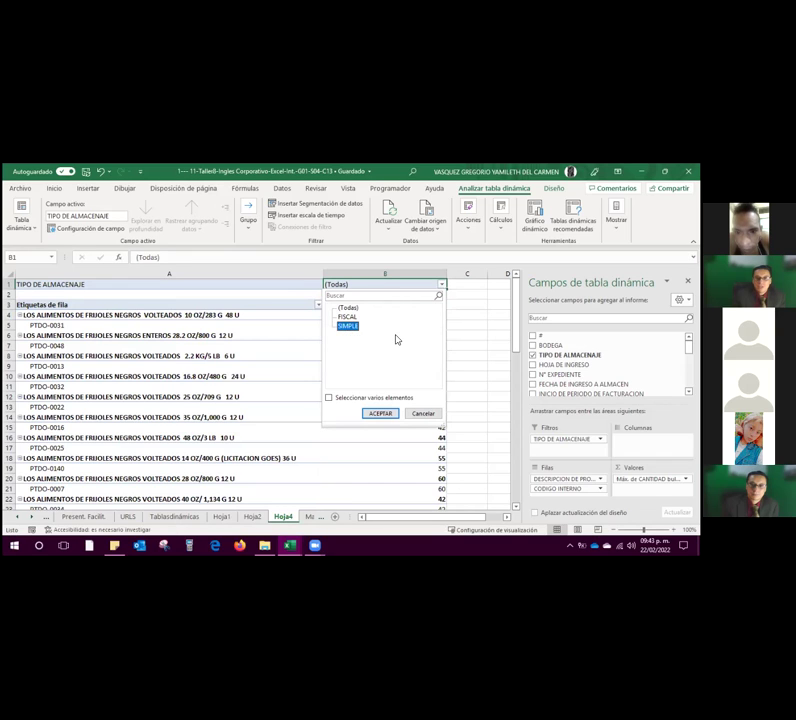
pyautogui.click(422, 412)
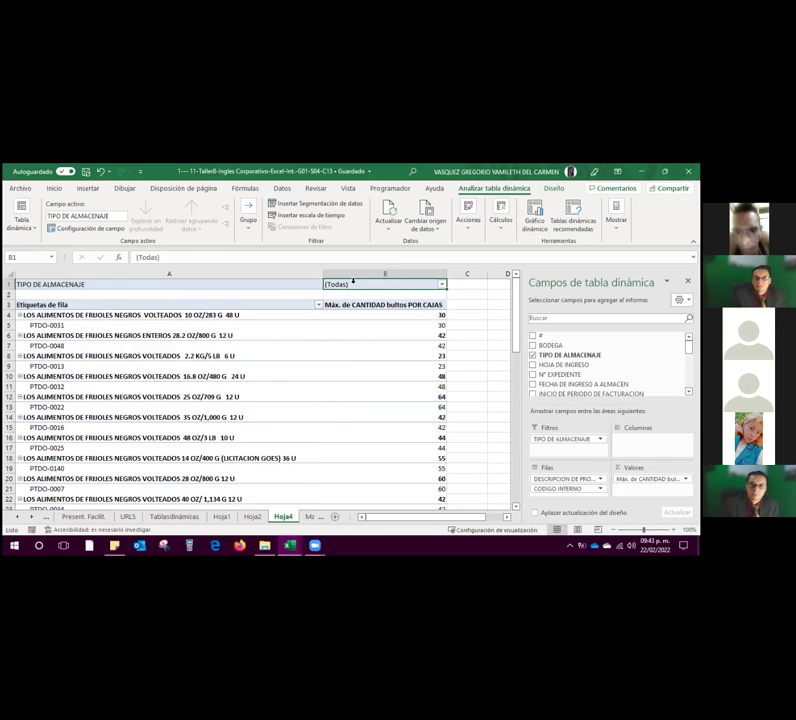
# - Allow multiple items in the TIPO DE ALMACENAJE report filter and filter the pivot table to SIMPLE only
pyautogui.click(440, 284)
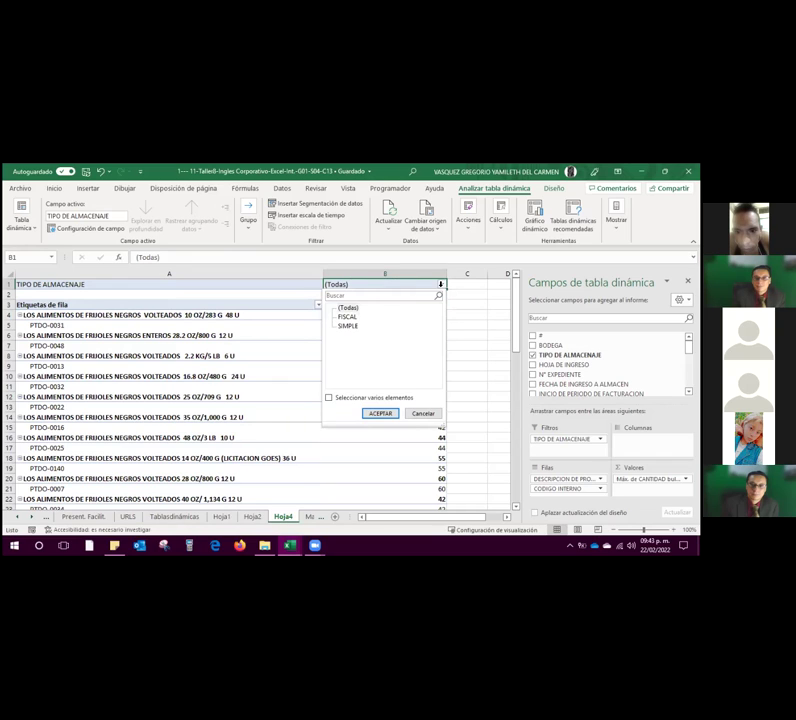
pyautogui.click(330, 397)
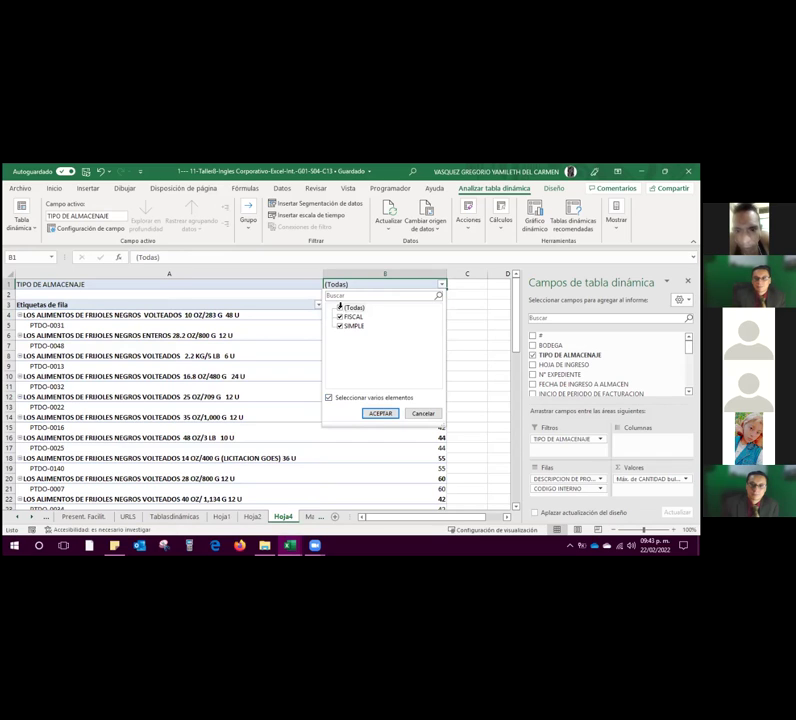
pyautogui.click(339, 307)
pyautogui.click(339, 326)
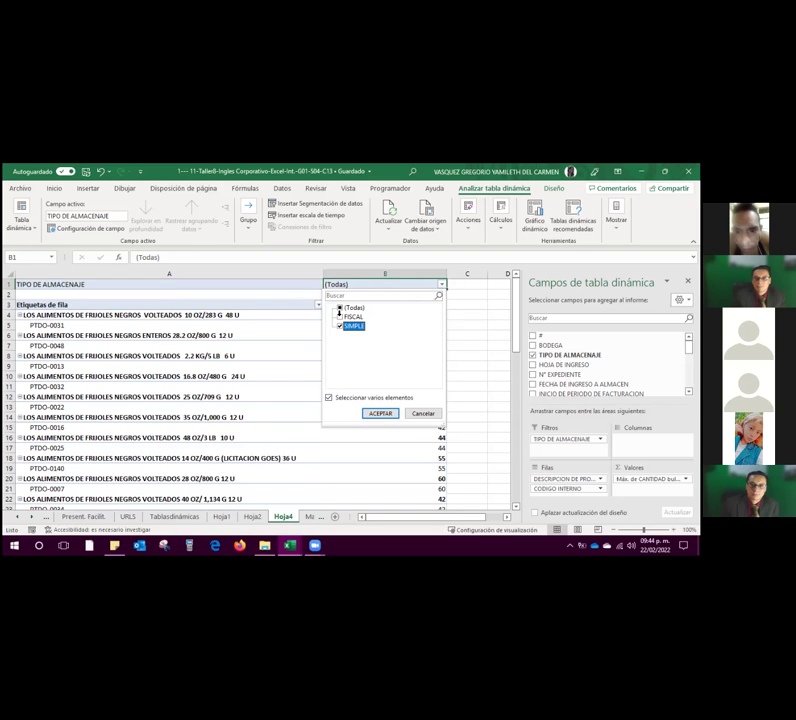
pyautogui.click(385, 414)
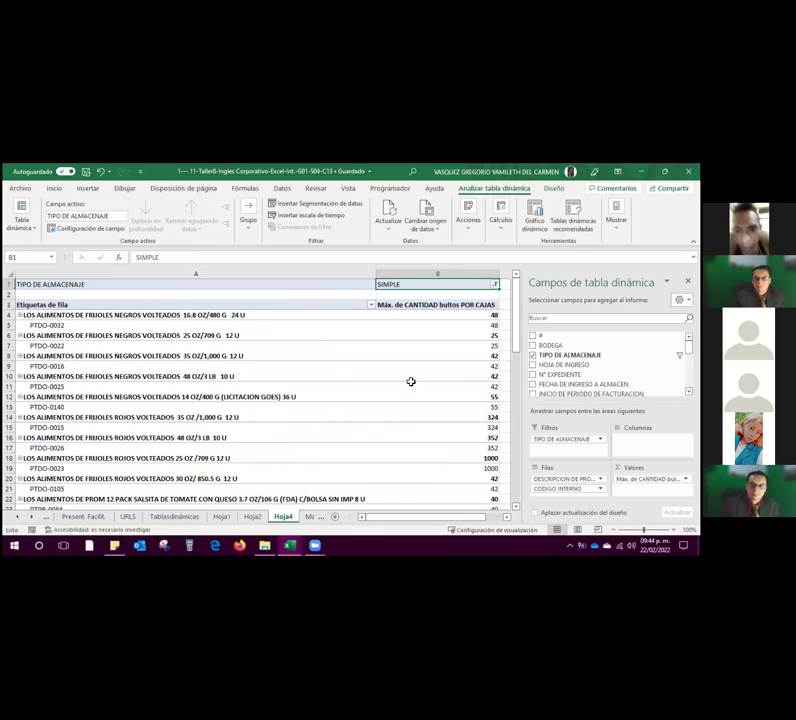
# - Look through the product rows and maximum box quantities of the pivot table filtered to SIMPLE
pyautogui.scroll(-3, 334, 375)
pyautogui.scroll(3, 334, 375)
pyautogui.scroll(-3, 334, 375)
pyautogui.scroll(3, 334, 377)
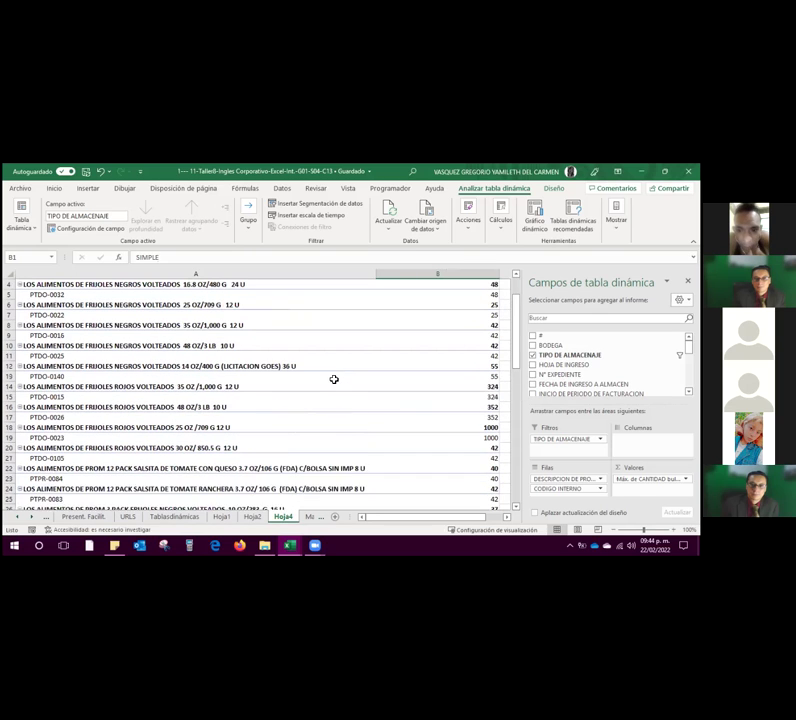
pyautogui.moveTo(375, 352)
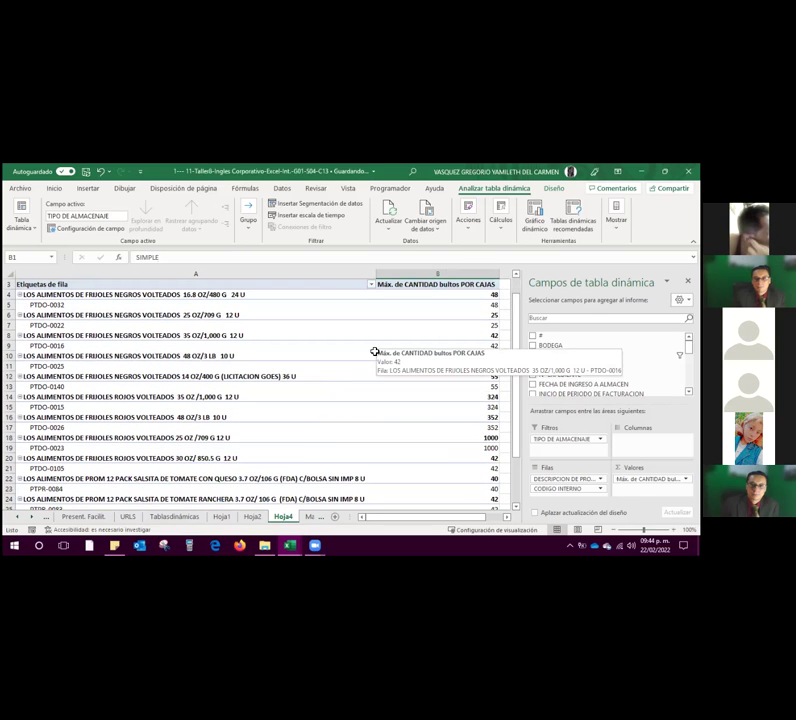
pyautogui.hscroll(3, 380, 347)
pyautogui.hscroll(-3, 380, 347)
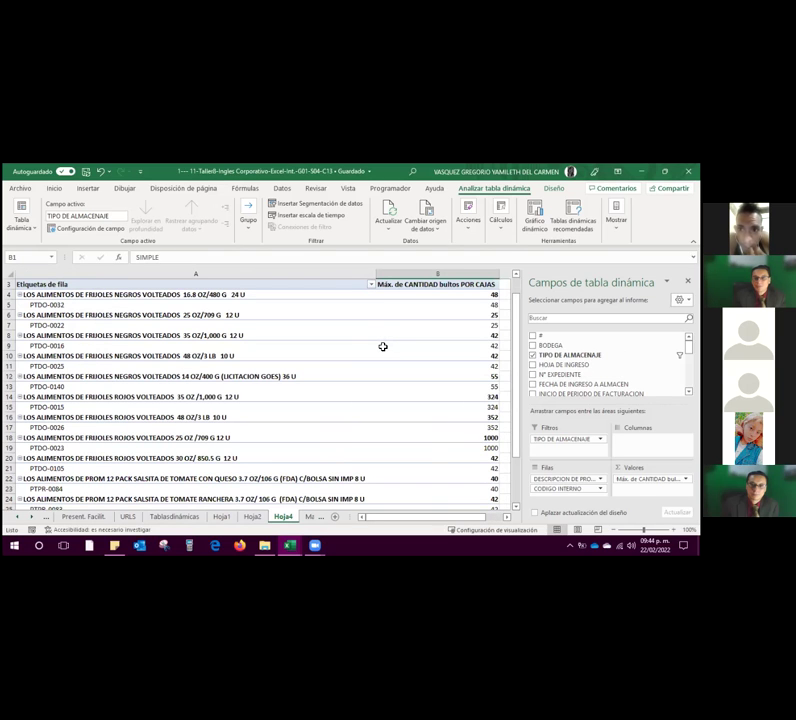
# - Reset the TIPO DE ALMACENAJE report filter to (Todas)
pyautogui.click(477, 285)
pyautogui.scroll(1, 476, 287)
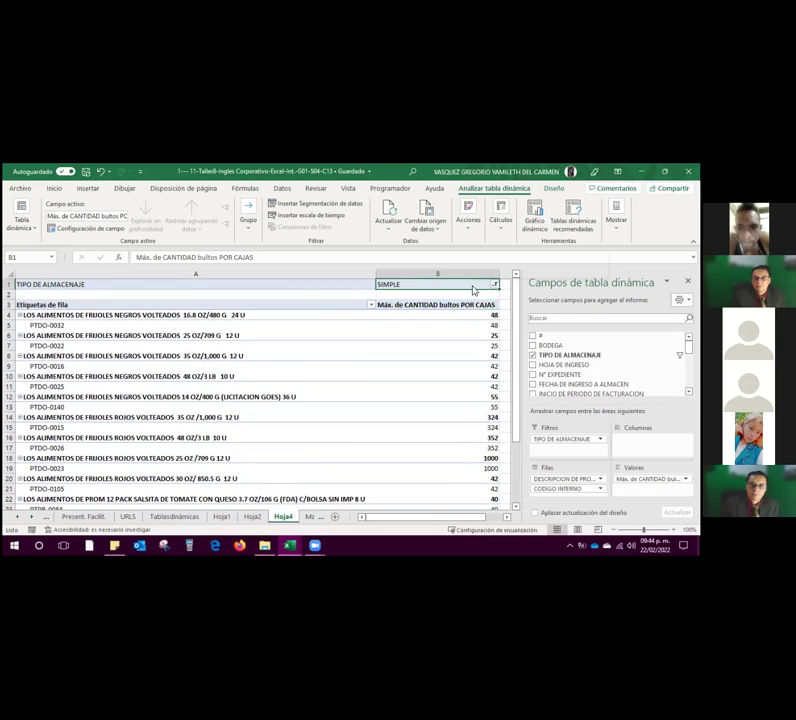
pyautogui.rightClick(474, 289)
pyautogui.click(499, 291)
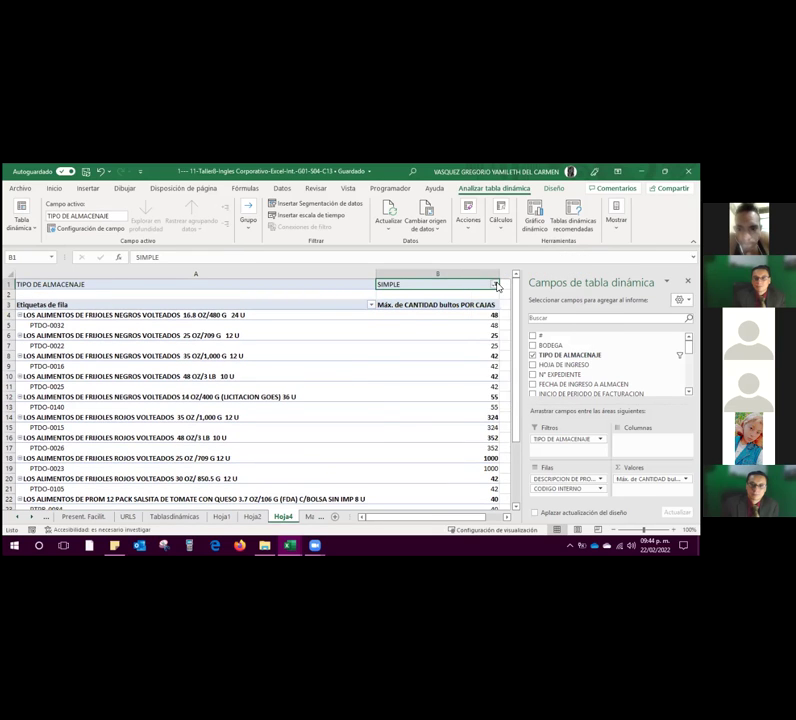
pyautogui.click(497, 287)
pyautogui.click(393, 308)
pyautogui.click(433, 413)
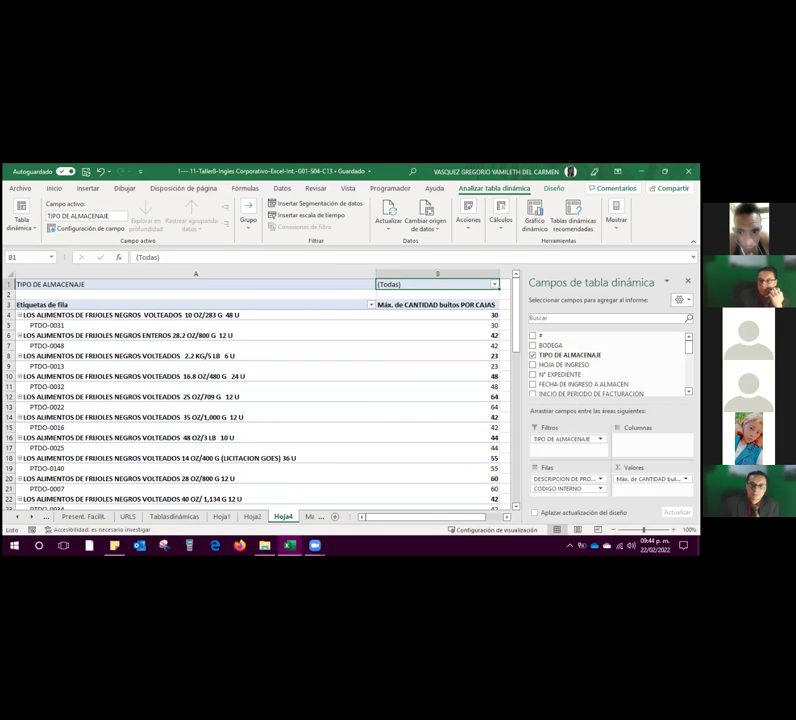
# - Add BODEGA as the column field of the pivot table
pyautogui.scroll(-2, 608, 364)
pyautogui.moveTo(608, 400); pyautogui.dragTo(650, 440)
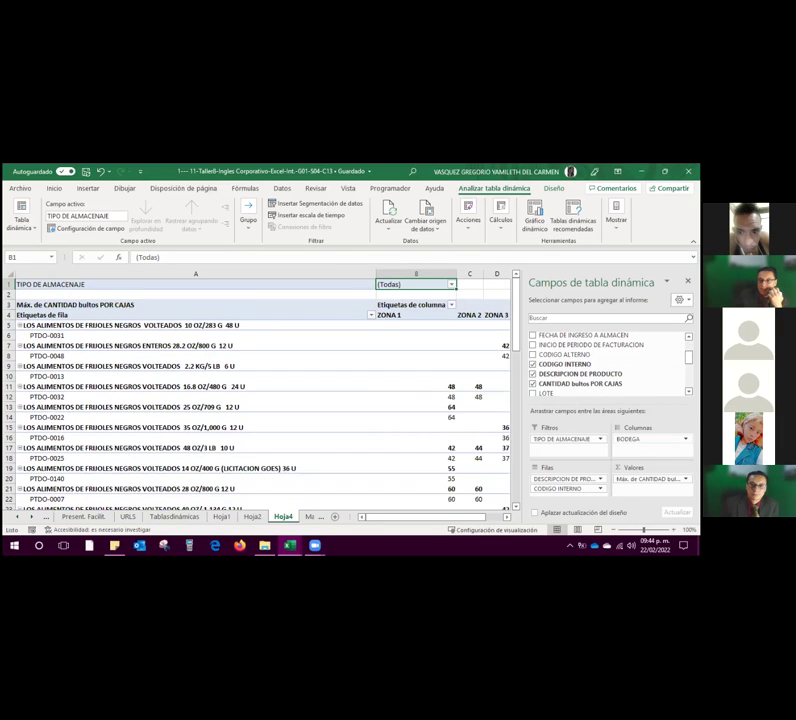
pyautogui.moveTo(423, 342)
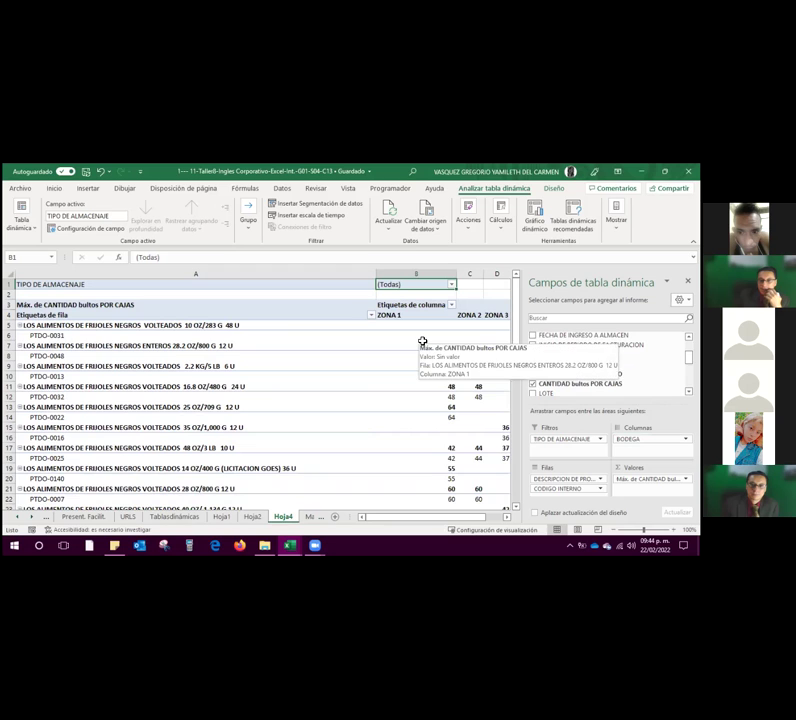
pyautogui.hscroll(8, 423, 342)
pyautogui.hscroll(-7, 423, 342)
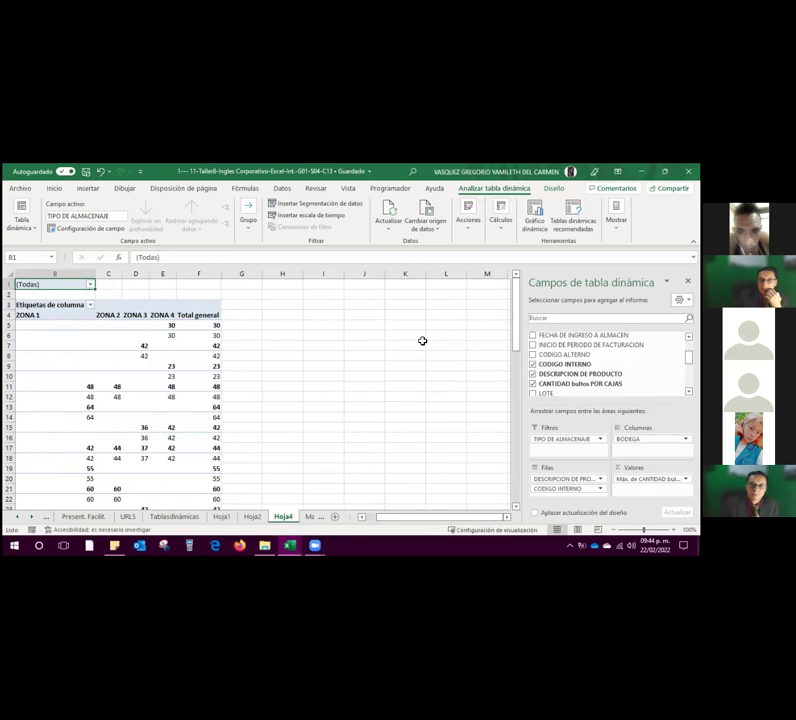
pyautogui.hscroll(-1, 423, 342)
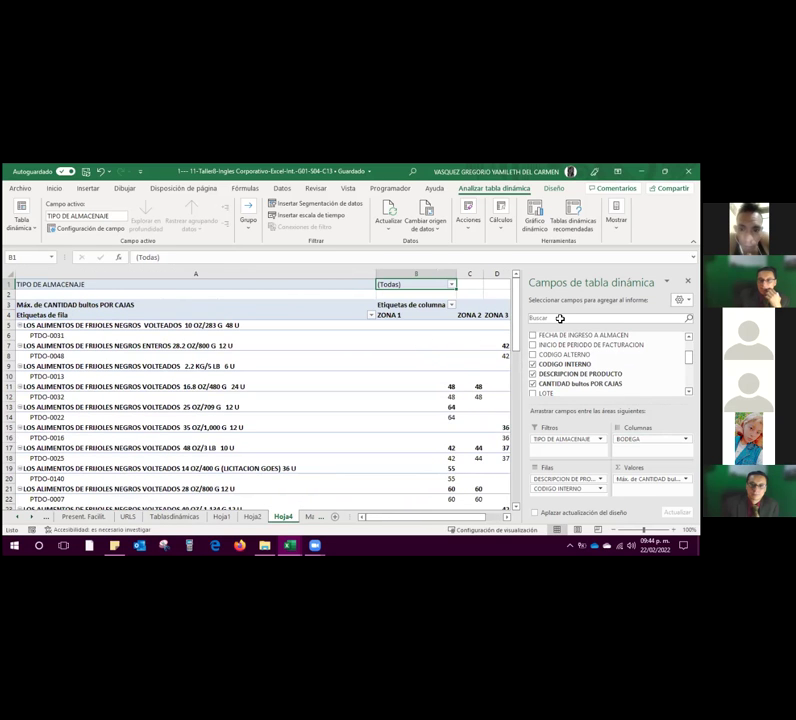
# - Hide the pivot table field list and look over the maximum box quantities per zone
pyautogui.click(470, 355)
pyautogui.click(687, 281)
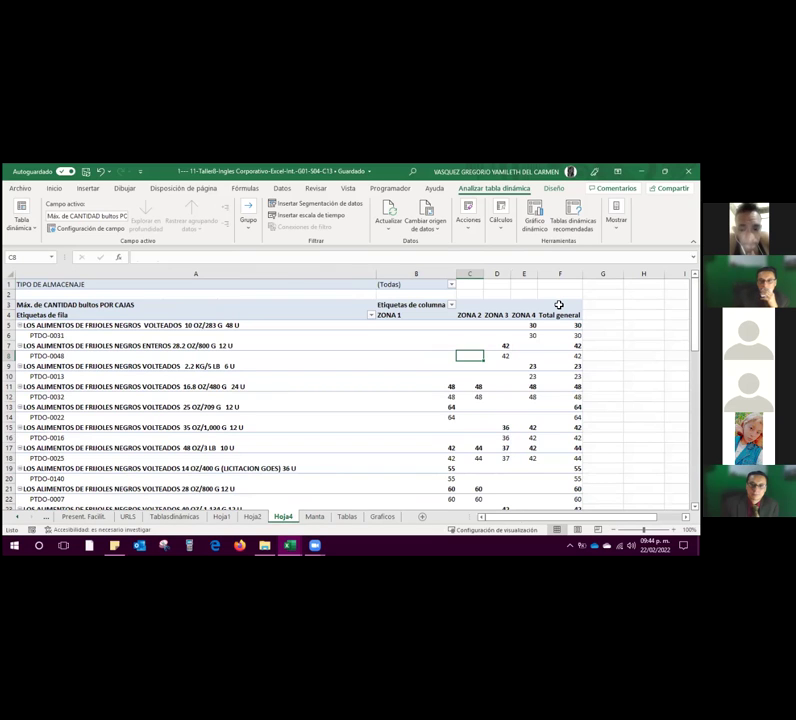
pyautogui.scroll(-1, 460, 378)
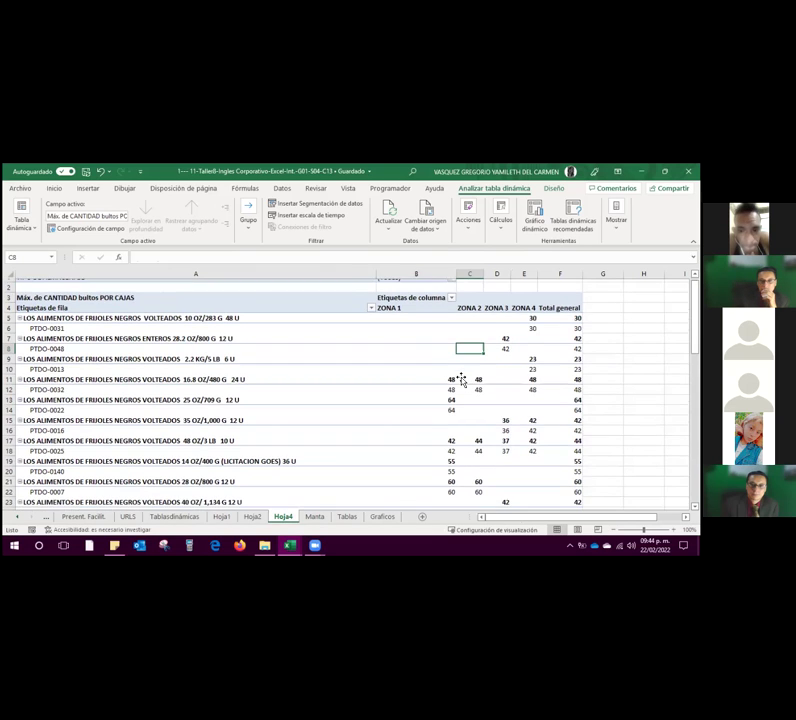
pyautogui.scroll(-4, 460, 378)
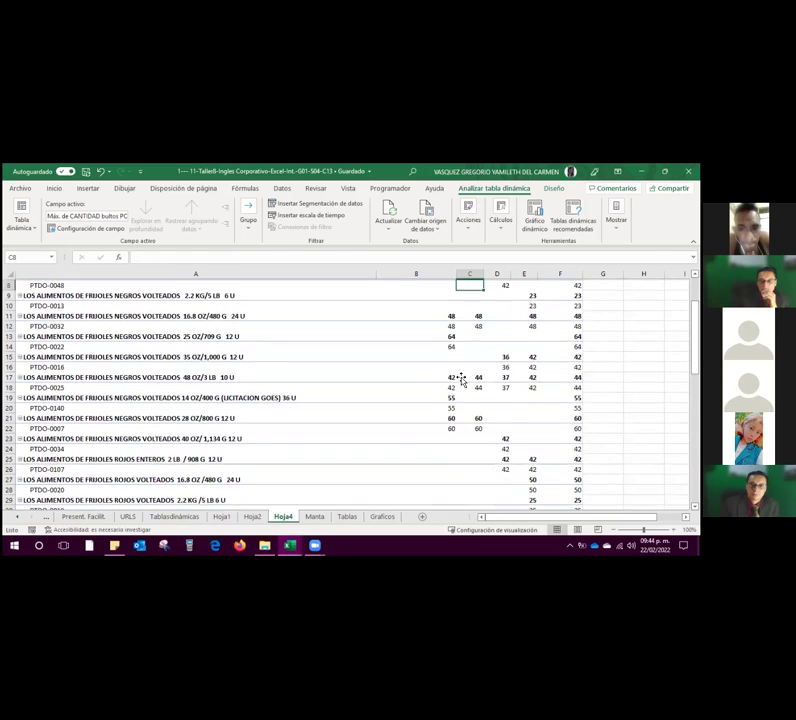
pyautogui.scroll(-2, 461, 381)
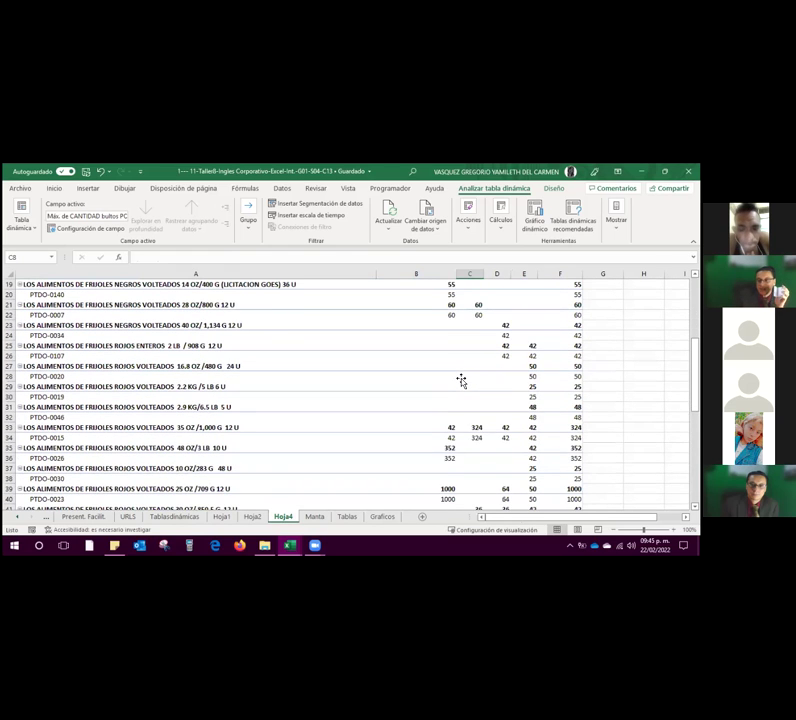
pyautogui.scroll(6, 461, 381)
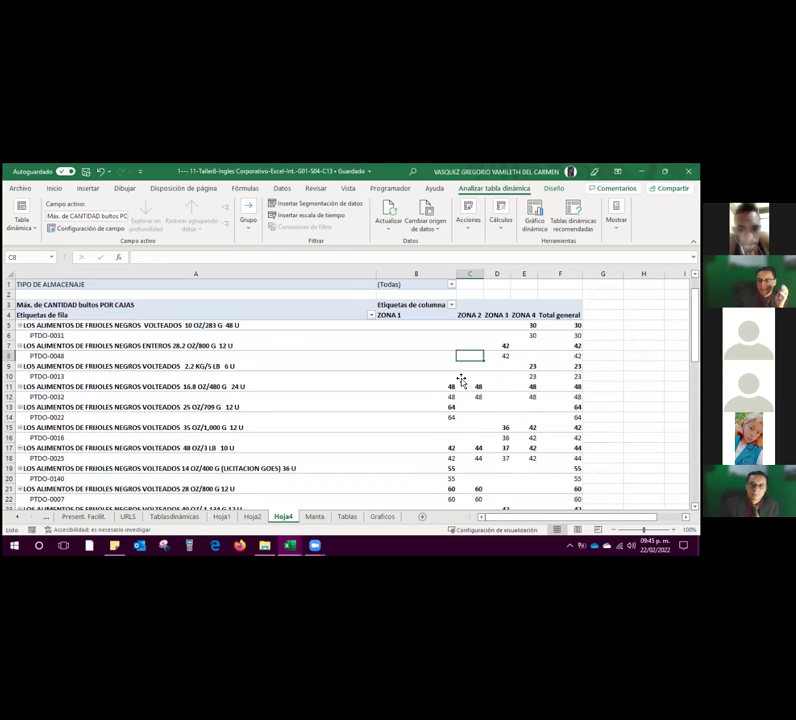
# - Filter the pivot table to TIPO DE ALMACENAJE FISCAL only
pyautogui.click(452, 286)
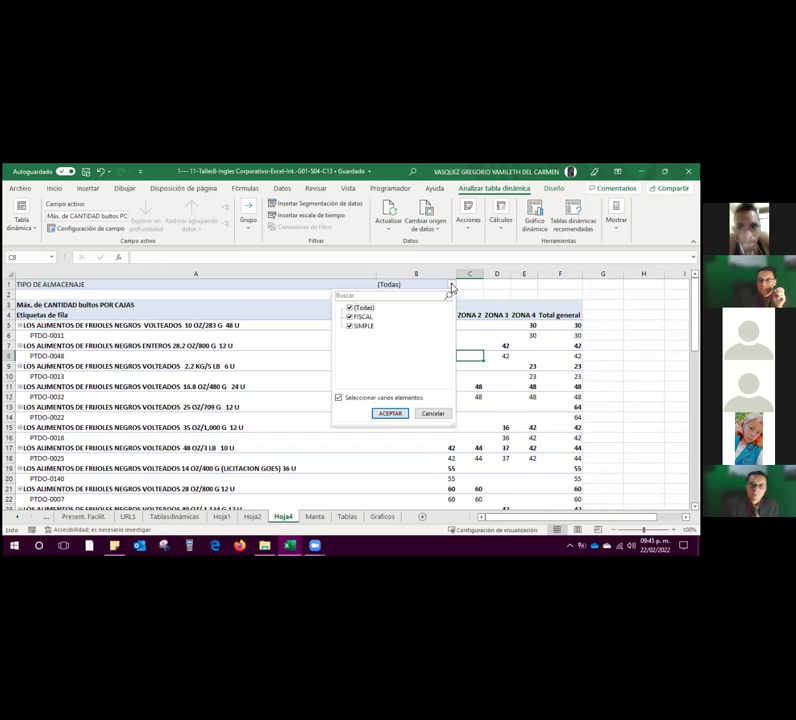
pyautogui.click(350, 308)
pyautogui.click(350, 316)
pyautogui.click(387, 413)
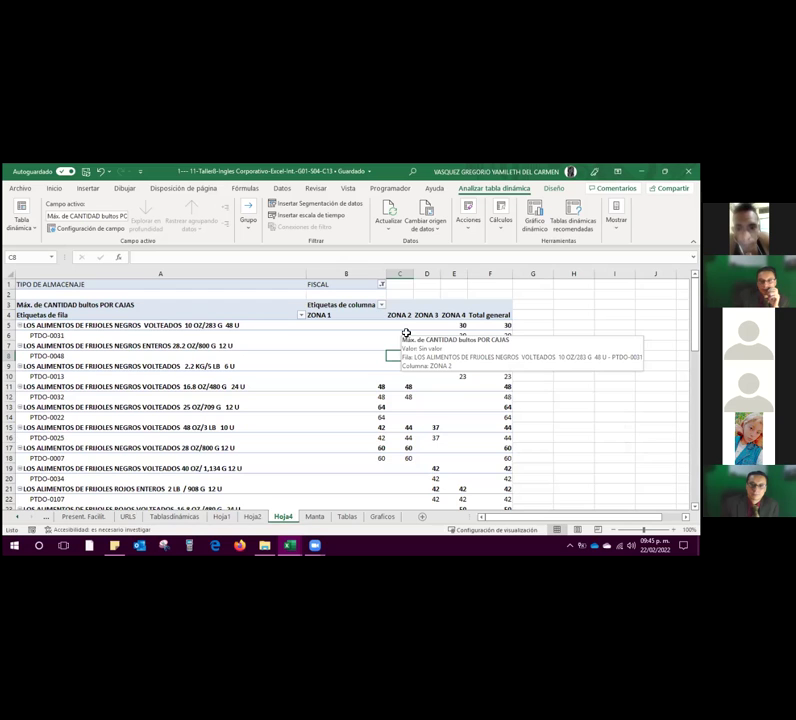
pyautogui.click(528, 336)
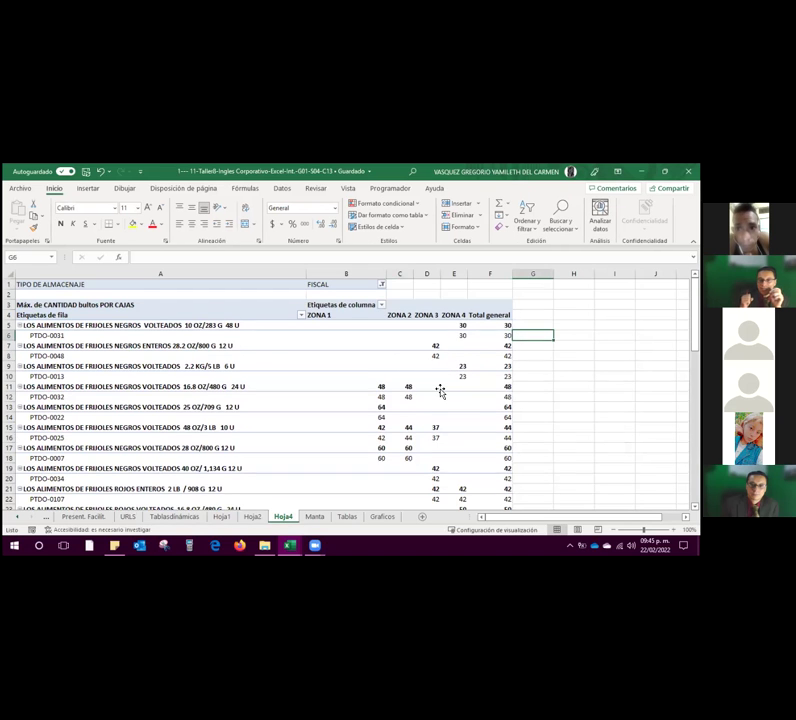
# - Look over the maximum box quantities per zone and the Total general column in the FISCAL-filtered pivot table
pyautogui.scroll(-4, 440, 390)
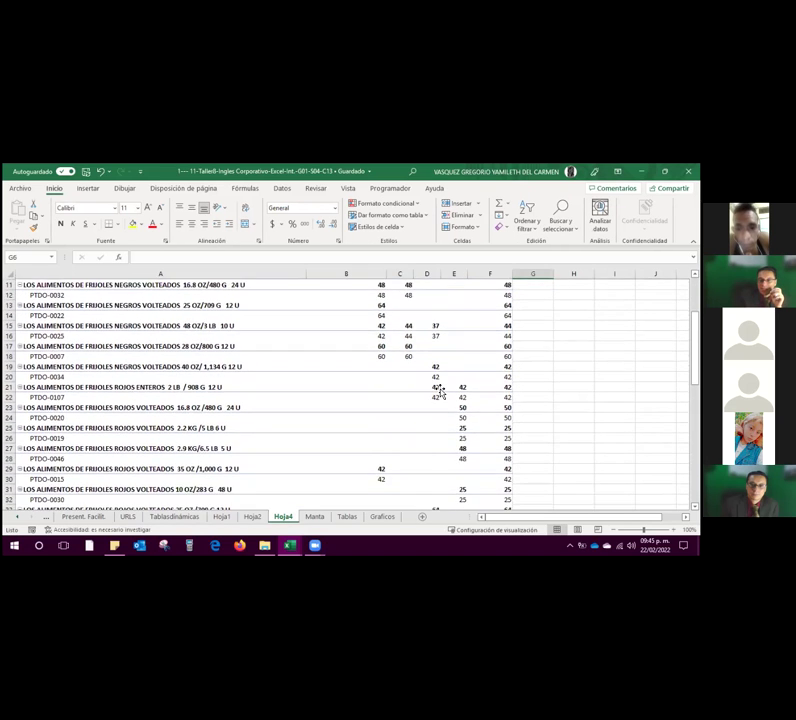
pyautogui.scroll(4, 439, 390)
pyautogui.click(460, 305)
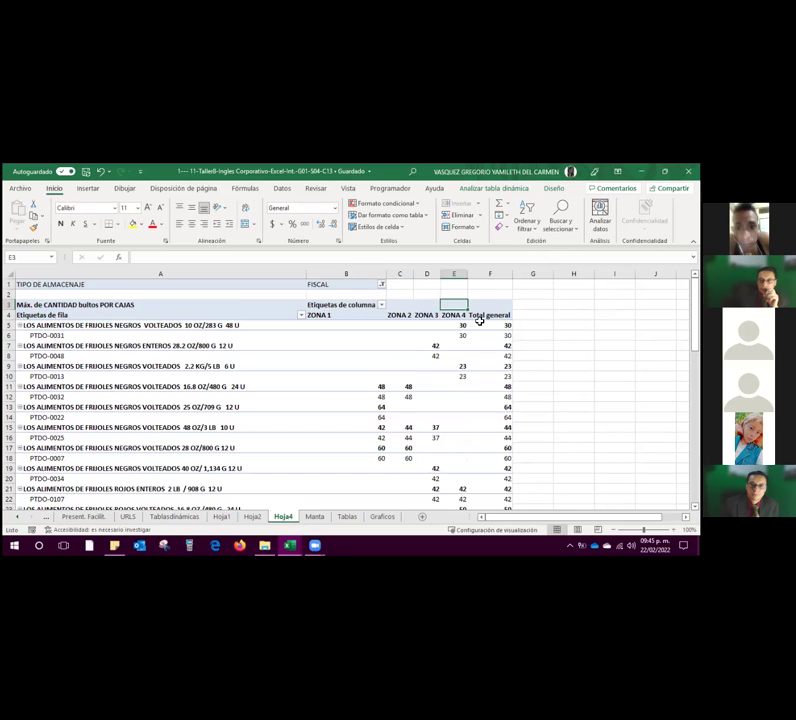
pyautogui.click(480, 317)
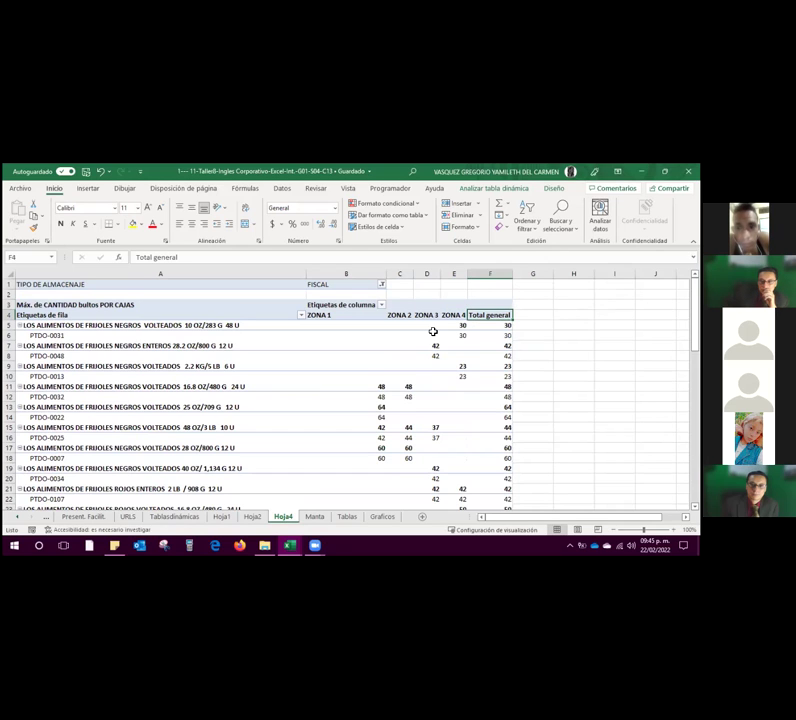
pyautogui.click(435, 313)
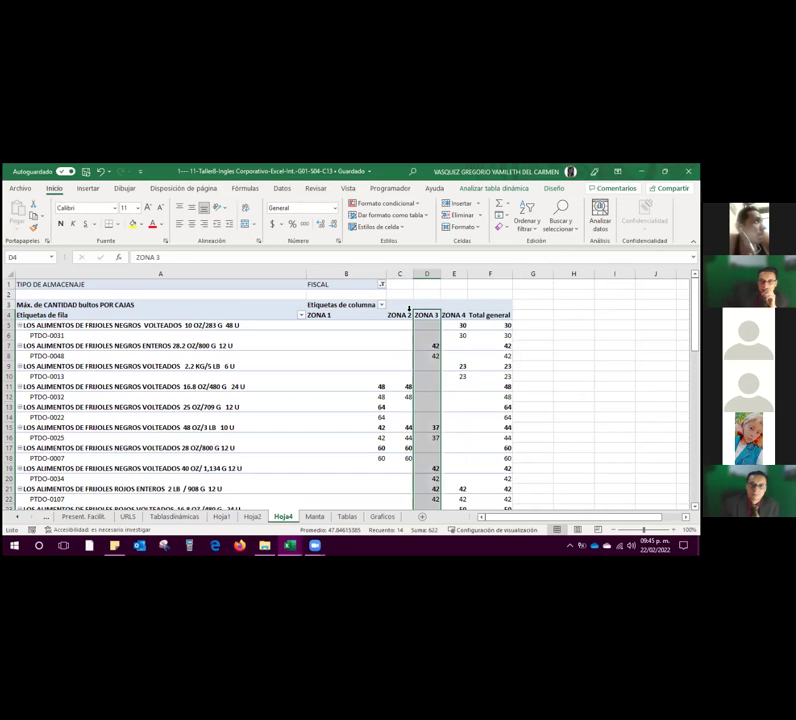
# - Show the pivot table field list from the ZONA 2 column header
pyautogui.click(406, 313)
pyautogui.rightClick(405, 313)
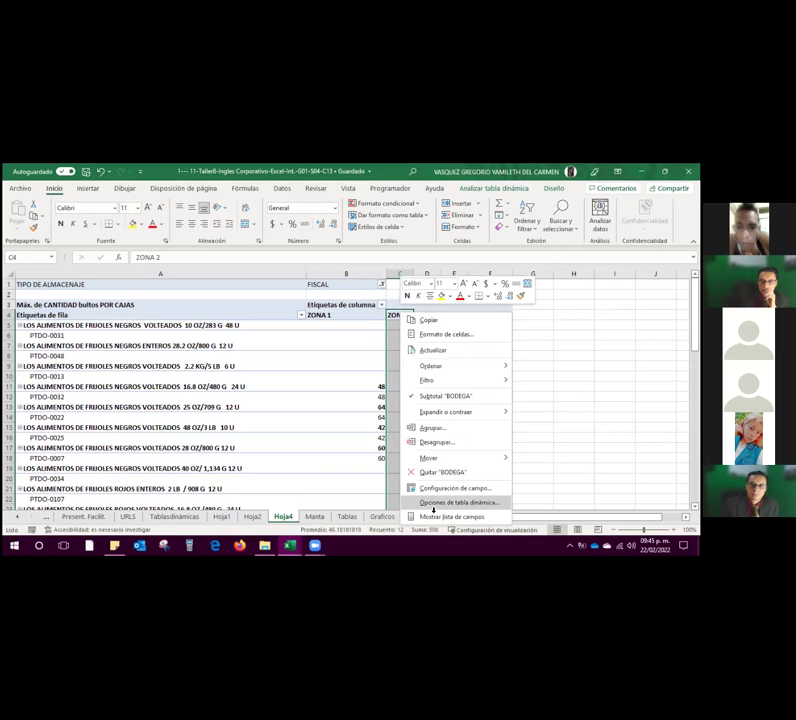
pyautogui.click(440, 516)
pyautogui.click(480, 425)
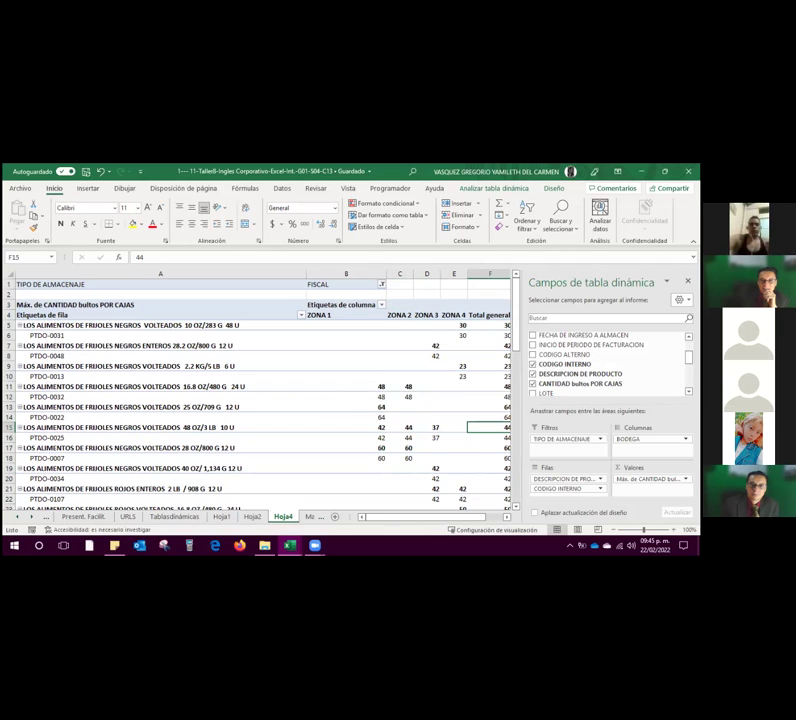
# - Apply the dark purple pivot table style with black header rows and check it down the table
pyautogui.click(553, 188)
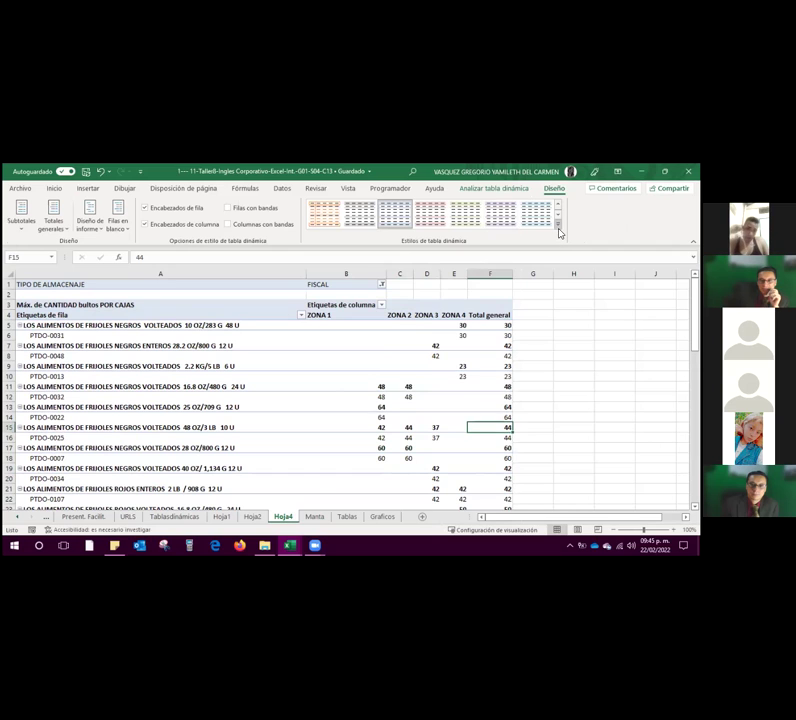
pyautogui.click(557, 224)
pyautogui.scroll(-3, 389, 362)
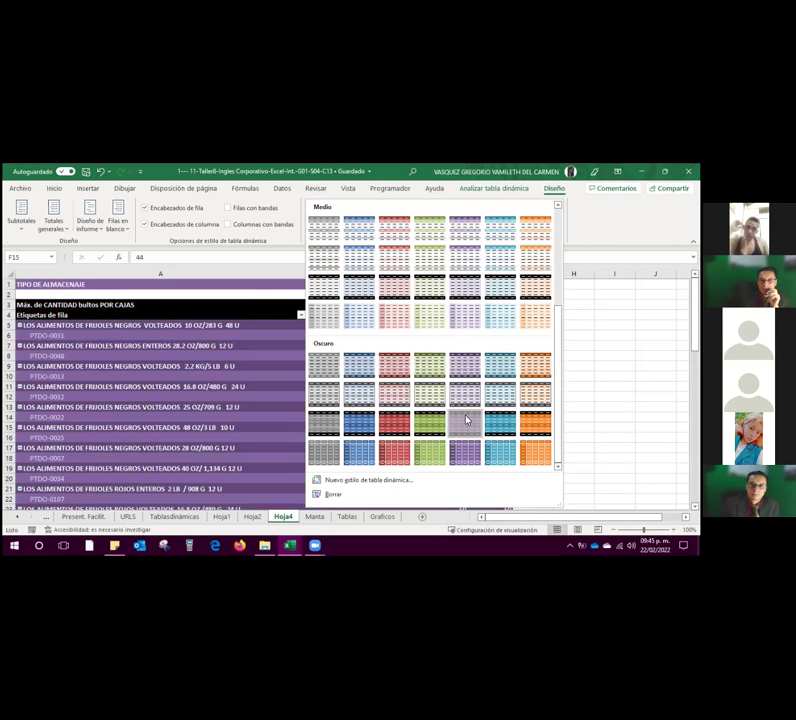
pyautogui.click(465, 420)
pyautogui.scroll(-5, 334, 412)
pyautogui.scroll(-3, 334, 412)
pyautogui.scroll(8, 333, 418)
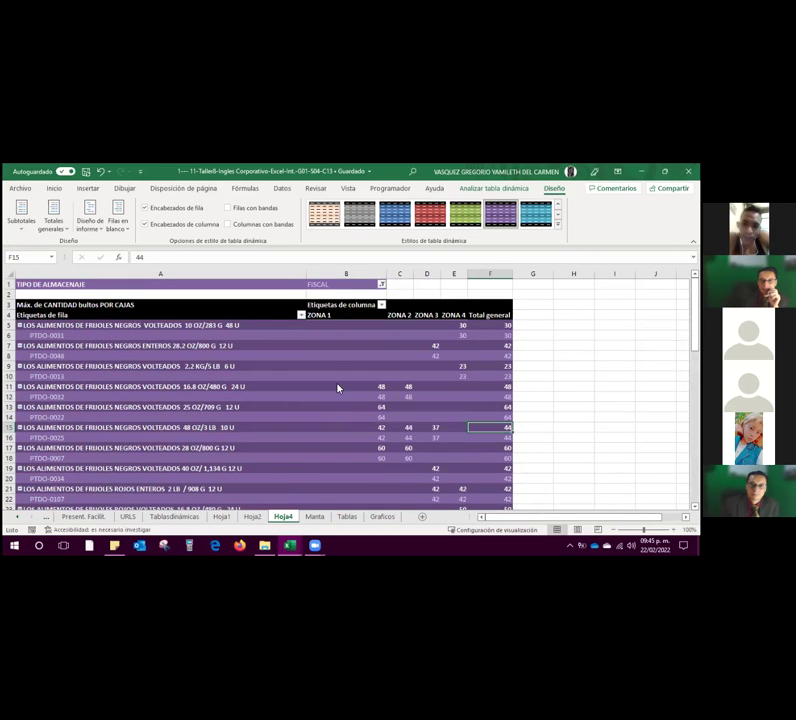
pyautogui.scroll(-1, 338, 391)
pyautogui.scroll(1, 338, 391)
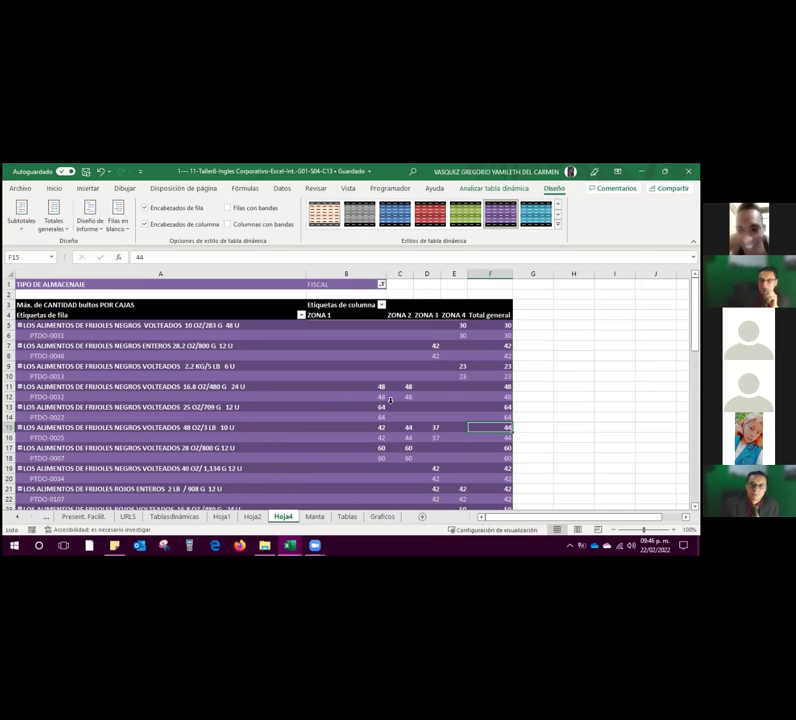
# - Examine the restyled pivot table's columns and the value details of individual products per zone
pyautogui.click(522, 374)
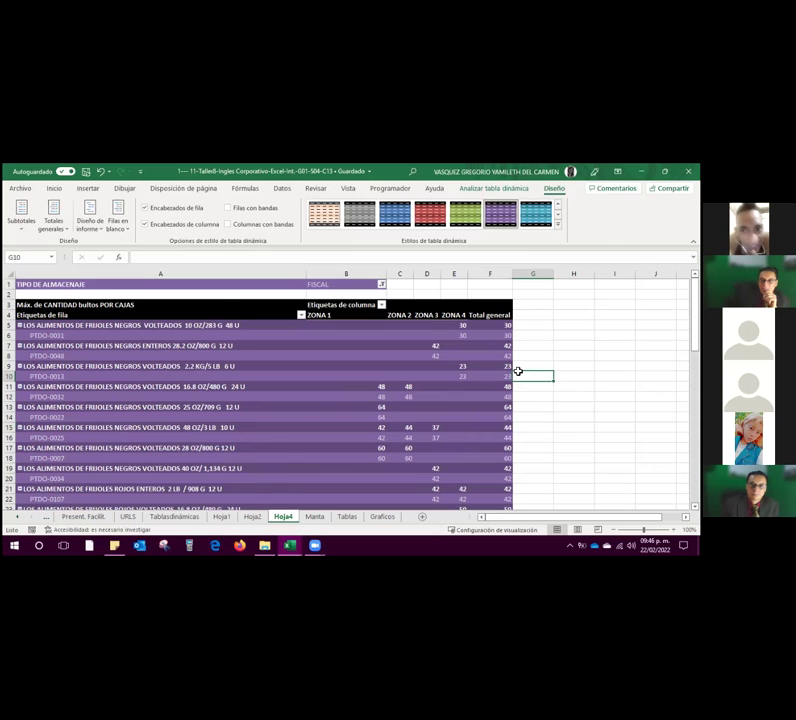
pyautogui.press('Left')
pyautogui.press('Left')
pyautogui.press('Left')
pyautogui.press('Left')
pyautogui.press('Left')
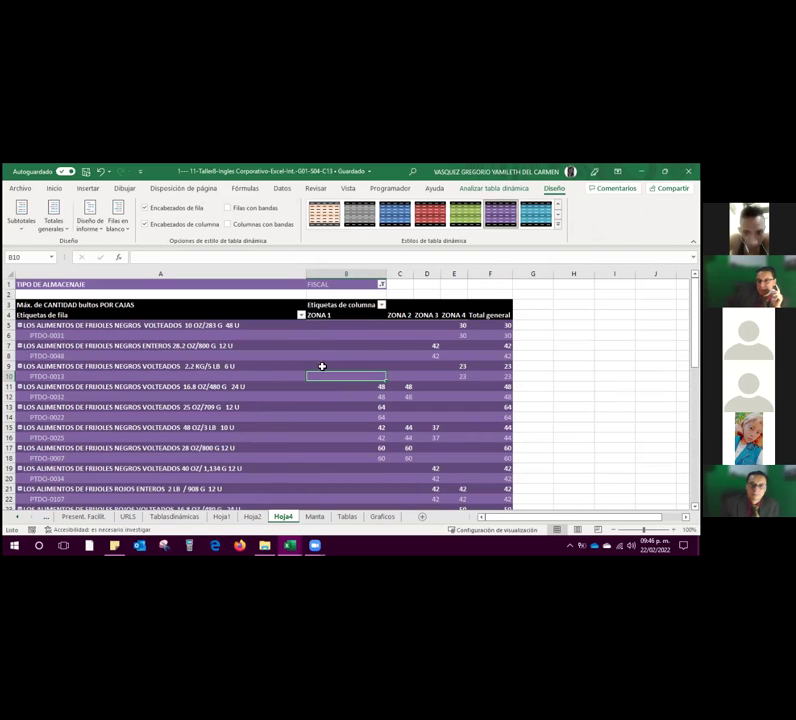
pyautogui.hscroll(1, 334, 380)
pyautogui.hscroll(2, 334, 380)
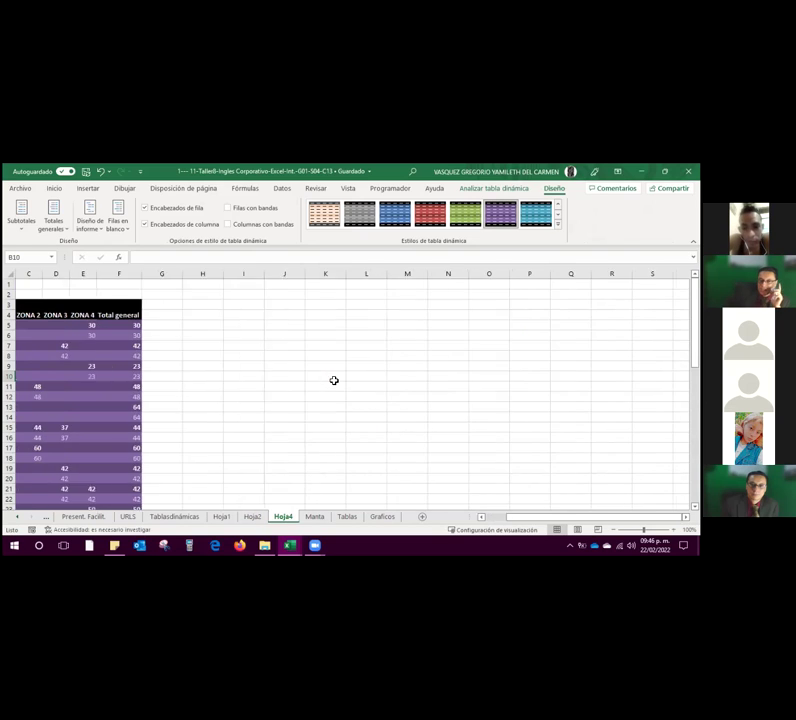
pyautogui.hscroll(-3, 334, 380)
pyautogui.click(578, 342)
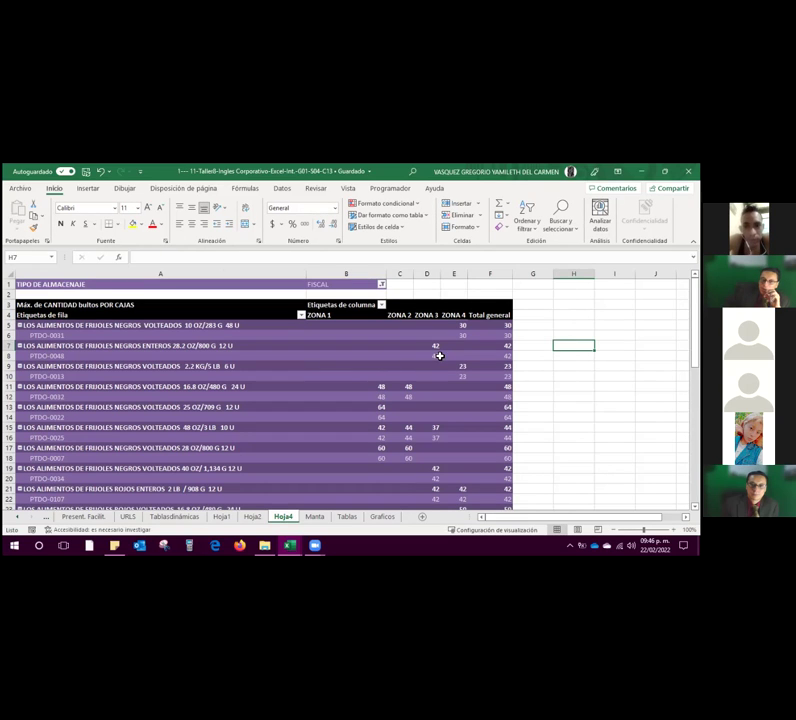
pyautogui.moveTo(467, 349)
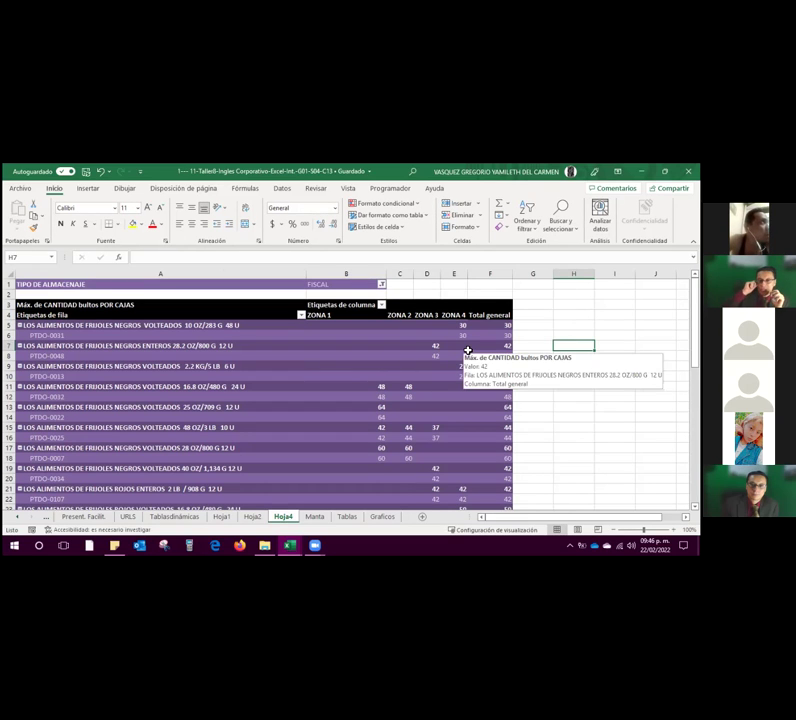
pyautogui.moveTo(371, 324)
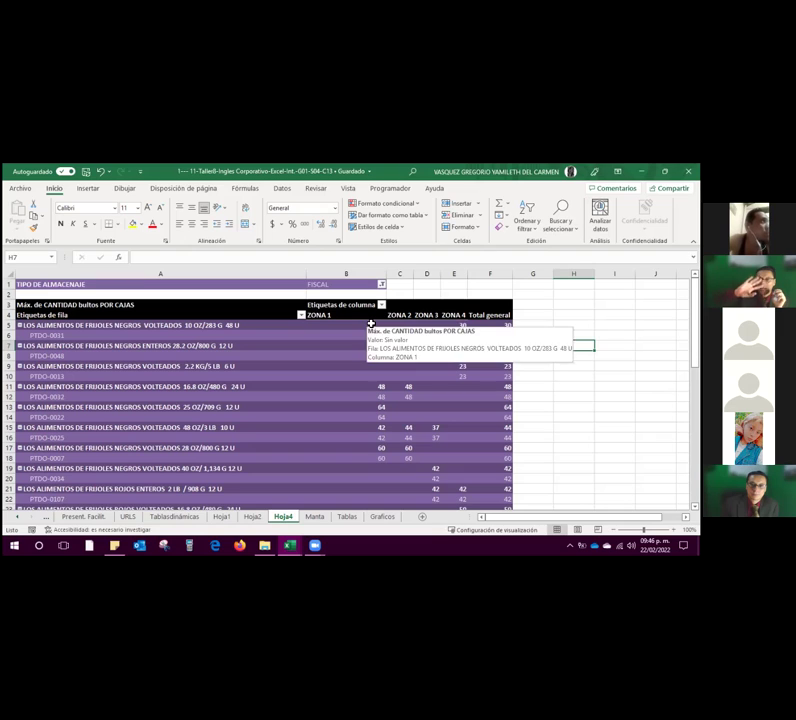
pyautogui.moveTo(322, 379)
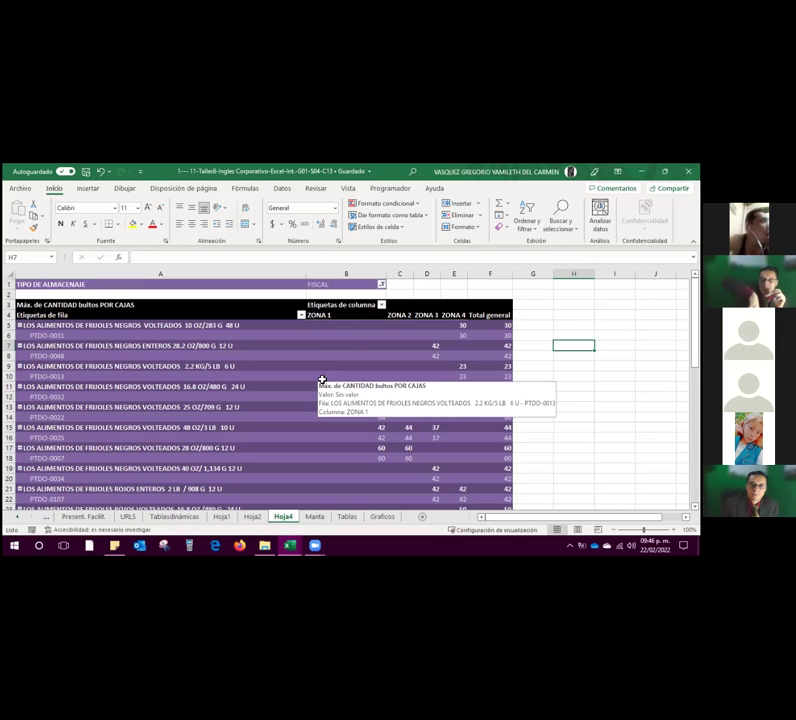
pyautogui.moveTo(263, 442)
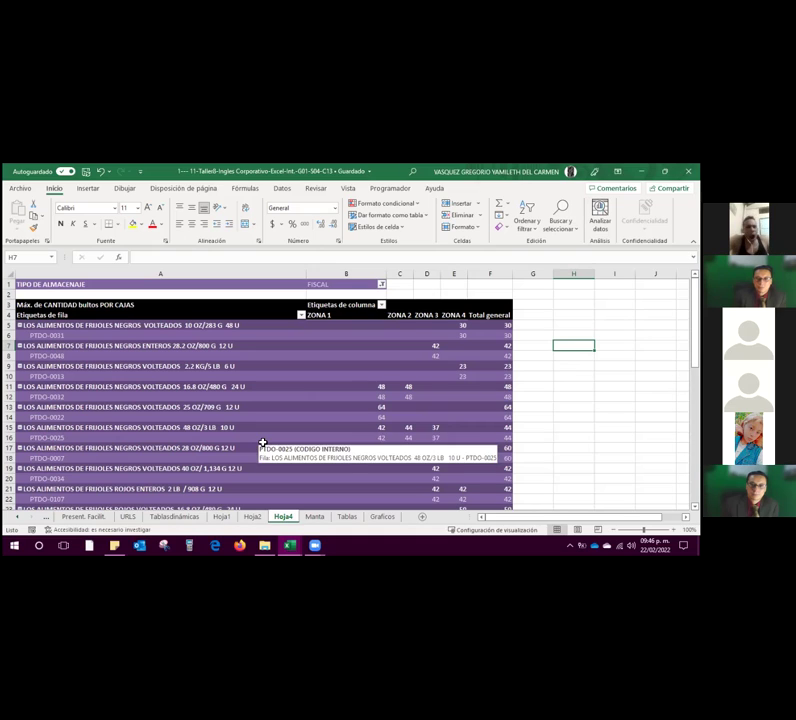
pyautogui.click(573, 373)
pyautogui.click(562, 315)
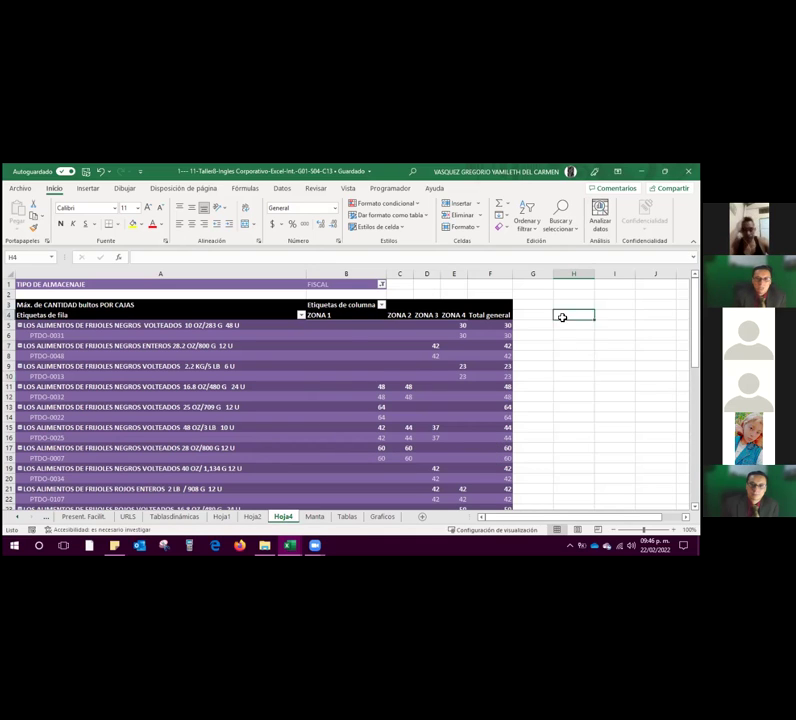
pyautogui.click(541, 293)
pyautogui.click(535, 344)
pyautogui.click(535, 386)
pyautogui.click(536, 357)
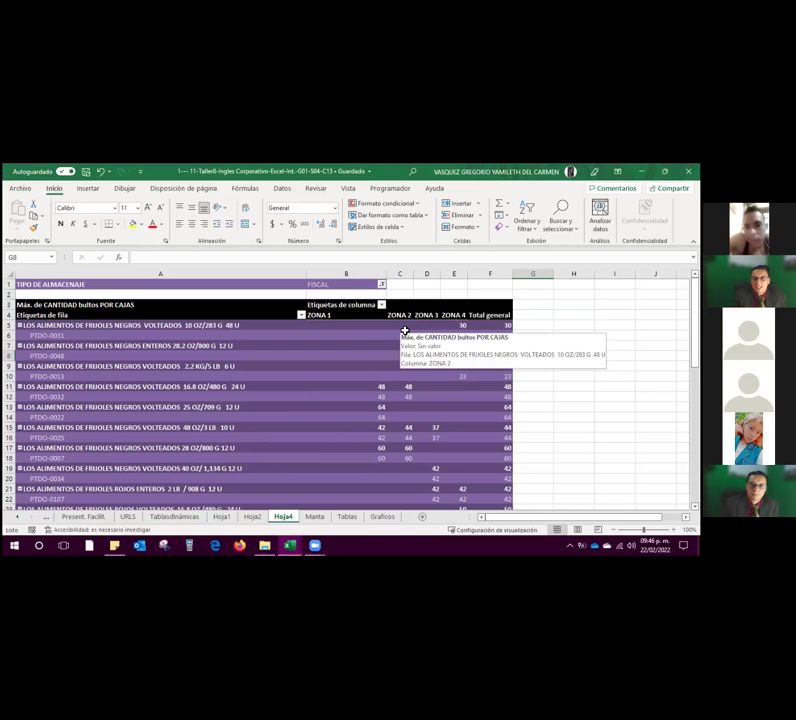
# - Try to show the detail behind the Total general column header of the pivot table
pyautogui.click(494, 323)
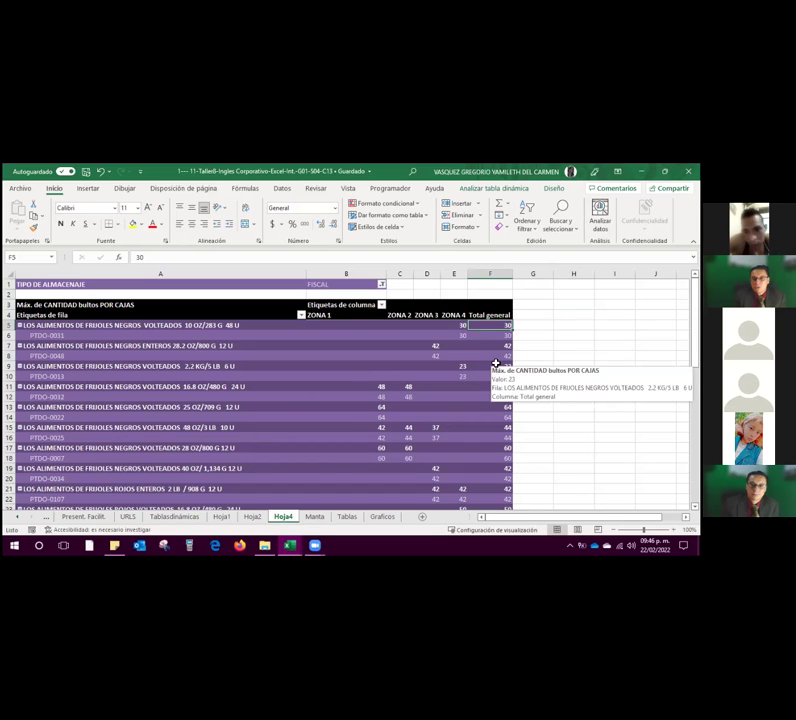
pyautogui.click(497, 314)
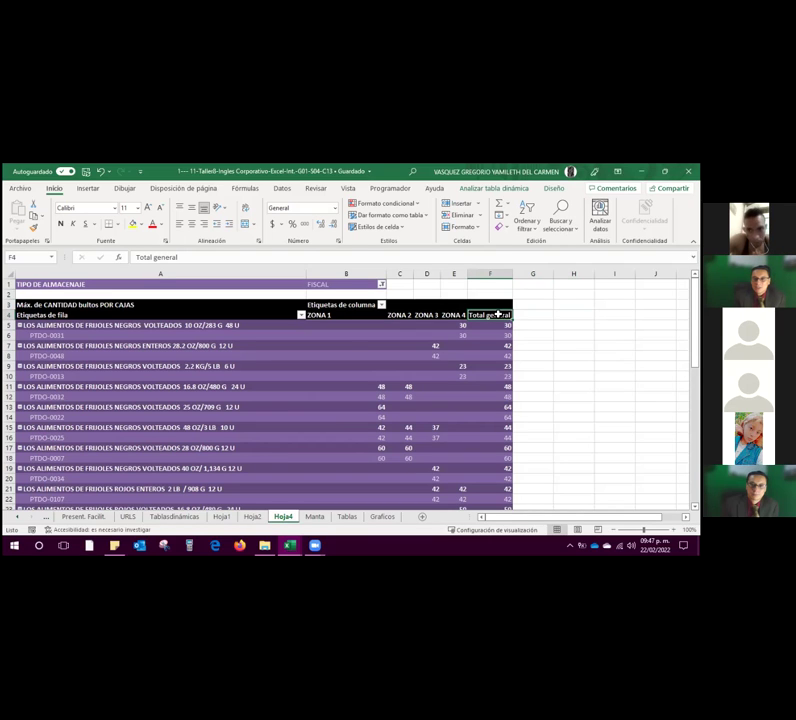
pyautogui.doubleClick(497, 314)
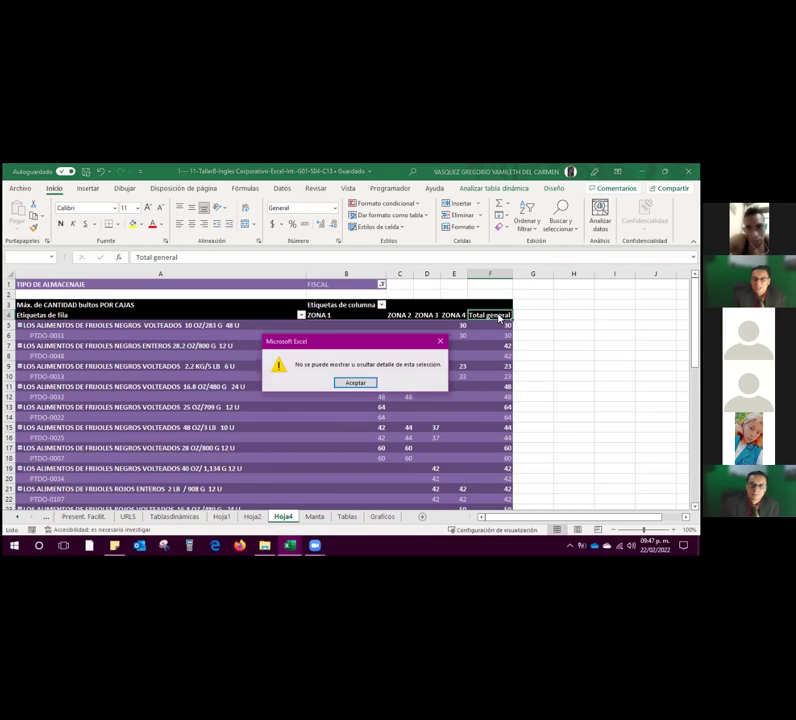
pyautogui.click(356, 383)
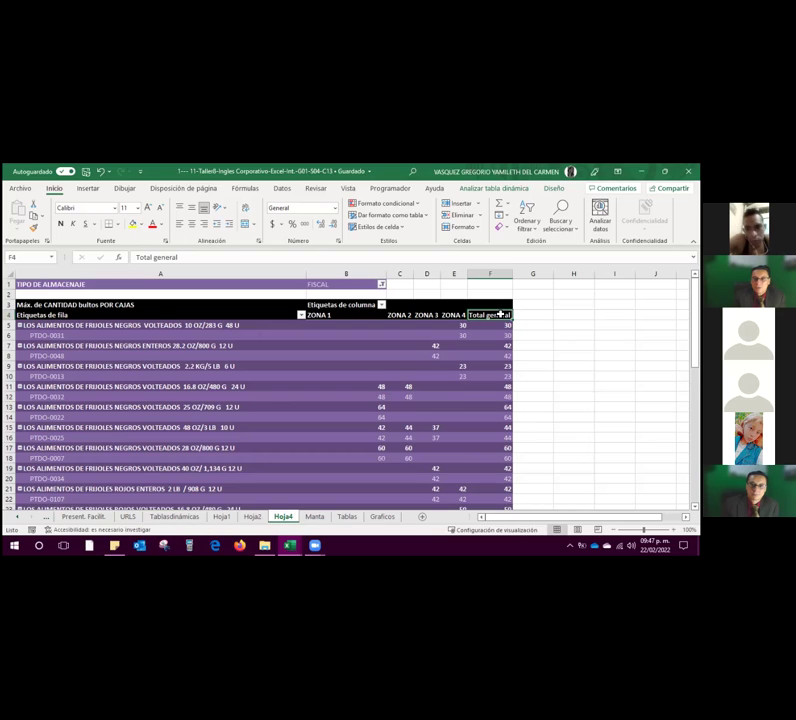
# - Show the pivot table field list and try again to open the detail of the Total general header
pyautogui.rightClick(500, 315)
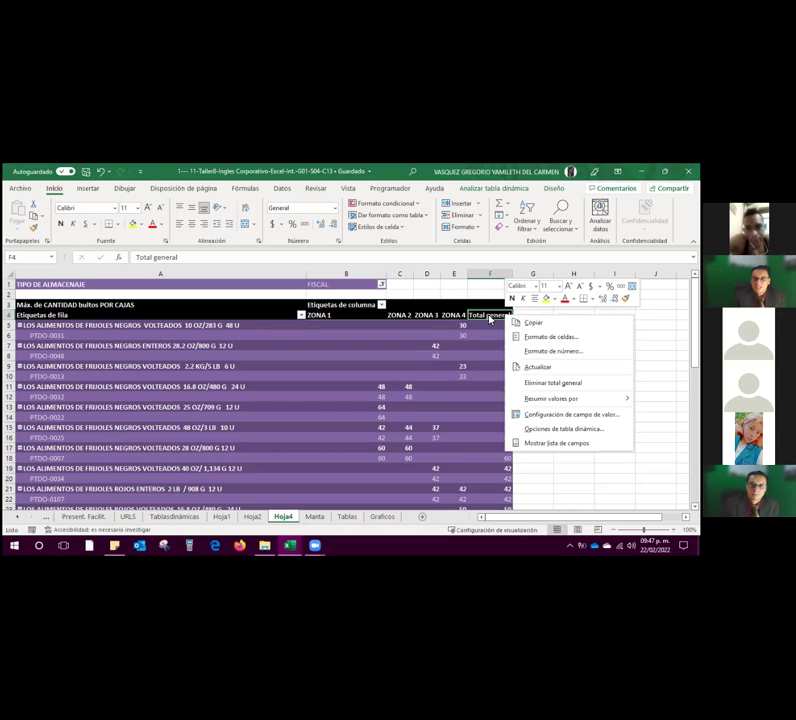
pyautogui.click(551, 443)
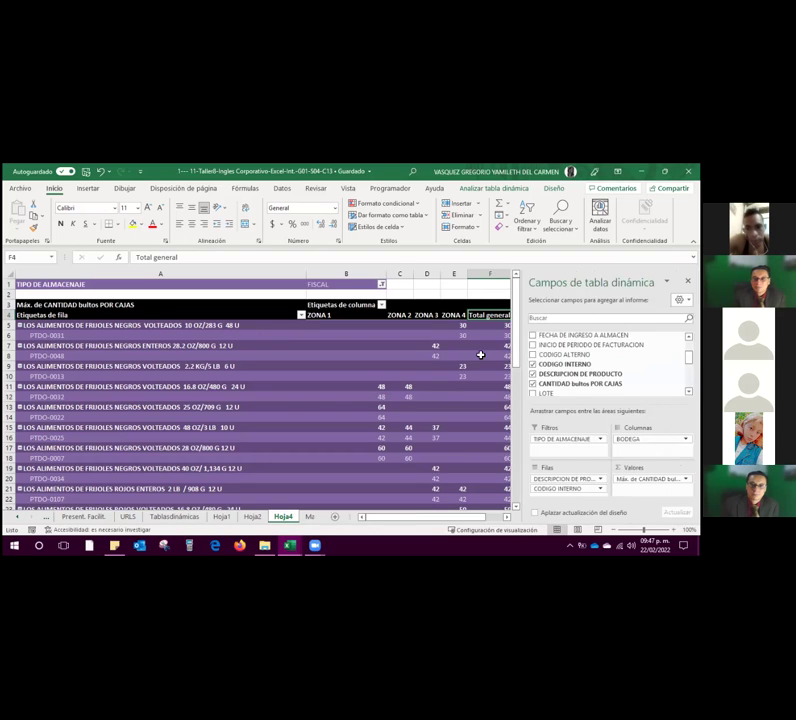
pyautogui.doubleClick(489, 316)
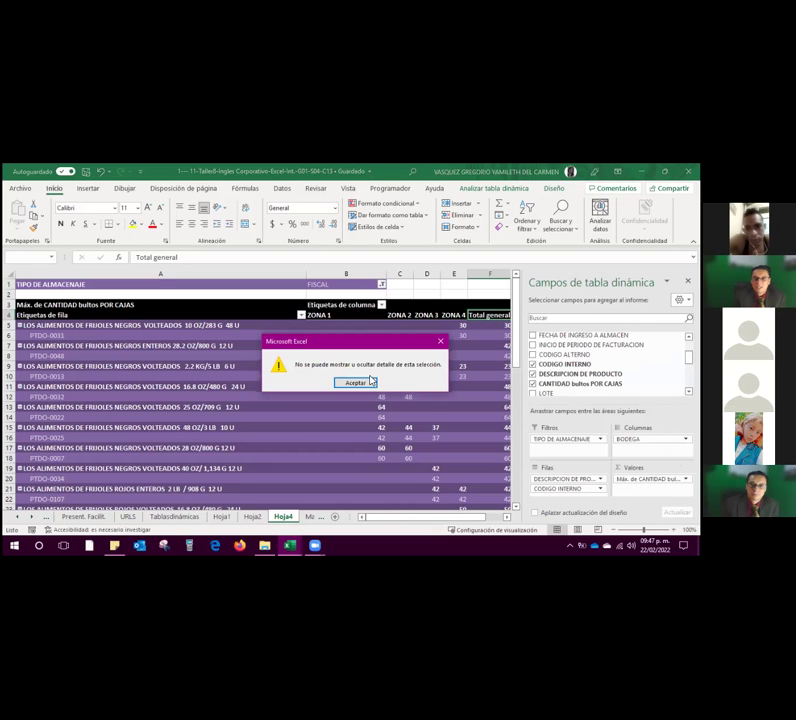
pyautogui.click(362, 381)
pyautogui.doubleClick(489, 318)
pyautogui.click(365, 384)
pyautogui.hscroll(5, 414, 370)
pyautogui.hscroll(-2, 414, 370)
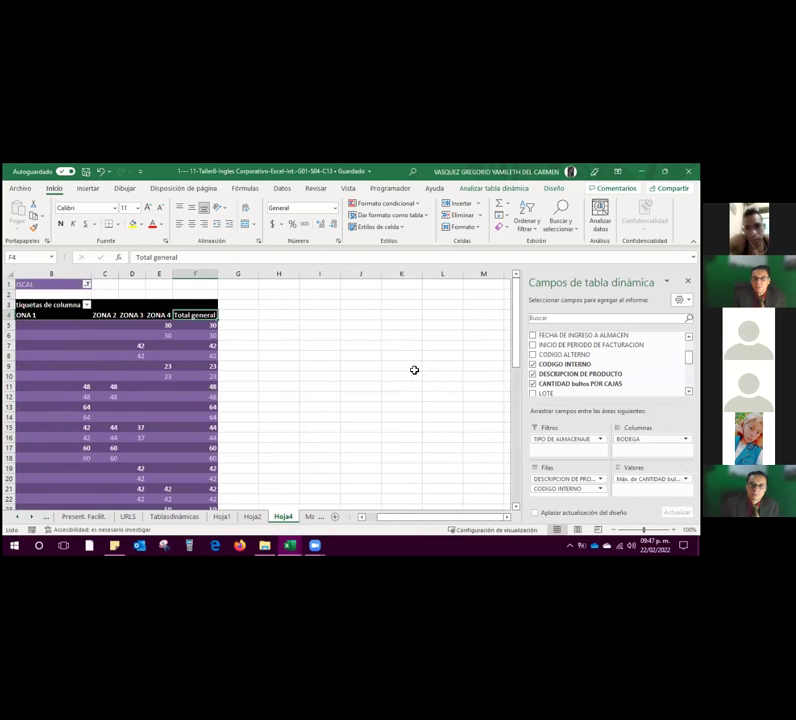
pyautogui.hscroll(-4, 414, 370)
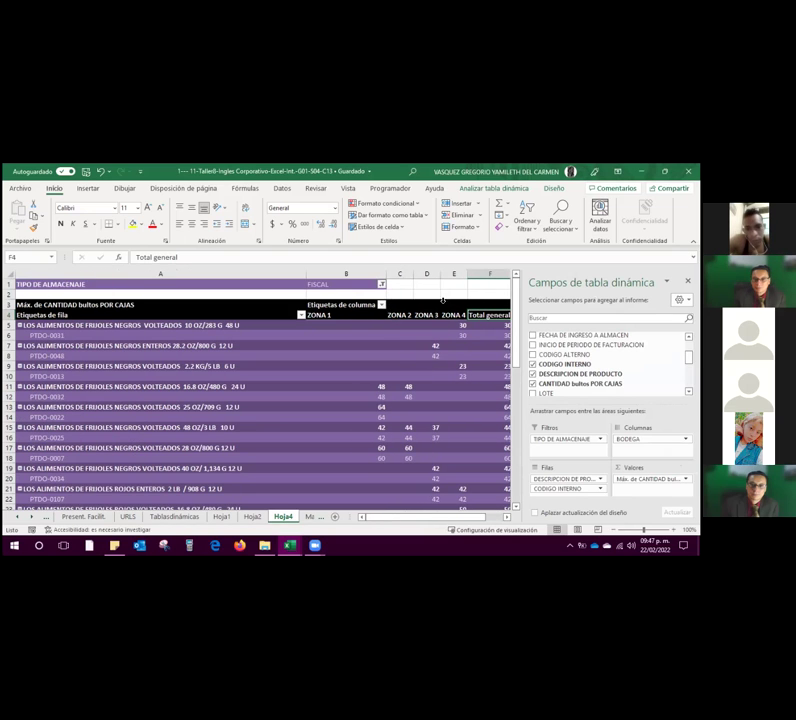
# - Set the TIPO DE ALMACENAJE report filter to (Todas), including both FISCAL and SIMPLE
pyautogui.click(527, 218)
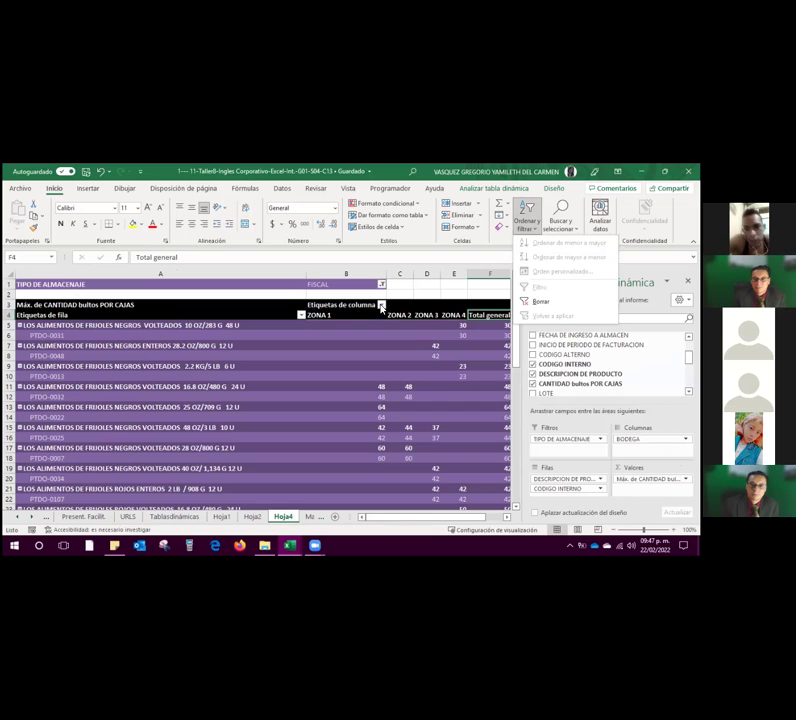
pyautogui.click(381, 305)
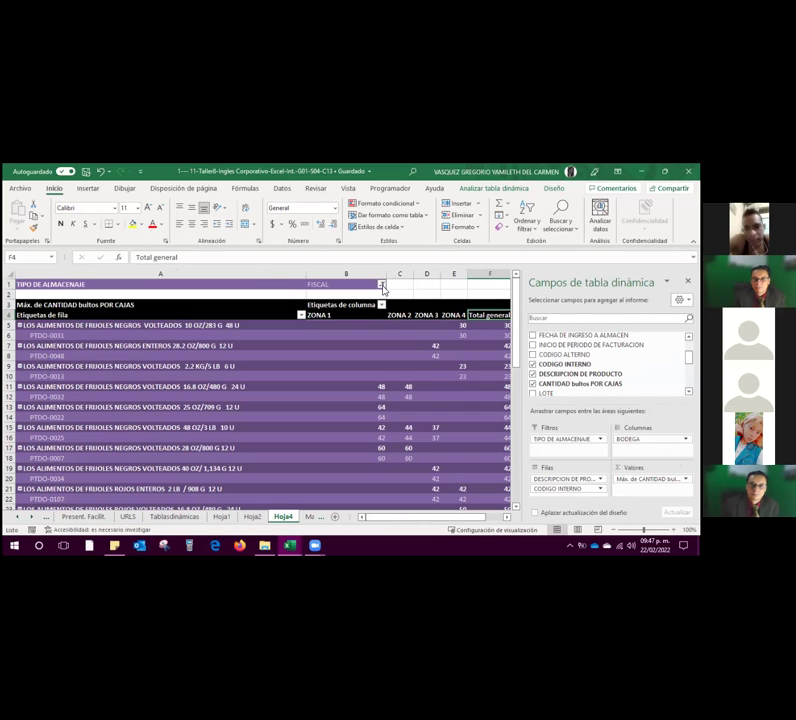
pyautogui.click(382, 287)
pyautogui.click(280, 327)
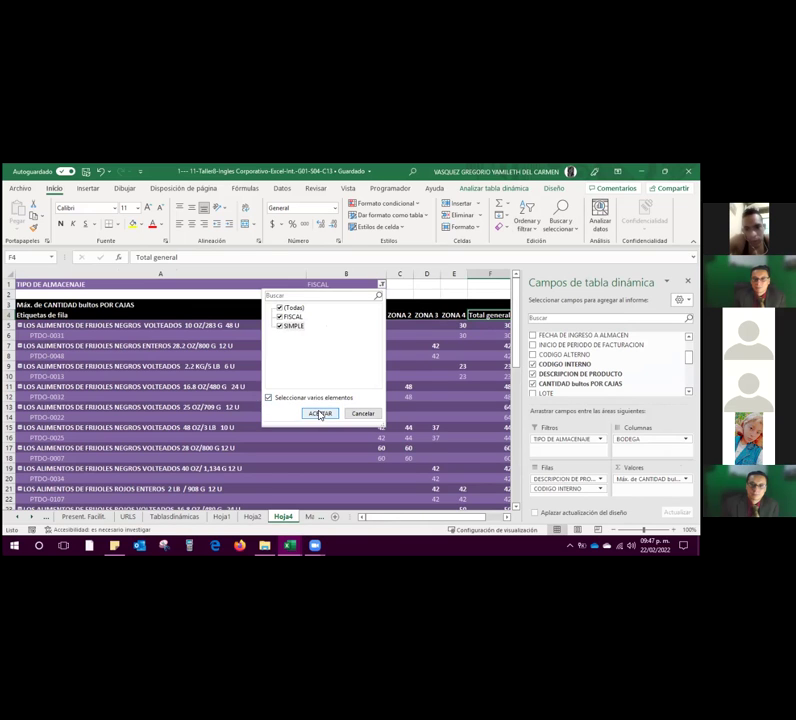
pyautogui.click(319, 414)
# - Try to show the detail behind the Total general header with the TIPO DE ALMACENAJE filter covering all types
pyautogui.hscroll(-5, 418, 368)
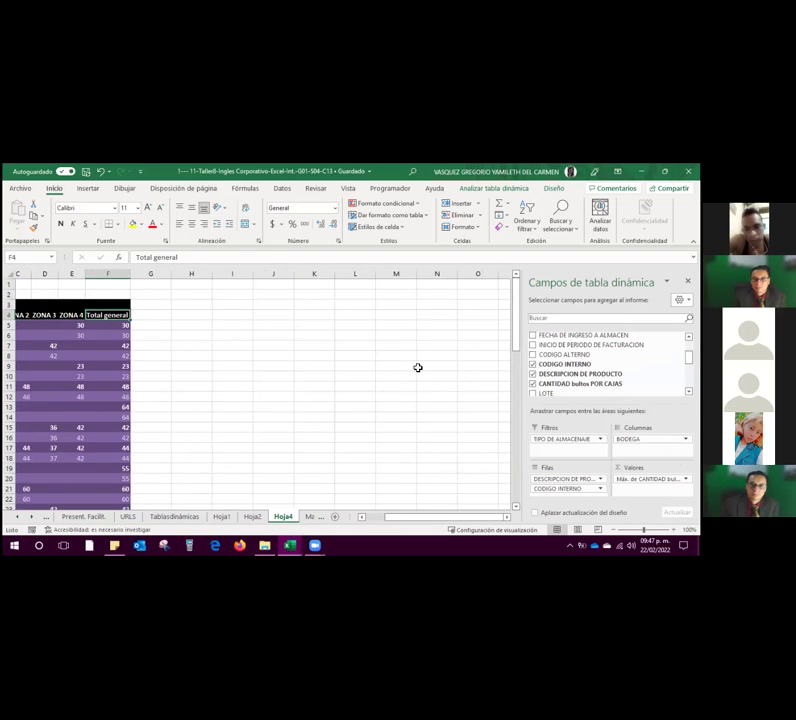
pyautogui.hscroll(5, 410, 307)
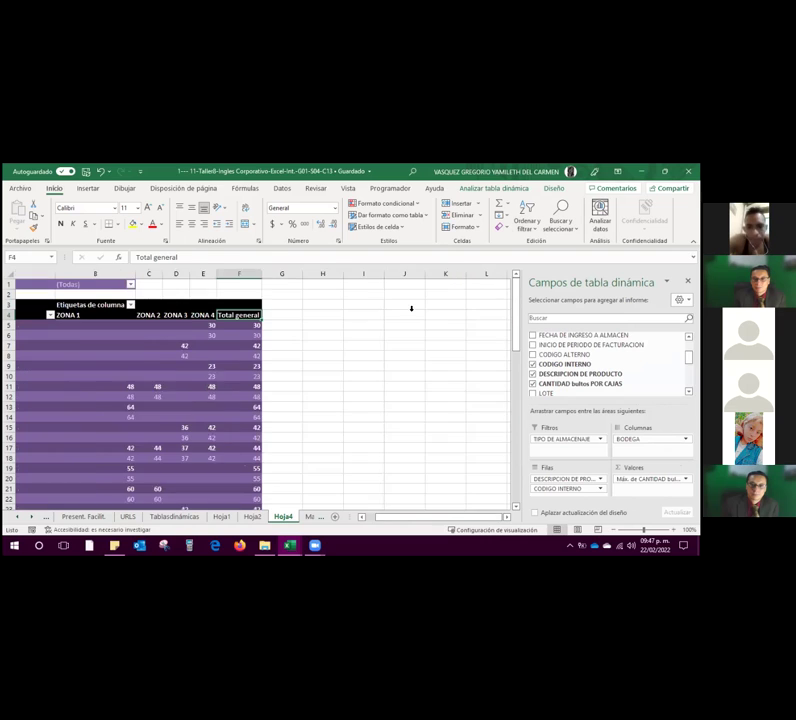
pyautogui.doubleClick(210, 316)
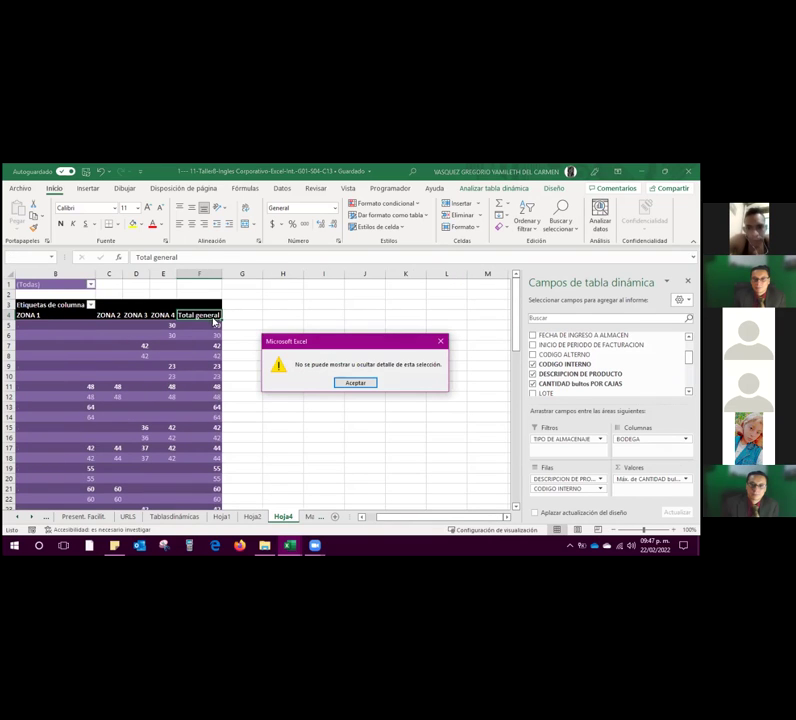
pyautogui.click(349, 381)
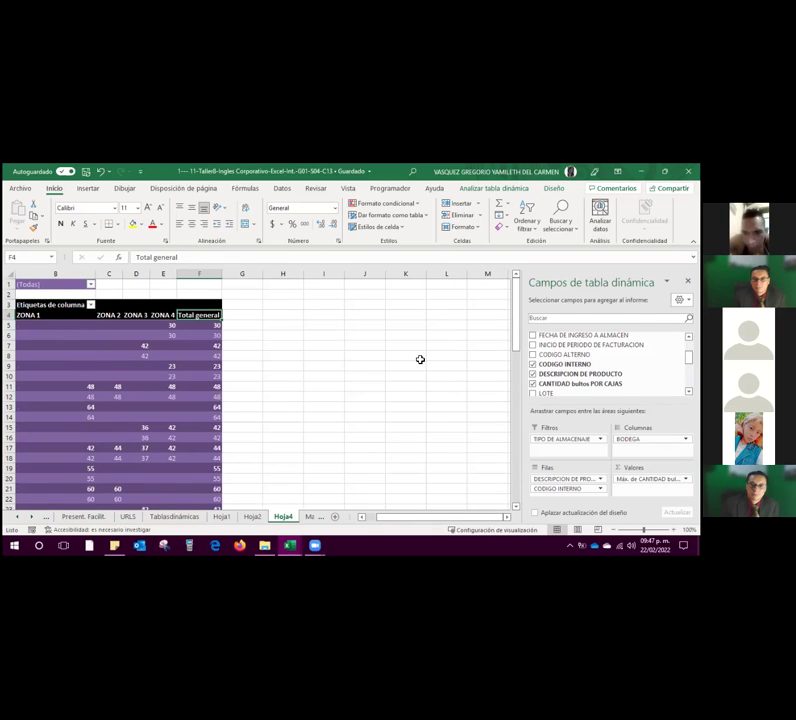
pyautogui.hscroll(-5, 420, 359)
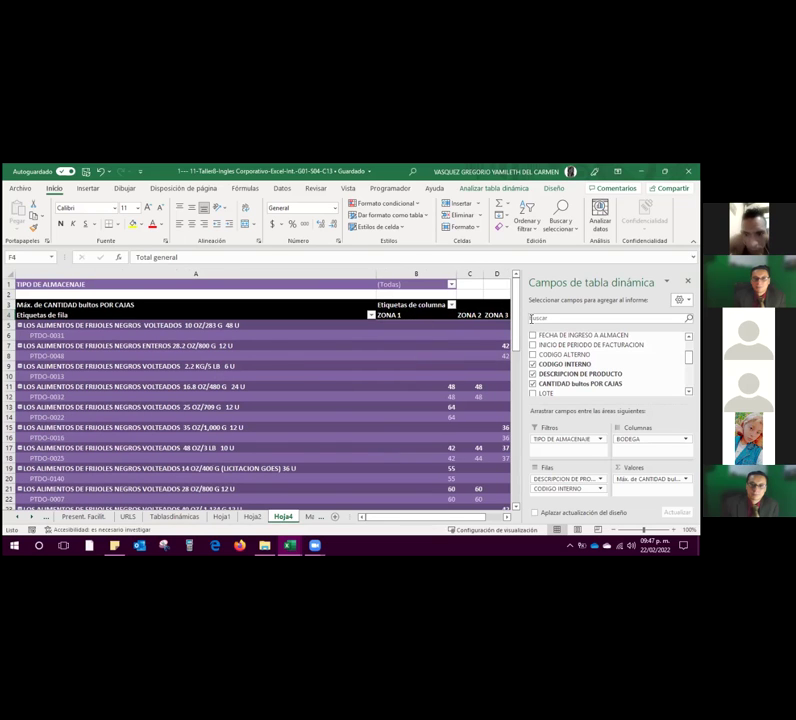
pyautogui.hscroll(3, 492, 331)
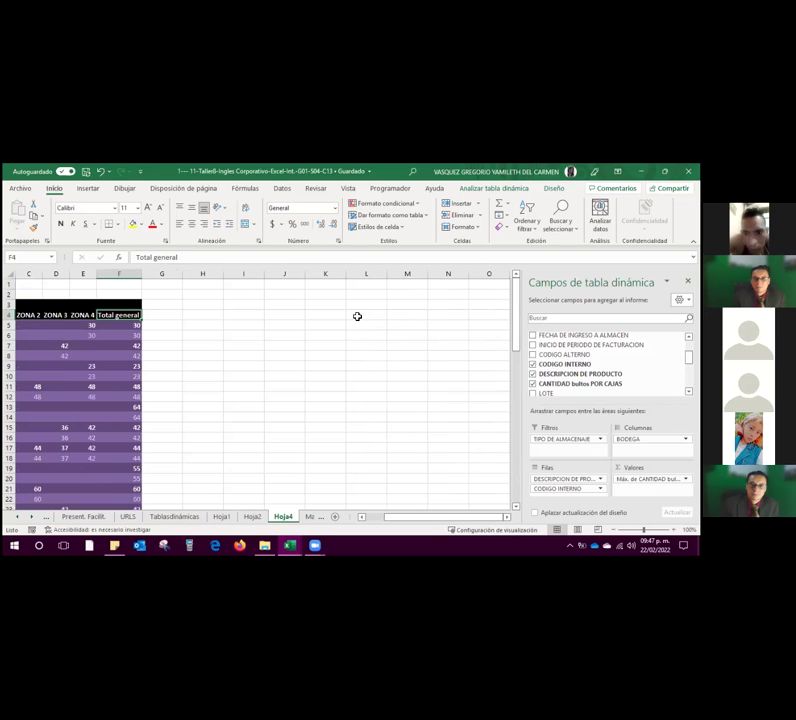
pyautogui.doubleClick(134, 320)
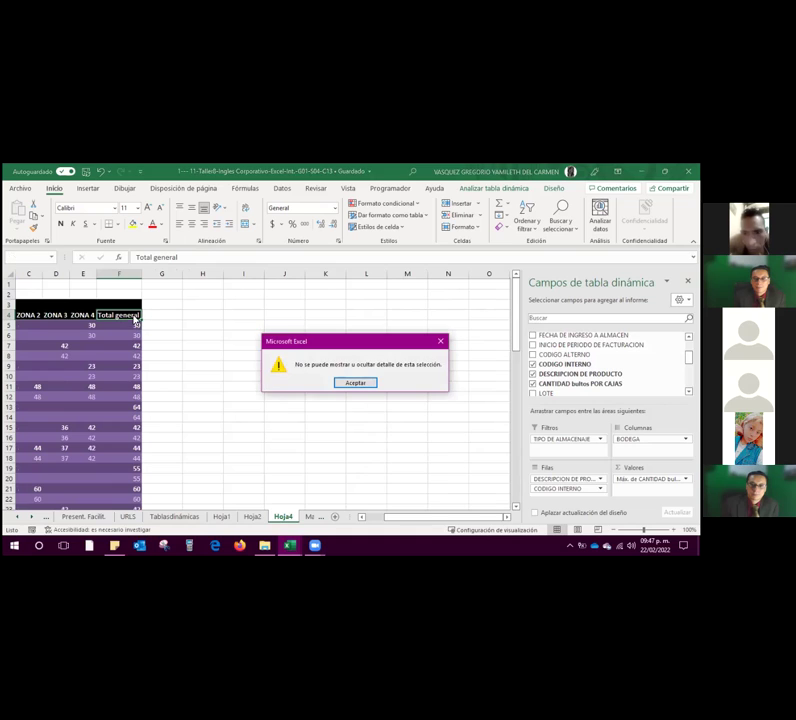
pyautogui.click(355, 386)
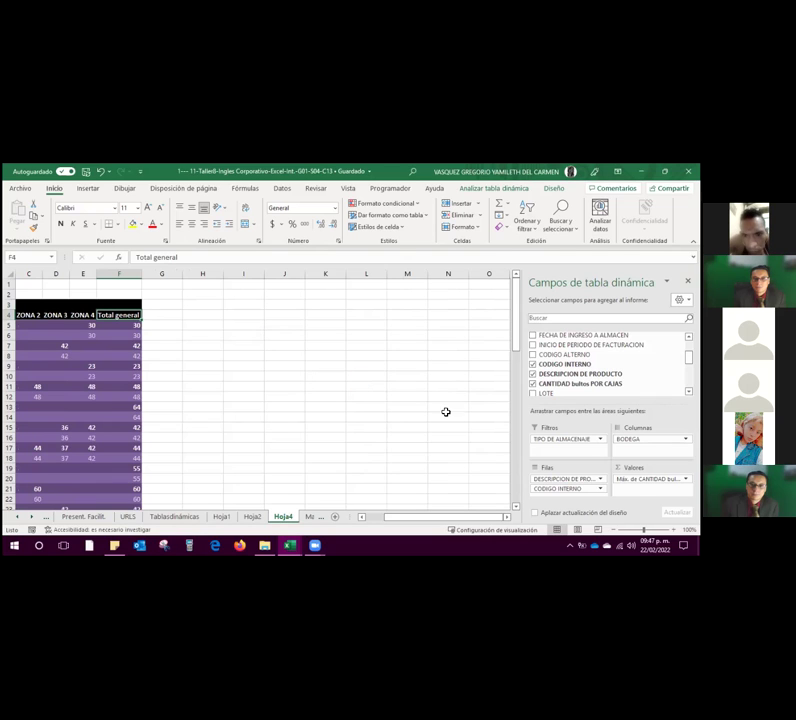
pyautogui.hscroll(-5, 355, 430)
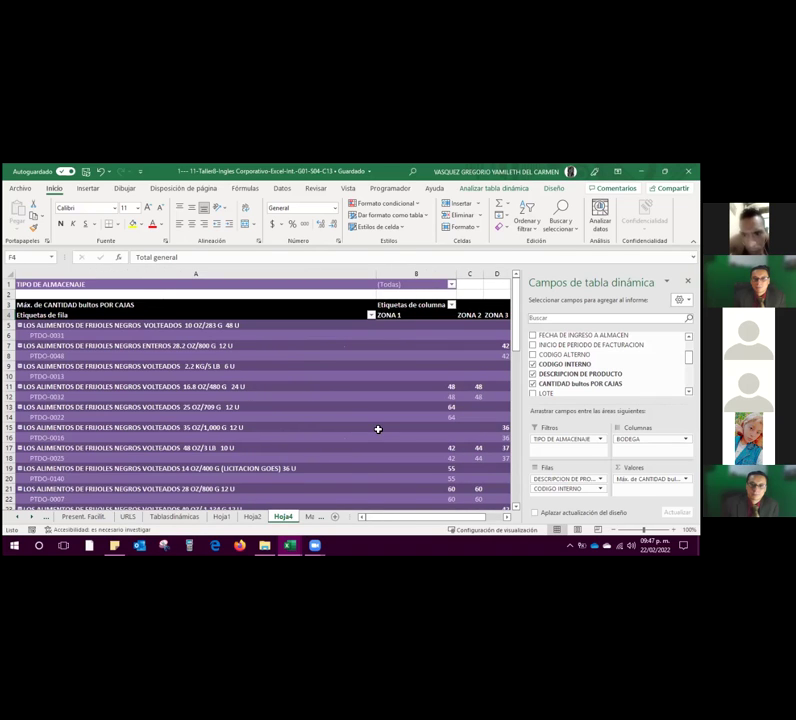
pyautogui.hscroll(2, 378, 428)
pyautogui.hscroll(-2, 378, 428)
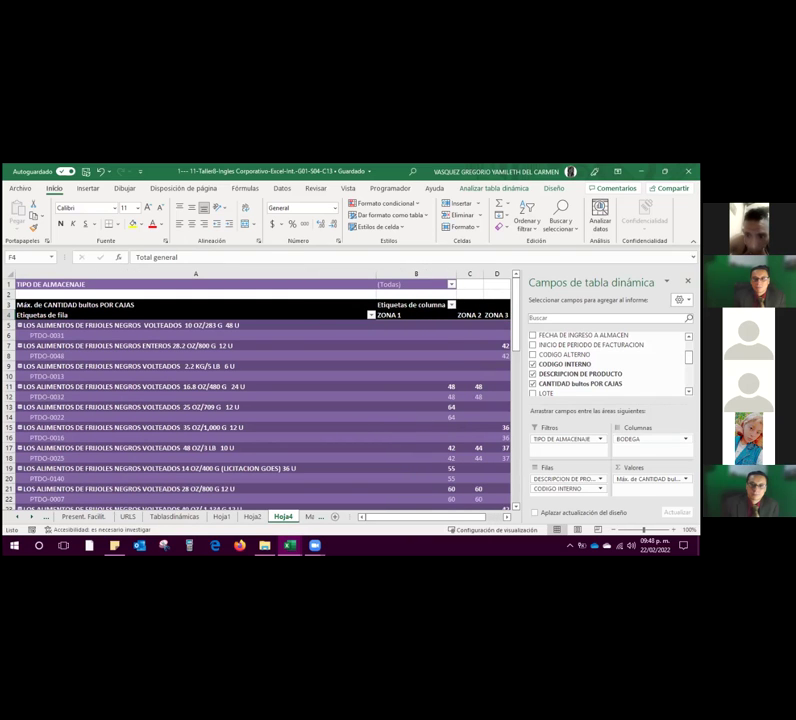
# - Inspect the field settings of the BODEGA column field and look over the pivot table's product rows
pyautogui.click(650, 438)
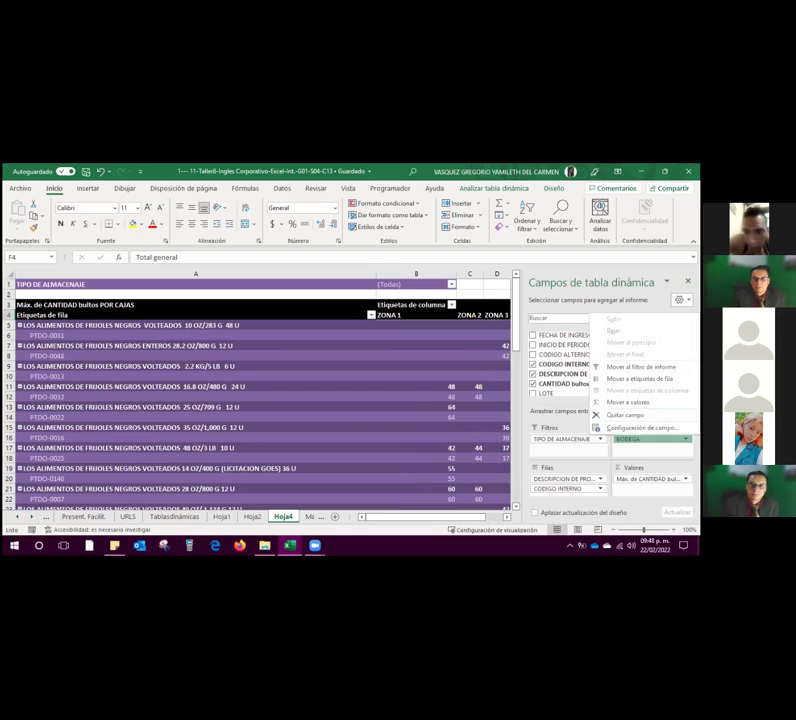
pyautogui.click(650, 426)
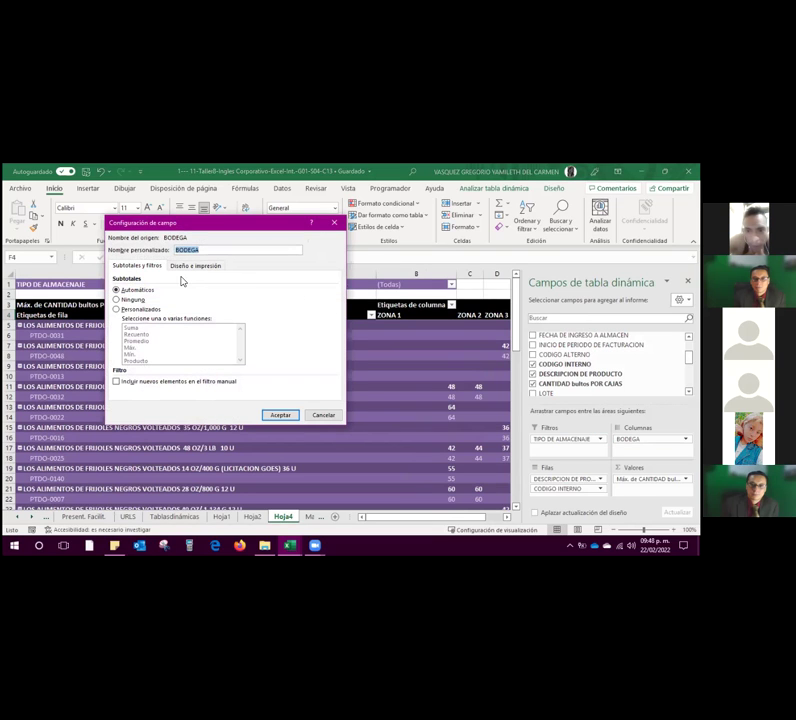
pyautogui.click(334, 225)
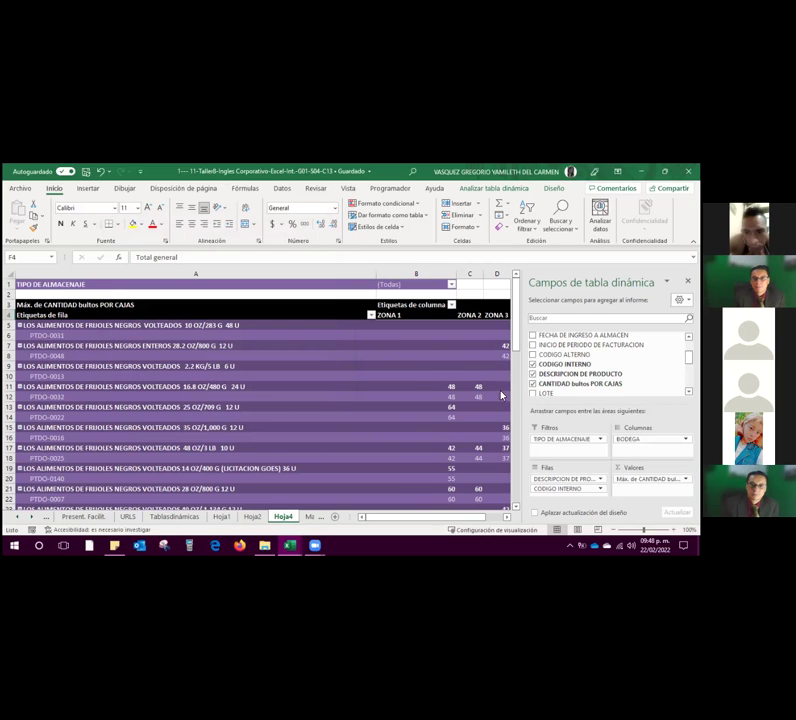
pyautogui.click(476, 334)
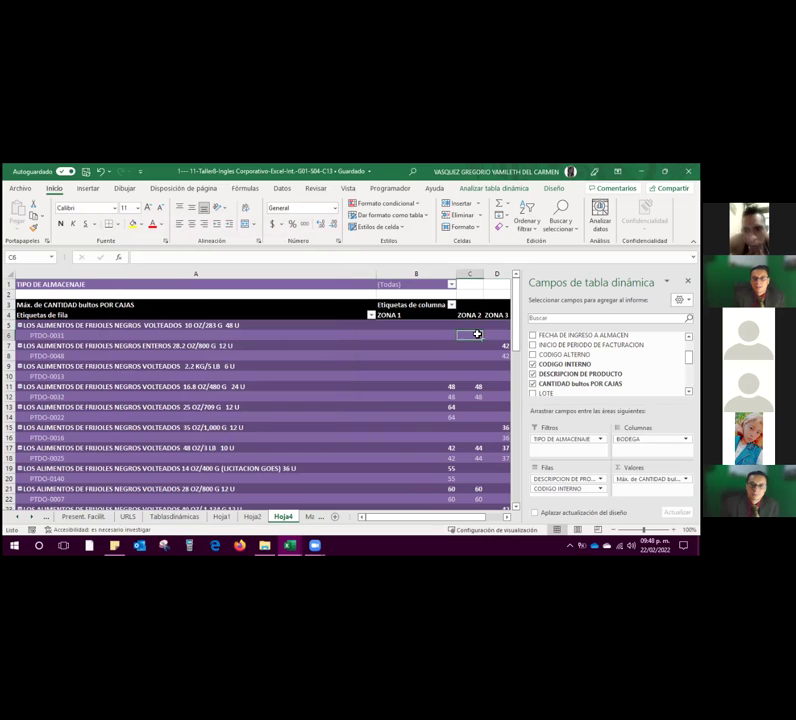
pyautogui.scroll(-2, 467, 483)
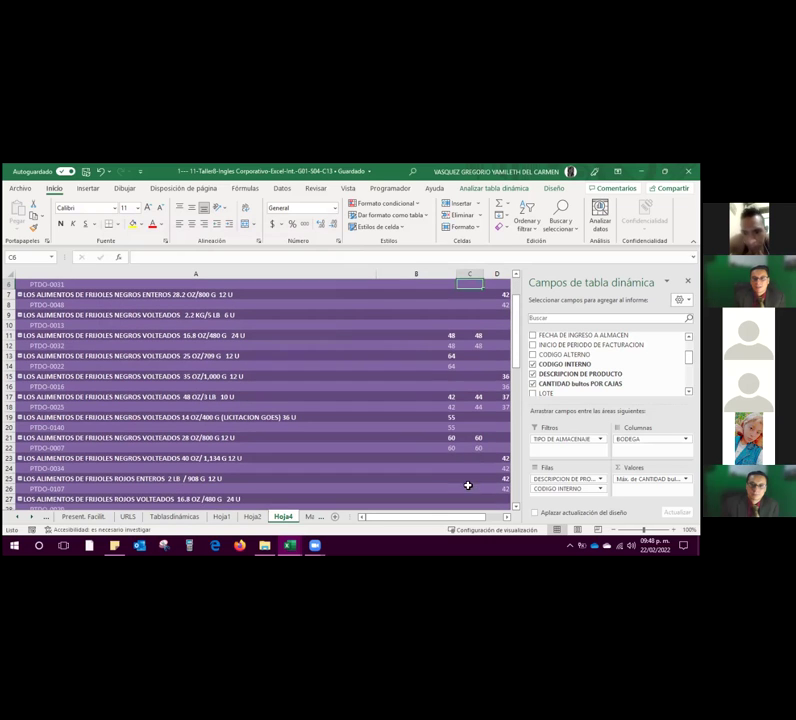
pyautogui.scroll(2, 451, 485)
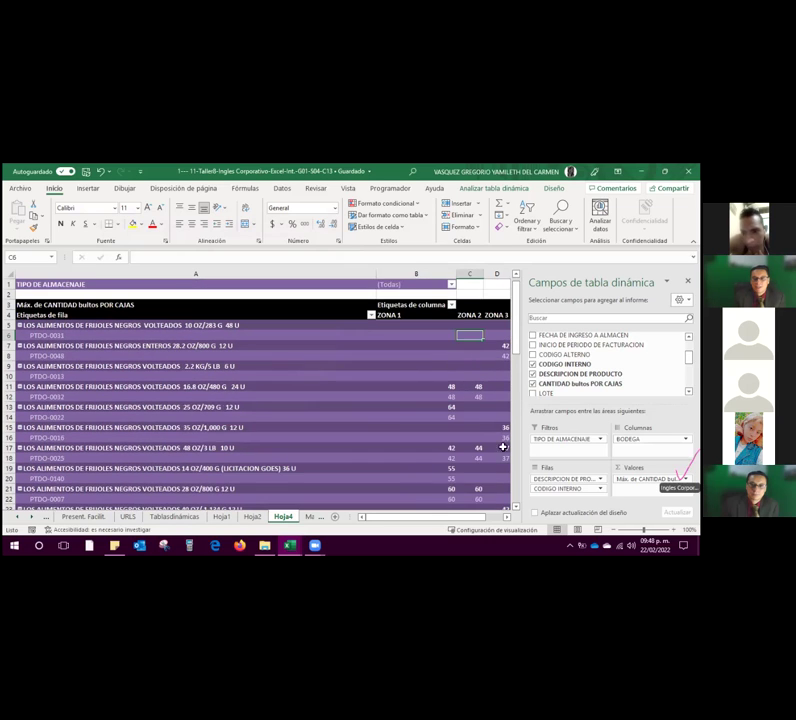
# - Rename the maximum of CANTIDAD bultos POR CAJAS value field as Max total in its value field settings
pyautogui.scroll(-1, 586, 377)
pyautogui.scroll(-1, 586, 377)
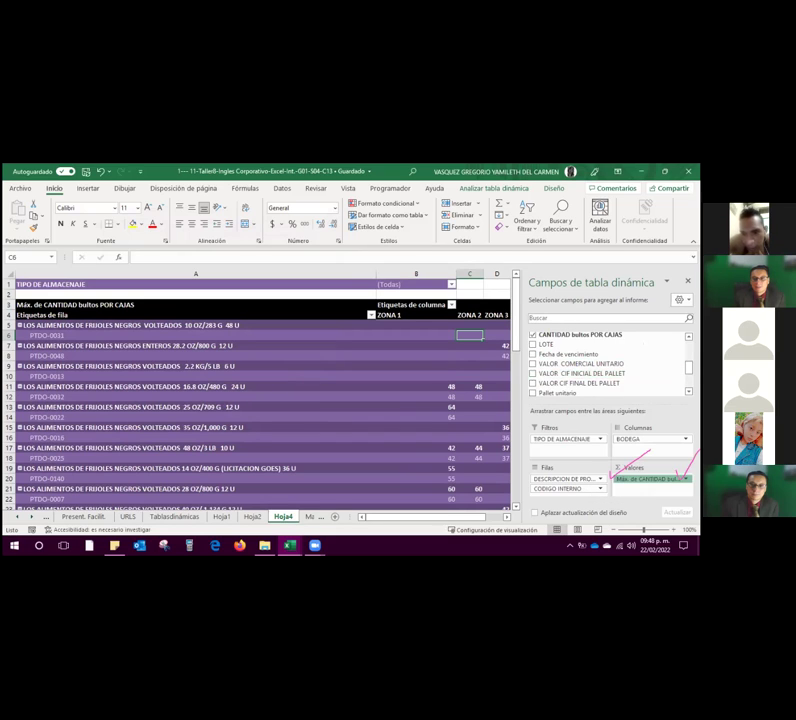
pyautogui.click(648, 479)
pyautogui.click(638, 467)
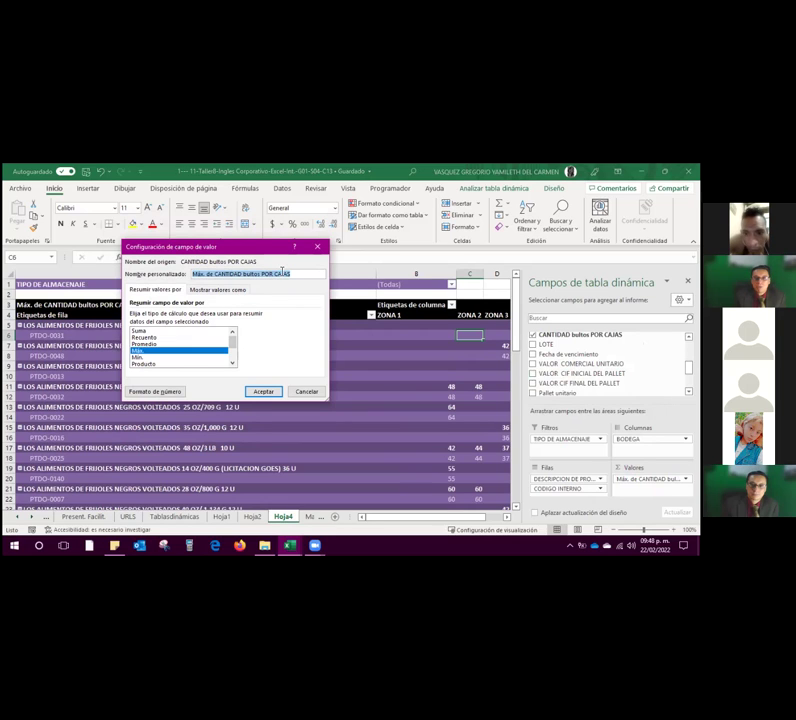
pyautogui.write('Max total')
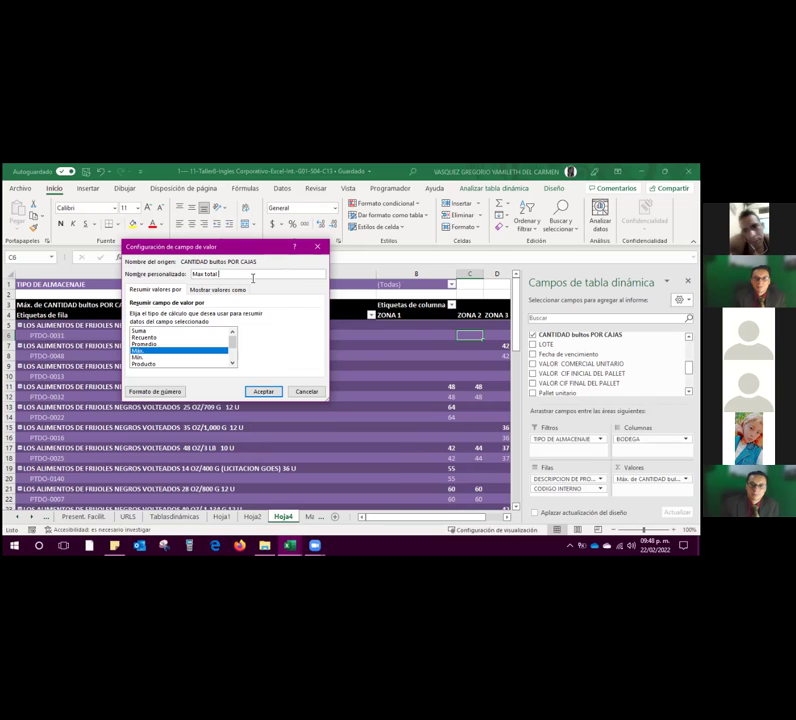
pyautogui.click(264, 391)
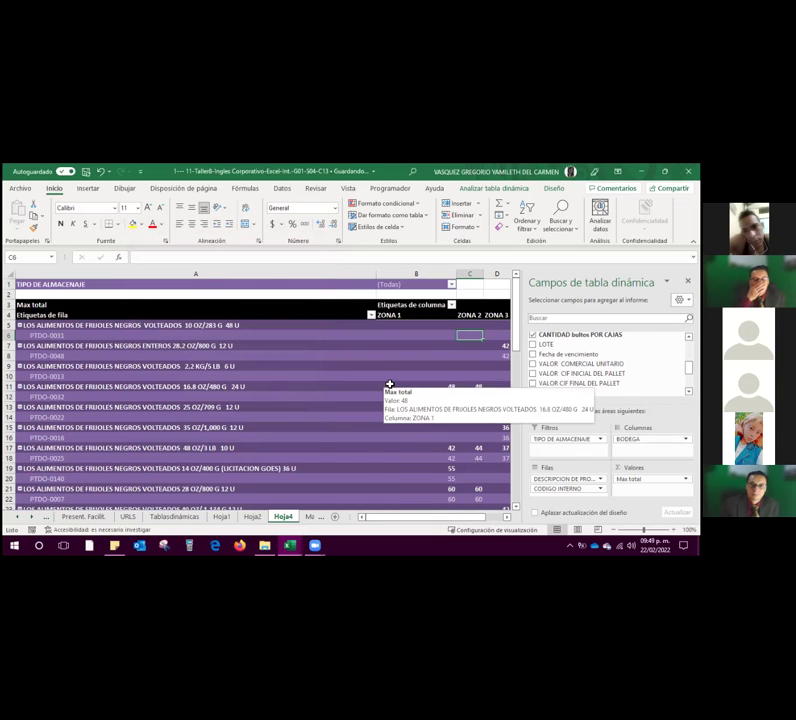
# - Check the renamed value label in A3 and try again to open the detail of the Total general header
pyautogui.hscroll(2, 389, 386)
pyautogui.hscroll(-1, 390, 384)
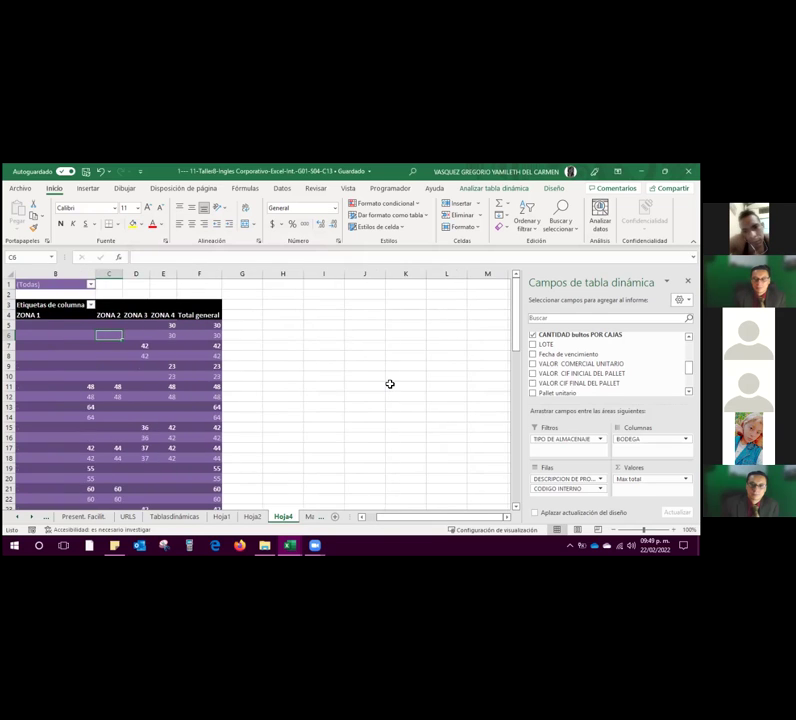
pyautogui.hscroll(-1, 389, 384)
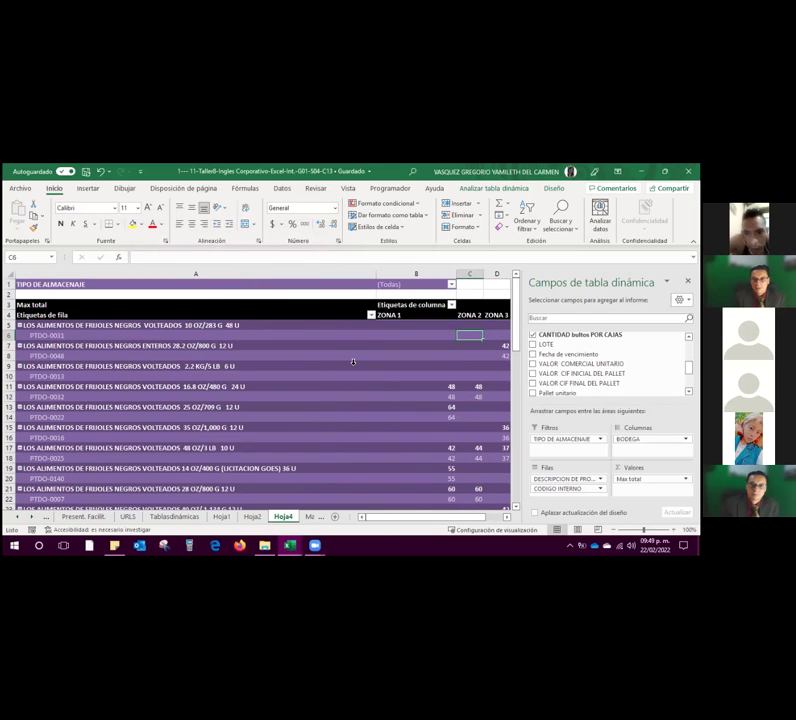
pyautogui.click(451, 345)
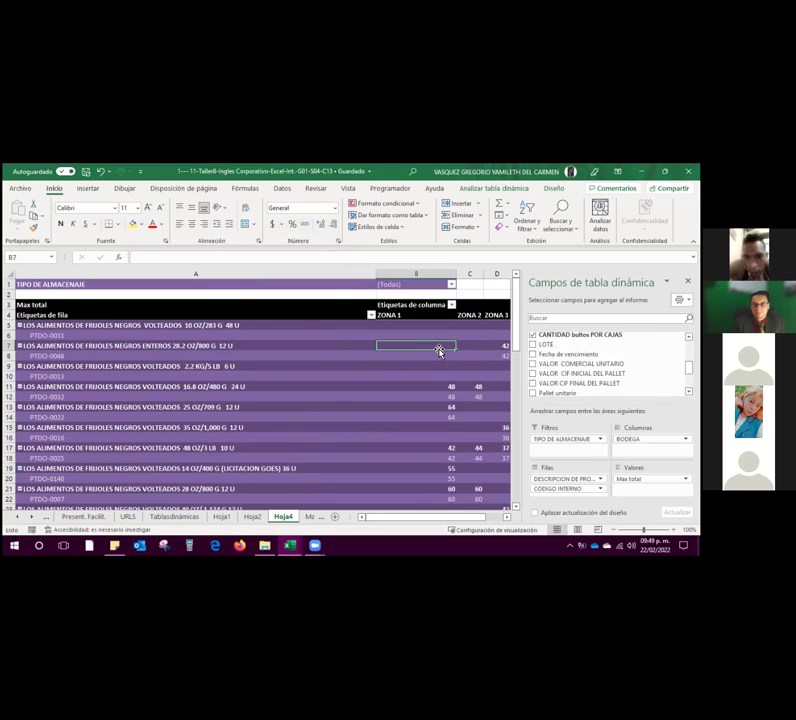
pyautogui.click(50, 307)
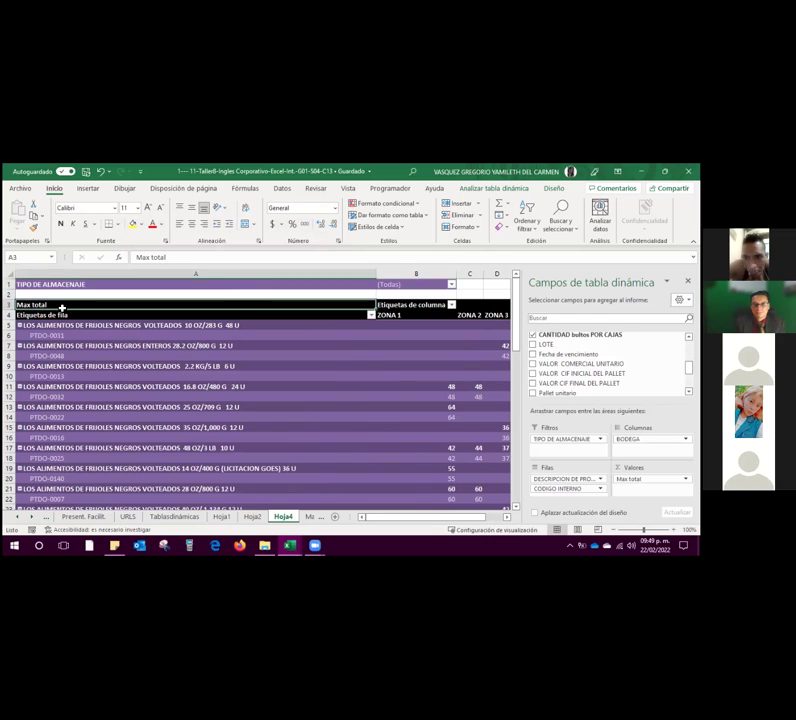
pyautogui.hscroll(2, 169, 329)
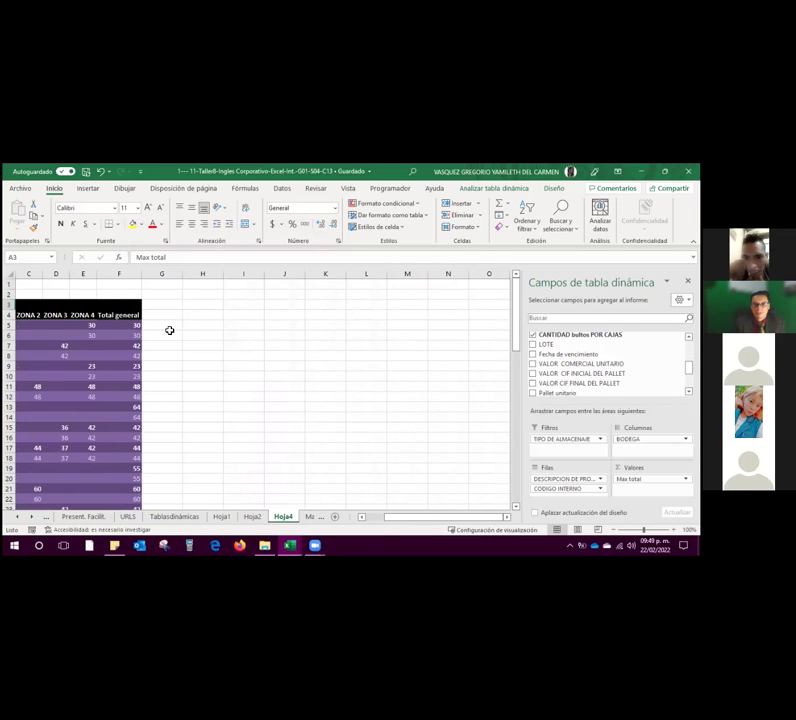
pyautogui.doubleClick(118, 315)
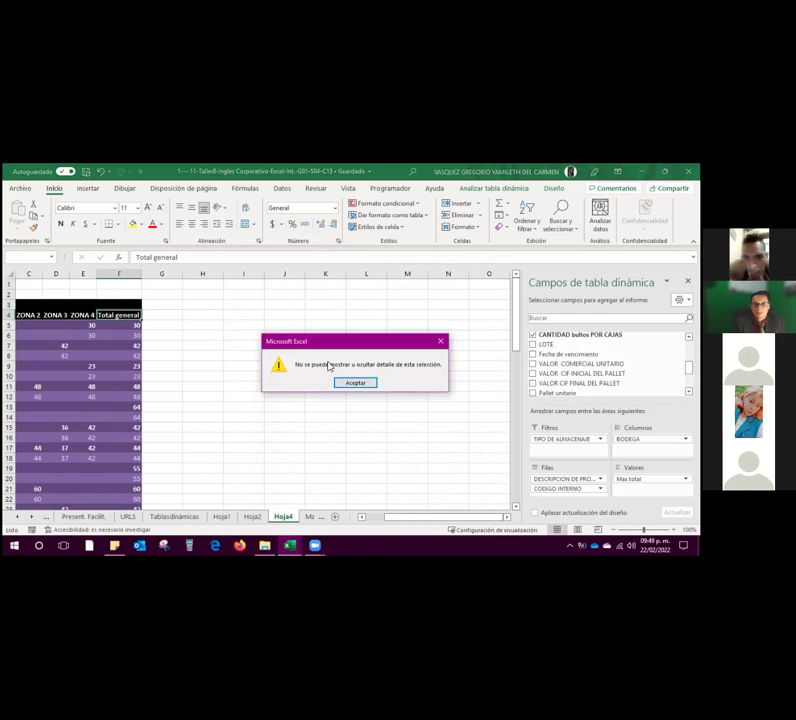
pyautogui.click(353, 380)
pyautogui.hscroll(-3, 258, 366)
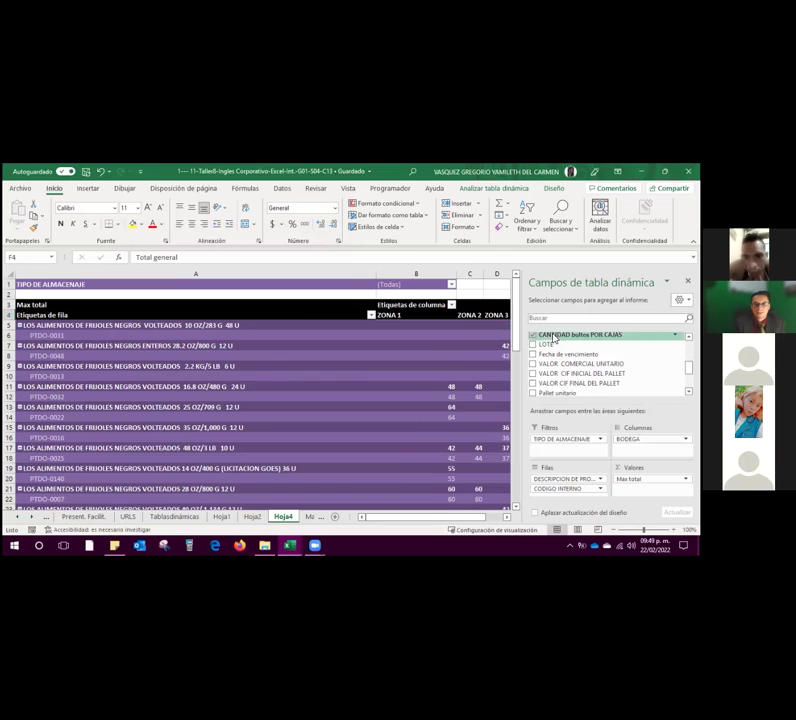
# - Look through the sorting and filtering options of the row labels for DESCRIPCION DE PRODUCTO without applying any
pyautogui.moveTo(376, 372)
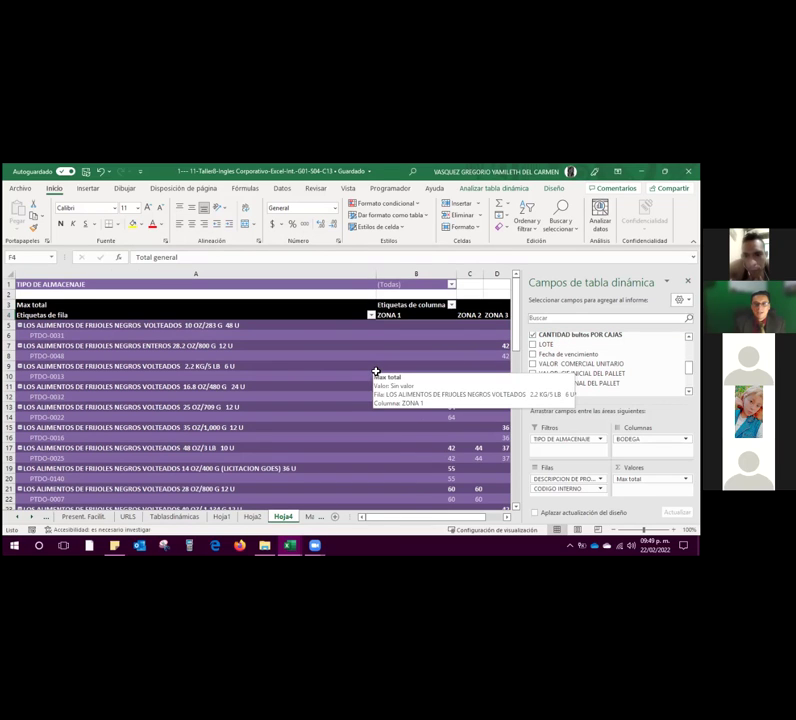
pyautogui.click(405, 315)
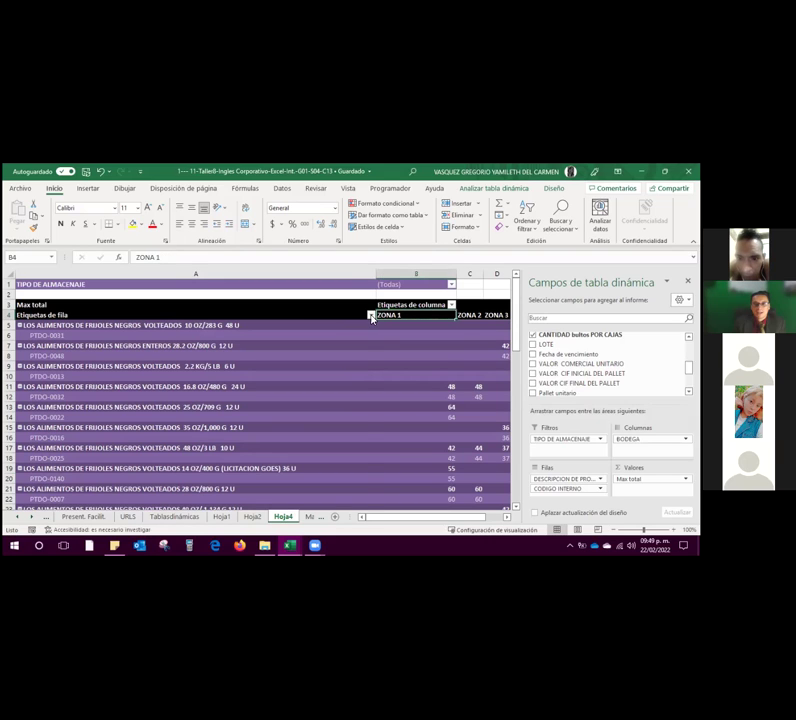
pyautogui.click(371, 315)
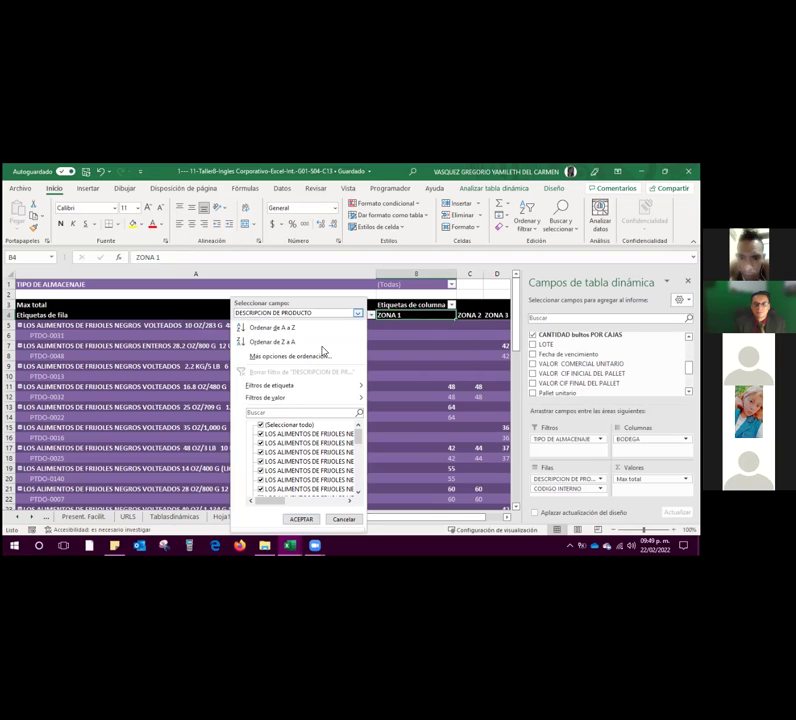
pyautogui.moveTo(283, 402)
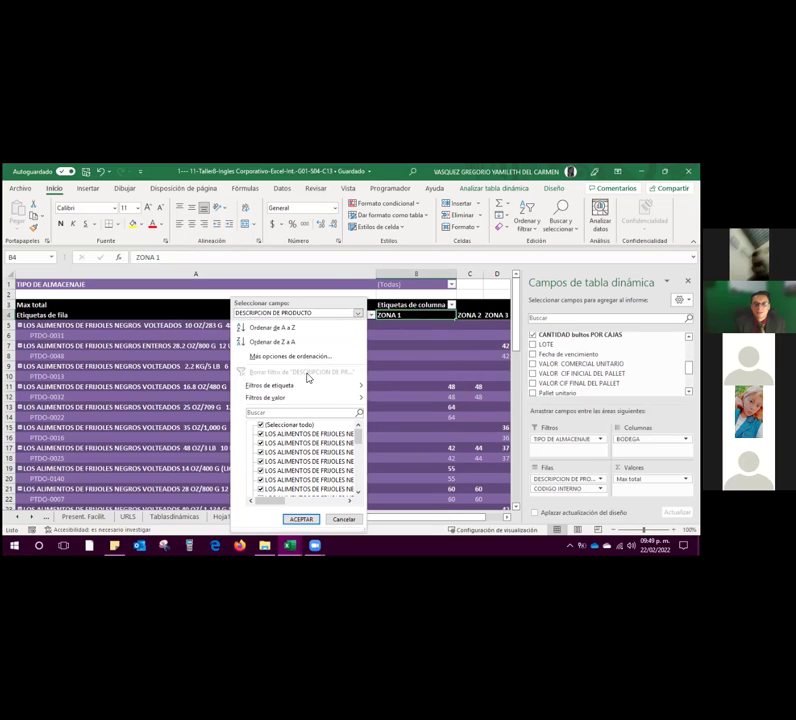
pyautogui.click(358, 313)
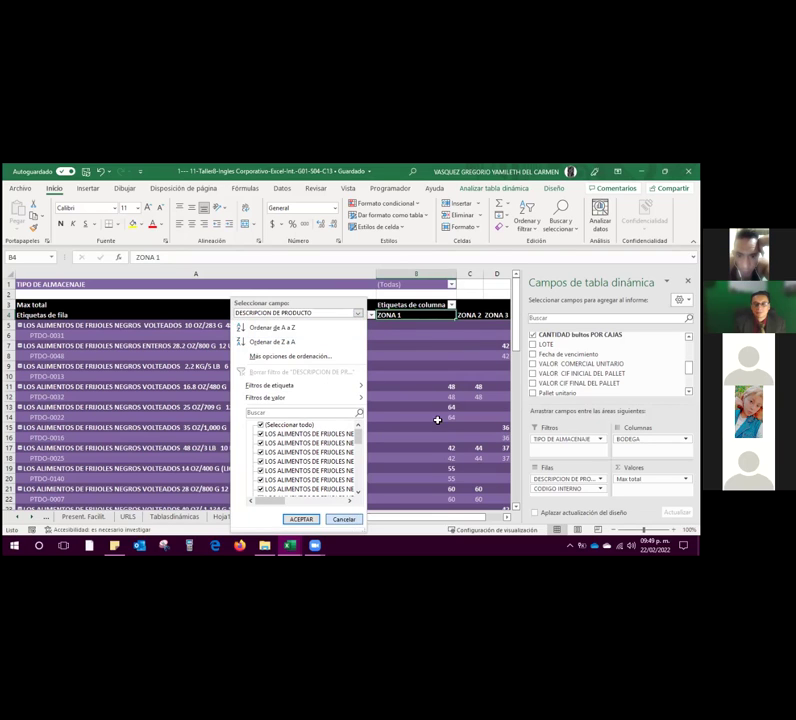
# - Rename the pivot table's Total general column header in F4 as Max. Total
pyautogui.click(497, 315)
pyautogui.press('Right')
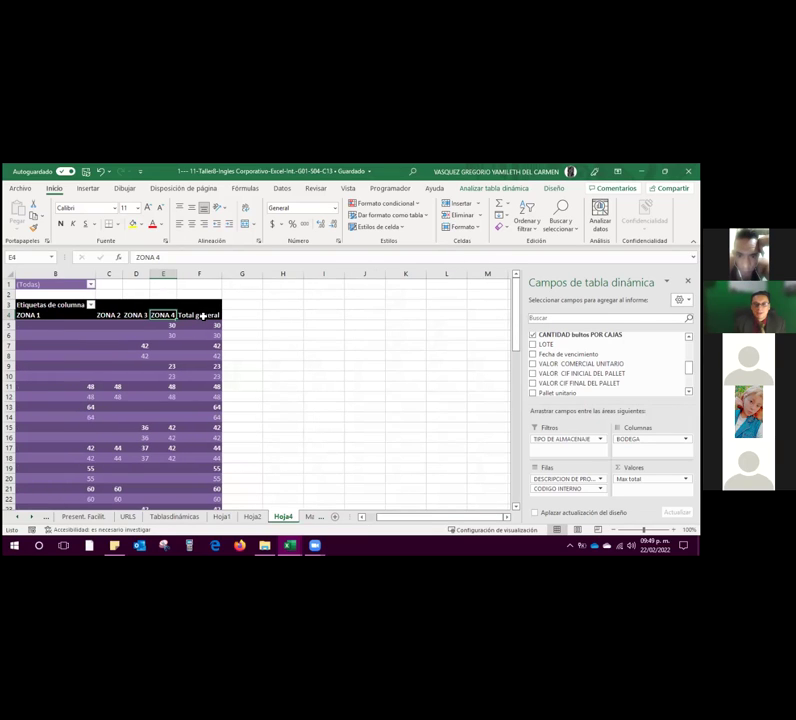
pyautogui.press('Right')
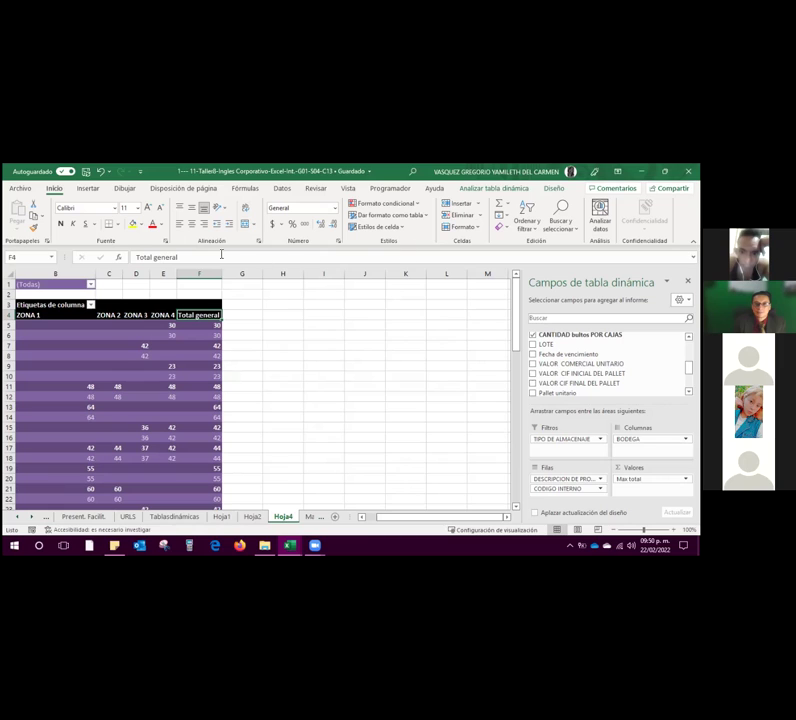
pyautogui.doubleClick(158, 258)
pyautogui.moveTo(181, 258); pyautogui.dragTo(129, 258)
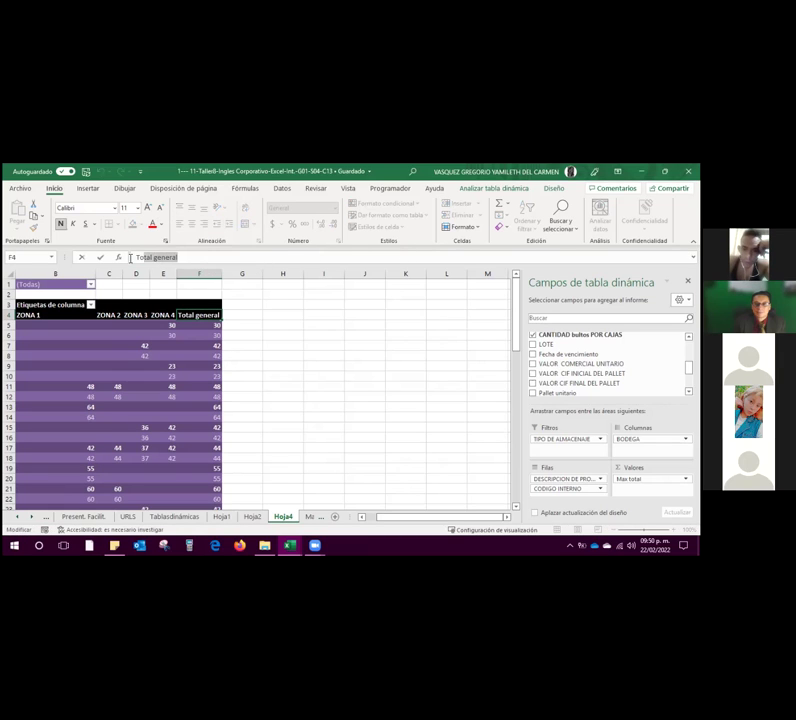
pyautogui.press('BackSpace')
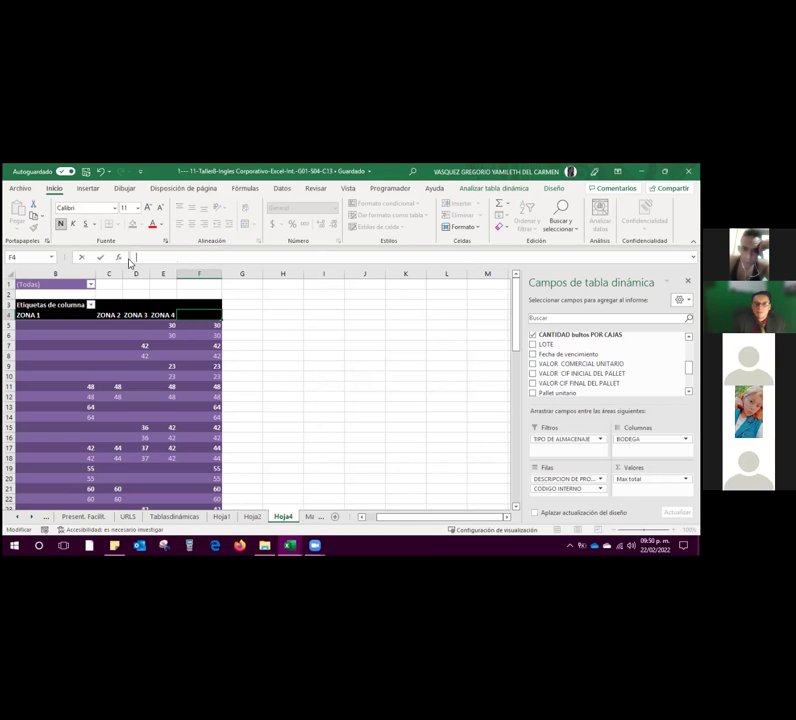
pyautogui.write('Maxios')
pyautogui.press('BackSpace')
pyautogui.press('BackSpace')
pyautogui.press('BackSpace')
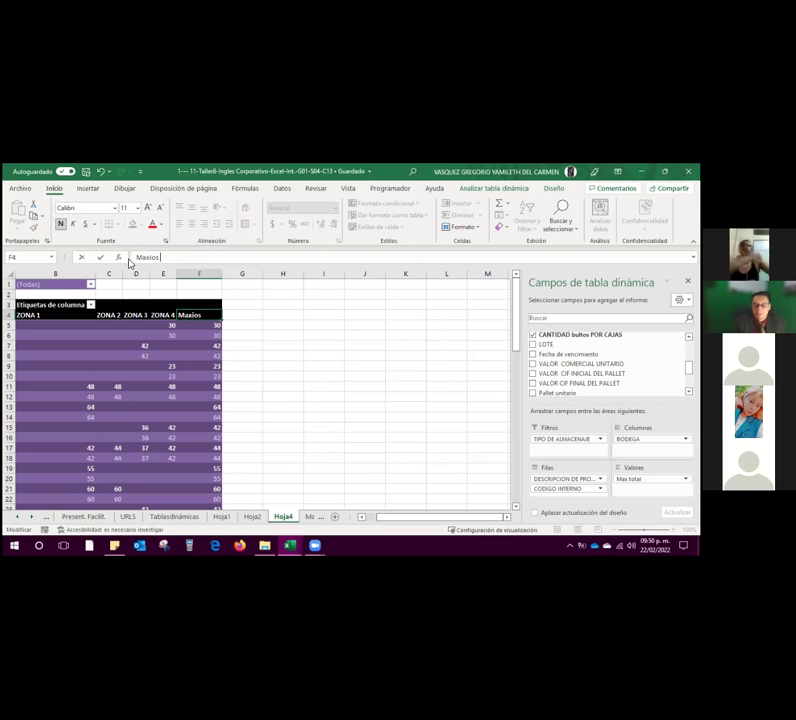
pyautogui.write('.')
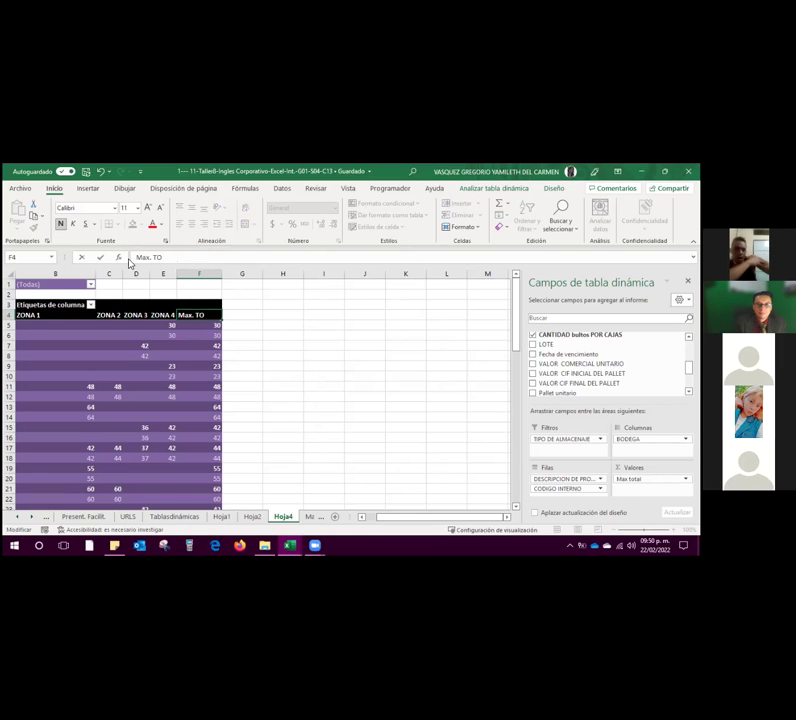
pyautogui.write(' Total')
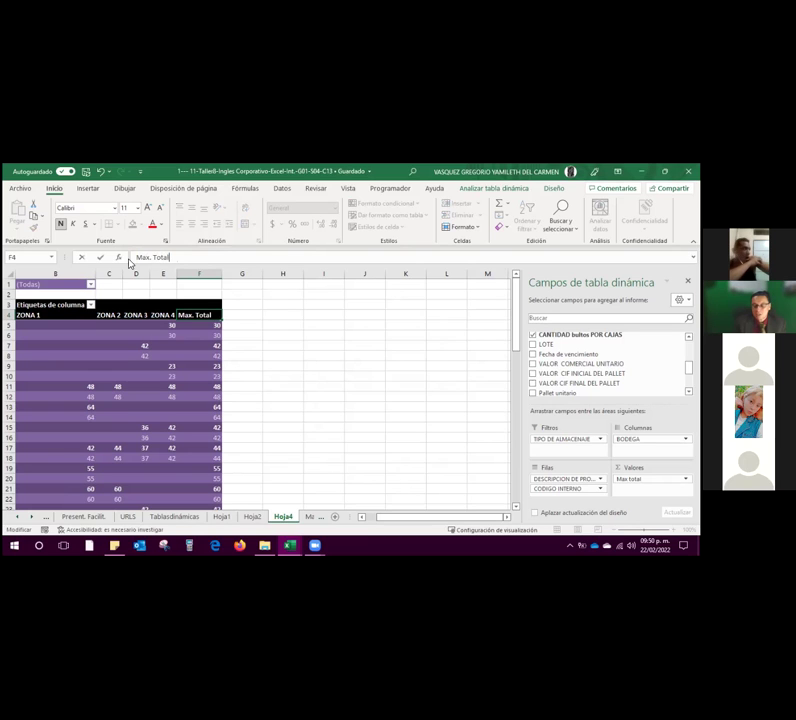
pyautogui.click(290, 344)
pyautogui.click(201, 314)
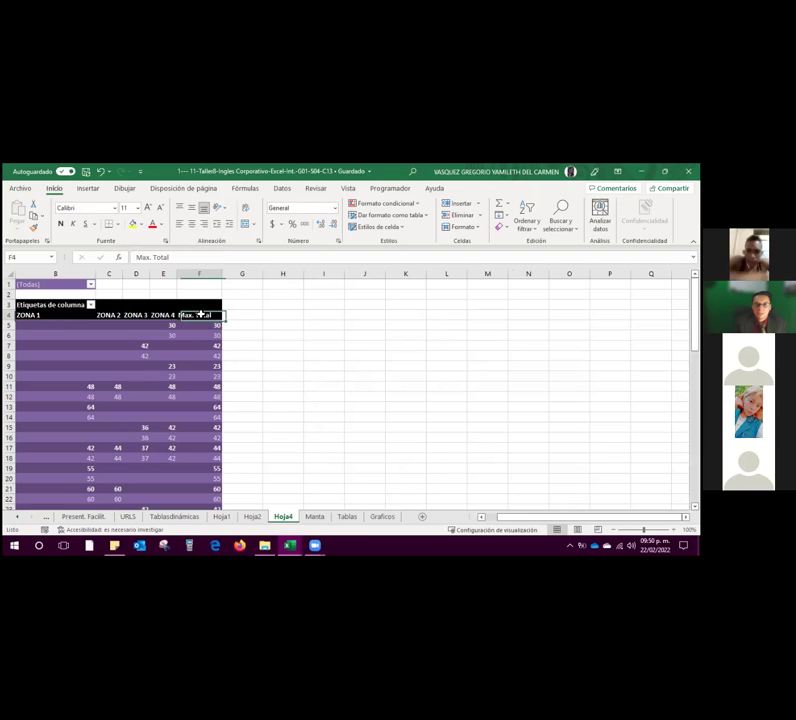
# - Check the value field label in A3 against the renamed total header at the far end of the pivot table
pyautogui.hscroll(-2, 284, 316)
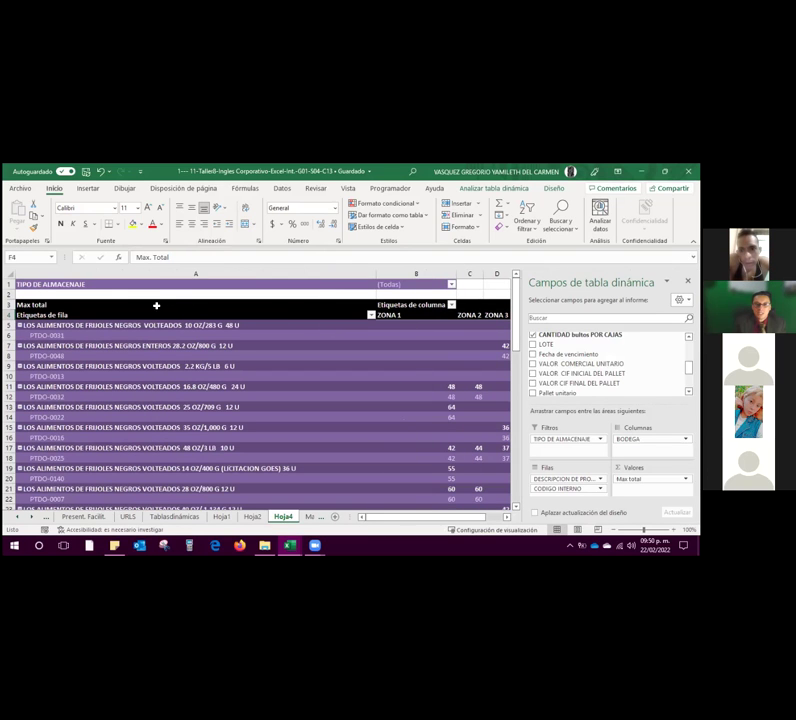
pyautogui.click(119, 305)
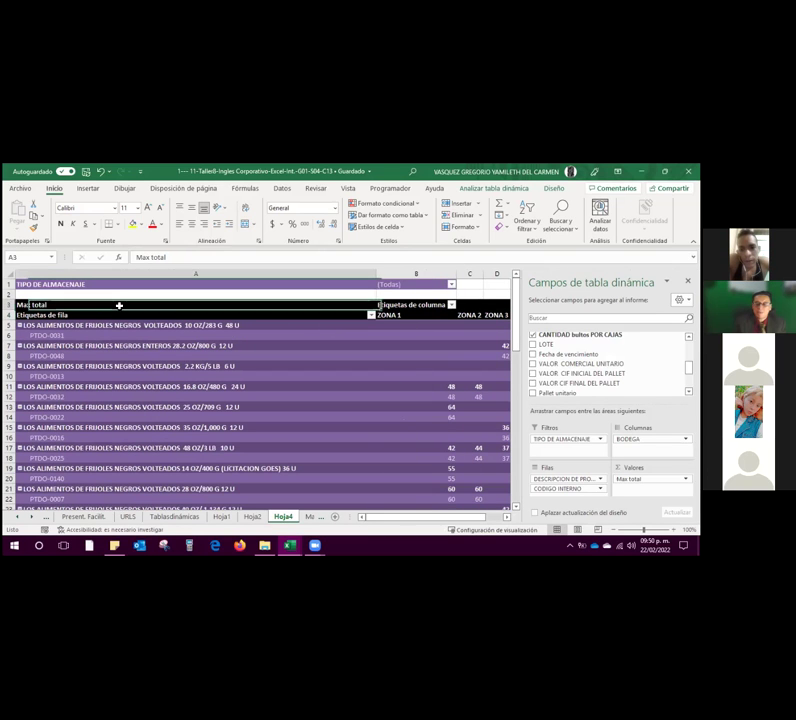
pyautogui.hscroll(2, 162, 311)
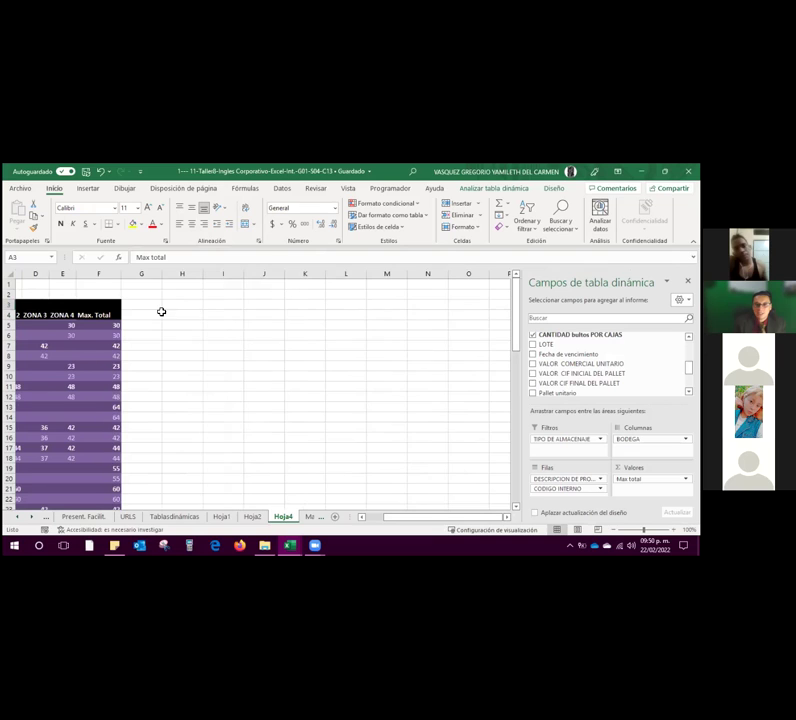
pyautogui.click(171, 258)
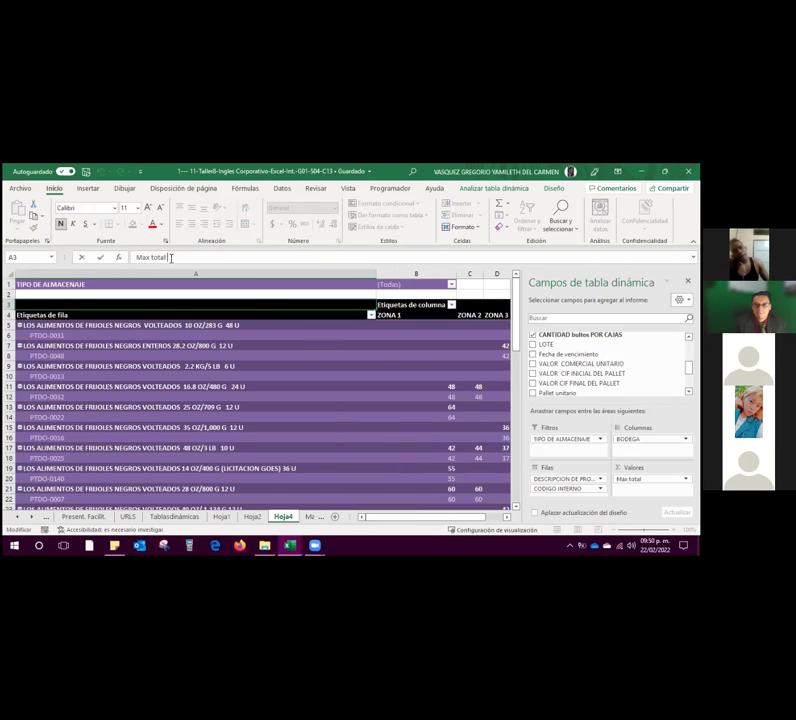
pyautogui.click(240, 346)
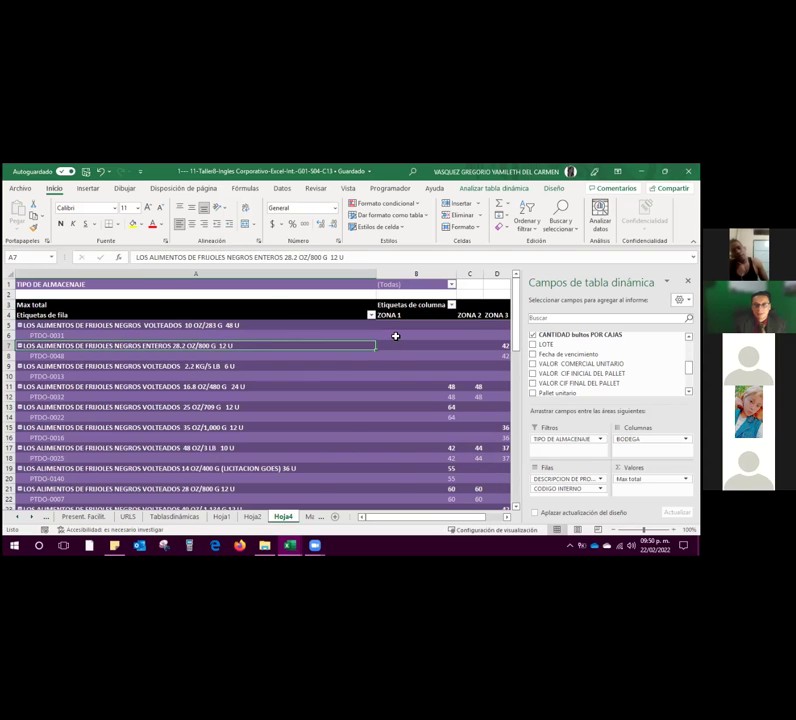
pyautogui.hscroll(5, 394, 334)
pyautogui.hscroll(-5, 395, 336)
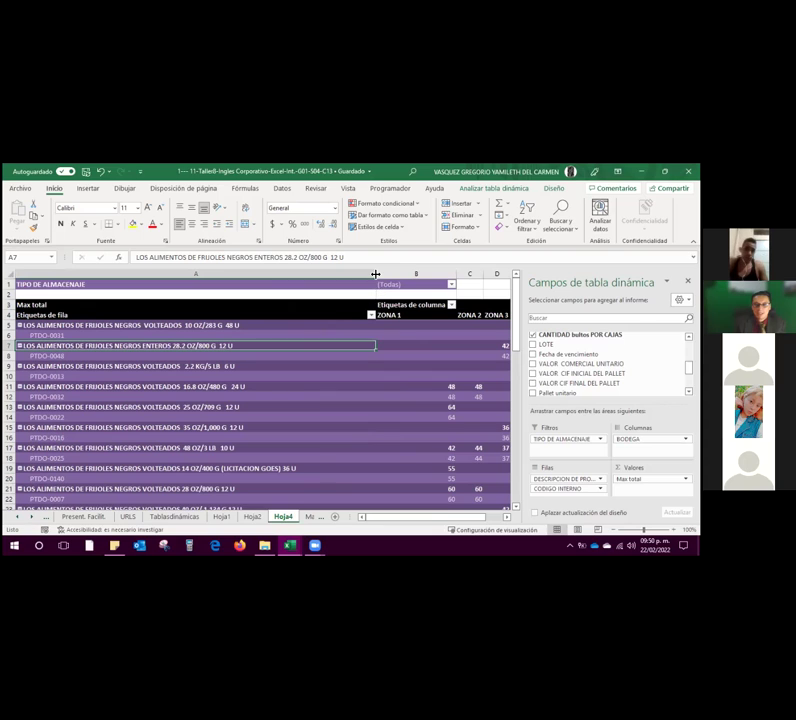
# - Narrow column A to bring the zone and total columns into view, and close the pivot table field list
pyautogui.moveTo(375, 274); pyautogui.dragTo(305, 289)
pyautogui.scroll(-3, 332, 390)
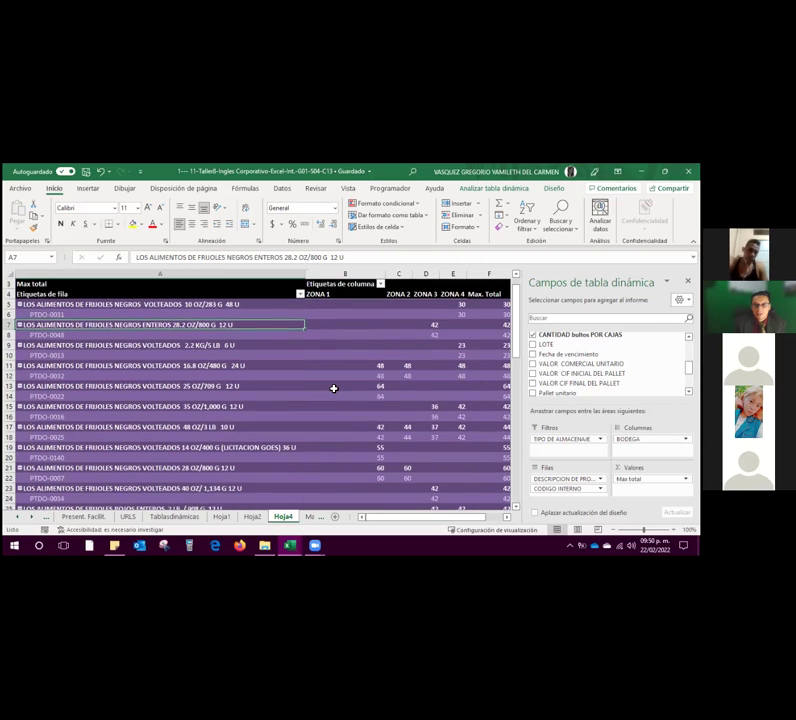
pyautogui.scroll(-3, 334, 388)
pyautogui.scroll(4, 334, 388)
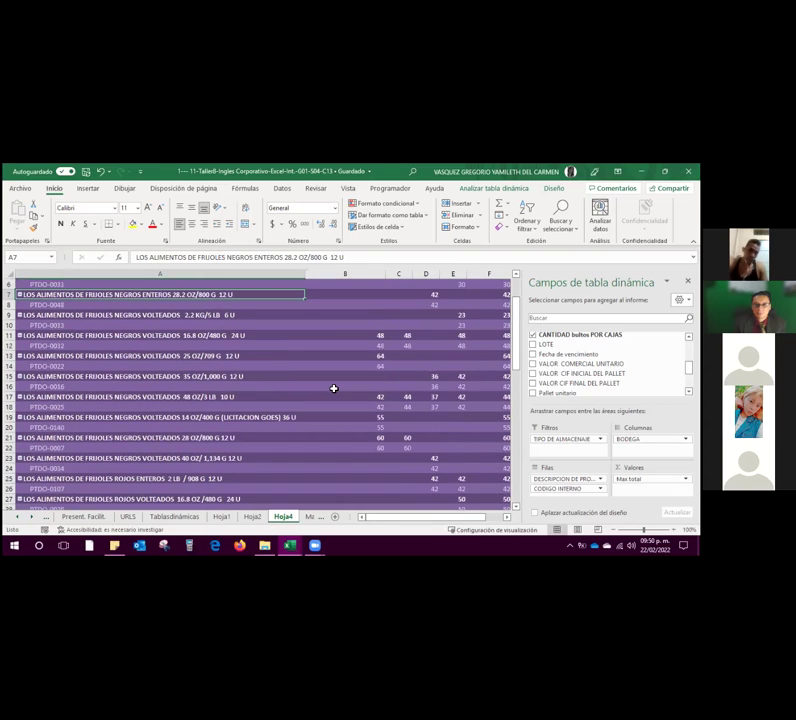
pyautogui.hscroll(3, 430, 413)
pyautogui.hscroll(-3, 433, 413)
pyautogui.click(688, 280)
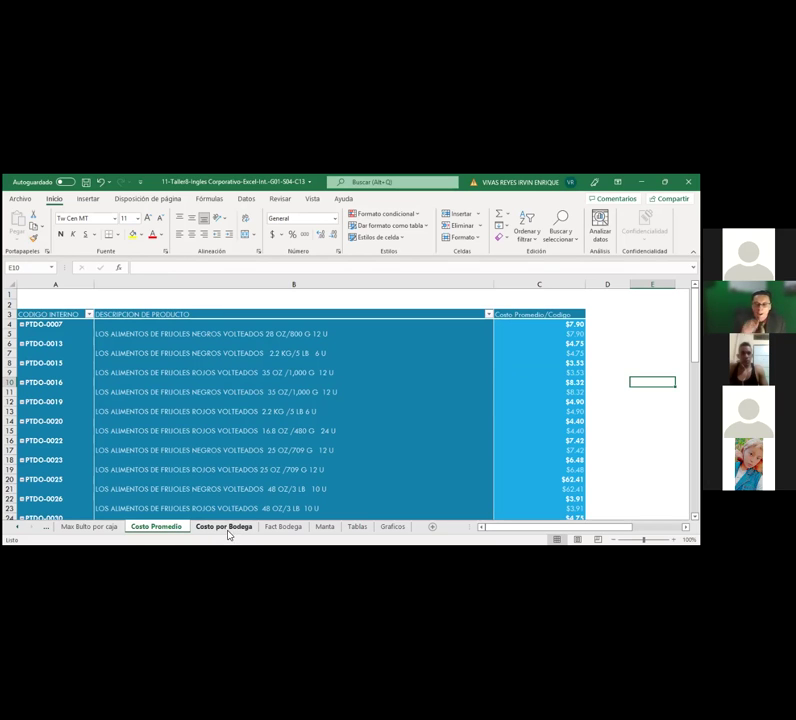
# - Review the pivot tables on the Max Bulto por caja, Costo Promedio, Costo por Bodega and Fact Bodega sheets
pyautogui.click(110, 527)
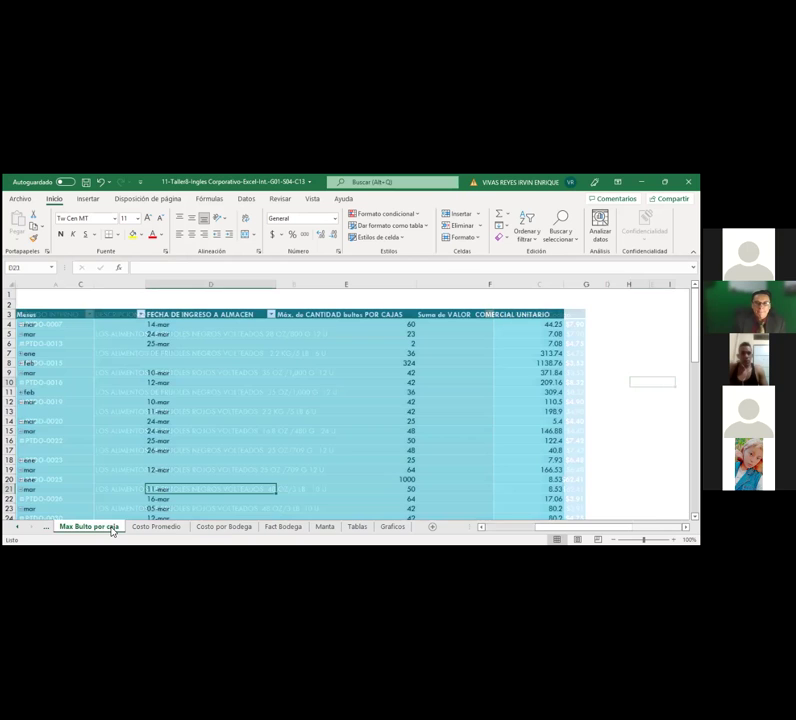
pyautogui.click(138, 531)
pyautogui.click(226, 533)
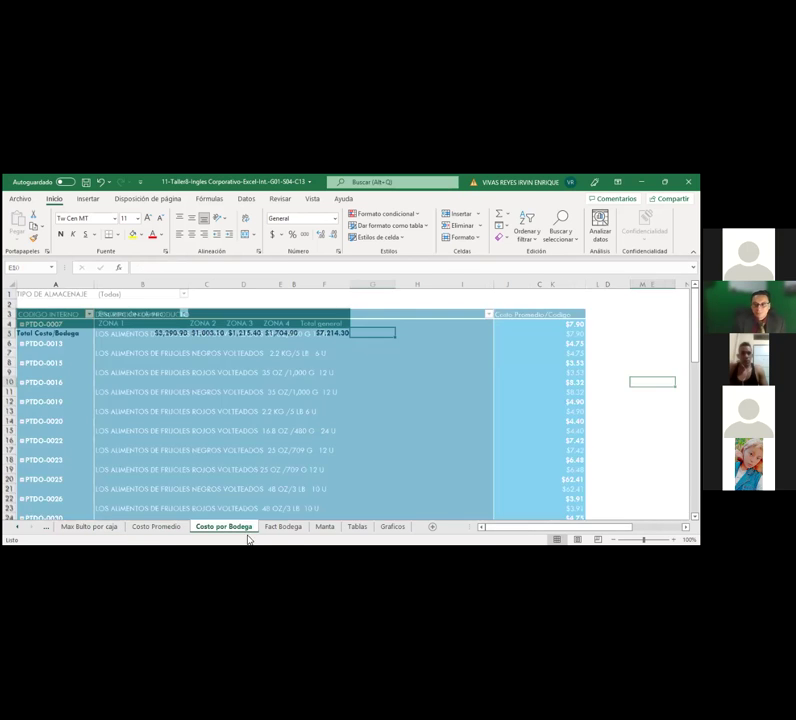
pyautogui.click(285, 531)
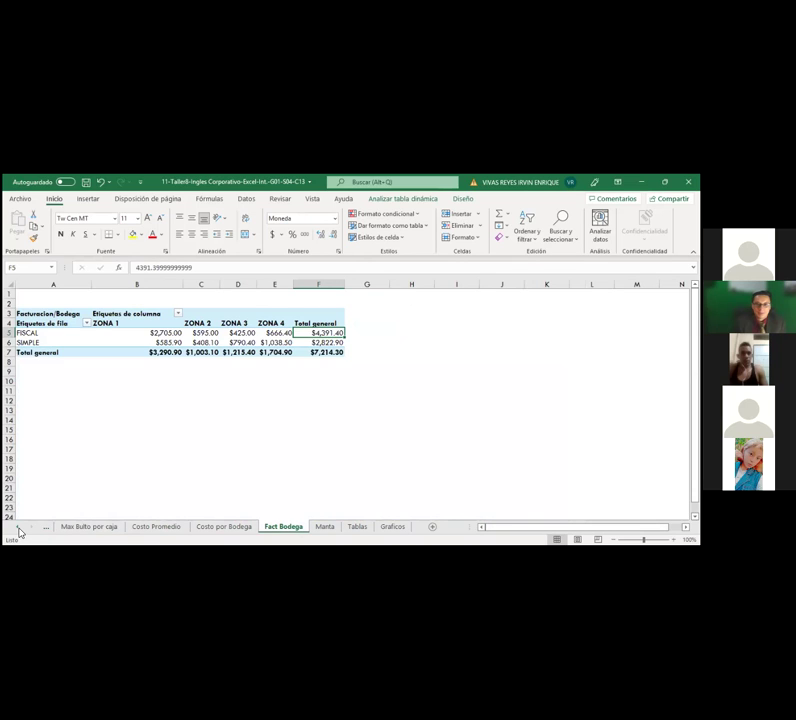
pyautogui.click(144, 532)
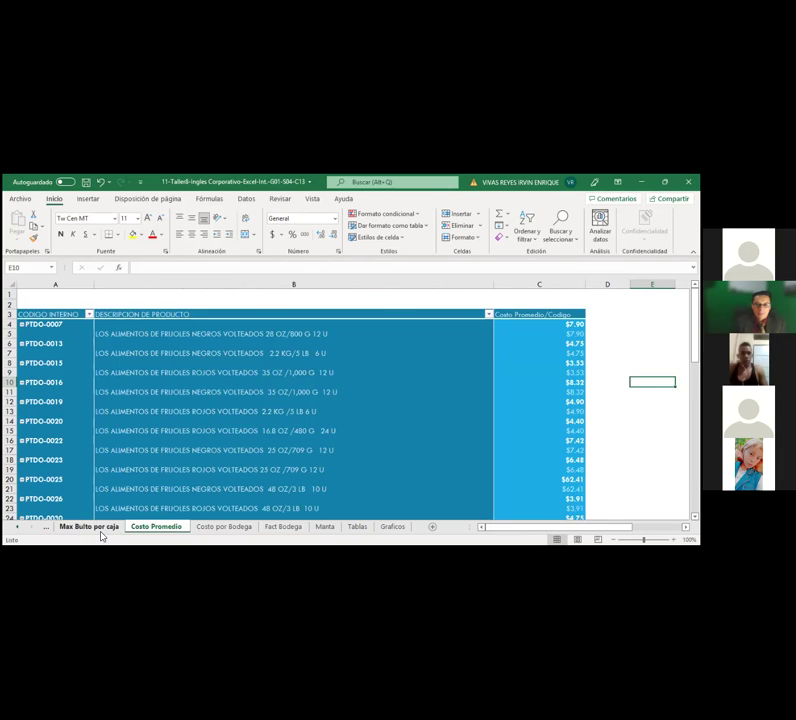
pyautogui.click(101, 536)
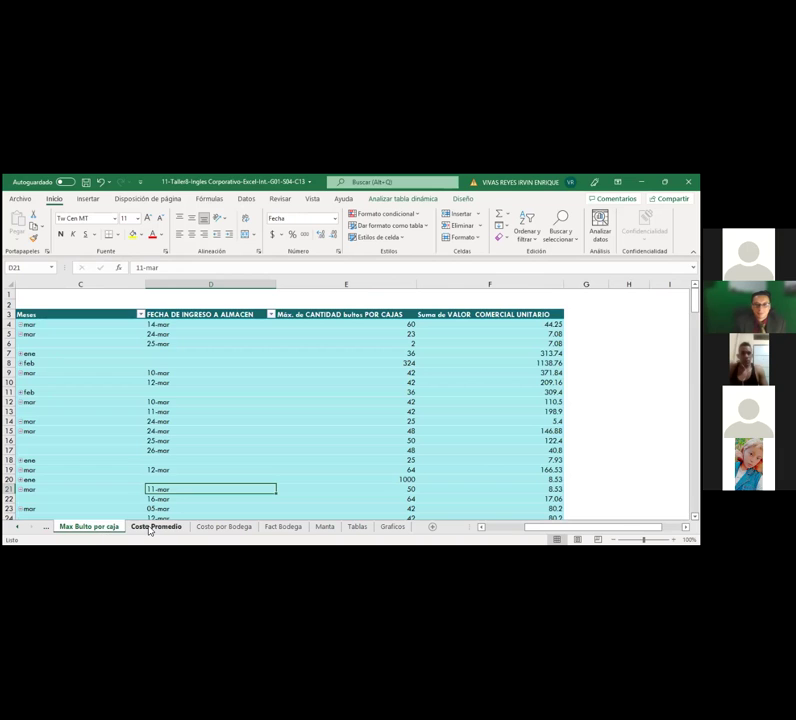
pyautogui.click(149, 530)
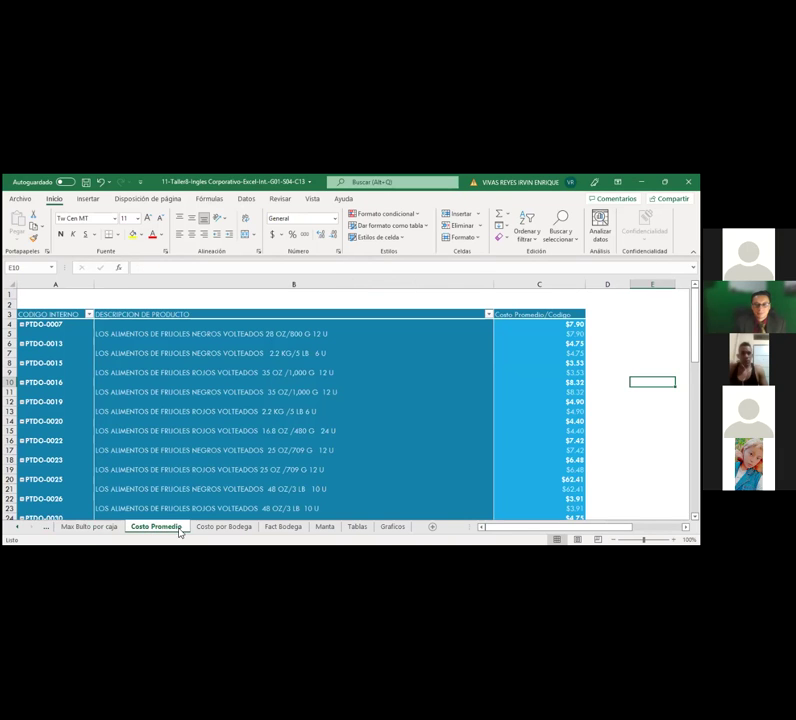
pyautogui.click(288, 531)
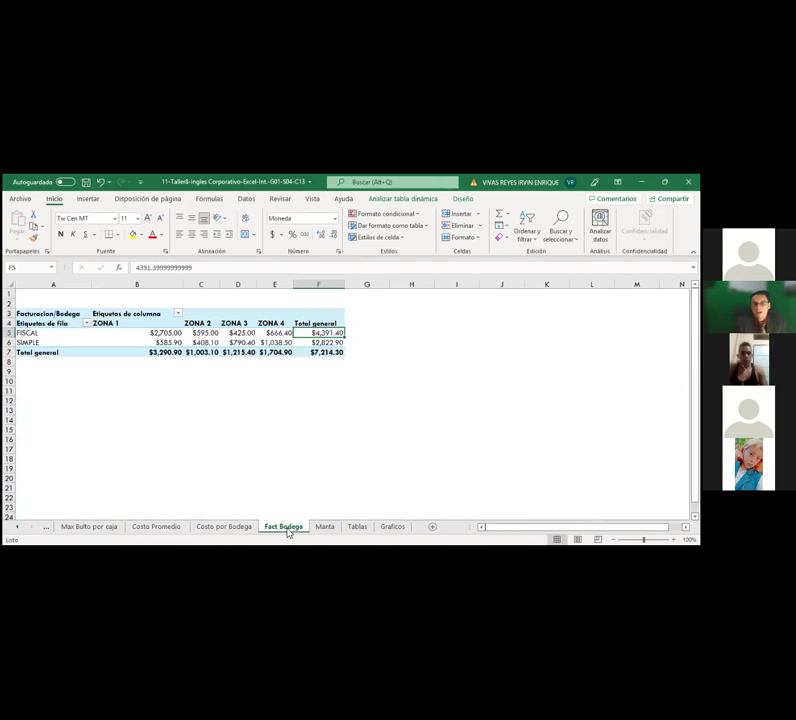
pyautogui.keyDown('ctrl'); pyautogui.click(236, 528); pyautogui.keyUp('ctrl')
pyautogui.click(274, 457)
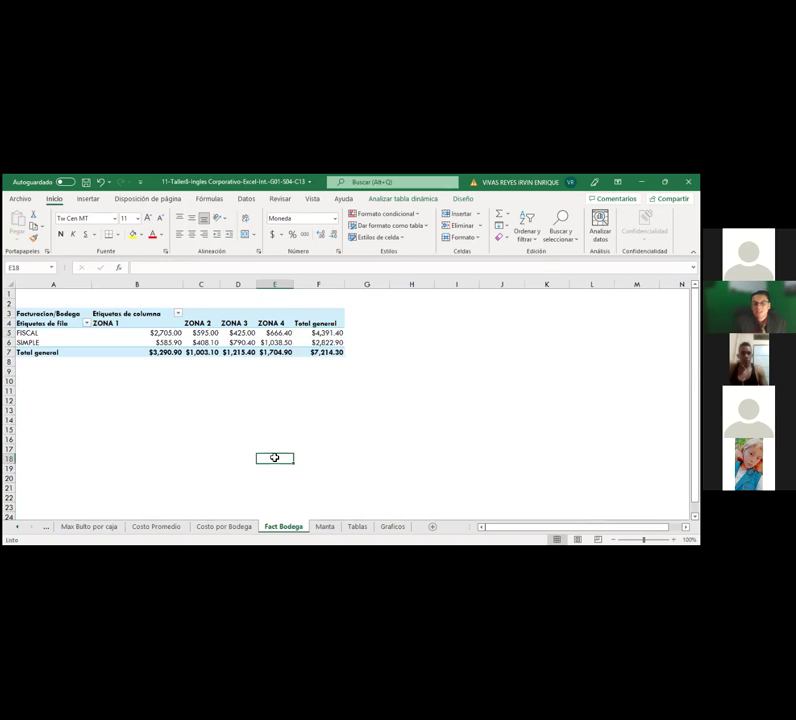